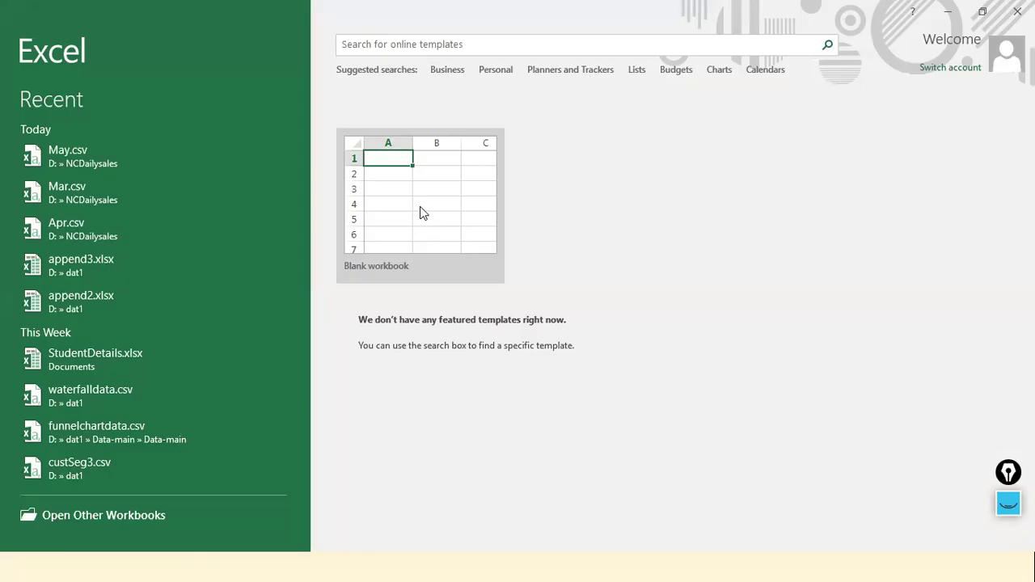
# Create a blank workbook and select cell B1.
pyautogui.click(419, 207)
pyautogui.click(61, 203)
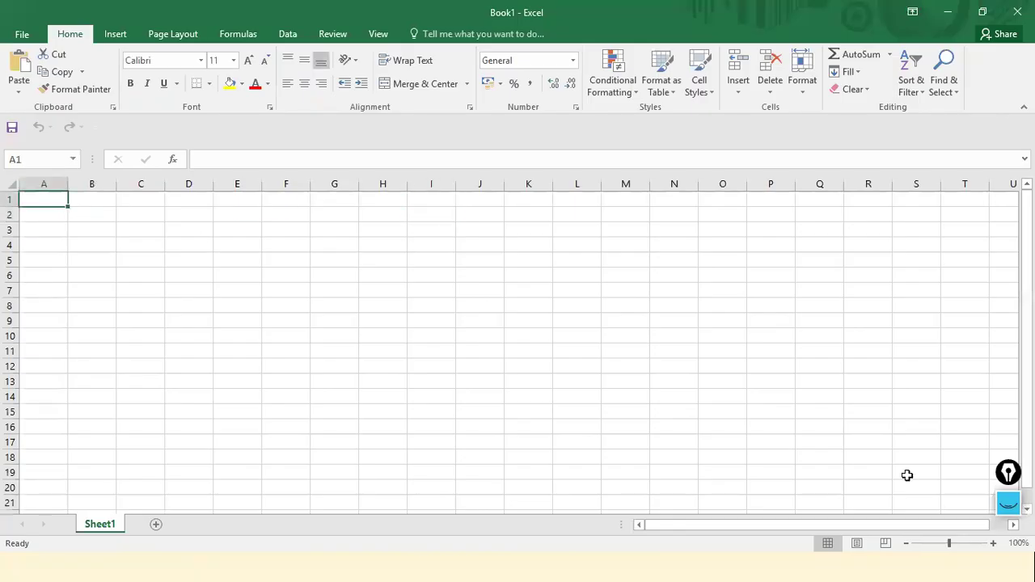
pyautogui.write('cUNT')
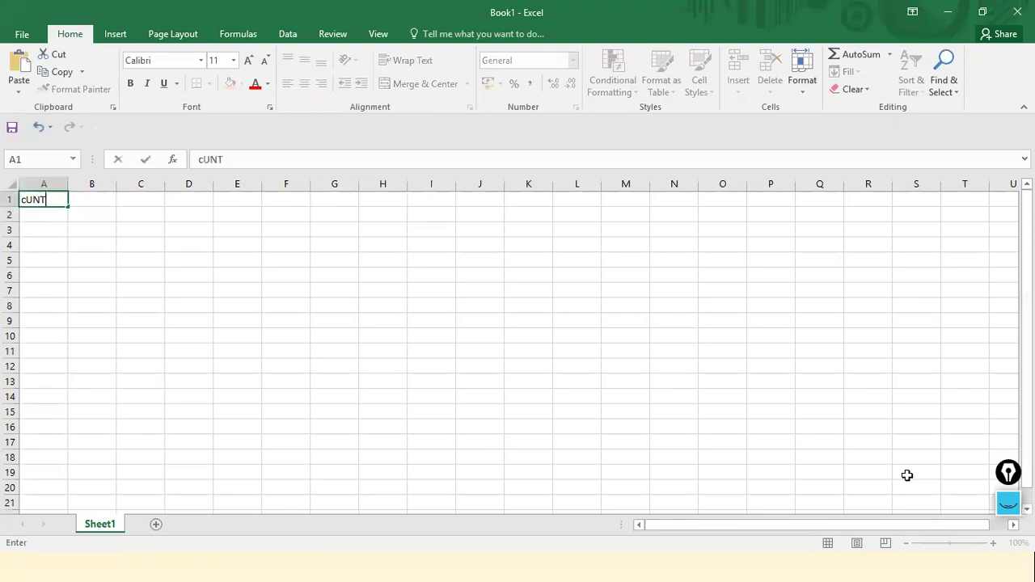
pyautogui.press('Escape')
pyautogui.press('capslock')
pyautogui.press('Right')
pyautogui.write('Countr')
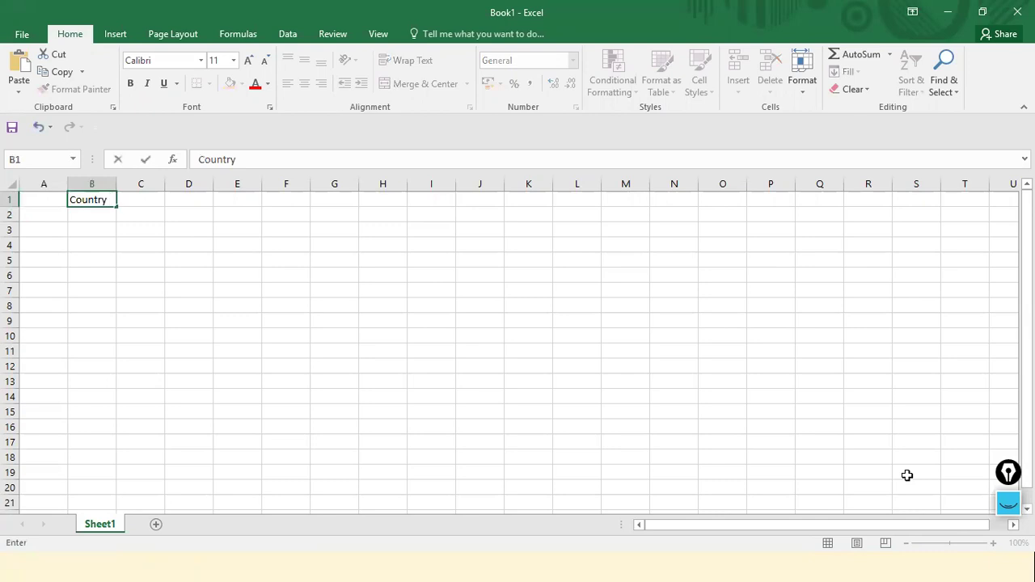
pyautogui.write('y')
pyautogui.press('BackSpace')
pyautogui.press('BackSpace')
pyautogui.press('BackSpace')
pyautogui.press('BackSpace')
pyautogui.press('BackSpace')
pyautogui.press('BackSpace')
pyautogui.press('BackSpace')
pyautogui.write('Count')
pyautogui.press('BackSpace')
pyautogui.press('BackSpace')
pyautogui.press('BackSpace')
pyautogui.press('BackSpace')
pyautogui.press('BackSpace')
pyautogui.press('BackSpace')
# Enter the column header "Emp Name" in cell B1.
pyautogui.write('Em')
pyautogui.write(' N')
pyautogui.press('BackSpace')
pyautogui.write('p Name')
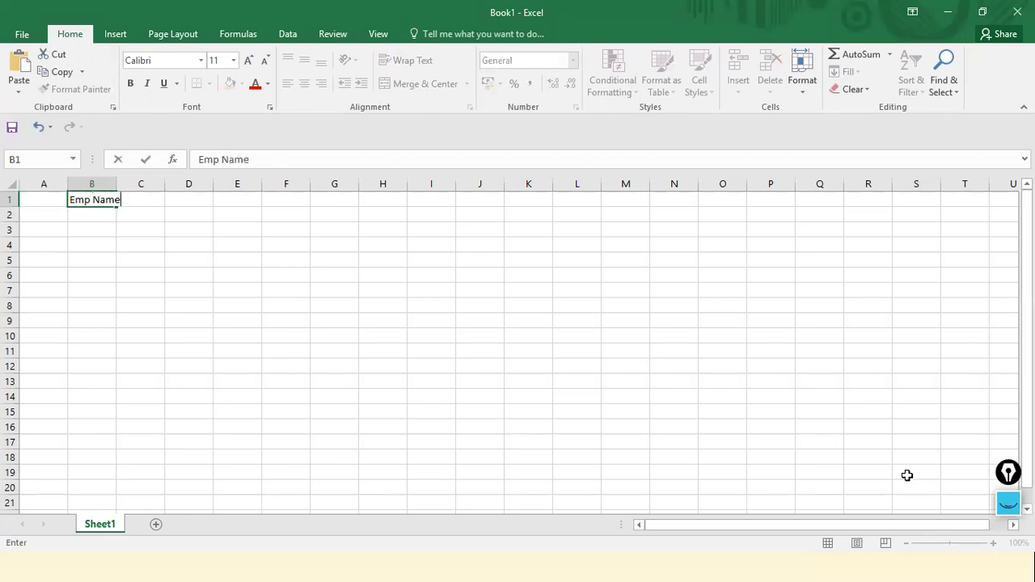
pyautogui.press('Return')
# Enter the column header "DOB" in cell C1, beside the Emp Name header.
pyautogui.press('Up')
pyautogui.press('Right')
pyautogui.press('Right')
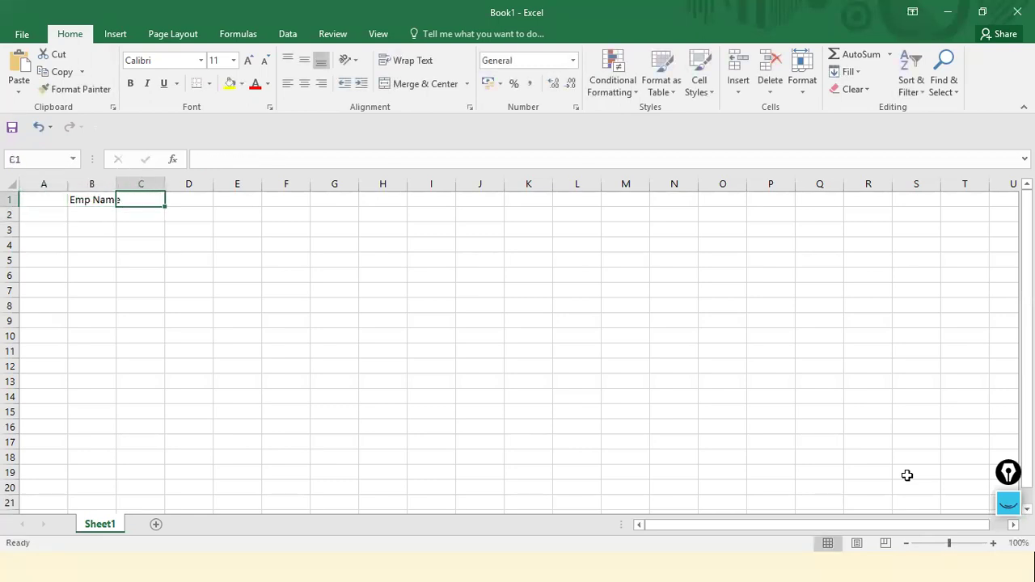
pyautogui.write('DOB')
pyautogui.press('Return')
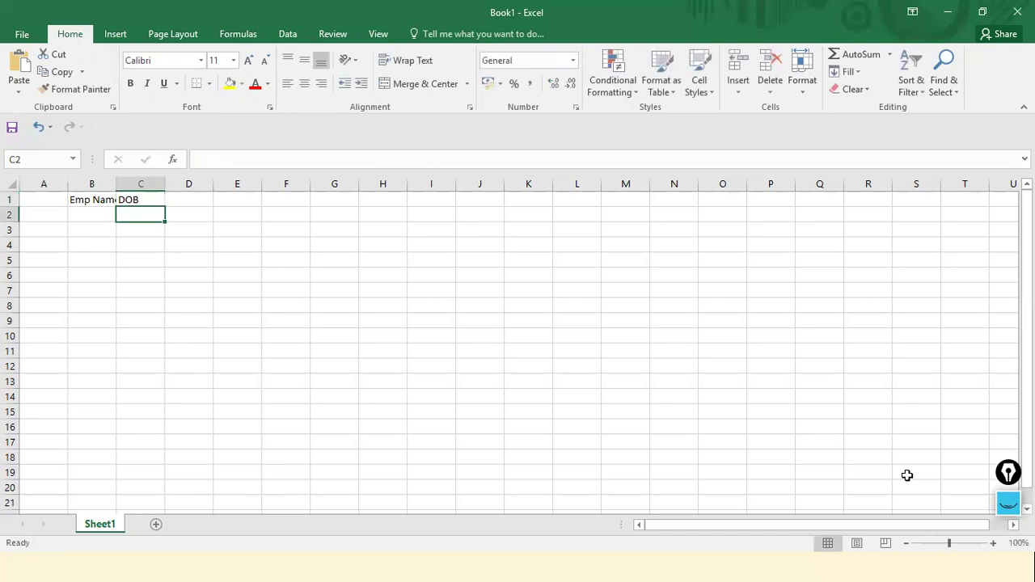
# Enter the column header "Place of Birth" in cell D1.
pyautogui.press('Up')
pyautogui.press('Right')
pyautogui.write('Place of')
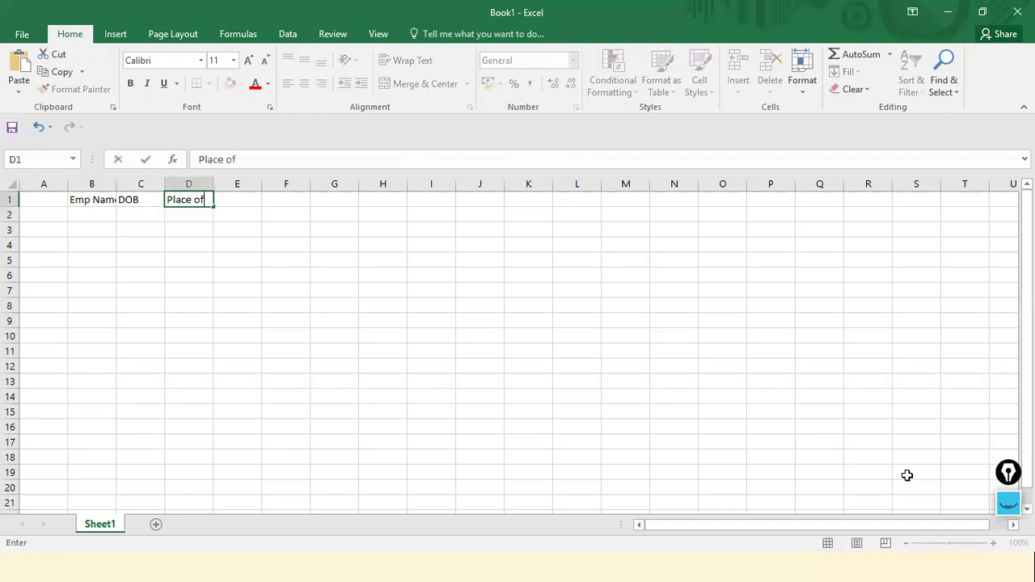
pyautogui.write(' Birth')
pyautogui.press('Return')
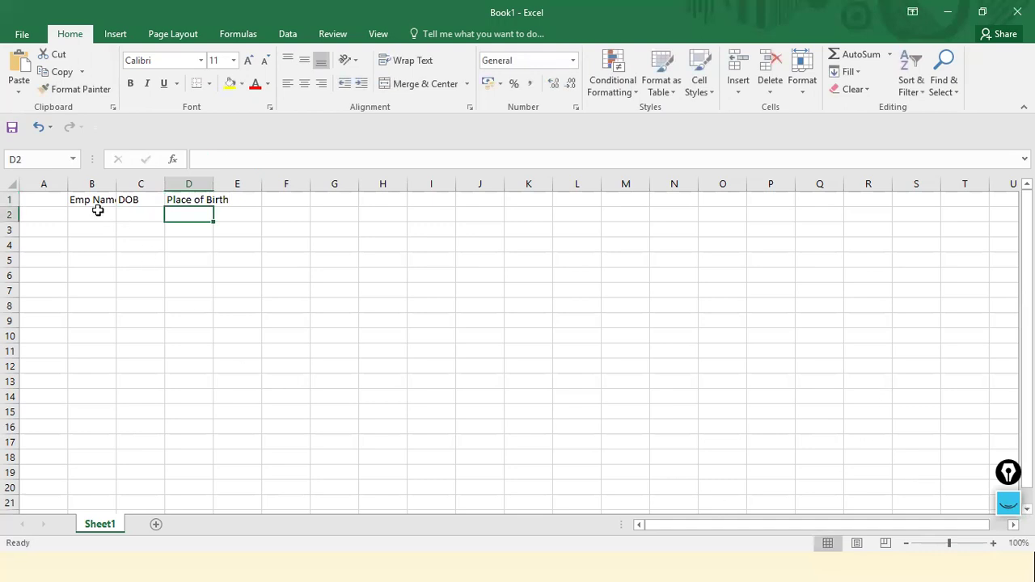
# Delete the empty column A and autofit the width of the Emp Name column.
pyautogui.rightClick(57, 188)
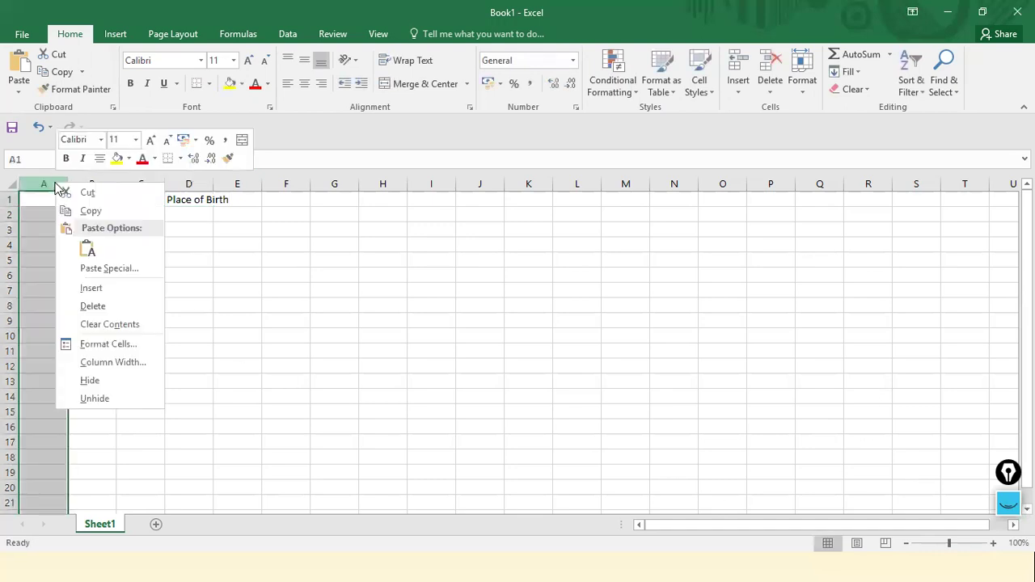
pyautogui.click(85, 306)
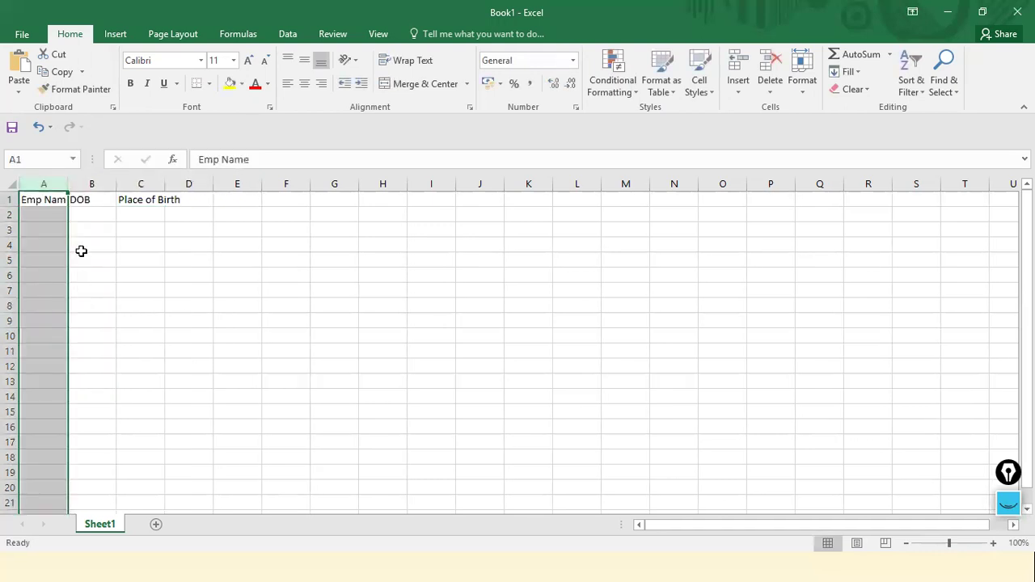
pyautogui.doubleClick(73, 184)
# Enter the same employee's first name in cells A2 and A3 under the Emp Name header.
pyautogui.click(57, 227)
pyautogui.click(67, 217)
pyautogui.write('Jhn')
pyautogui.press('BackSpace')
pyautogui.write('oh')
pyautogui.press('Return')
pyautogui.write('Jon')
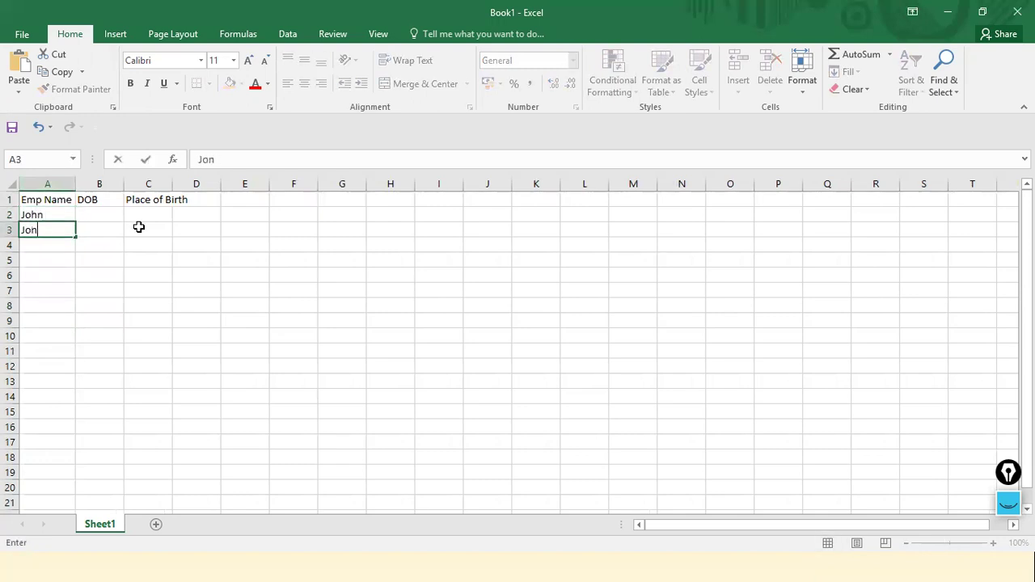
pyautogui.write('hn')
pyautogui.press('Return')
# Enter the employee's date of birth in cell B2.
pyautogui.press('Up')
pyautogui.press('Up')
pyautogui.press('Right')
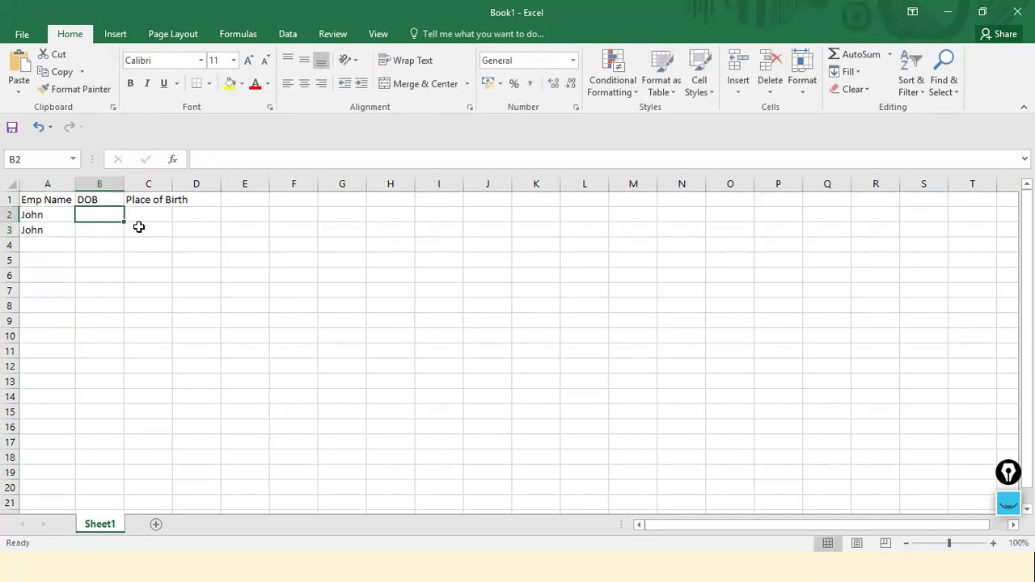
pyautogui.write('01')
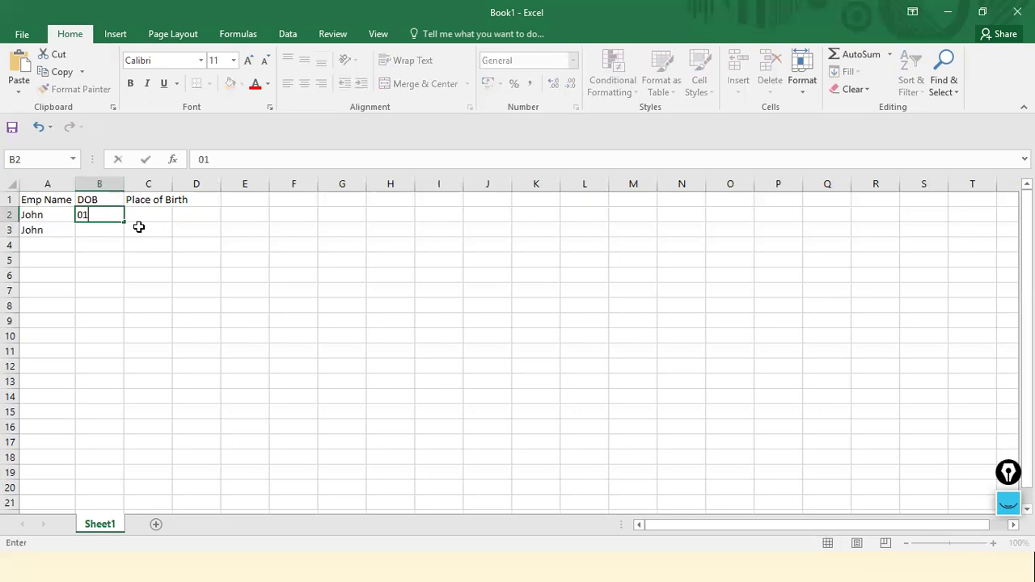
pyautogui.write('-02-1986')
pyautogui.press('Return')
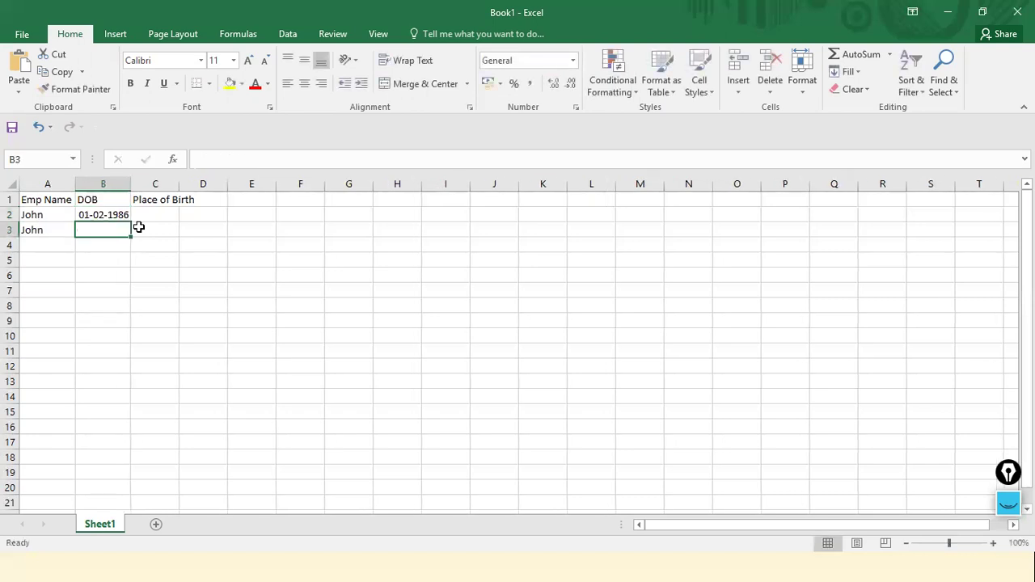
# Copy the date of birth from cell B2 into B3.
pyautogui.hotkey('ctrl', 'v')
pyautogui.press('Up')
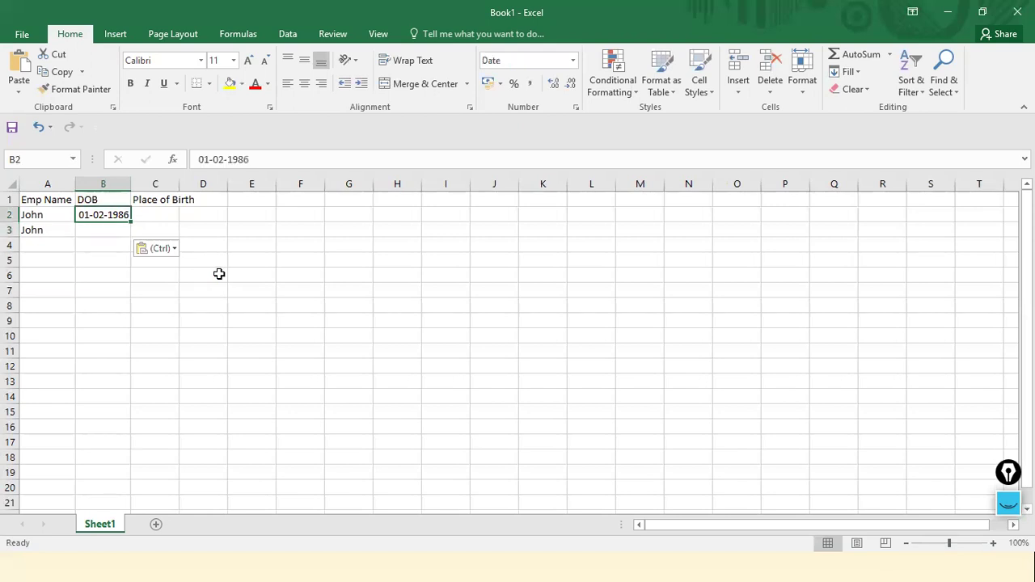
pyautogui.hotkey('ctrl', 'c')
pyautogui.press('Down')
pyautogui.hotkey('ctrl', 'v')
pyautogui.press('Escape')
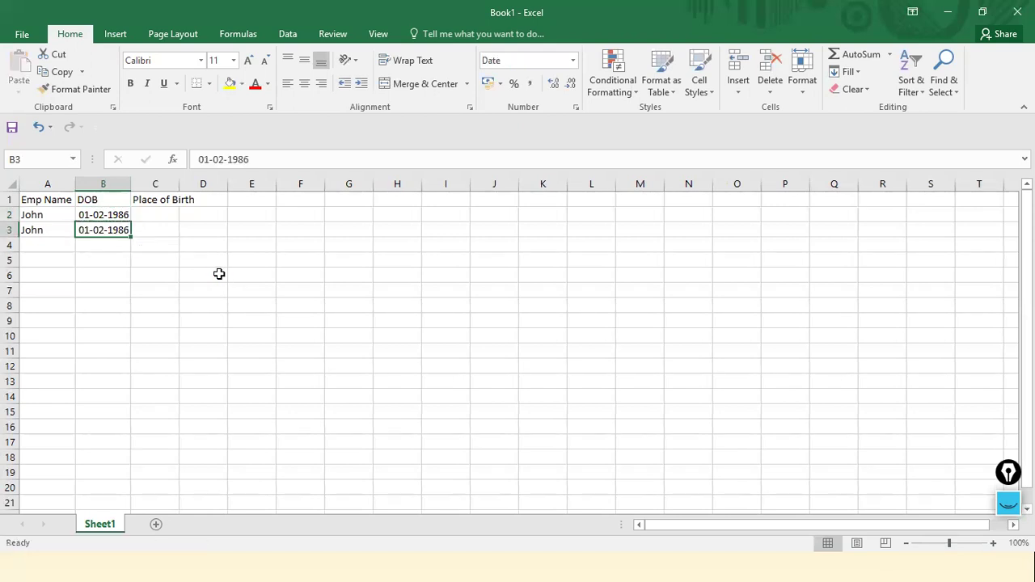
# Enter "Bengaluru" as the place of birth in cell C2.
pyautogui.press('Up')
pyautogui.press('Right')
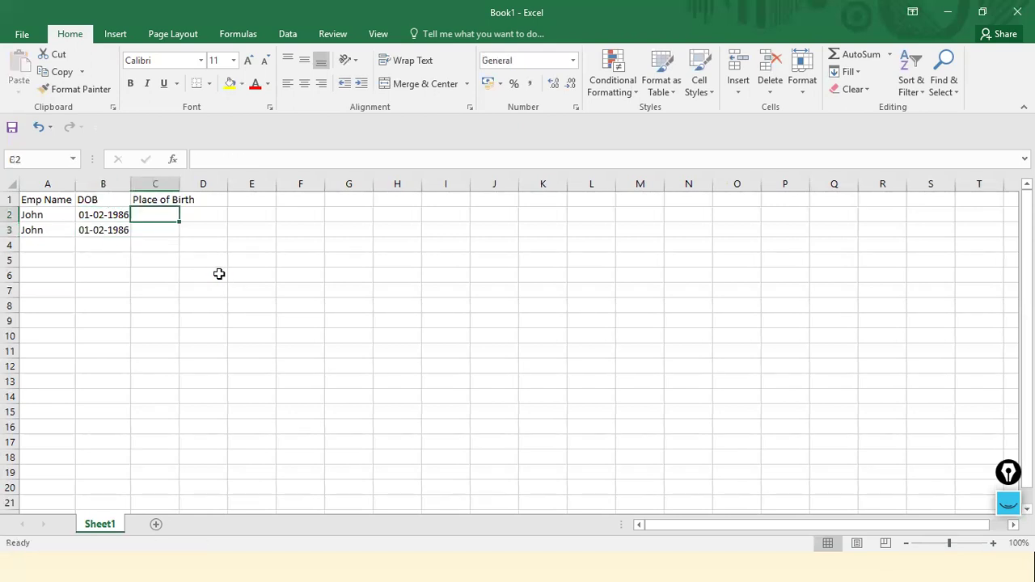
pyautogui.write('B')
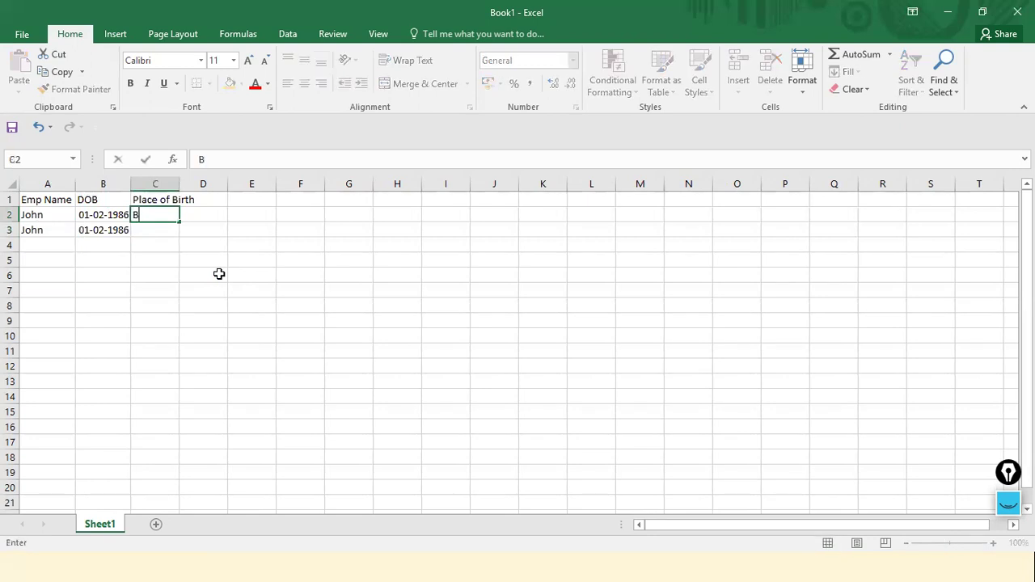
pyautogui.write('engalore')
pyautogui.press('BackSpace')
pyautogui.press('BackSpace')
pyautogui.press('BackSpace')
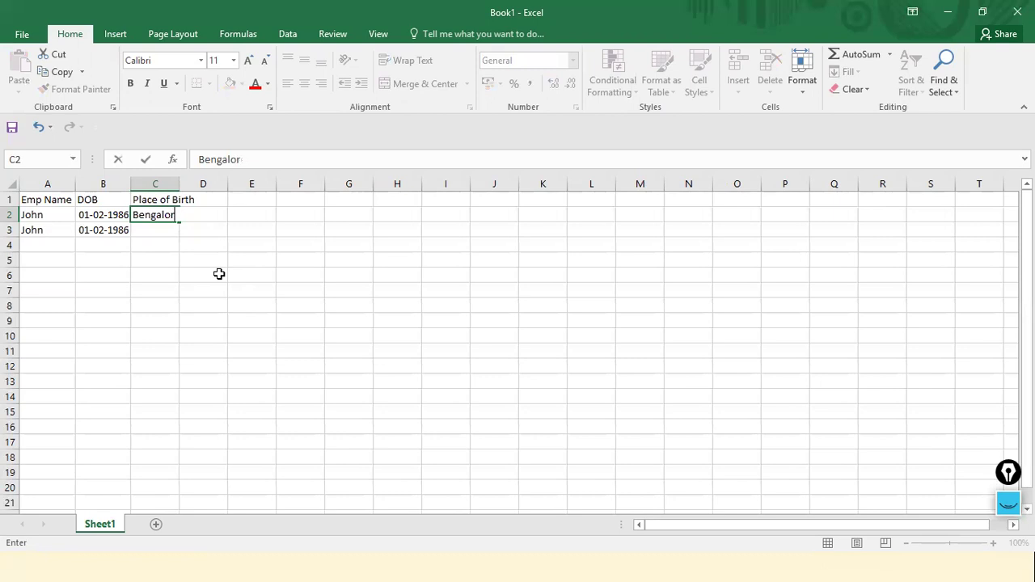
pyautogui.write('uru')
pyautogui.press('Return')
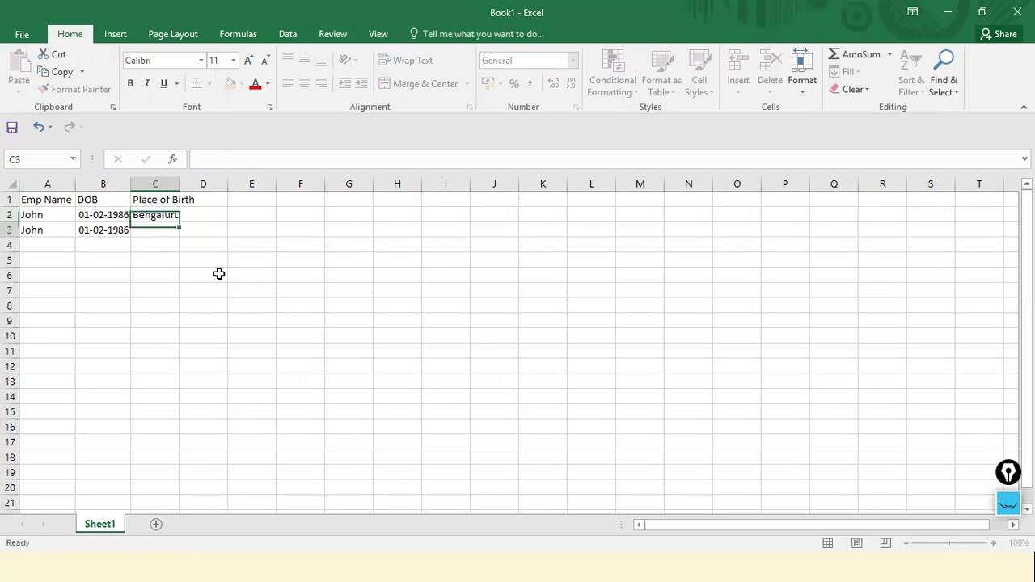
# Copy the place of birth from cell C2 into C3.
pyautogui.press('Up')
pyautogui.hotkey('ctrl', 'c')
pyautogui.press('Down')
pyautogui.hotkey('ctrl', 'v')
pyautogui.press('Escape')
pyautogui.press('Up')
pyautogui.press('Left')
pyautogui.press('Left')
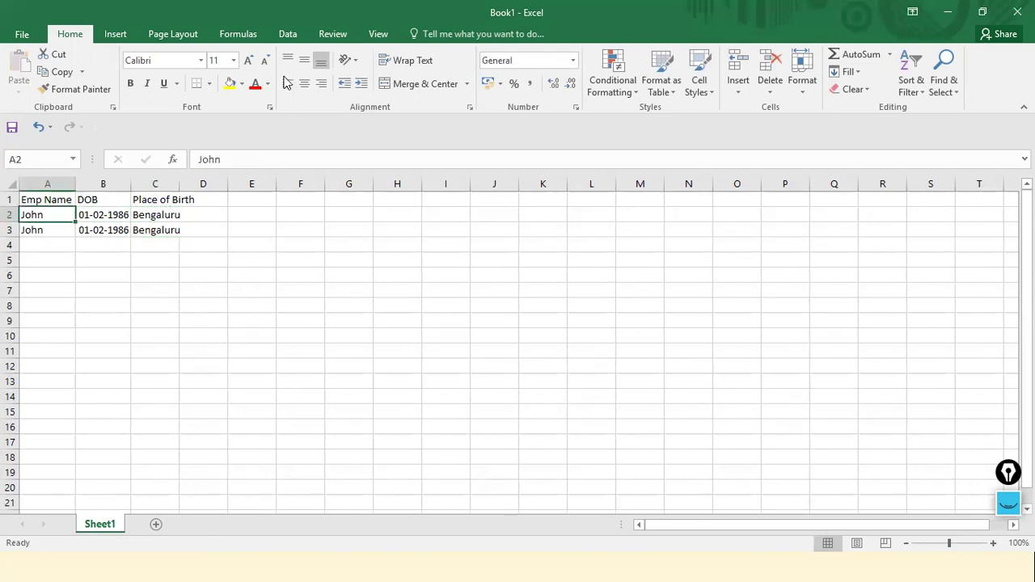
# Enter a different employee's first name in cell A4.
pyautogui.click(39, 245)
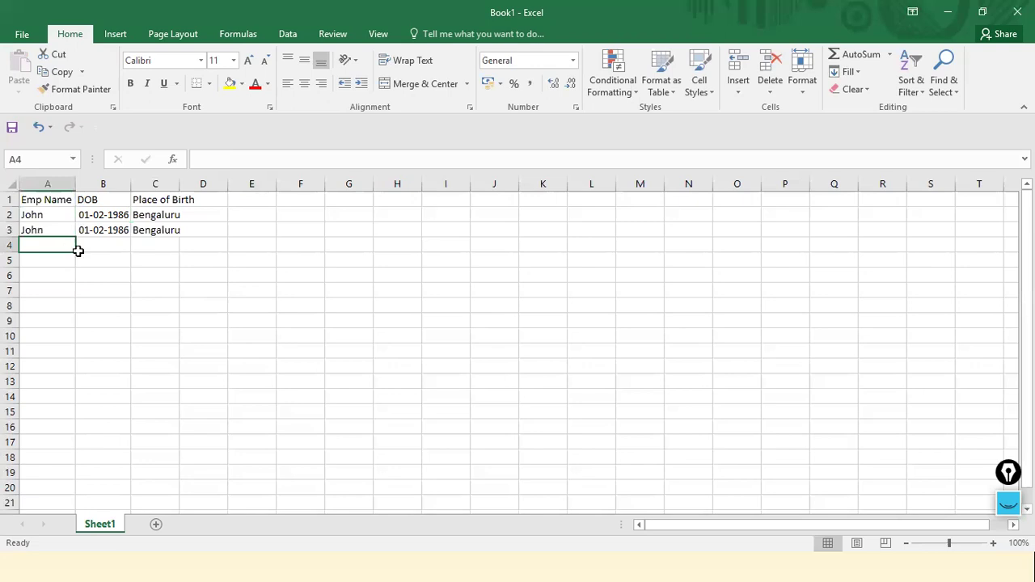
pyautogui.write('J')
pyautogui.press('BackSpace')
pyautogui.press('BackSpace')
pyautogui.write('Ashok')
pyautogui.press('Return')
# Copy the date of birth from cell B3 into B4 in the new employee's row.
pyautogui.press('Up')
pyautogui.press('Up')
pyautogui.press('Right')
pyautogui.hotkey('ctrl', 'c')
pyautogui.press('Down')
pyautogui.press('Up')
pyautogui.press('Down')
pyautogui.hotkey('ctrl', 'v')
pyautogui.press('Escape')
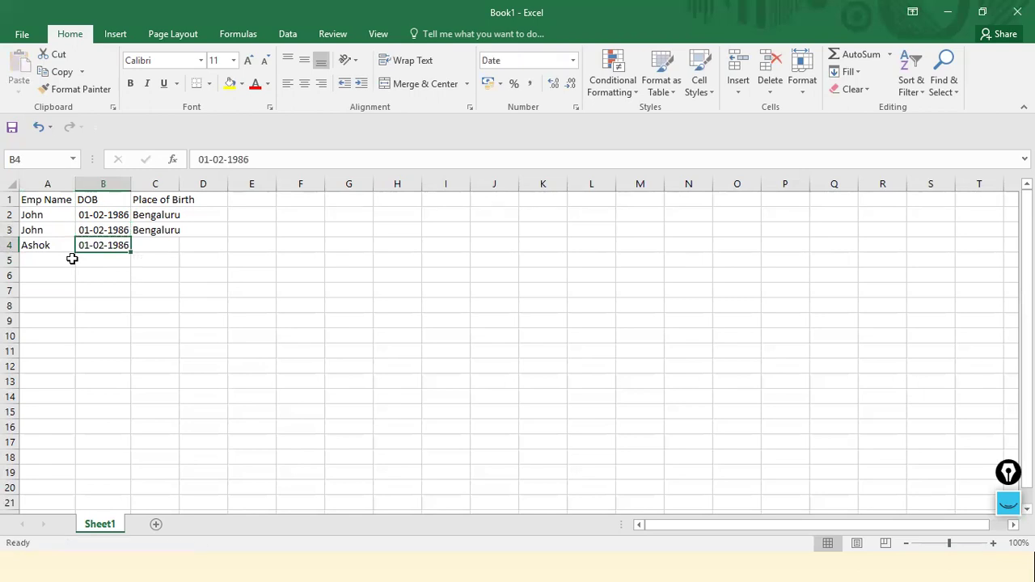
# Change the day and the year of the date of birth in cell B4.
pyautogui.click(202, 159)
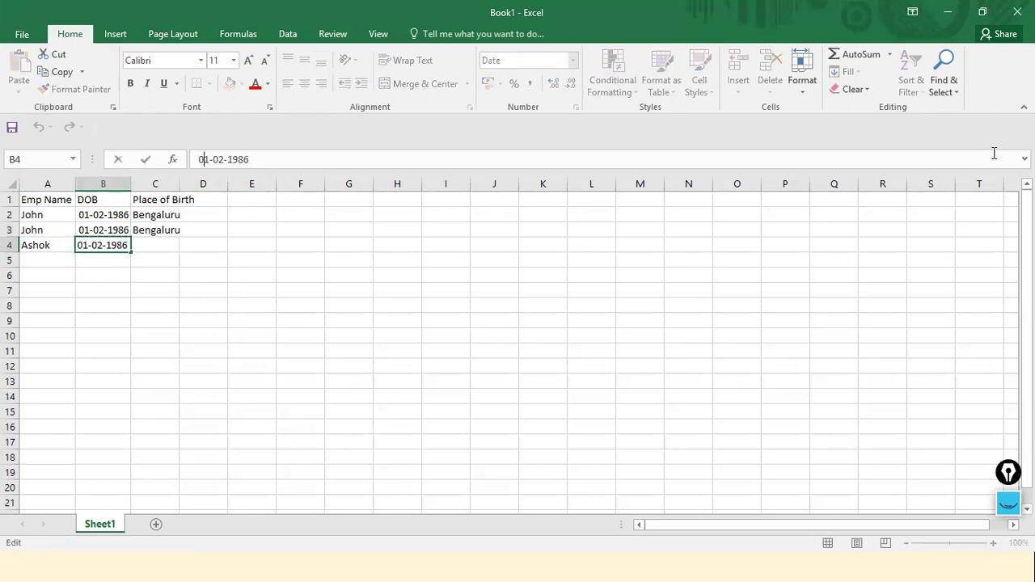
pyautogui.press('Delete')
pyautogui.write('2')
pyautogui.press('Right')
pyautogui.press('Right')
pyautogui.press('Right')
pyautogui.press('BackSpace')
pyautogui.write('7')
pyautogui.press('Return')
# Enter "Pune" as the place of birth in cell C4.
pyautogui.press('Up')
pyautogui.press('Right')
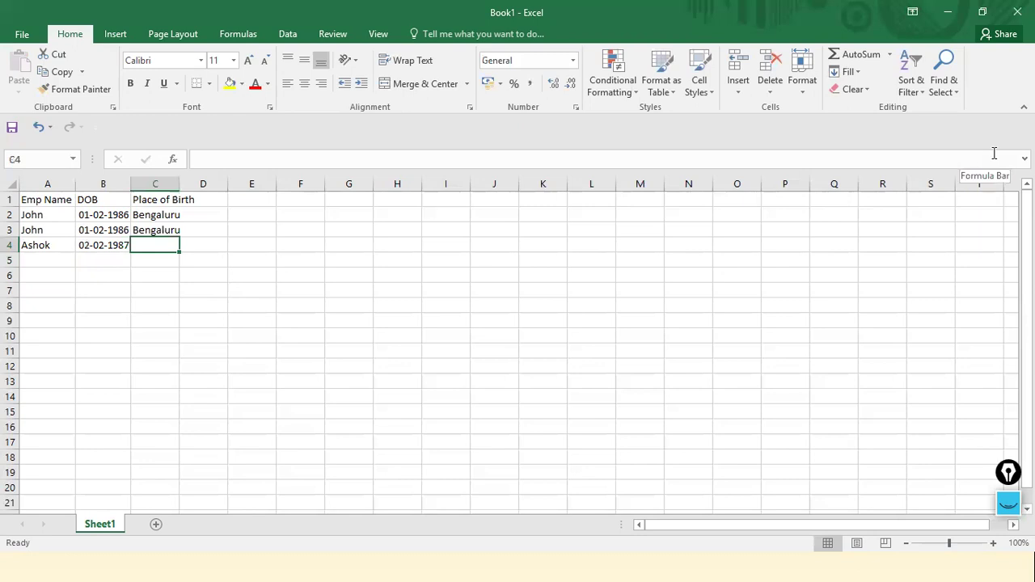
pyautogui.write('Pune')
pyautogui.press('Return')
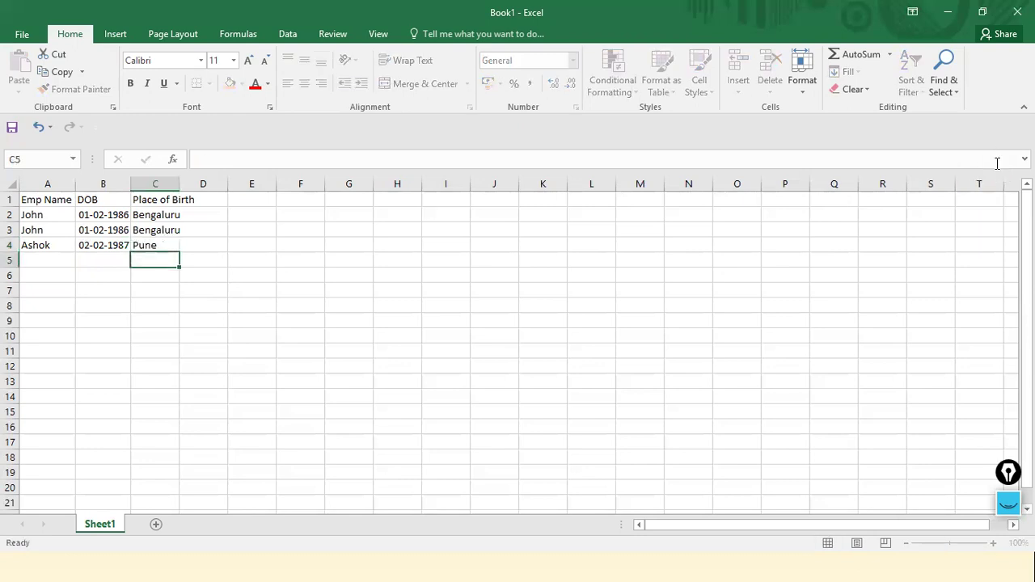
pyautogui.press('Left')
pyautogui.press('Up')
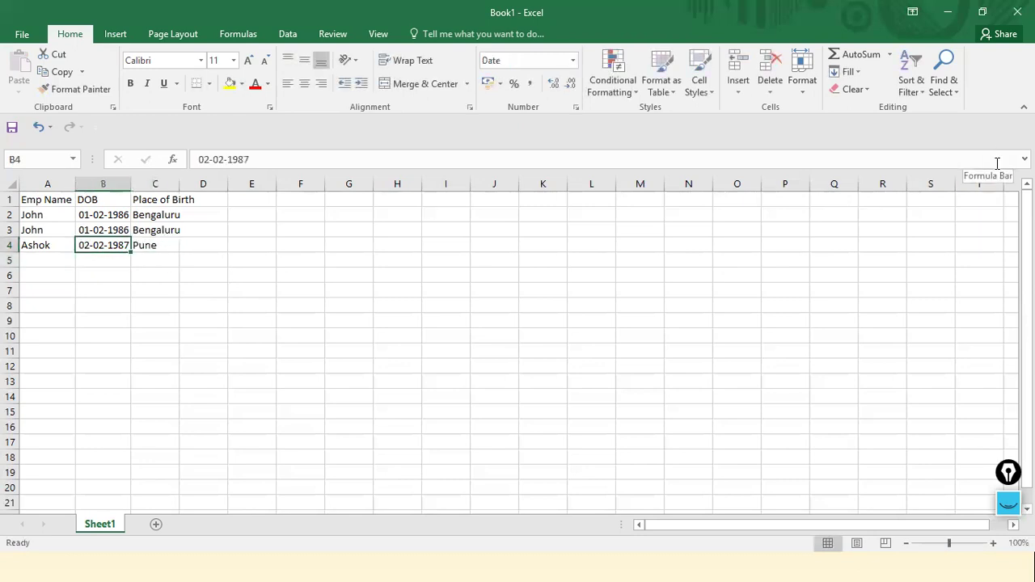
pyautogui.press('Left')
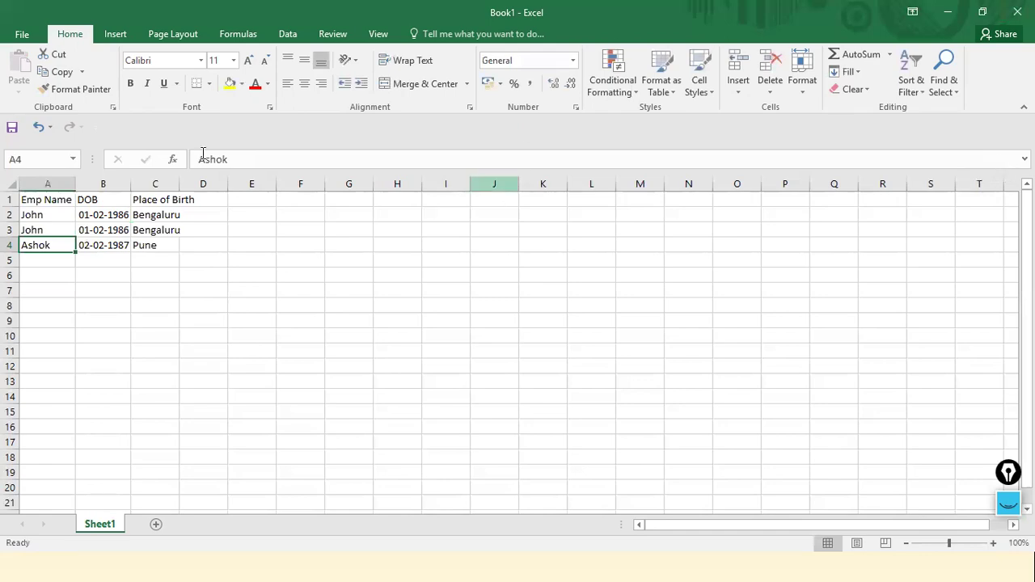
# Set up saving the workbook as a CSV (Comma delimited) file with the file name "employee".
pyautogui.click(22, 35)
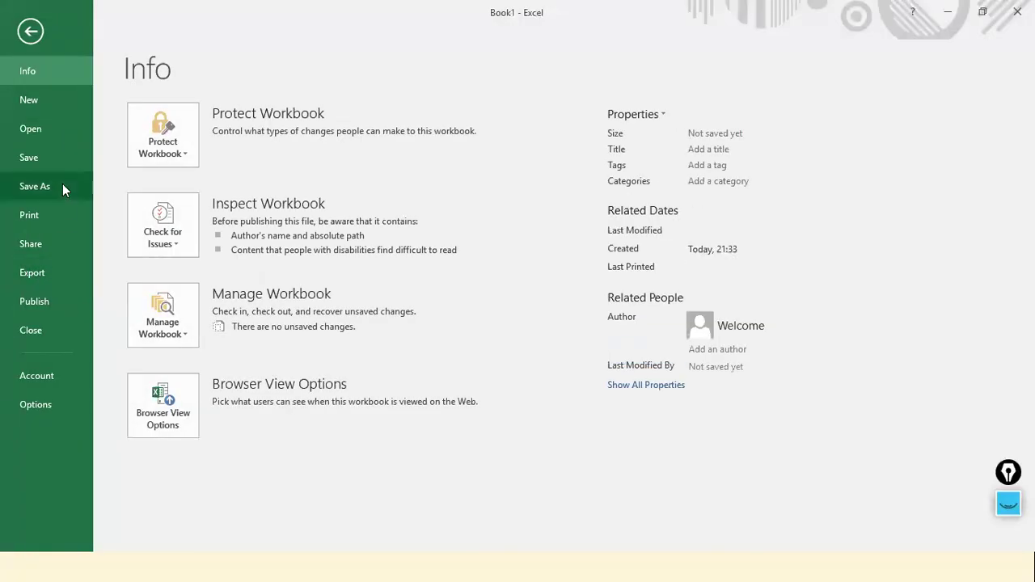
pyautogui.click(62, 184)
pyautogui.click(249, 255)
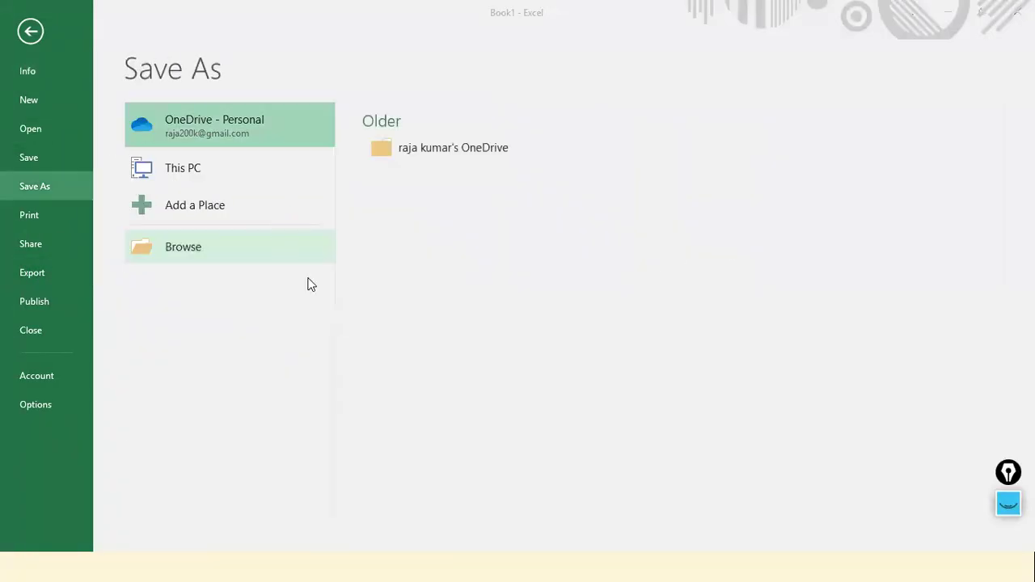
pyautogui.click(282, 275)
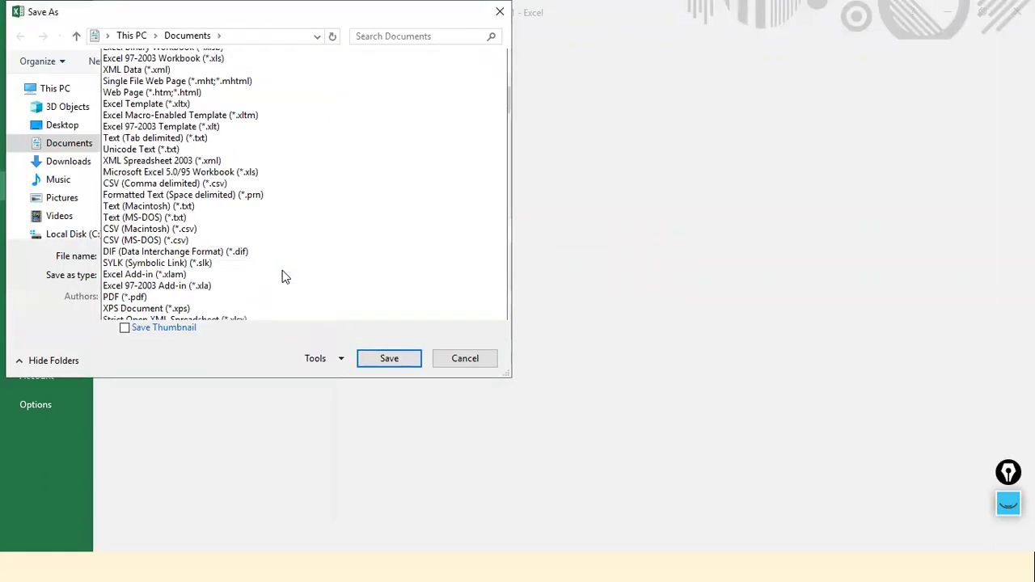
pyautogui.click(289, 167)
pyautogui.click(224, 257)
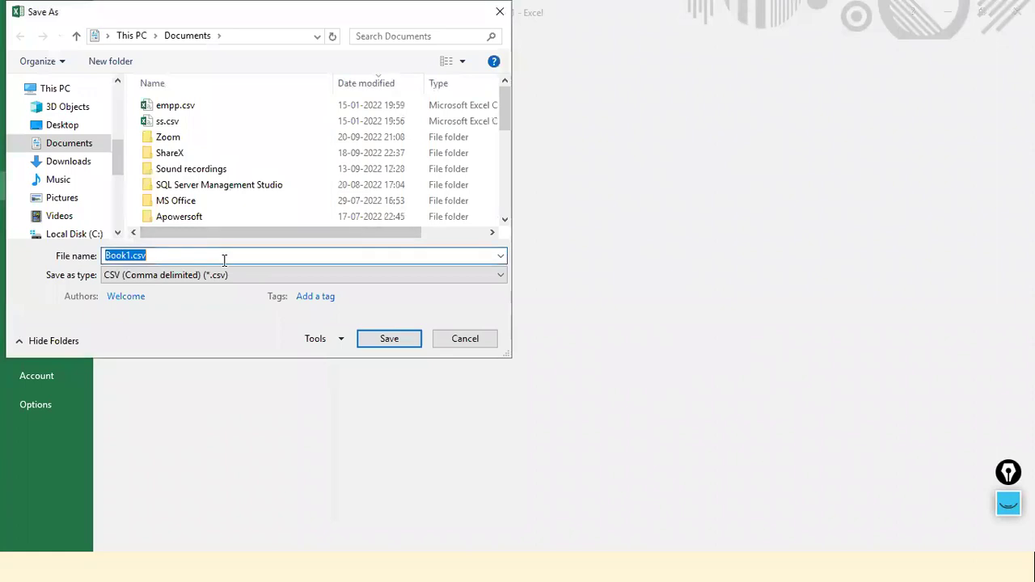
pyautogui.write('employee')
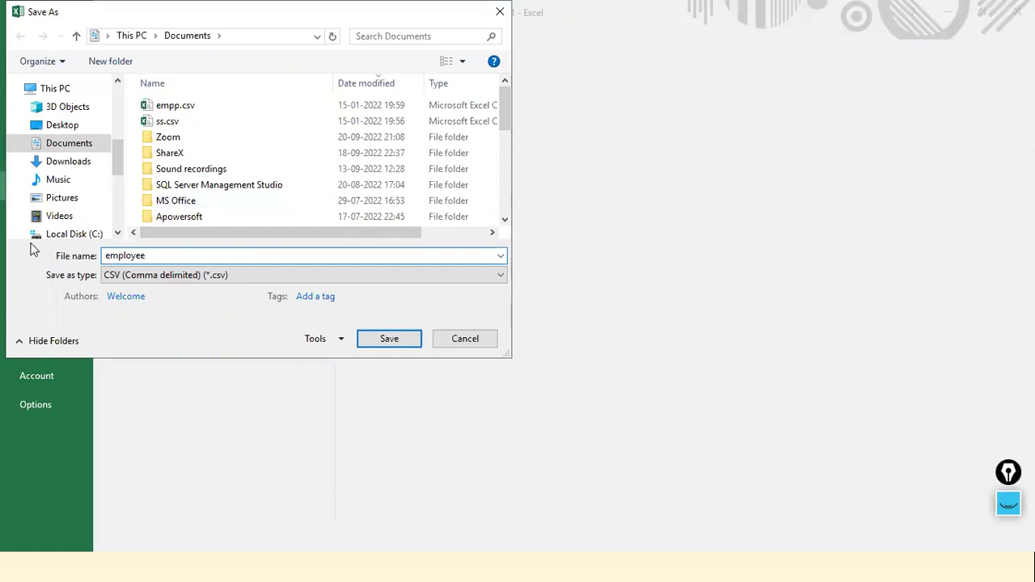
# Save the employee CSV file in the dat1 folder on Local Disk (D:).
pyautogui.scroll(-3, 120, 187)
pyautogui.click(88, 100)
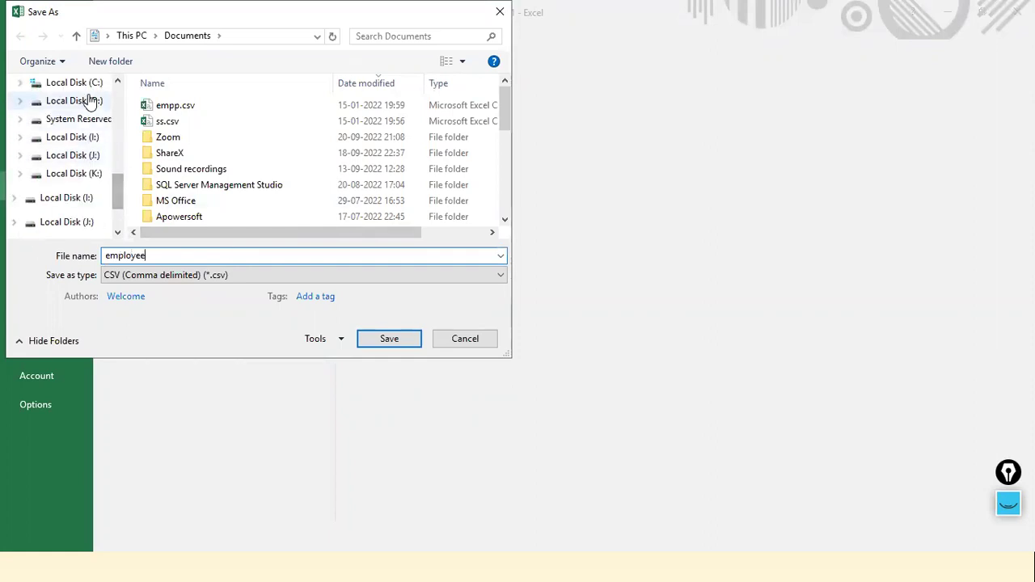
pyautogui.click(167, 183)
pyautogui.write('da')
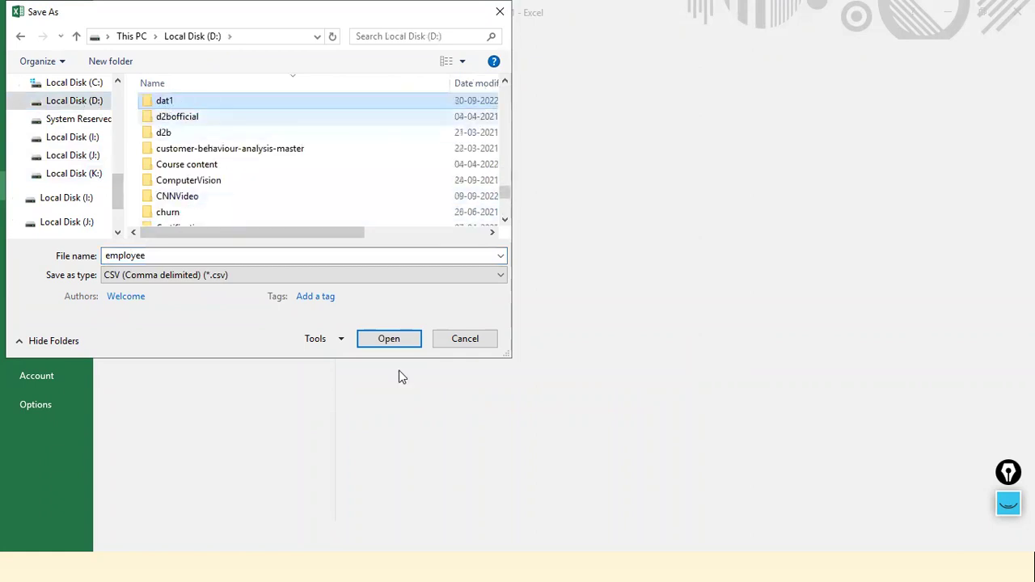
pyautogui.click(403, 344)
pyautogui.click(395, 334)
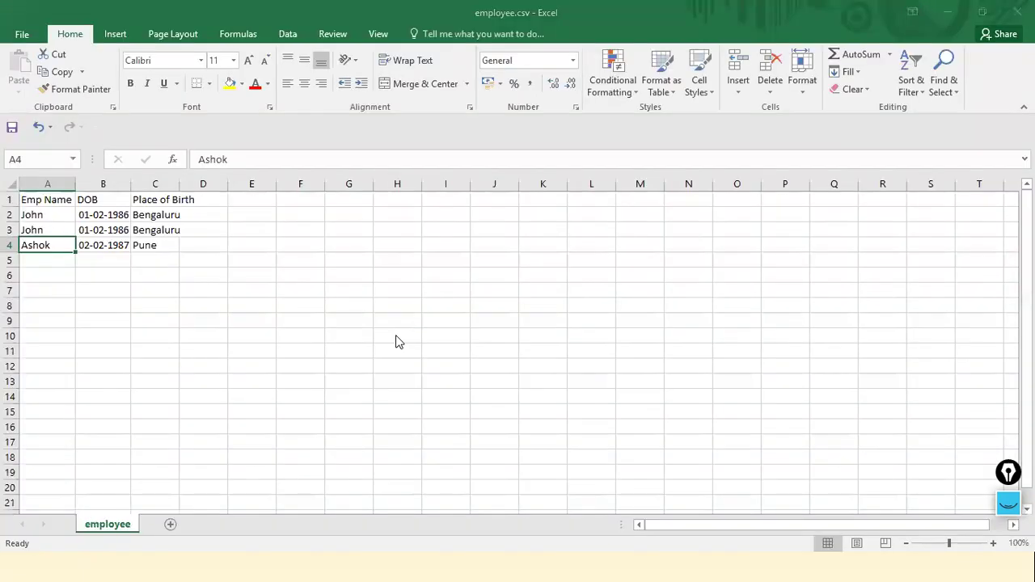
pyautogui.click(453, 328)
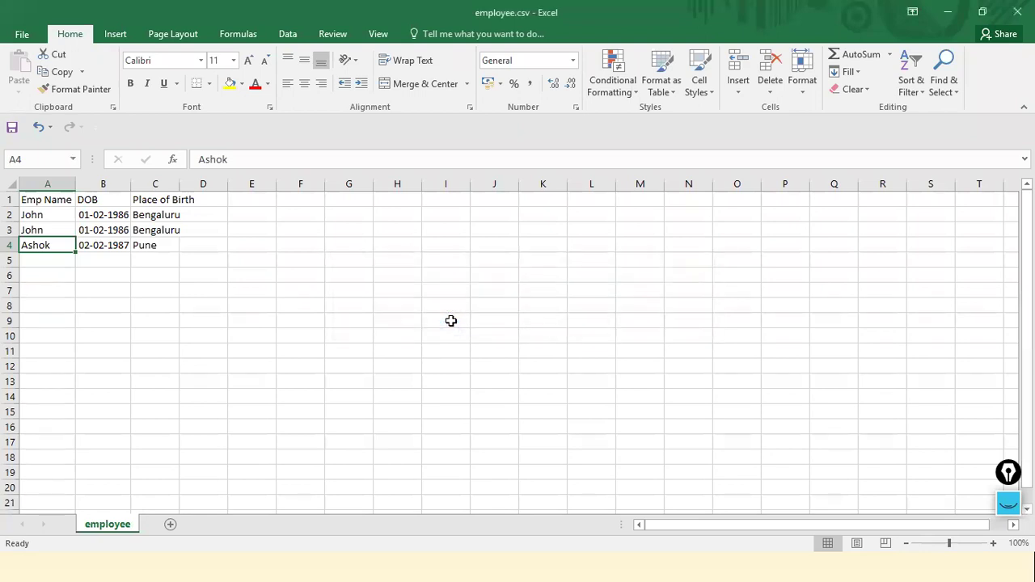
# Switch to the untitled Power BI Desktop report and start importing data from a Text/CSV file.
pyautogui.hotkey('alt', 'Tab')
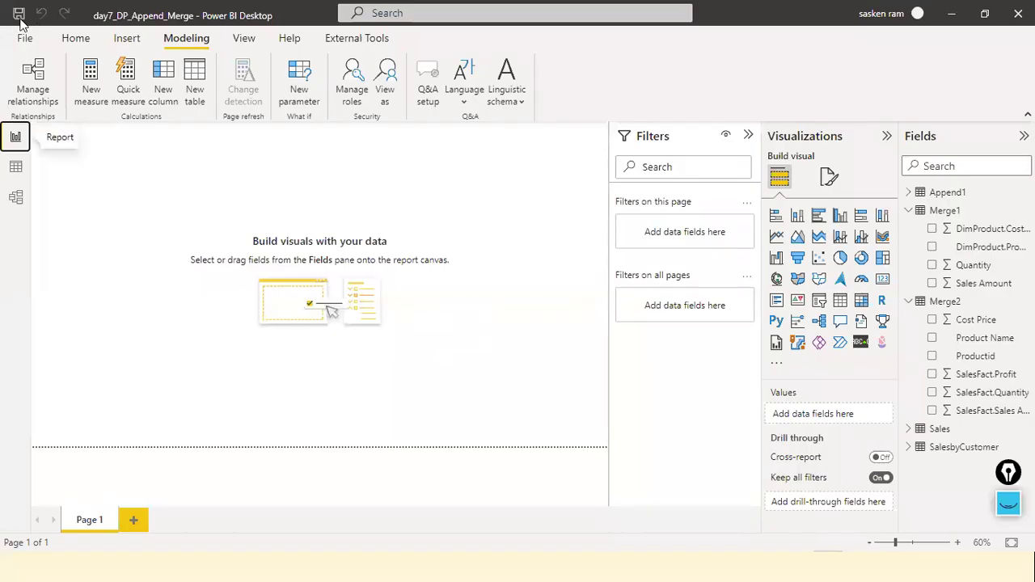
pyautogui.hotkey('alt', 'Tab')
pyautogui.hotkey('alt', 'Tab')
pyautogui.hotkey('alt', 'Tab')
pyautogui.hotkey('alt', 'Tab')
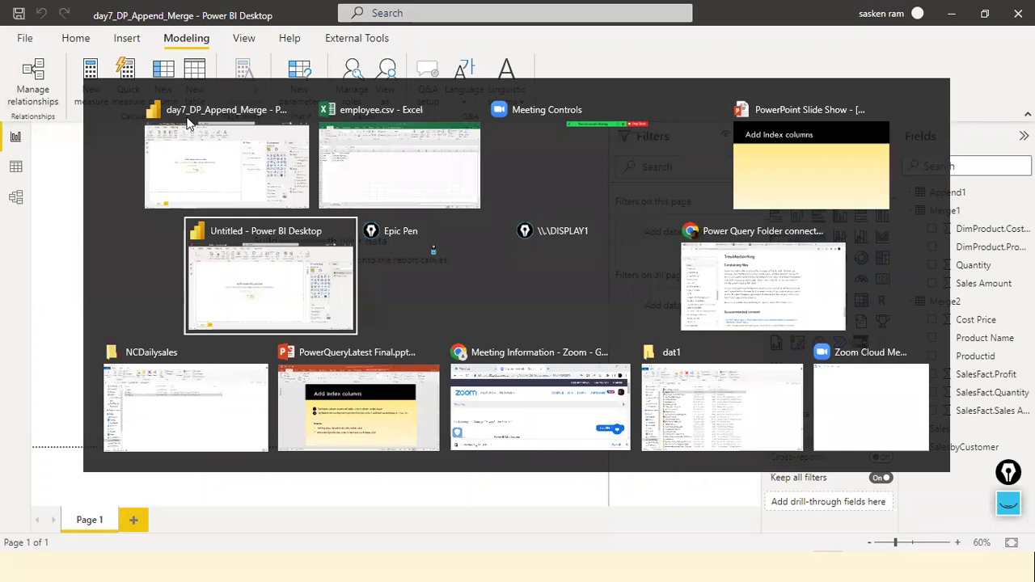
pyautogui.click(142, 101)
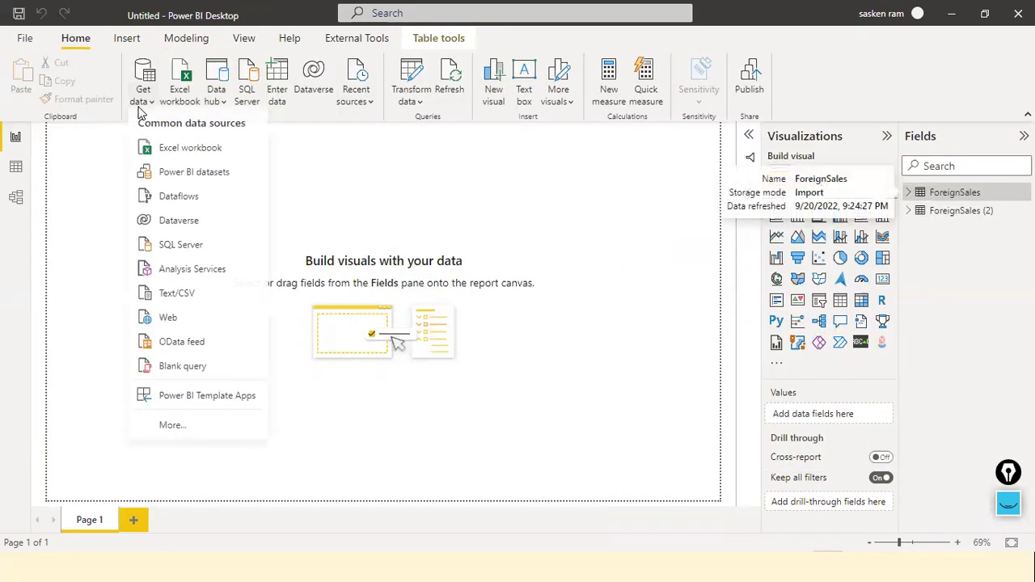
pyautogui.click(183, 298)
# Open employee.csv from the dat1 folder as the data source.
pyautogui.click(266, 168)
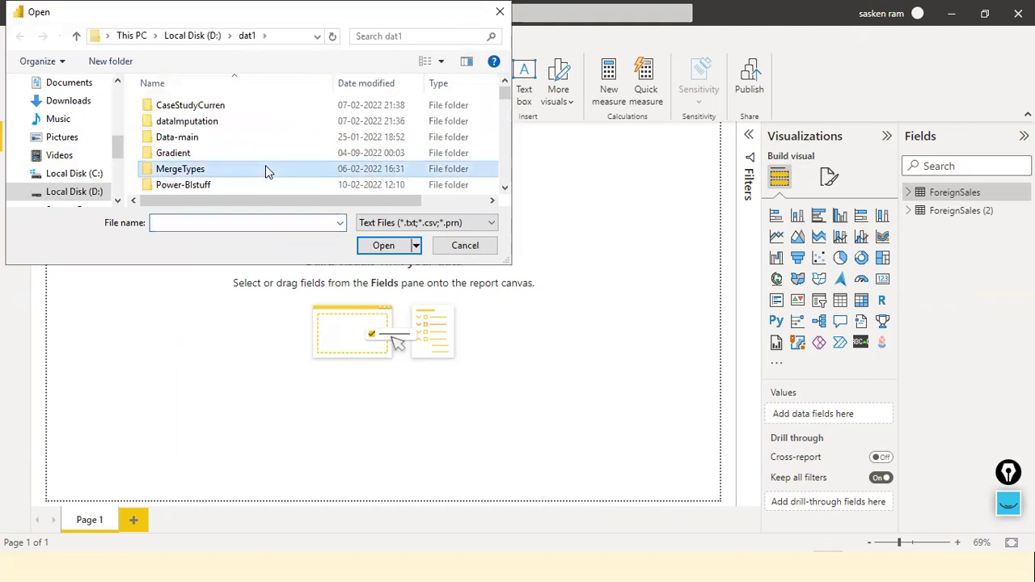
pyautogui.press('e')
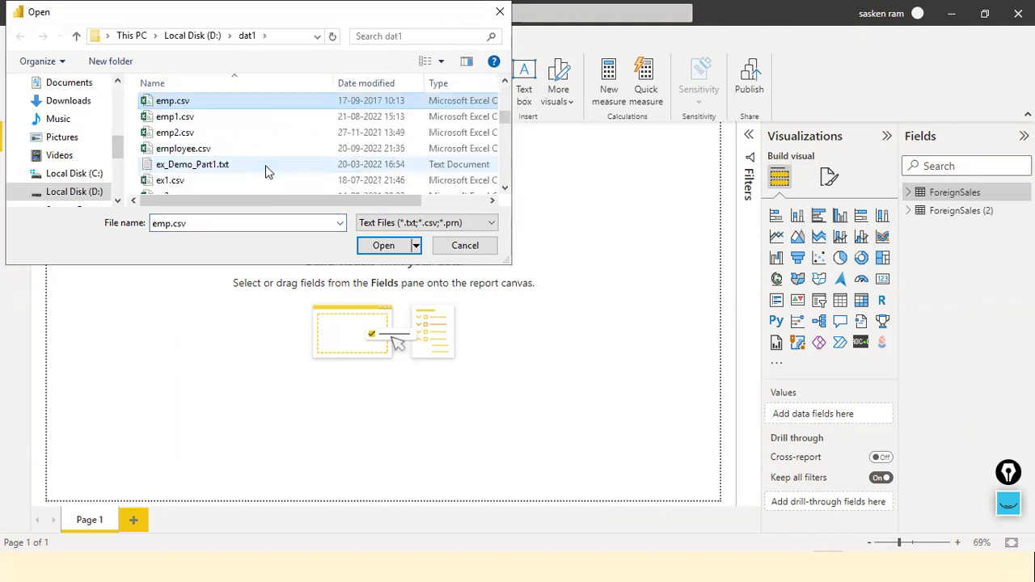
pyautogui.press('Down')
pyautogui.press('Down')
pyautogui.press('Down')
pyautogui.press('Return')
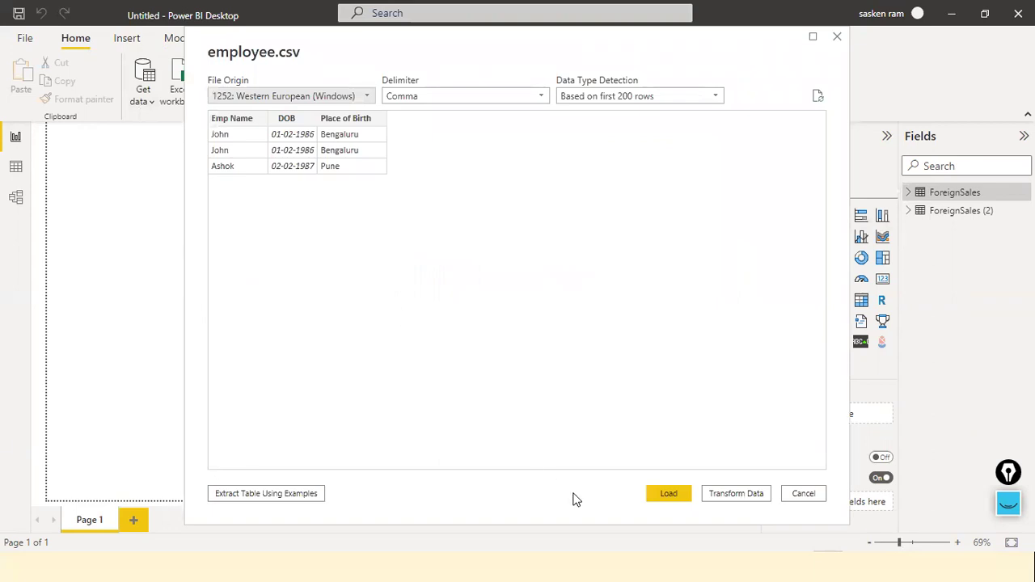
# Load the employee data with the pending query changes applied and expand the employee table's field list.
pyautogui.click(677, 496)
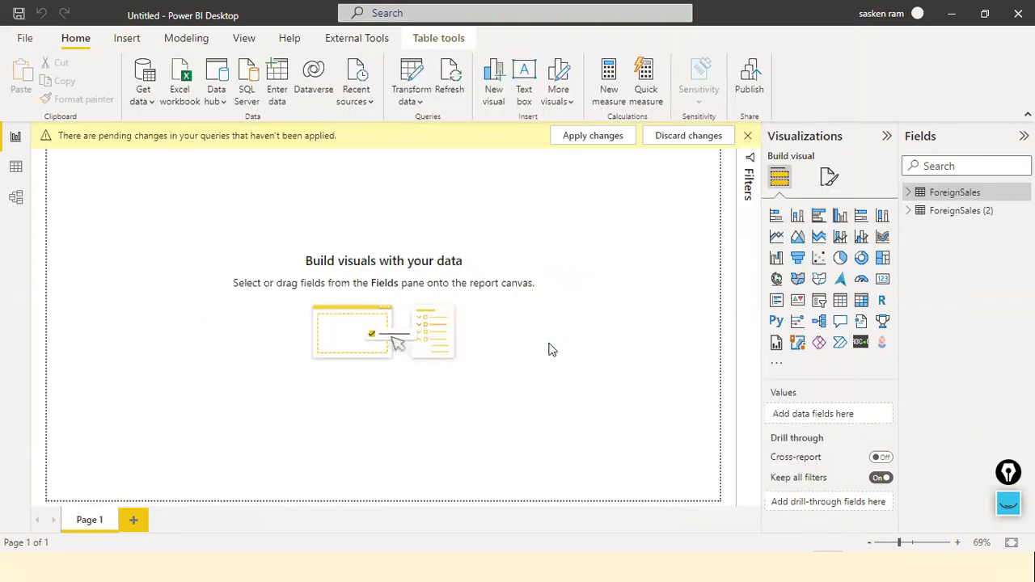
pyautogui.click(602, 144)
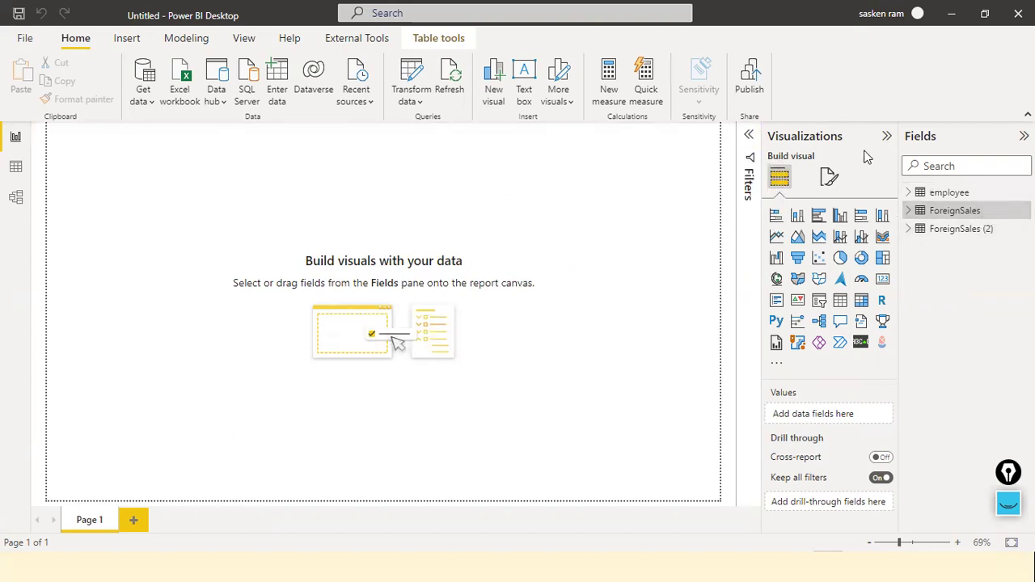
pyautogui.click(912, 200)
pyautogui.click(935, 196)
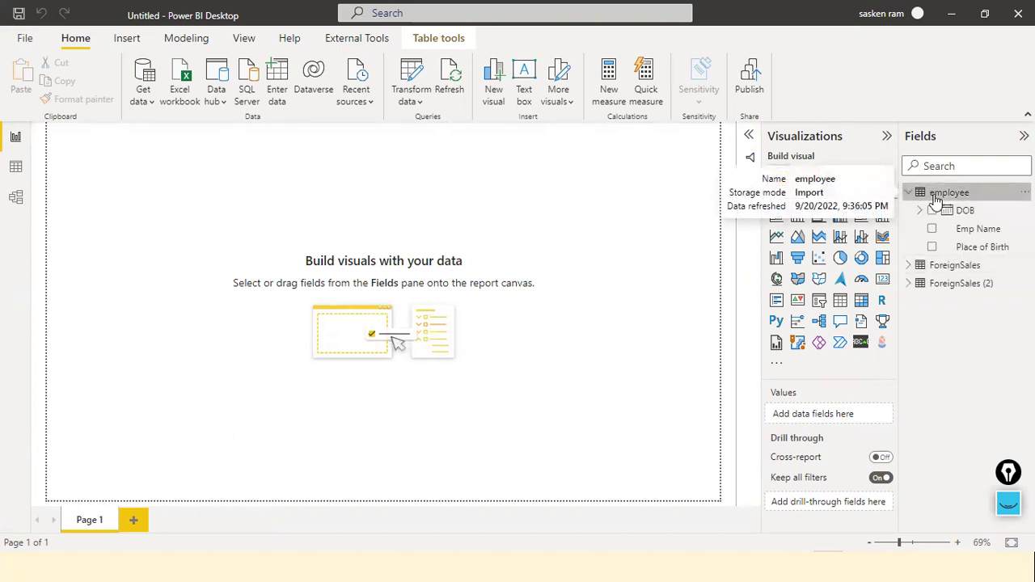
pyautogui.hotkey('alt', 'Tab')
pyautogui.click(321, 209)
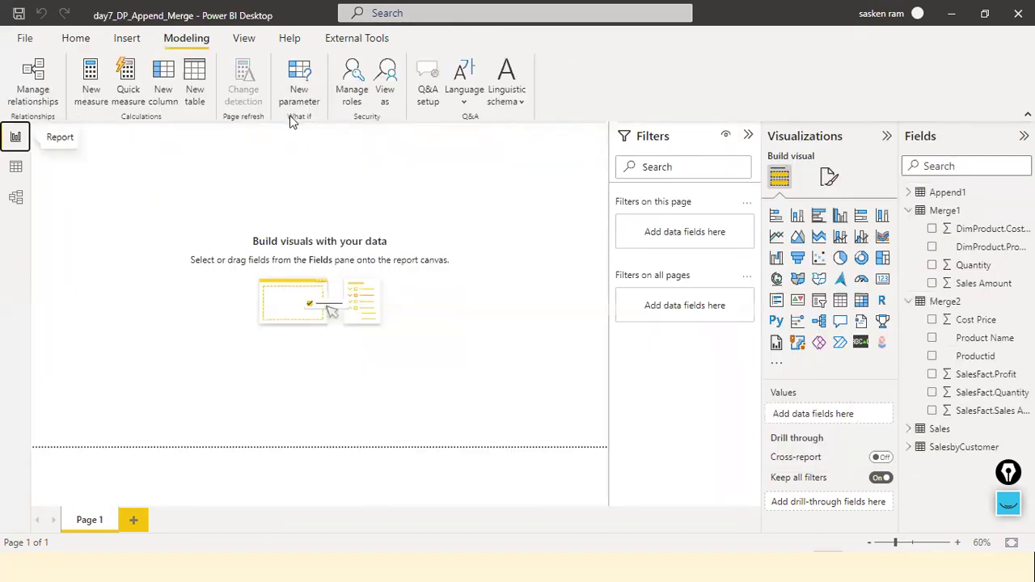
pyautogui.click(75, 38)
pyautogui.click(418, 102)
pyautogui.click(434, 128)
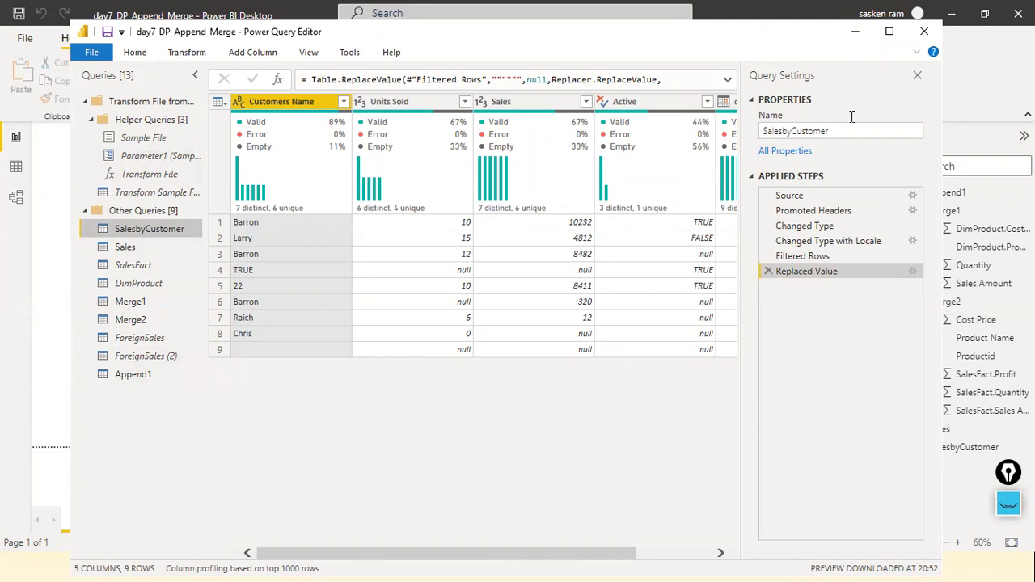
pyautogui.click(1018, 13)
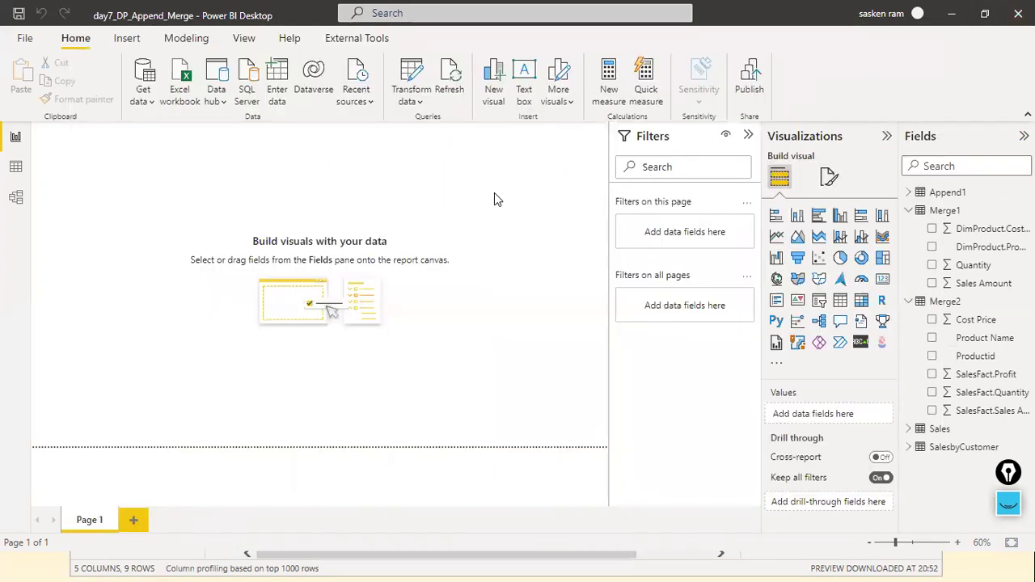
# Switch back to the untitled report and open its employee query in Power Query Editor.
pyautogui.hotkey('alt', 'Tab')
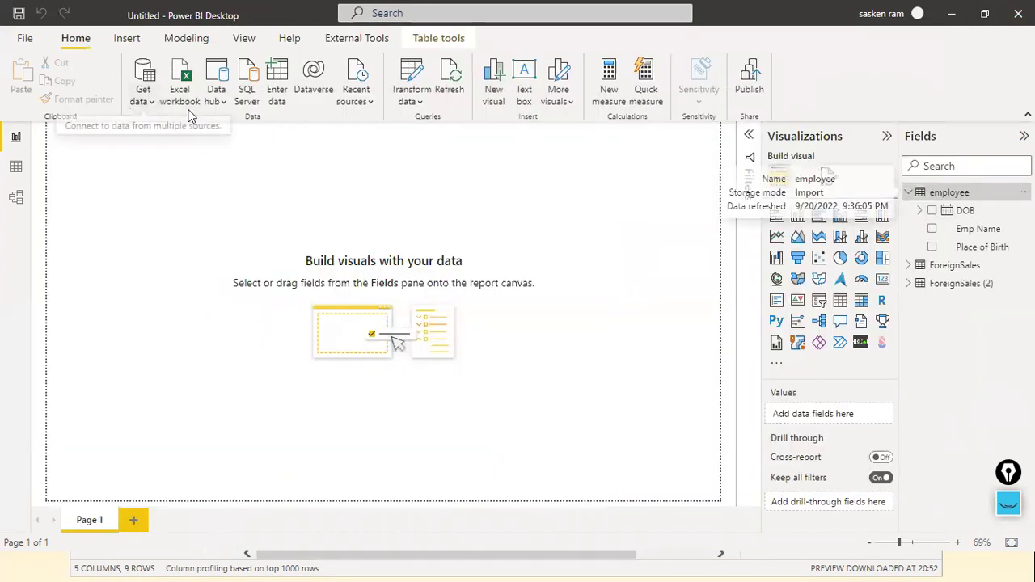
pyautogui.click(411, 101)
pyautogui.click(417, 129)
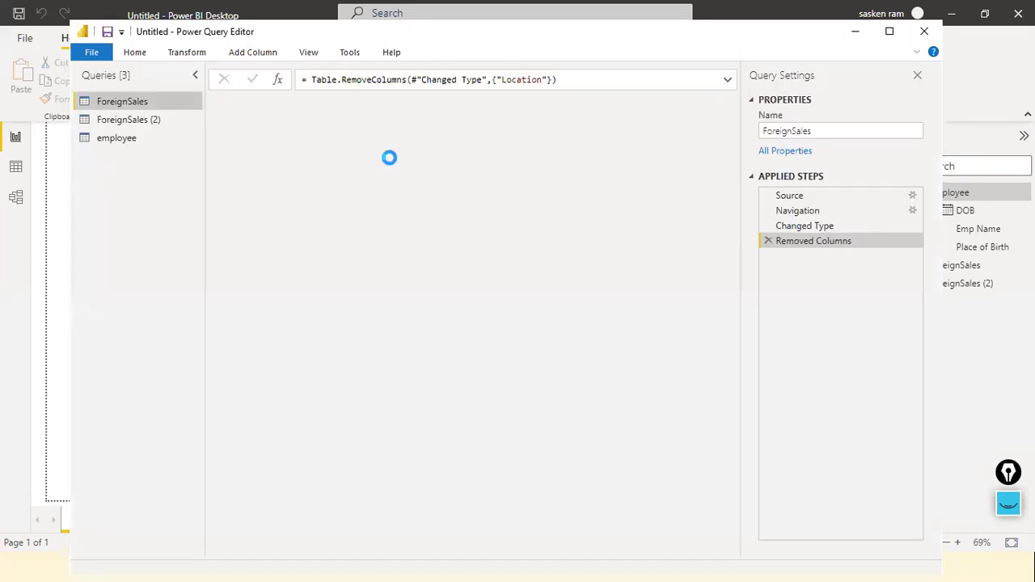
pyautogui.click(130, 142)
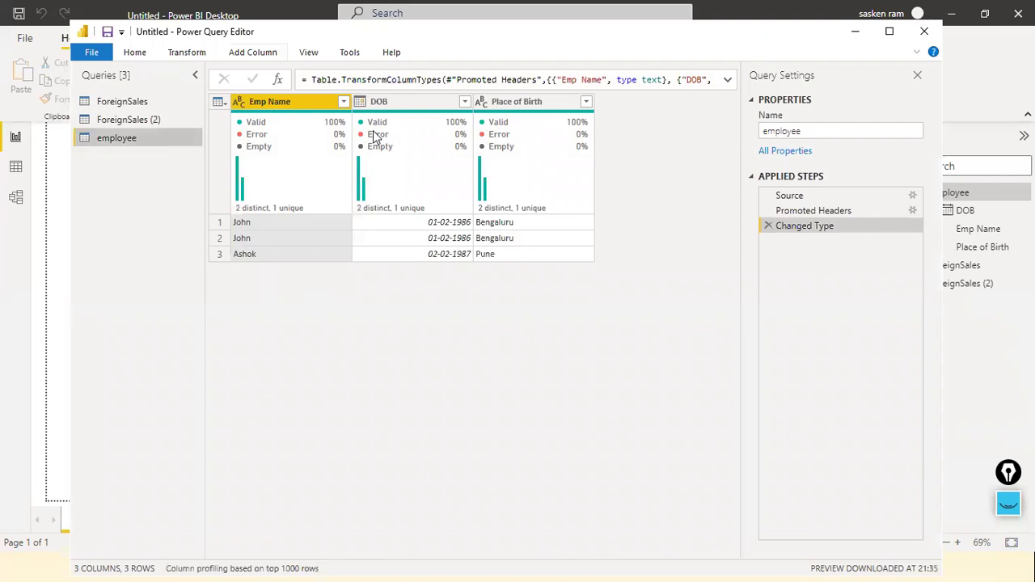
# Add an index column starting from 0 to the employee query.
pyautogui.click(261, 55)
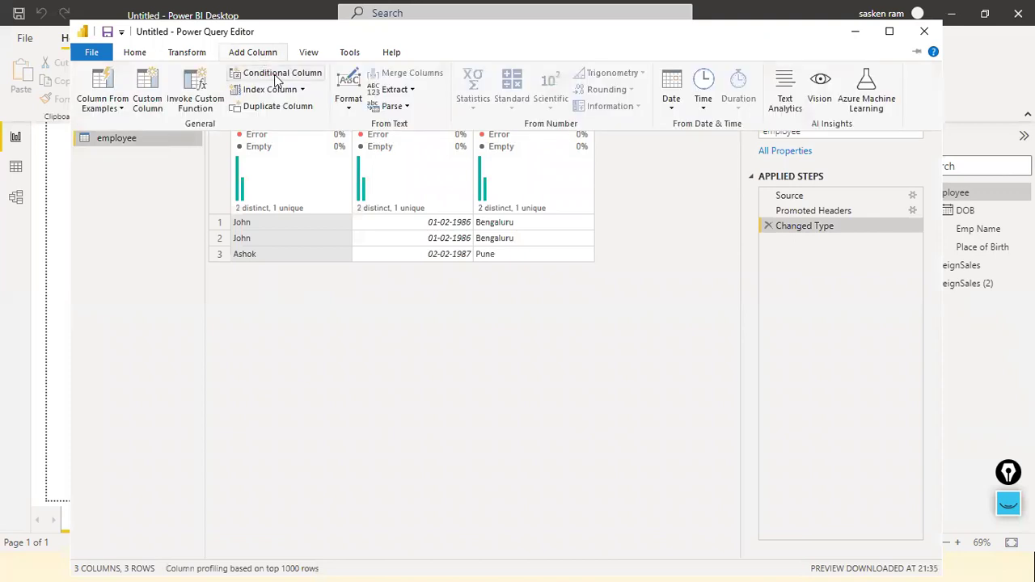
pyautogui.click(300, 90)
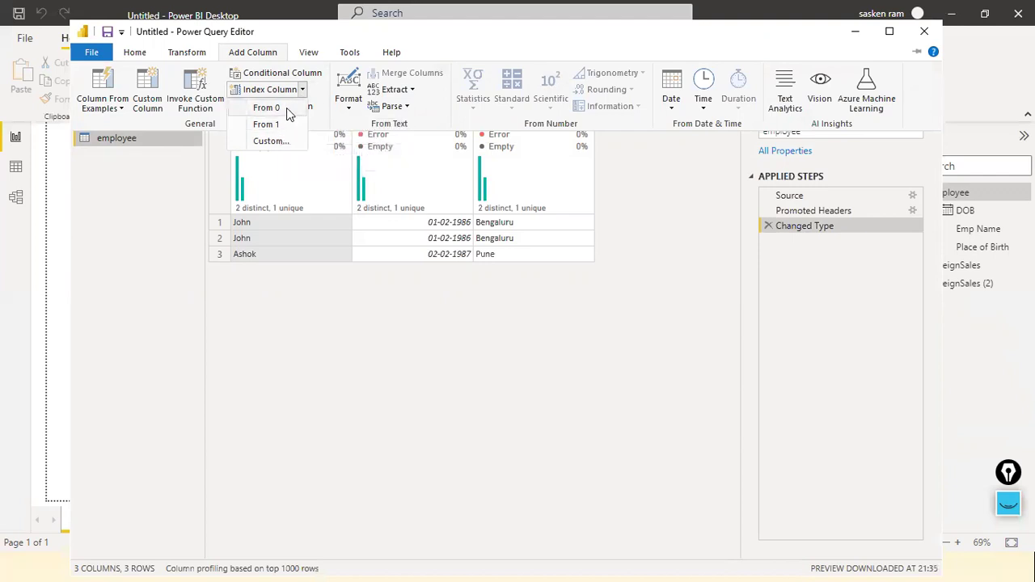
pyautogui.click(266, 107)
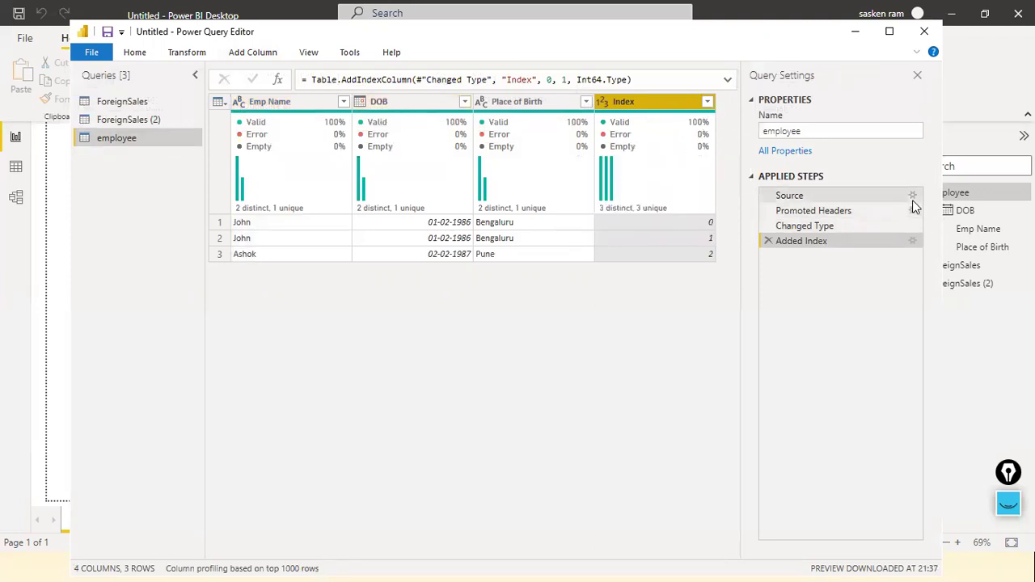
# Edit the Added Index step so that the starting index is 1.
pyautogui.click(912, 241)
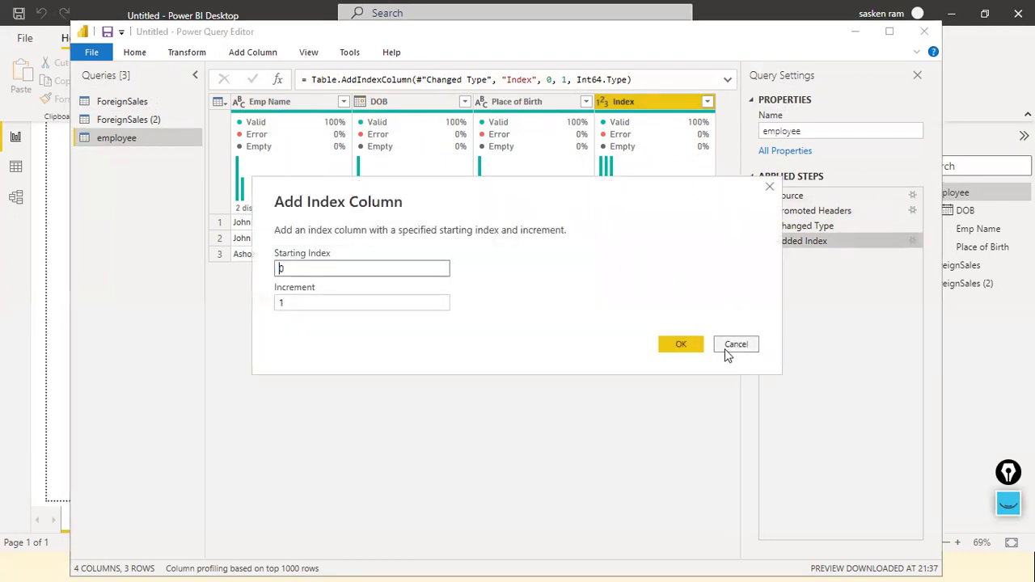
pyautogui.moveTo(364, 273); pyautogui.dragTo(125, 258)
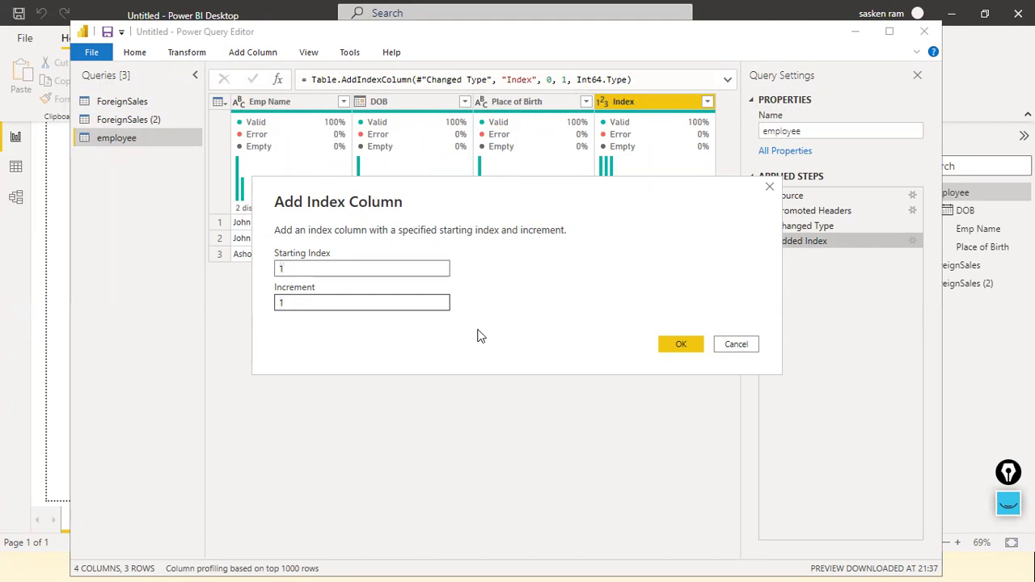
pyautogui.click(683, 348)
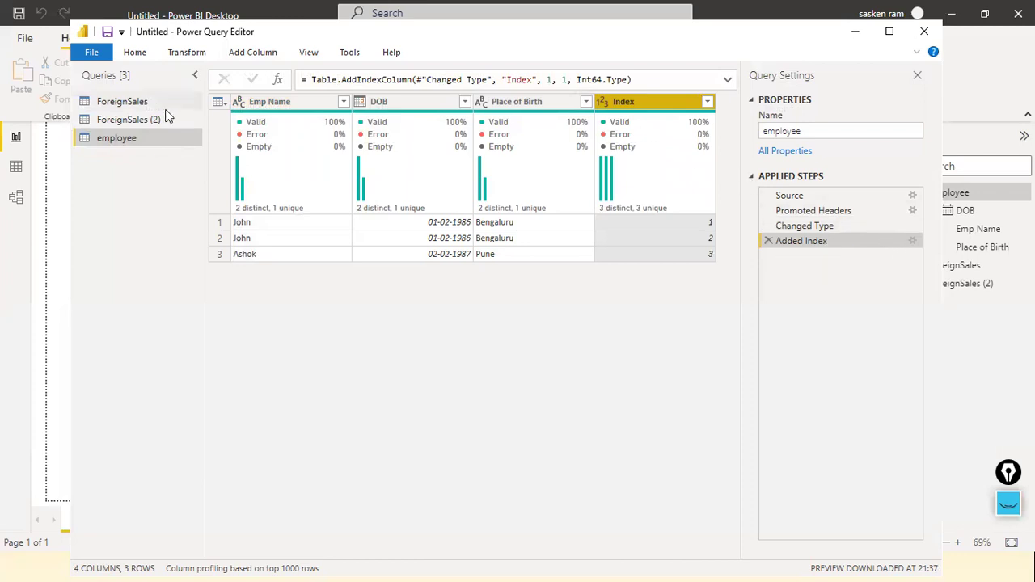
# Set the increment of the Added Index step to 10.
pyautogui.click(247, 53)
pyautogui.click(555, 251)
pyautogui.rightClick(919, 247)
pyautogui.click(923, 251)
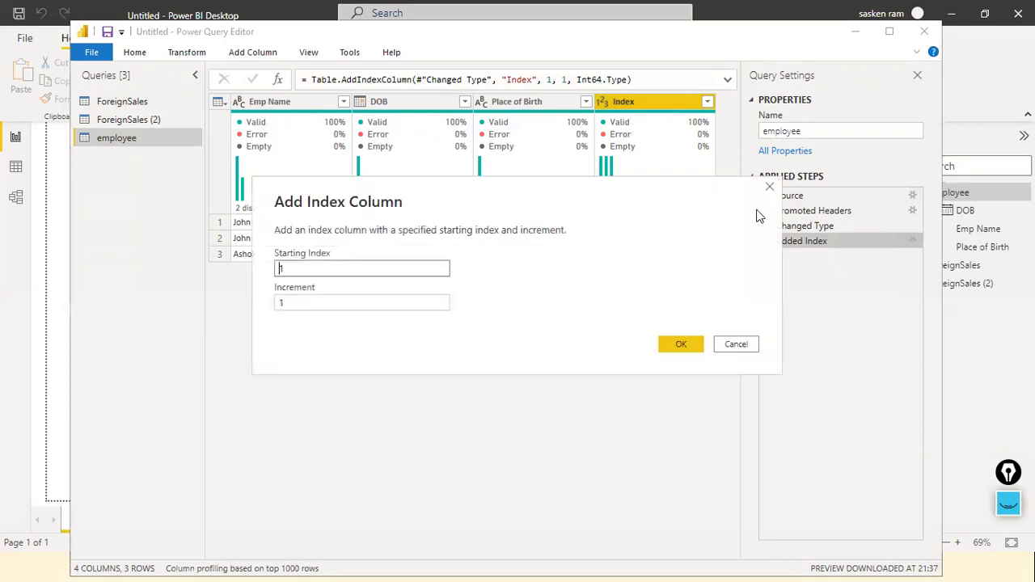
pyautogui.click(320, 303)
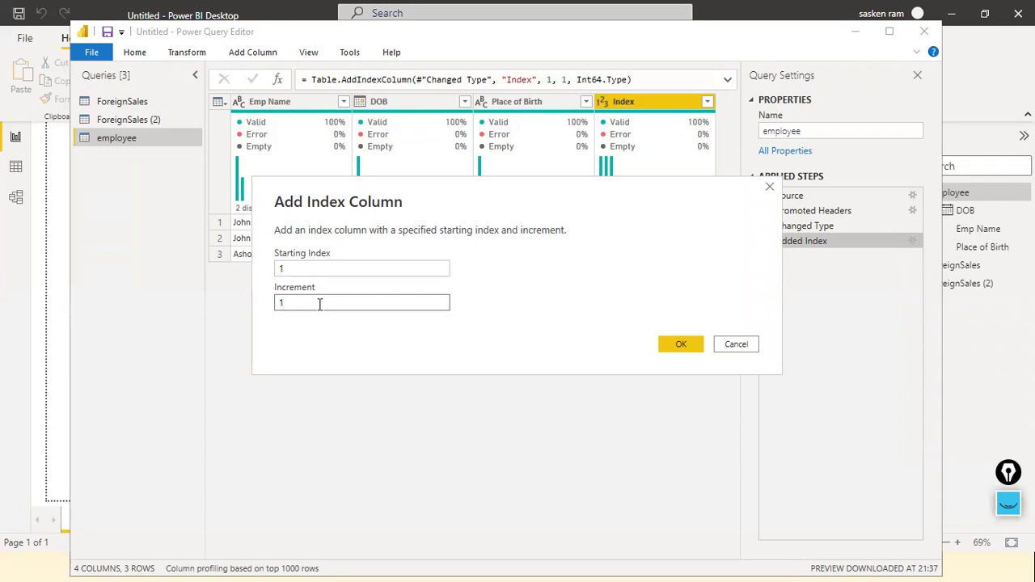
pyautogui.write('0')
pyautogui.click(667, 346)
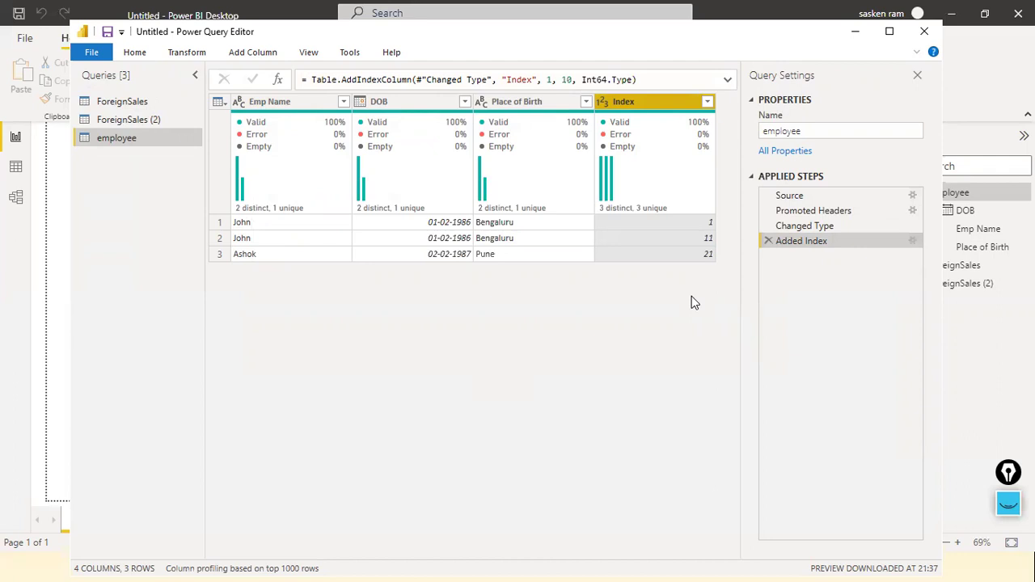
# Add a second index column with the default numbering from 0 to the employee query.
pyautogui.click(256, 55)
pyautogui.click(297, 92)
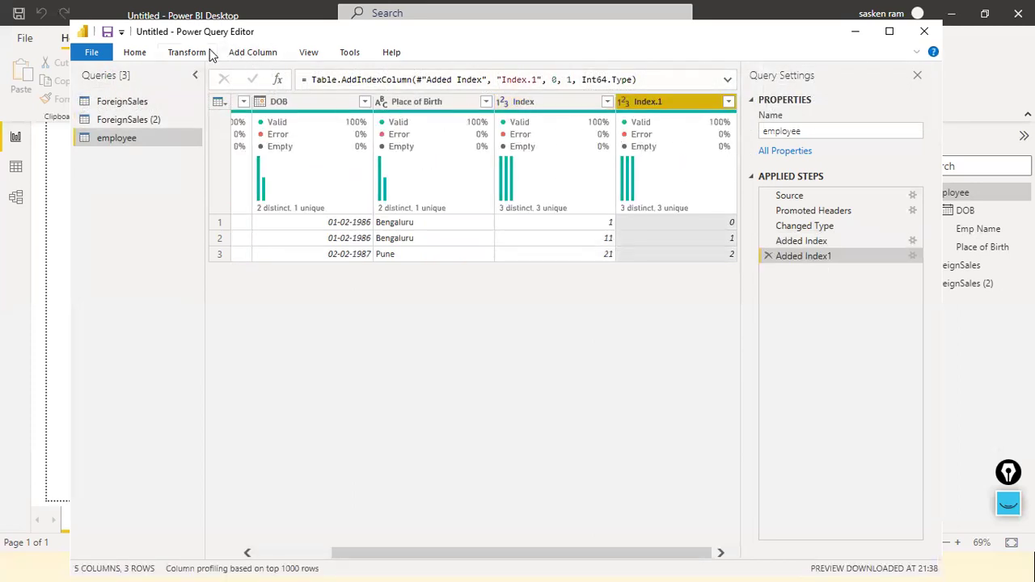
# Add a custom index column with starting index 1000 and increment 1 to the employee query.
pyautogui.click(239, 52)
pyautogui.click(303, 89)
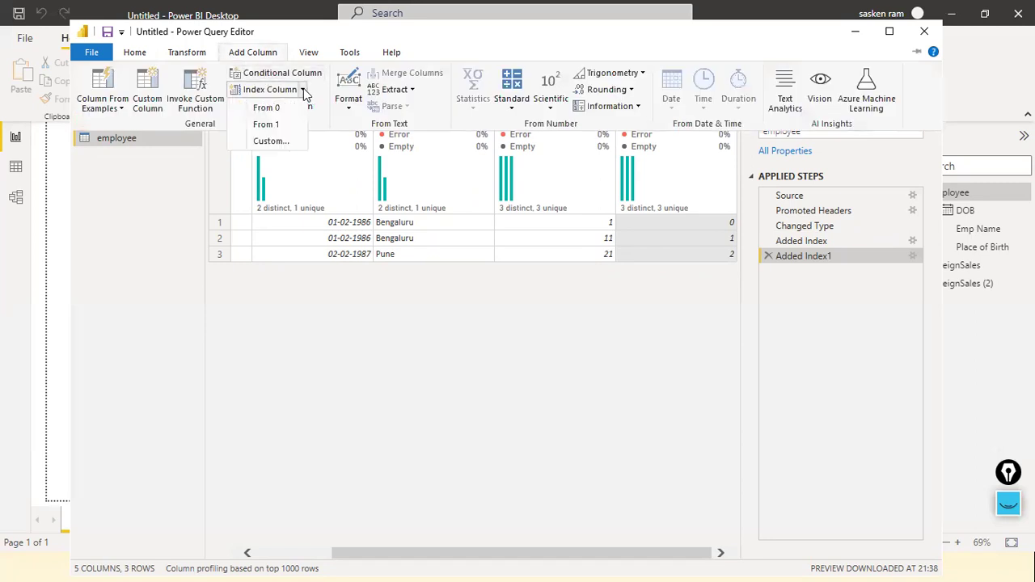
pyautogui.click(285, 139)
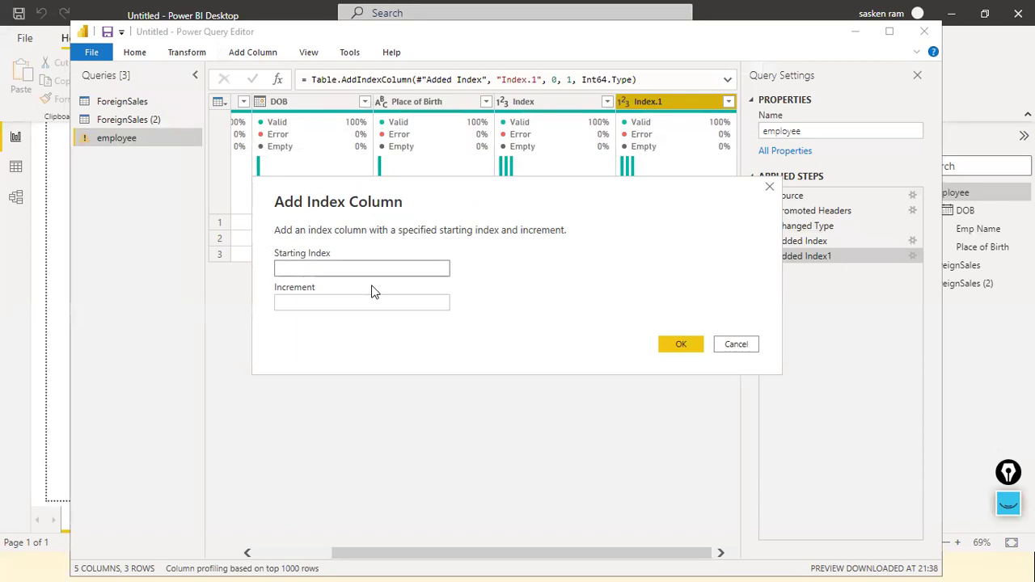
pyautogui.write('1000')
pyautogui.click(361, 296)
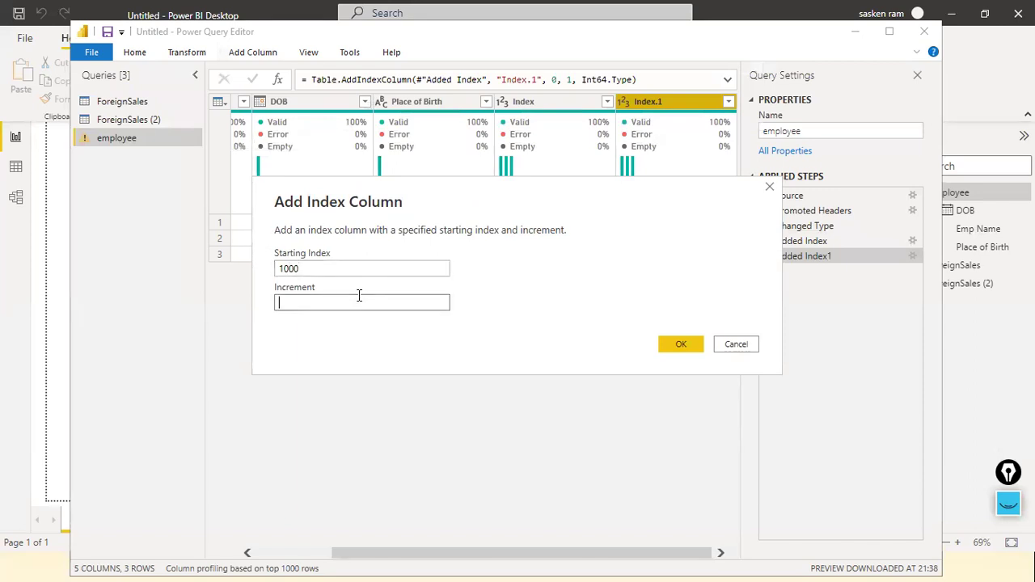
pyautogui.write('1')
pyautogui.click(681, 344)
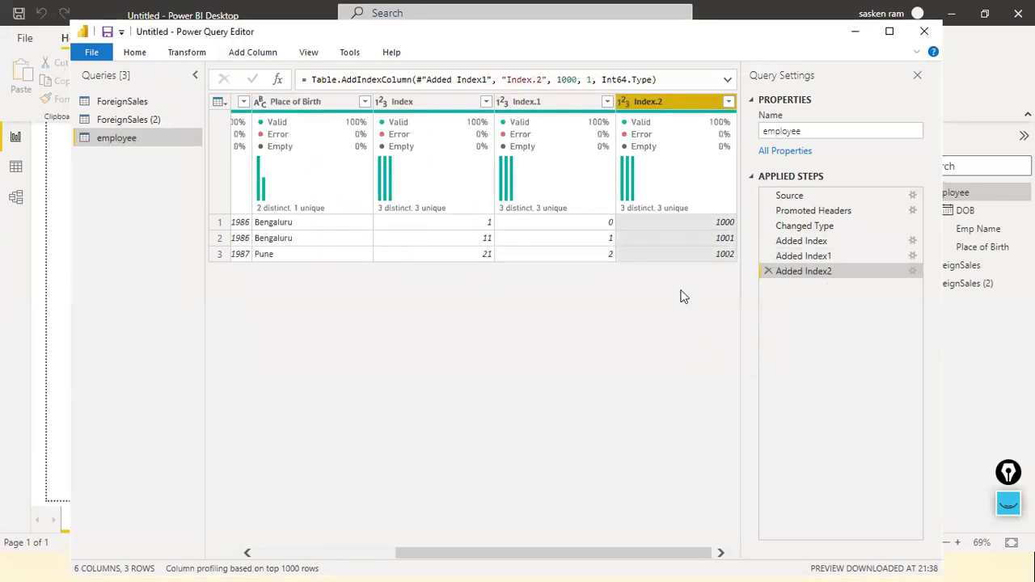
# Remove the Index.1 column from the employee query.
pyautogui.rightClick(563, 109)
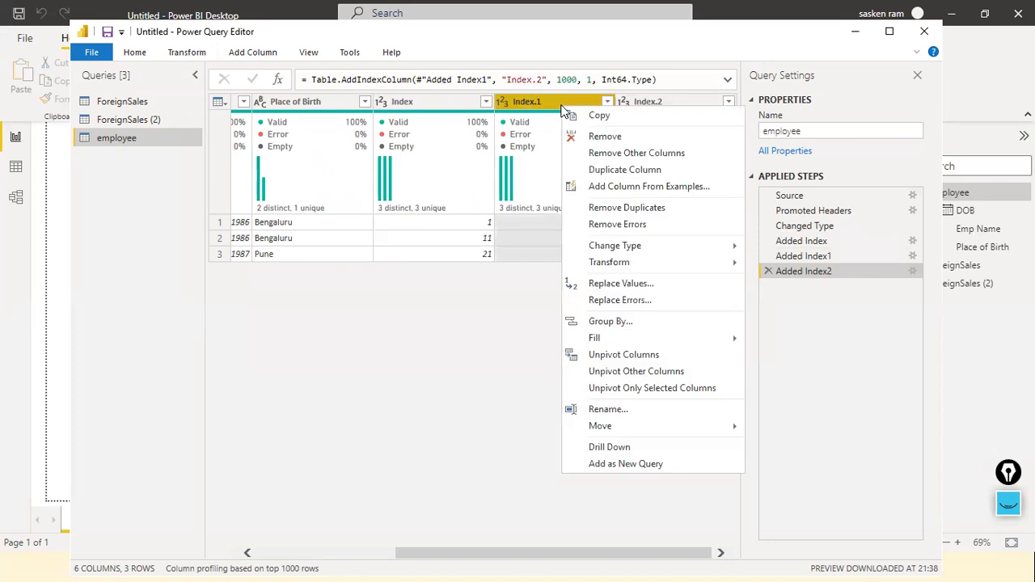
pyautogui.click(574, 136)
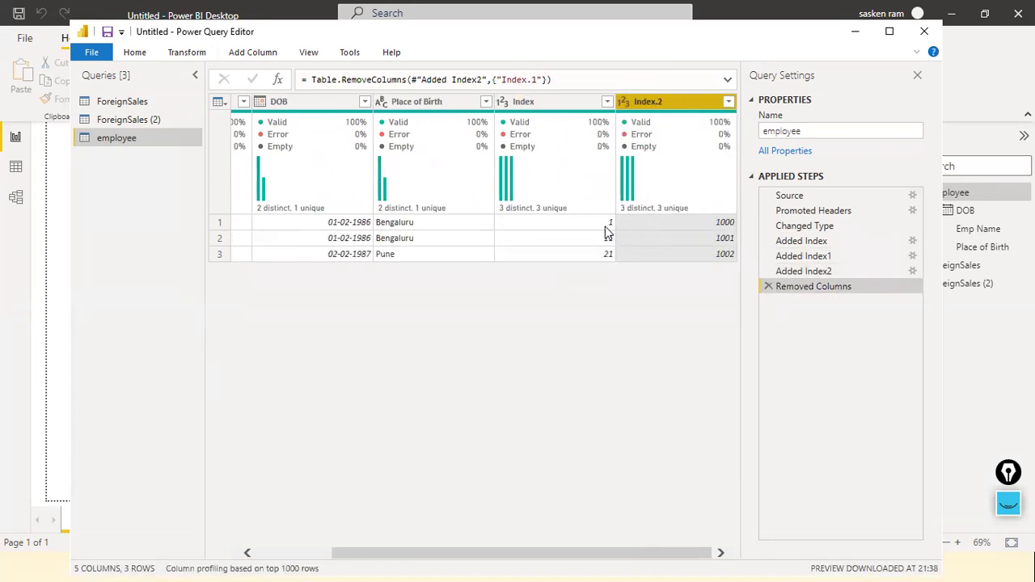
# Remove the Index column from the employee query and rename the Index.2 column to EmployeeId.
pyautogui.rightClick(527, 102)
pyautogui.click(545, 124)
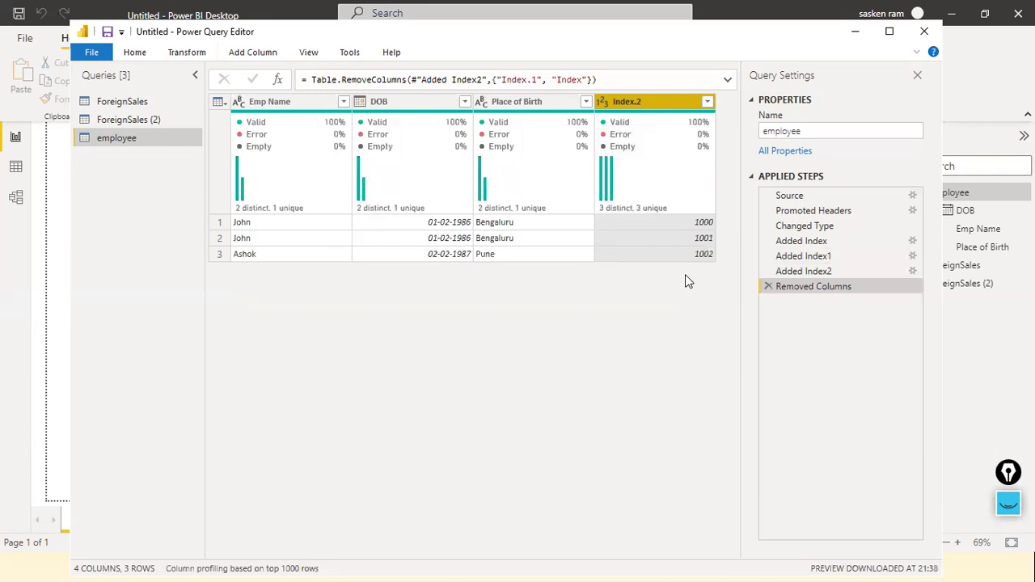
pyautogui.doubleClick(652, 107)
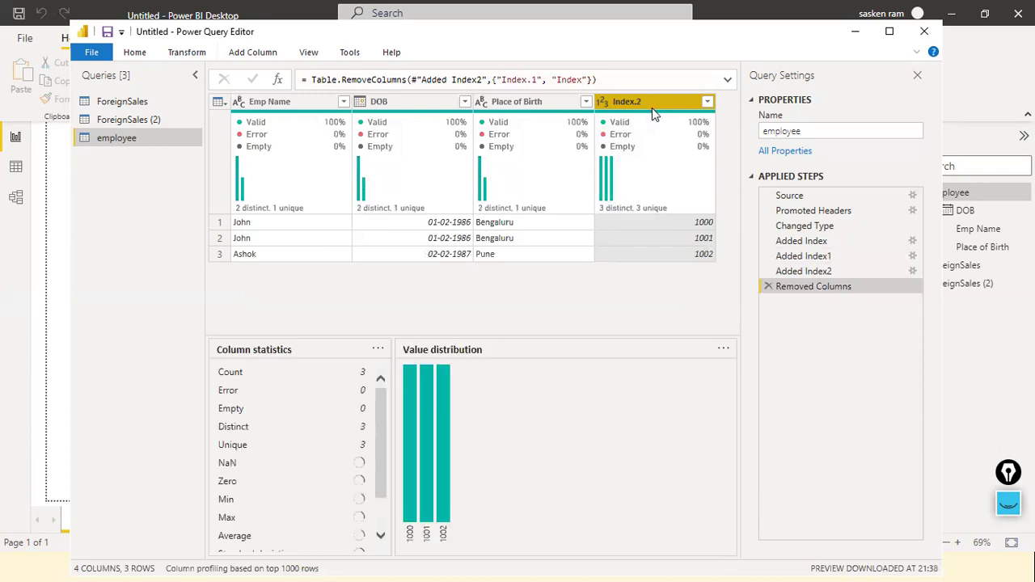
pyautogui.write('E')
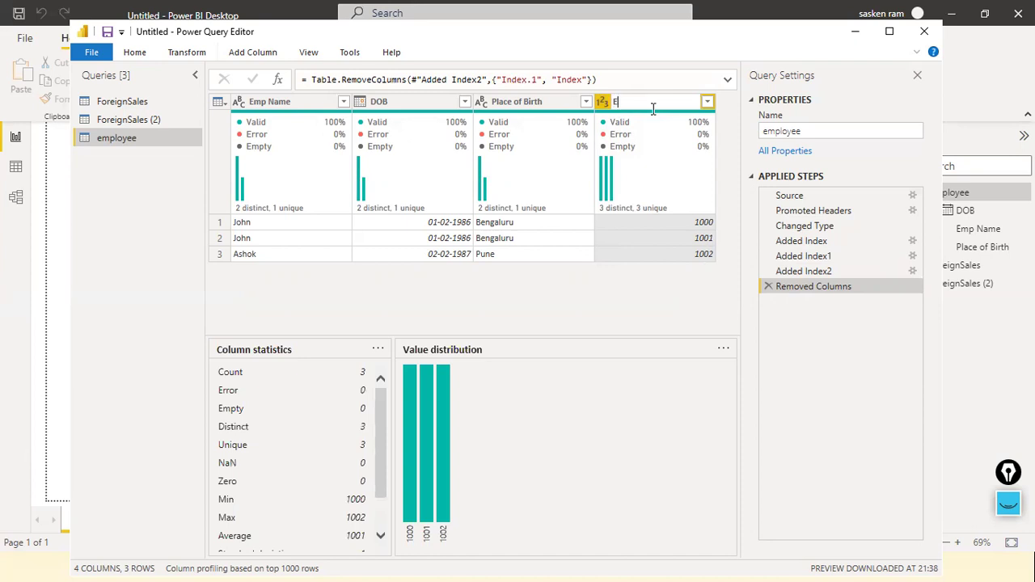
pyautogui.write('mployeeId')
pyautogui.press('Return')
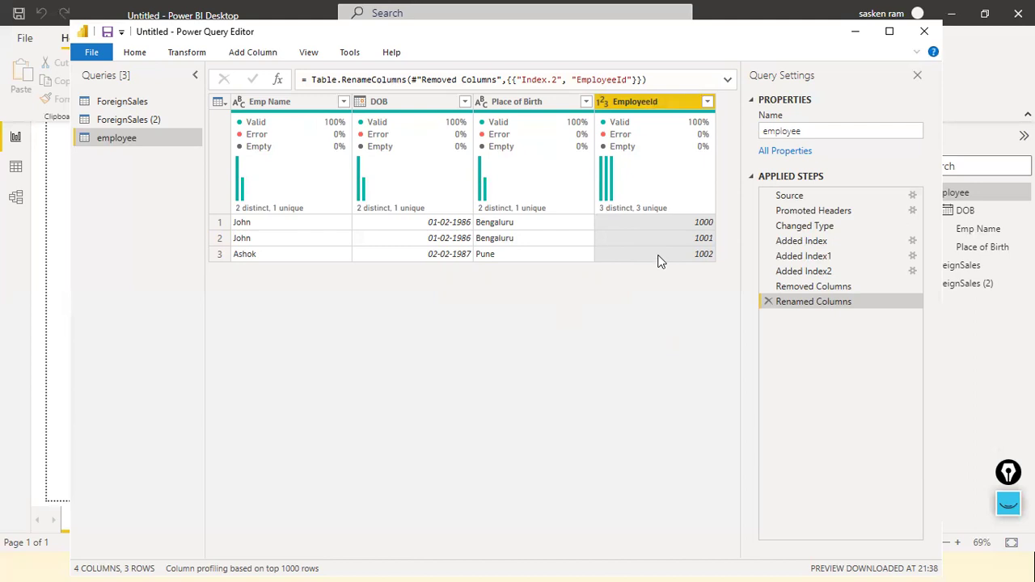
# Close Power Query Editor and apply the employee query changes to the report.
pyautogui.moveTo(616, 148)
pyautogui.click(91, 55)
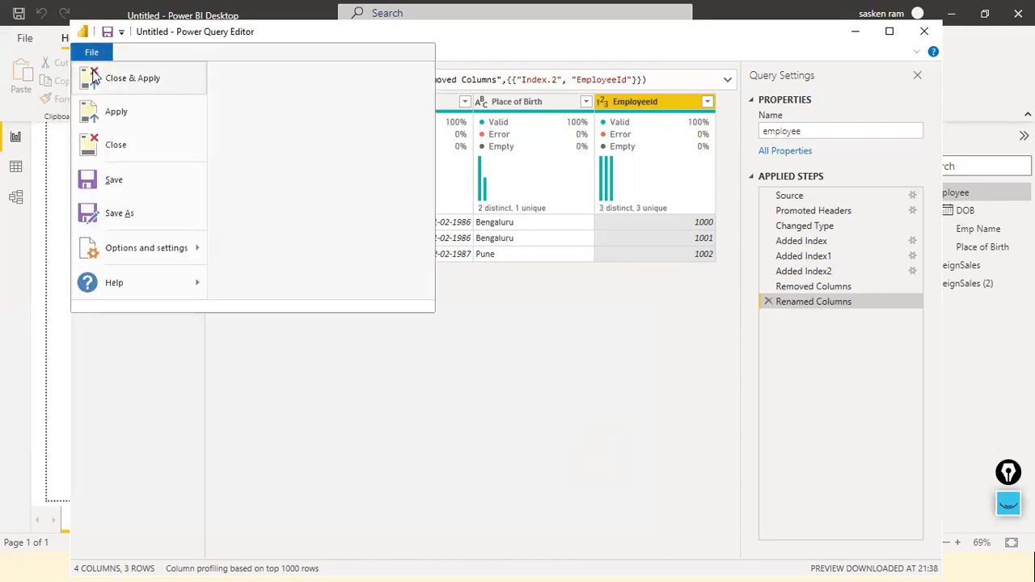
pyautogui.click(104, 83)
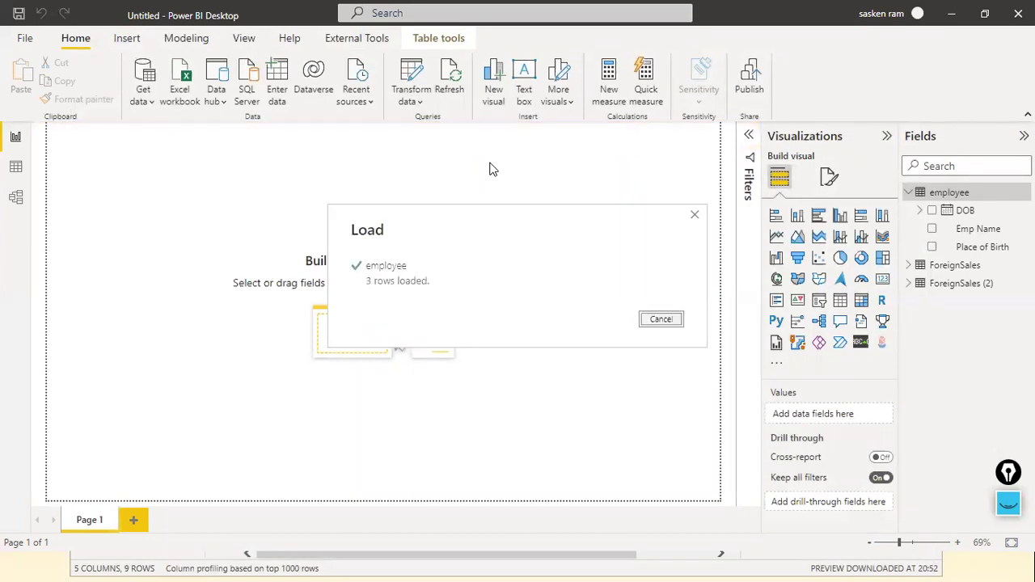
# Switch to the PowerPoint slide show, review the Add Index columns slide and advance to the custom, conditional and example columns title slide.
pyautogui.hotkey('alt', 'Tab')
pyautogui.hotkey('alt', 'Tab')
pyautogui.hotkey('alt', 'Tab')
pyautogui.hotkey('alt', 'Tab')
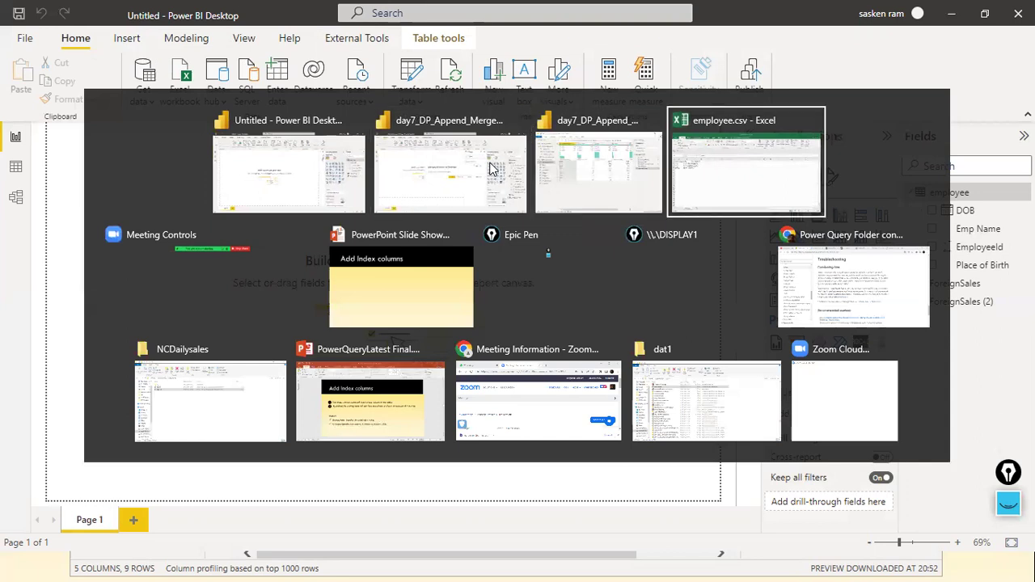
pyautogui.press('Escape')
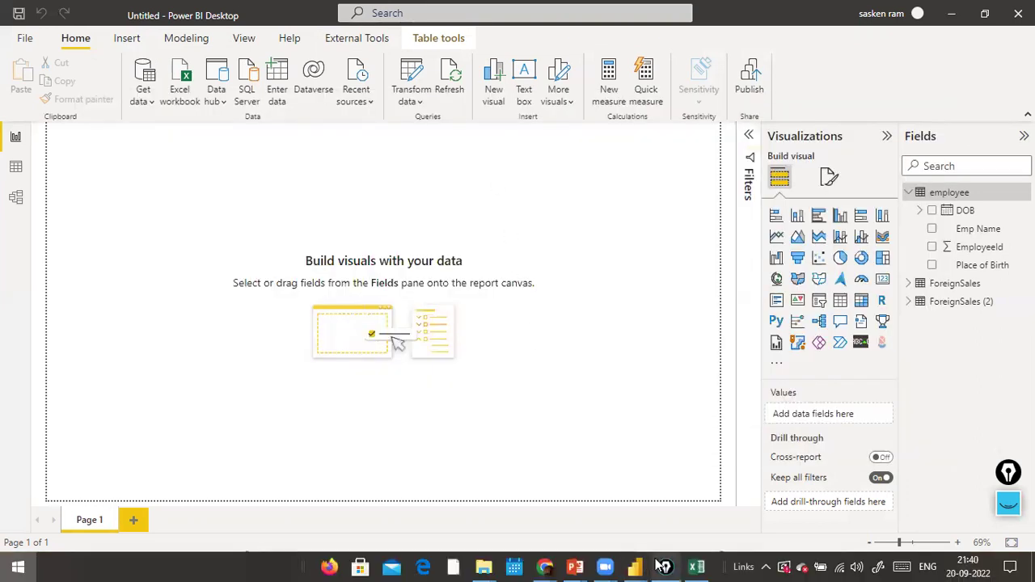
pyautogui.press('super')
pyautogui.hotkey('alt', 'Tab')
pyautogui.hotkey('alt', 'Tab')
pyautogui.hotkey('alt', 'Tab')
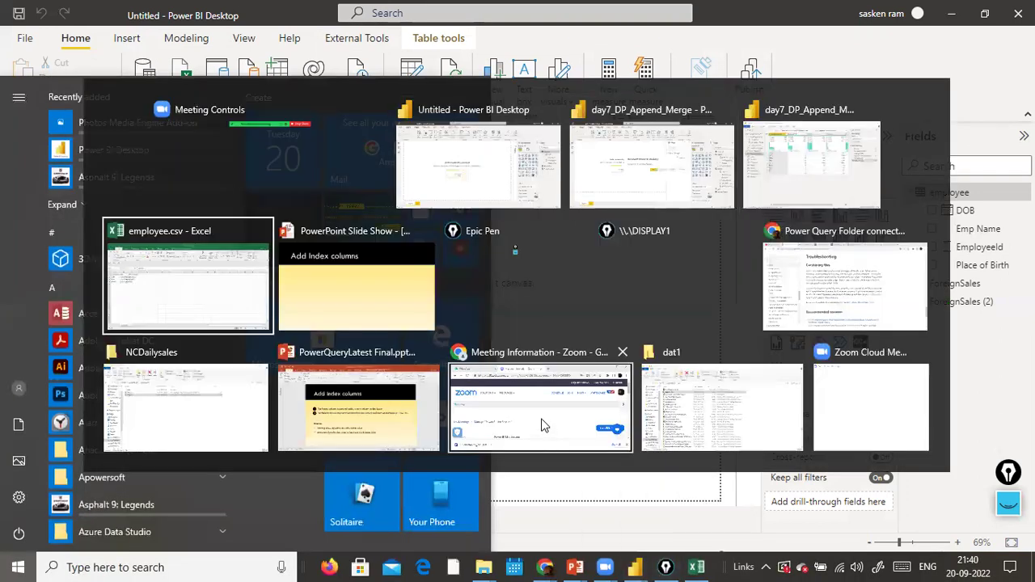
pyautogui.hotkey('alt', 'Tab')
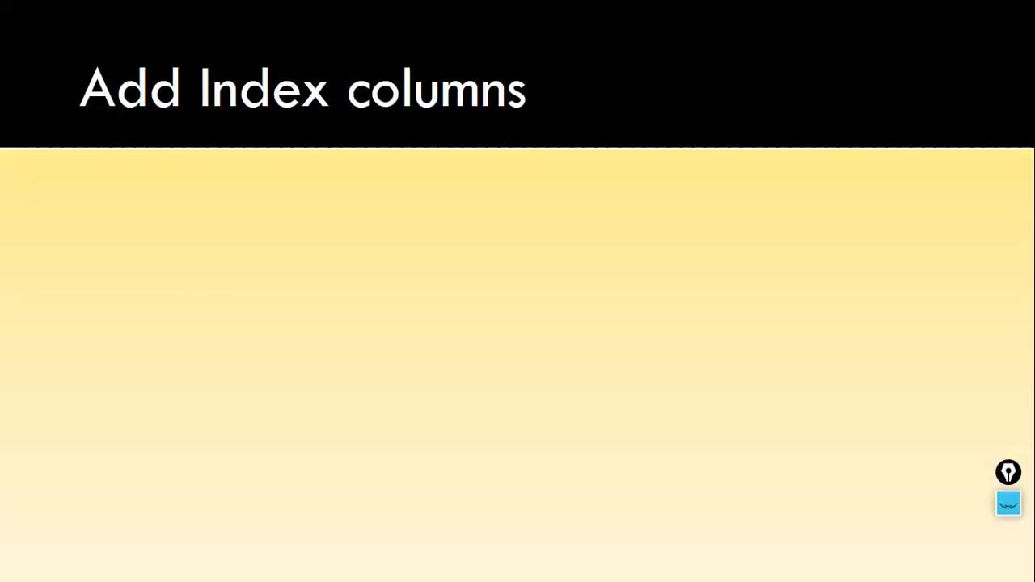
pyautogui.press('Right')
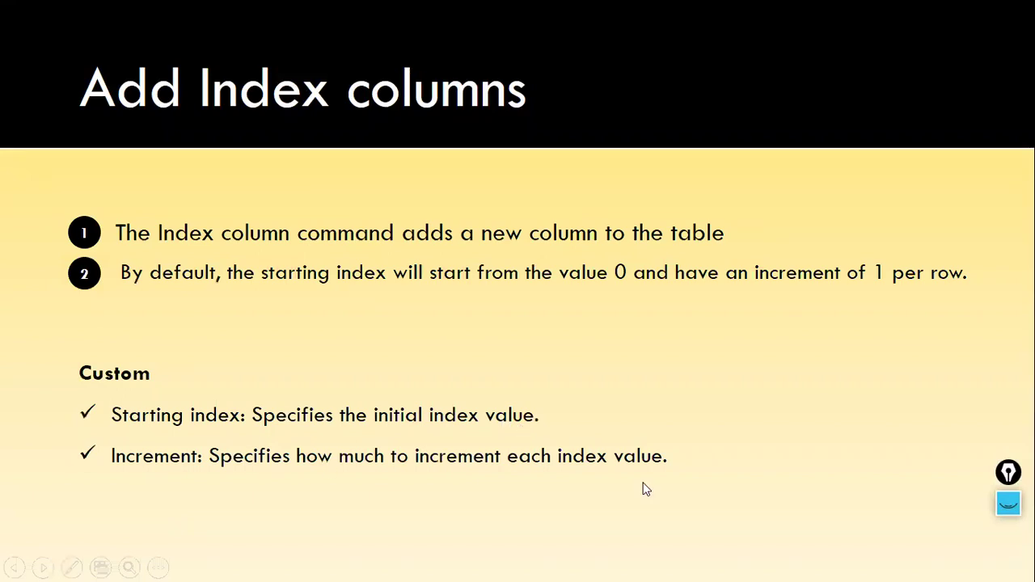
pyautogui.click(726, 428)
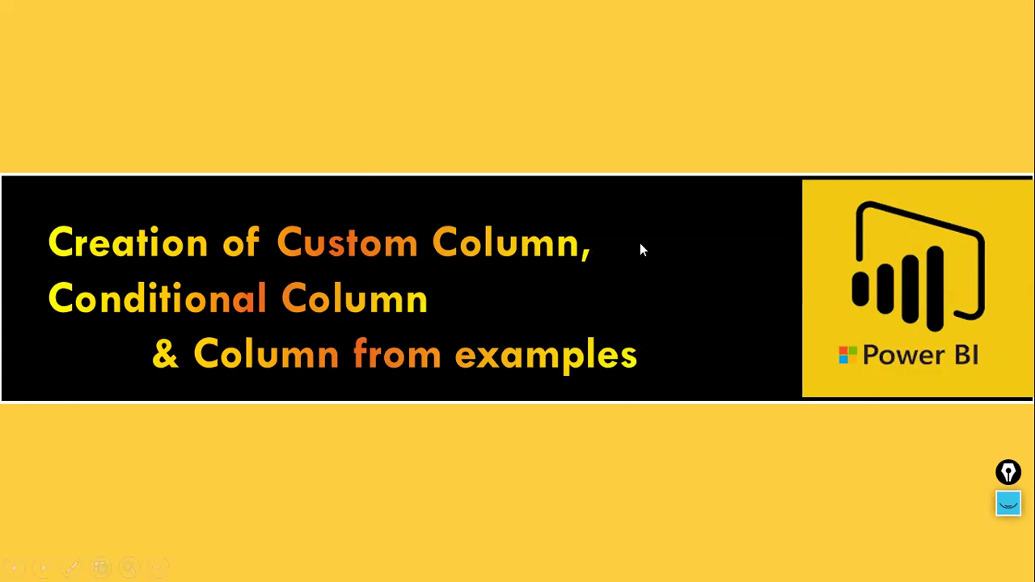
# Switch to the day7_DP_Append_Merge report in Power BI Desktop and cancel the pending save request.
pyautogui.hotkey('alt', 'Tab')
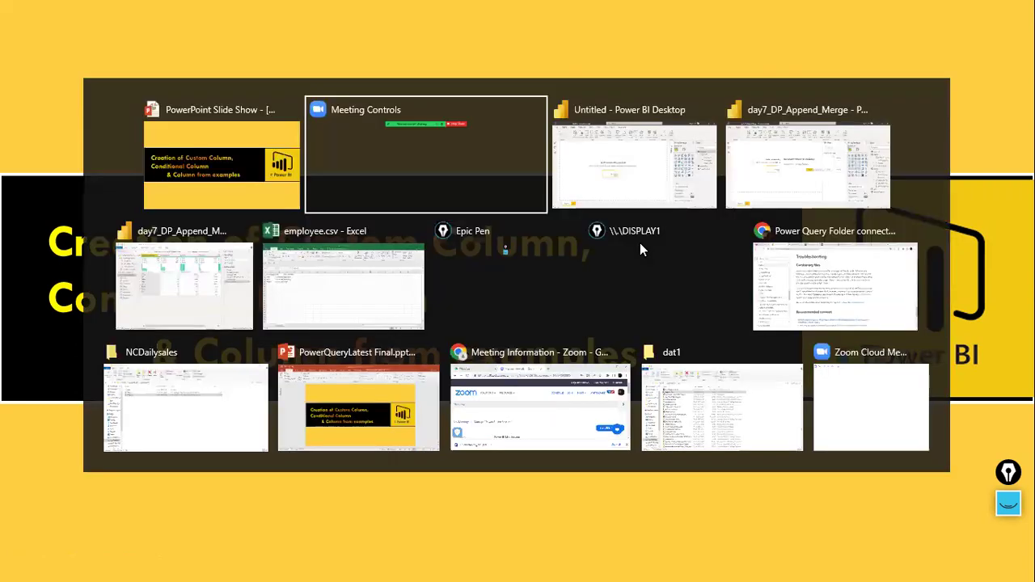
pyautogui.hotkey('alt', 'Tab')
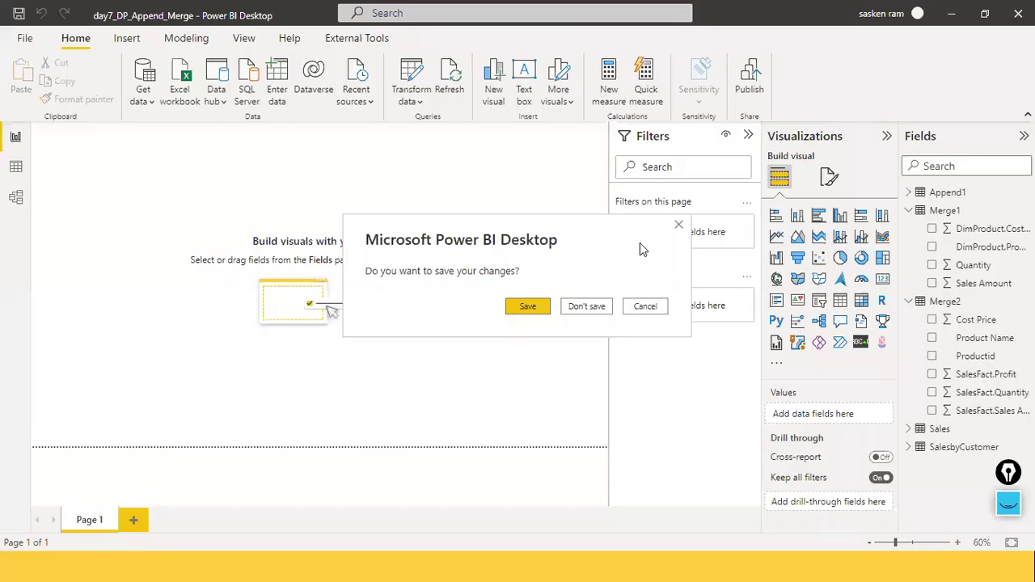
pyautogui.click(645, 306)
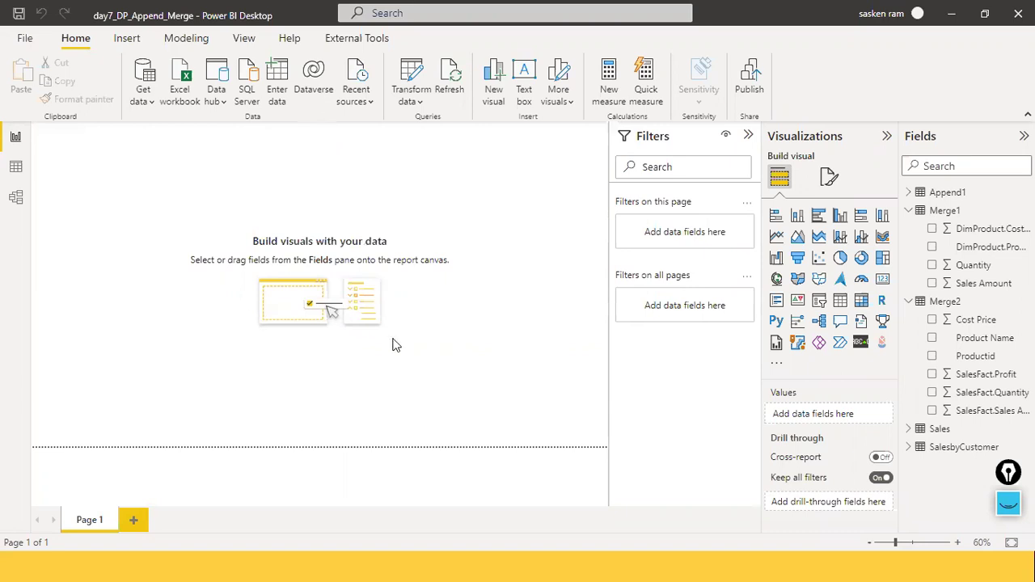
# Switch to the Power Query Editor of day7_DP_Append_Merge and close it, applying its changes.
pyautogui.hotkey('alt', 'Tab')
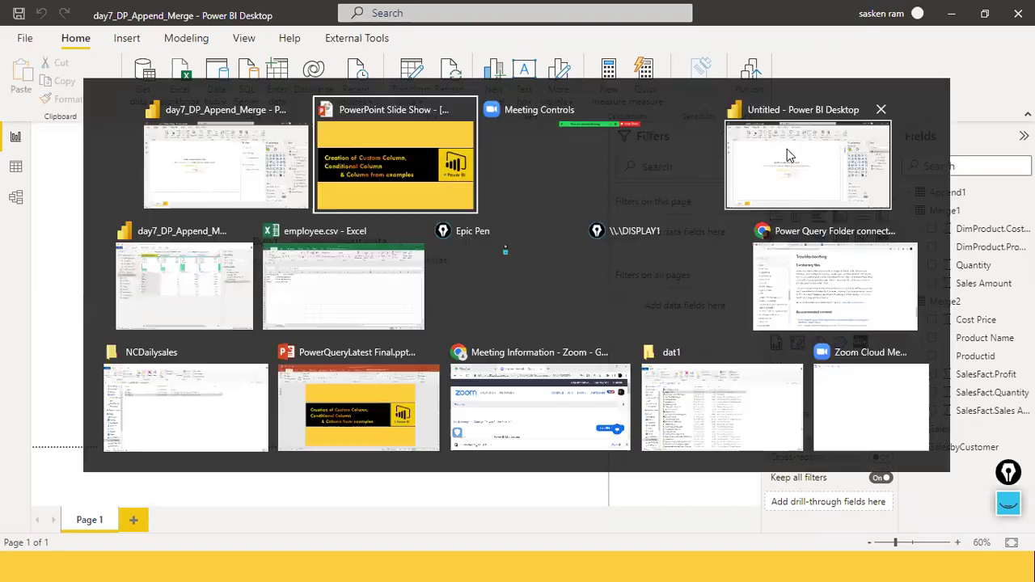
pyautogui.click(797, 162)
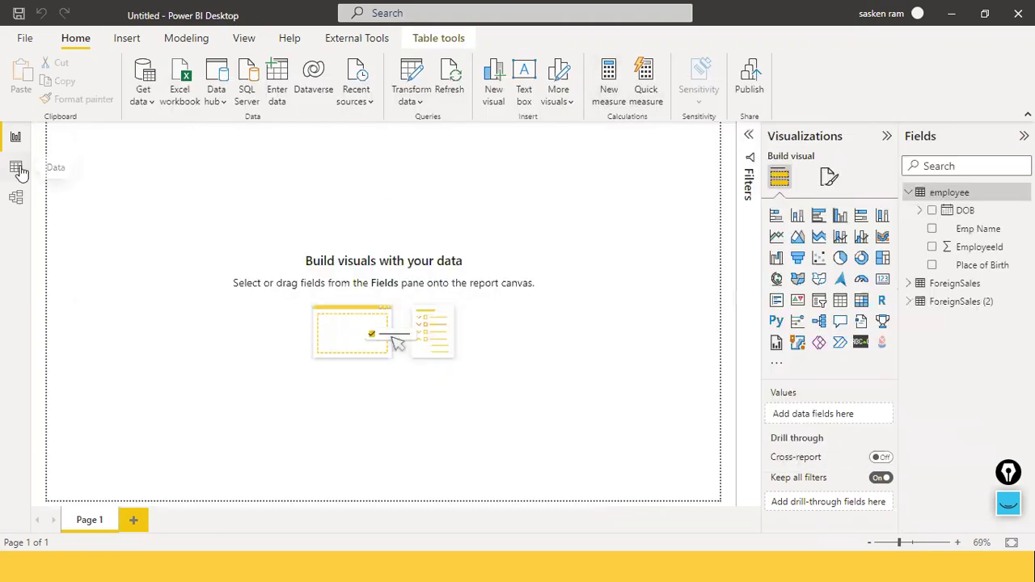
pyautogui.hotkey('alt', 'Tab')
pyautogui.hotkey('alt', 'Tab')
pyautogui.hotkey('alt', 'Tab')
pyautogui.hotkey('alt', 'Tab')
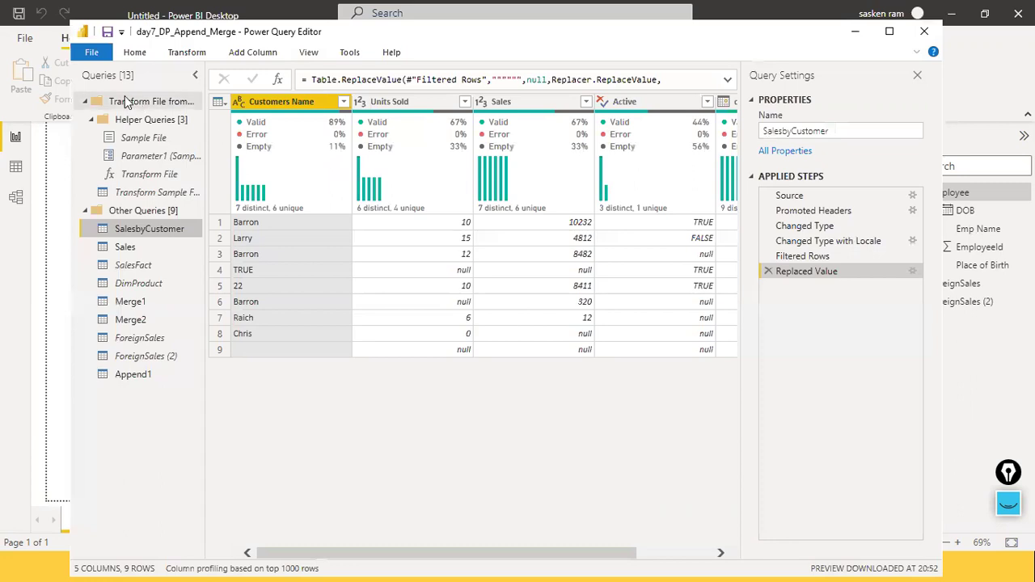
pyautogui.click(92, 54)
pyautogui.click(103, 81)
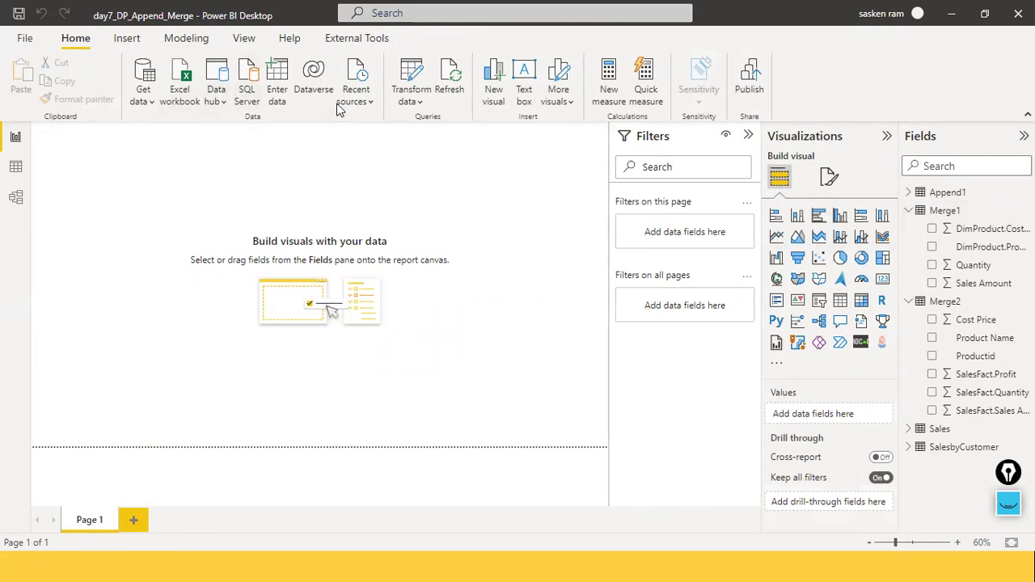
# Reopen Power Query Editor for day7_DP_Append_Merge and enable load for the SalesFact query.
pyautogui.click(412, 95)
pyautogui.click(421, 122)
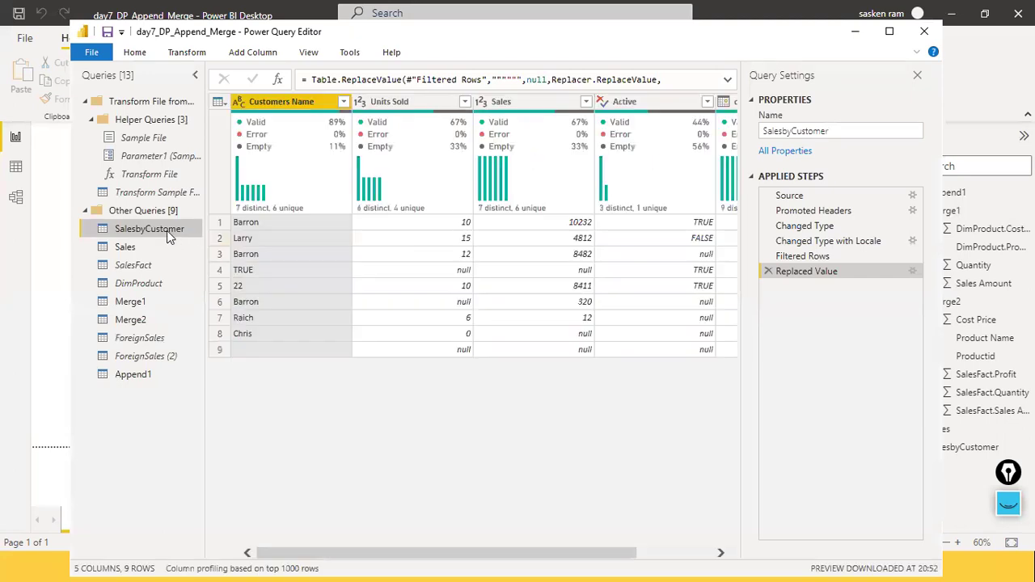
pyautogui.rightClick(167, 230)
pyautogui.click(127, 273)
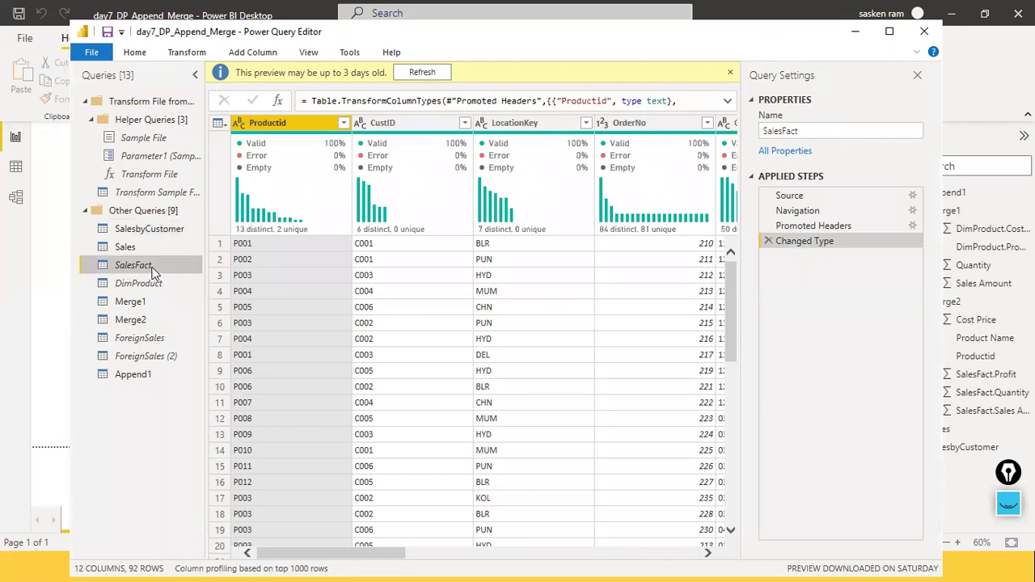
pyautogui.rightClick(137, 267)
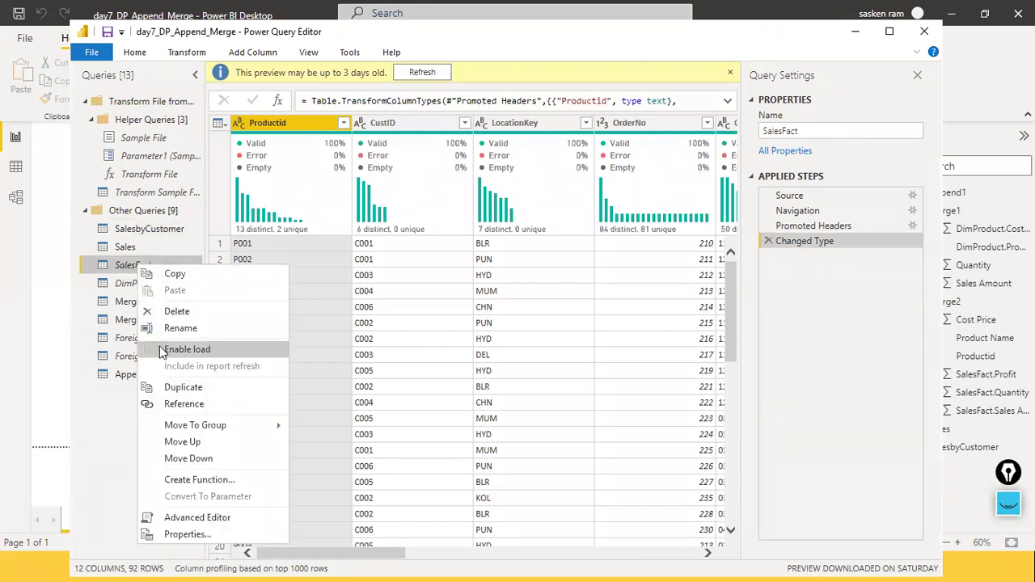
pyautogui.click(187, 349)
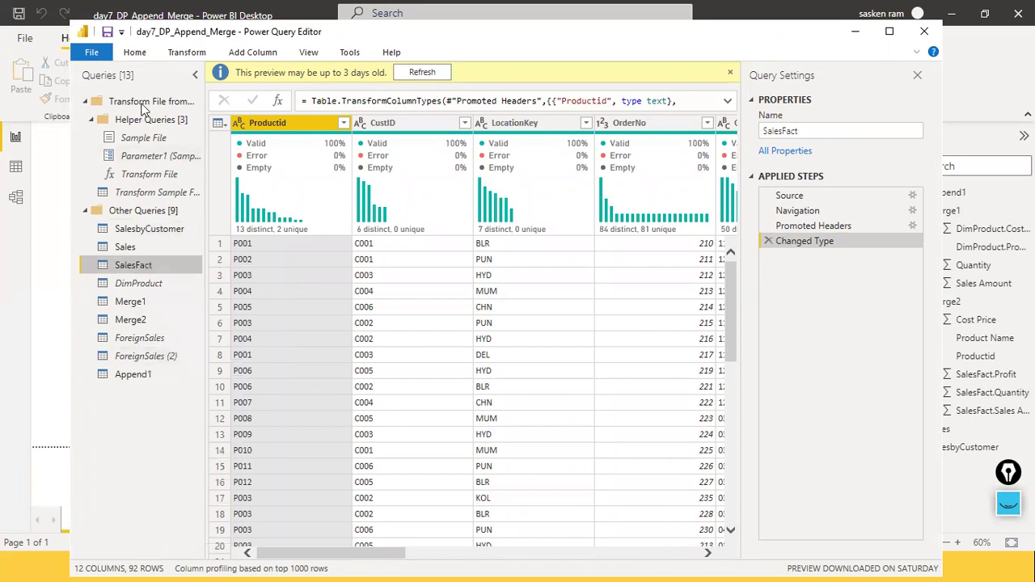
# Close the query editor with its changes applied and display the SalesFact table in Data view.
pyautogui.click(89, 53)
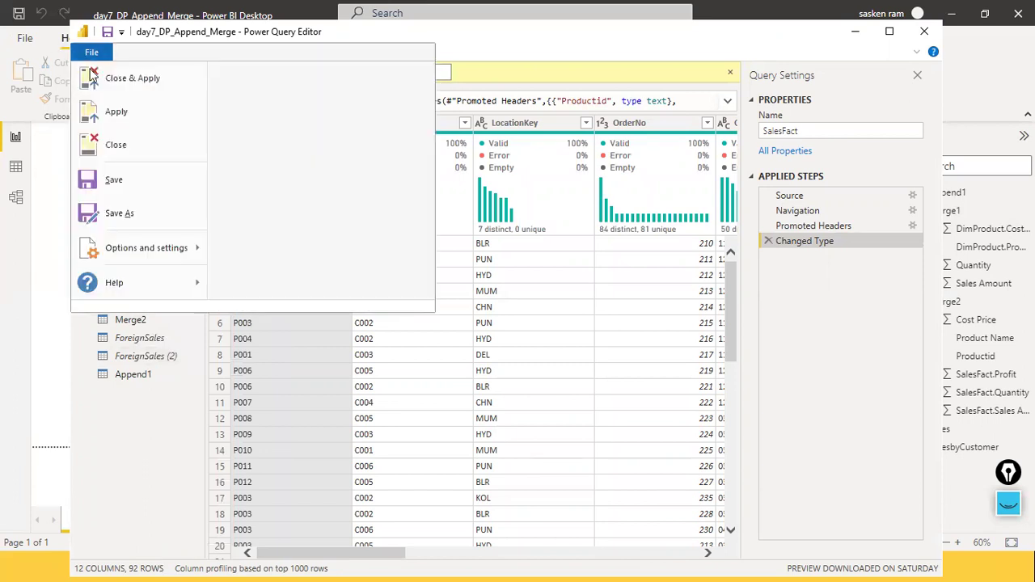
pyautogui.click(116, 93)
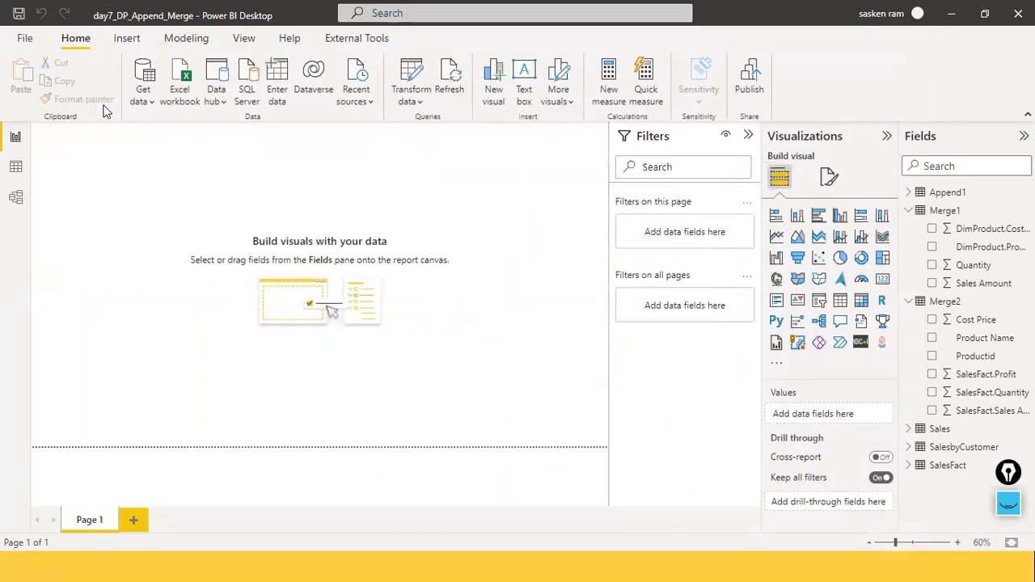
pyautogui.click(16, 169)
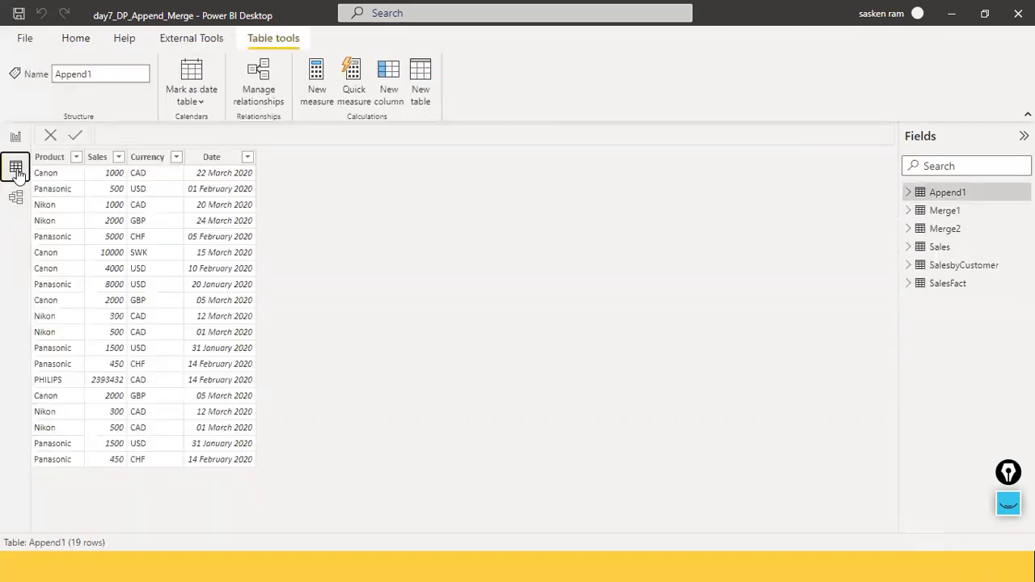
pyautogui.click(950, 288)
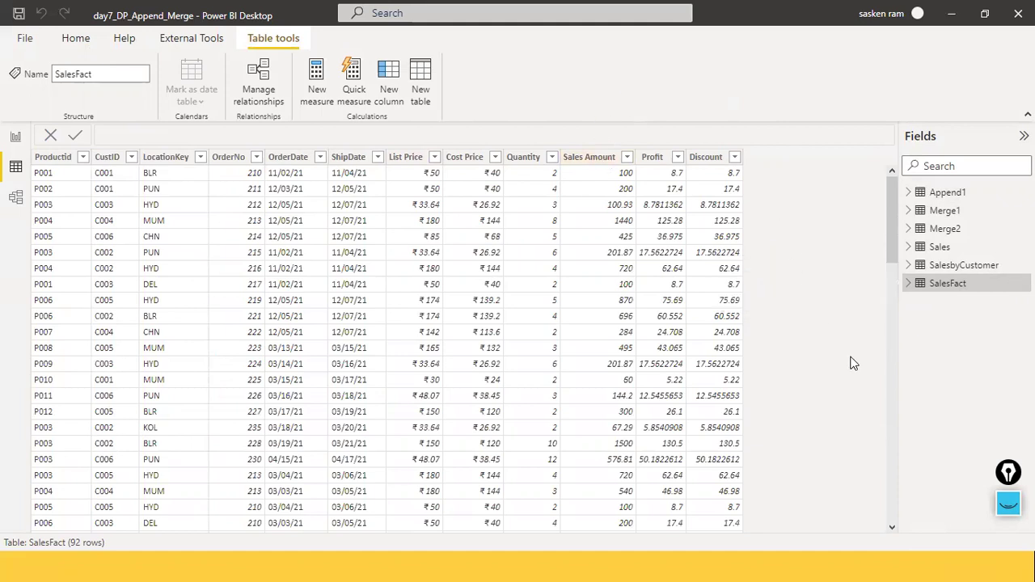
# Clear the old Epic Pen annotations and draw arrows pointing at the Sales Amount, List Price and Quantity column headers.
pyautogui.moveTo(1006, 475); pyautogui.dragTo(982, 410)
pyautogui.click(985, 409)
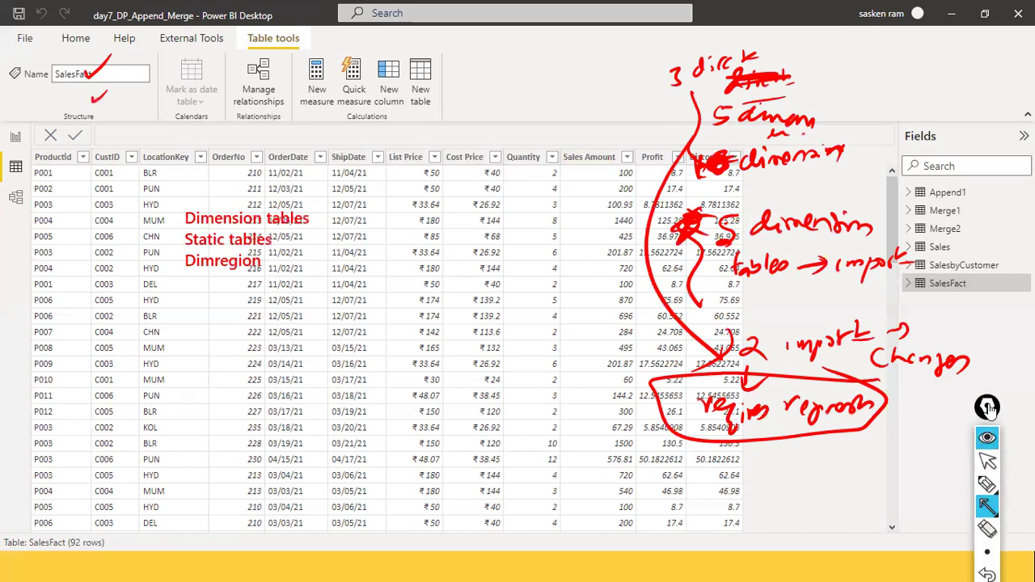
pyautogui.click(985, 410)
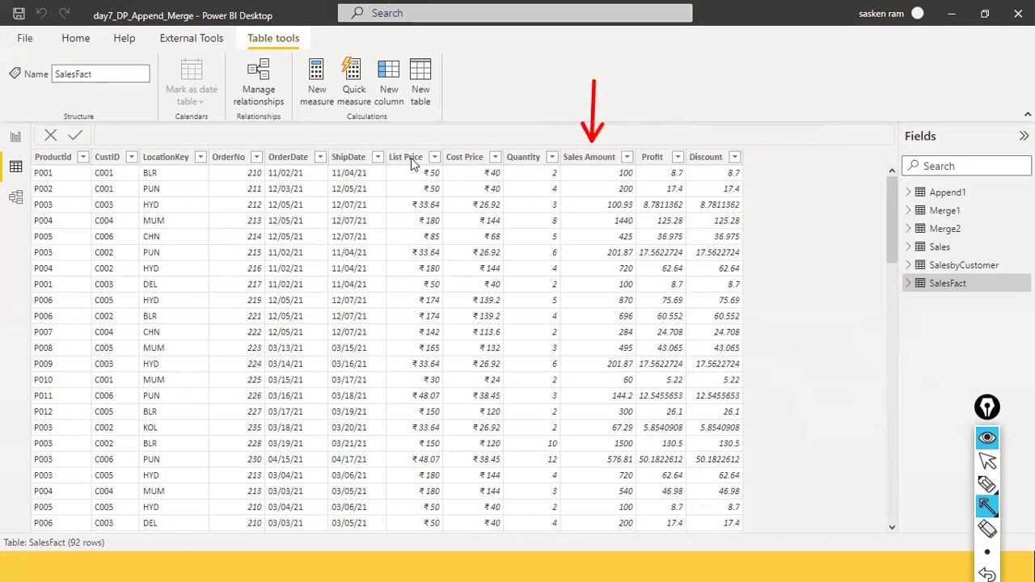
pyautogui.moveTo(424, 117); pyautogui.dragTo(418, 156)
pyautogui.moveTo(544, 114); pyautogui.dragTo(537, 149)
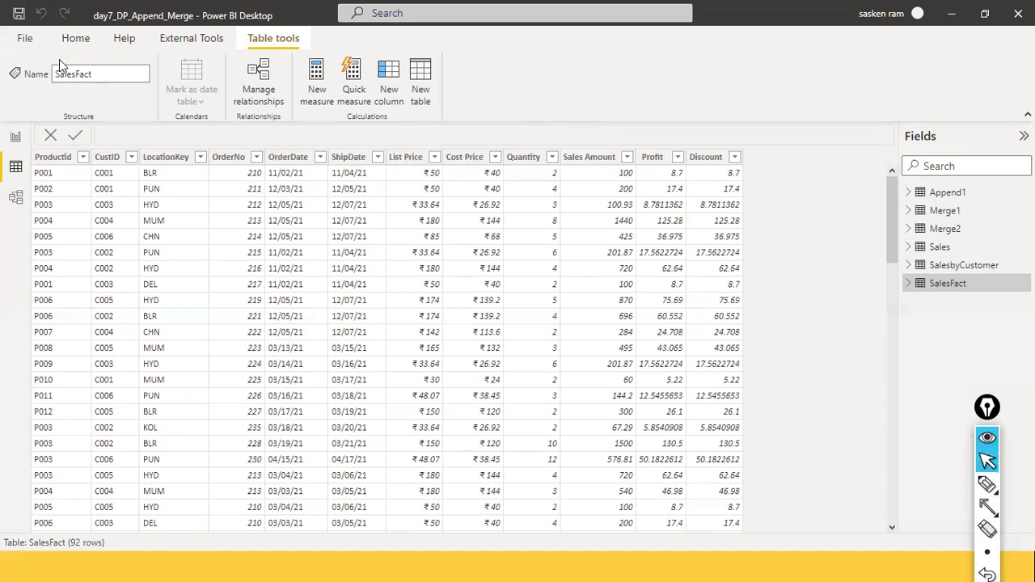
# Reopen Power Query Editor and refresh the data preview of the SalesFact query.
pyautogui.click(88, 50)
pyautogui.click(373, 95)
pyautogui.click(385, 132)
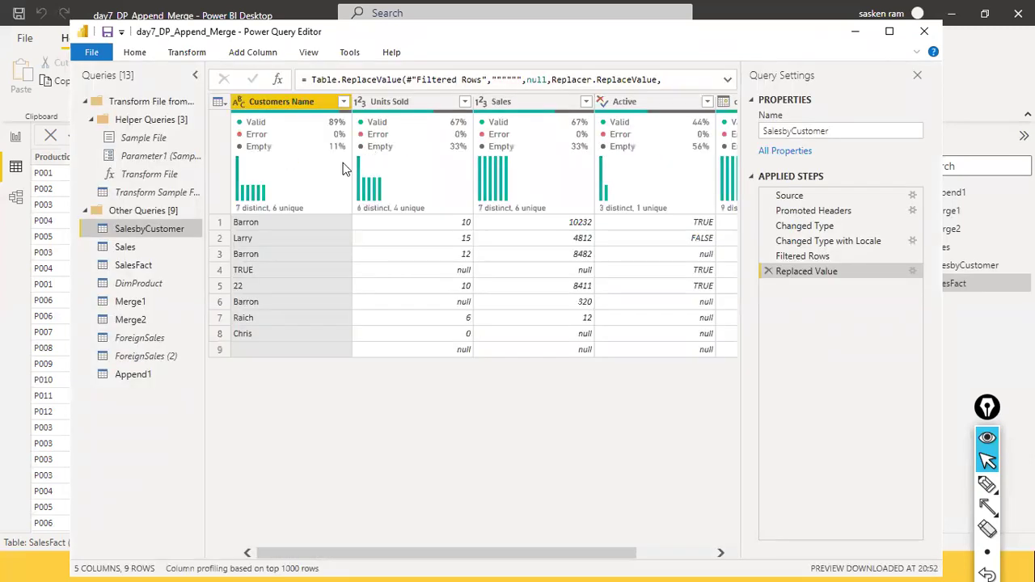
pyautogui.click(263, 53)
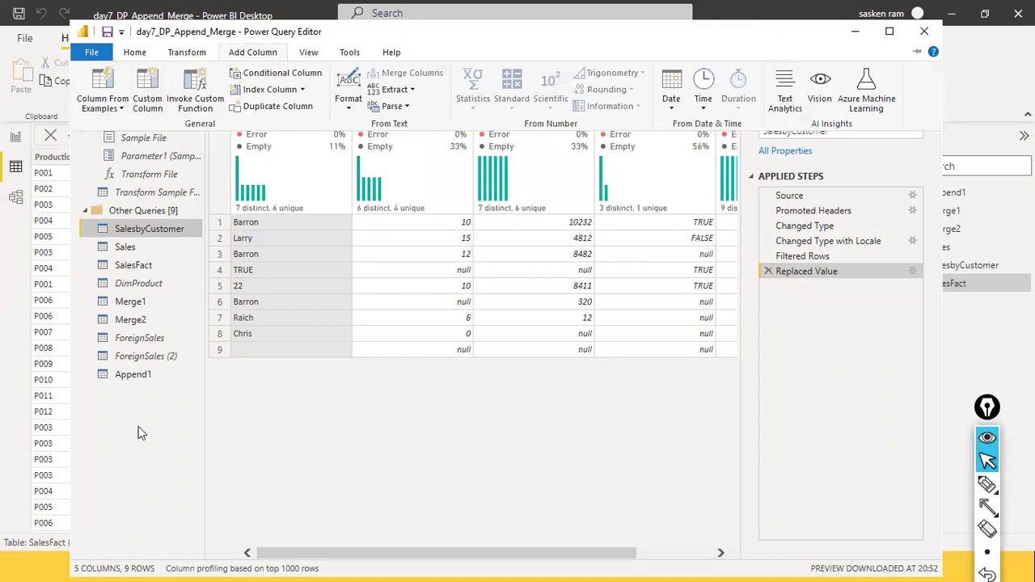
pyautogui.click(140, 271)
pyautogui.click(139, 269)
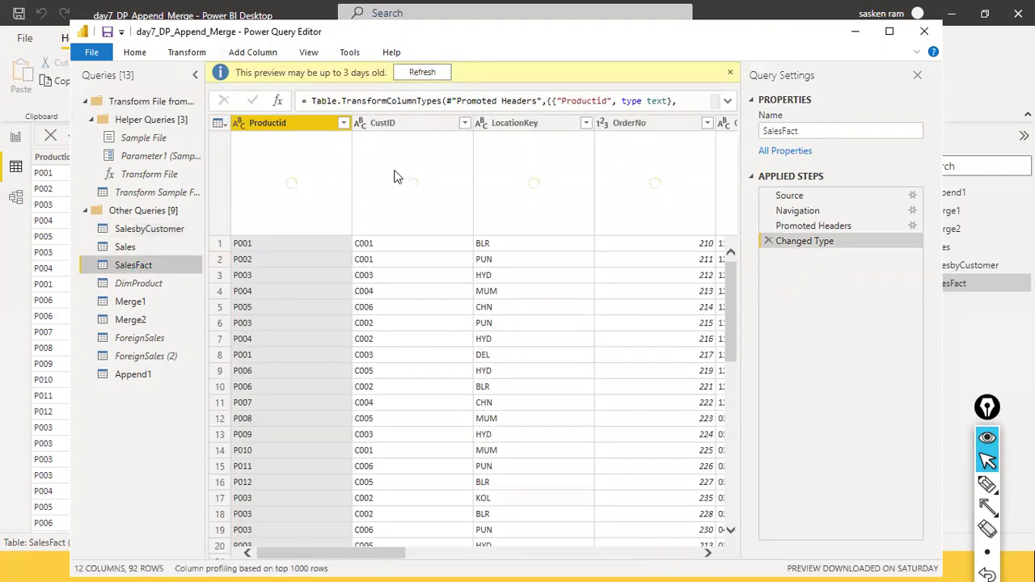
pyautogui.click(422, 74)
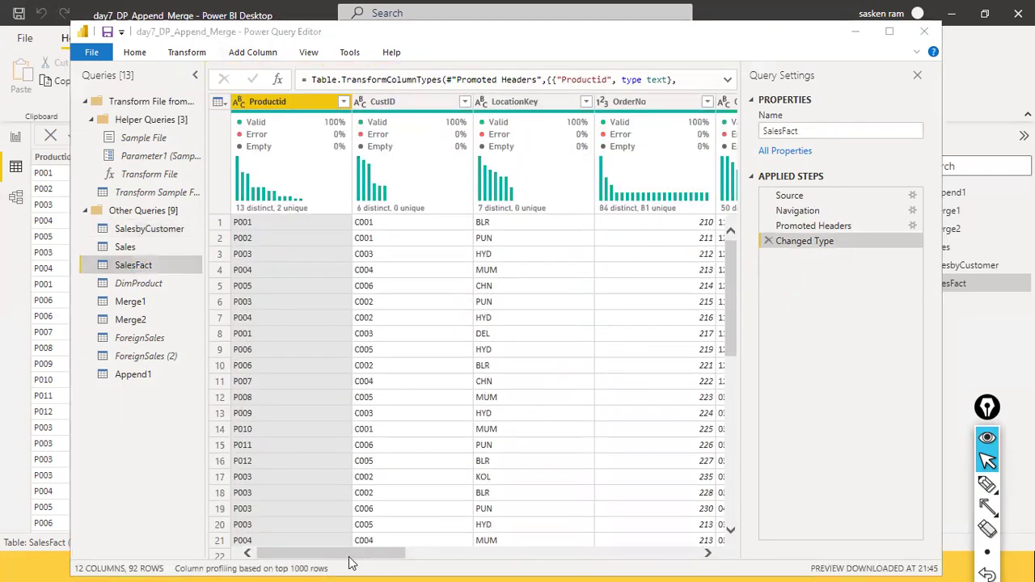
pyautogui.moveTo(353, 561); pyautogui.dragTo(414, 555)
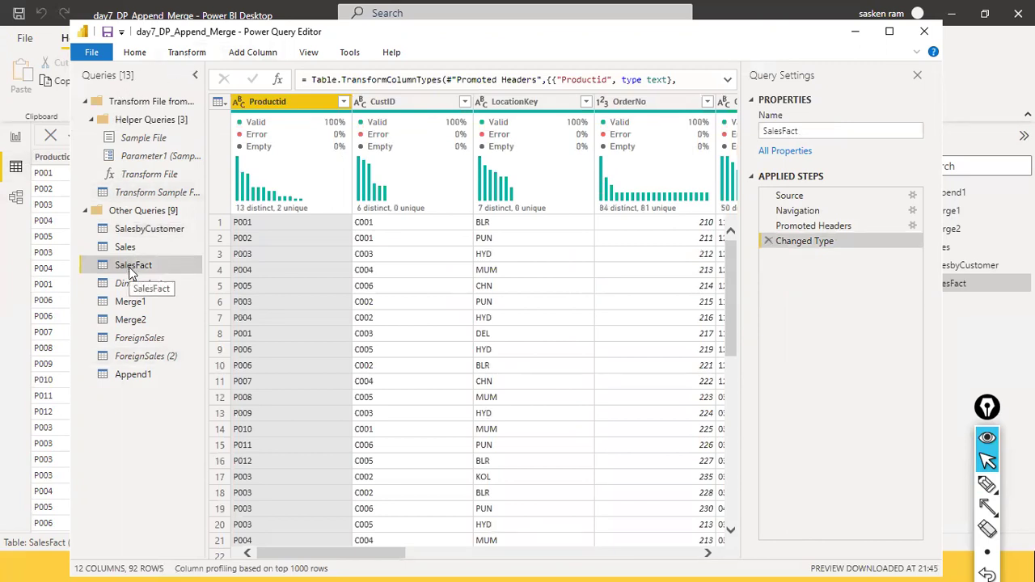
# Start a custom column in the SalesFact query and name it COGS.
pyautogui.click(251, 55)
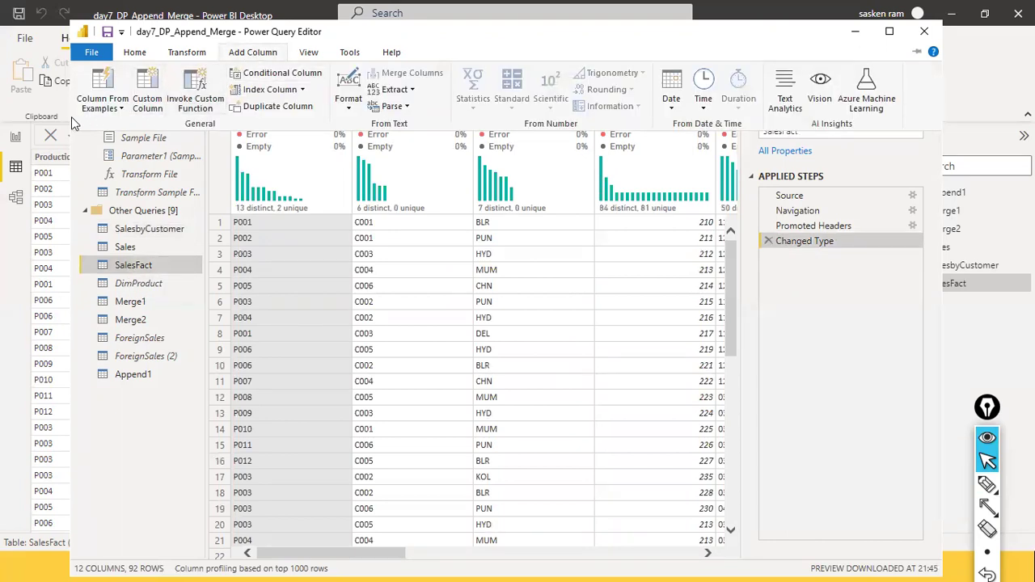
pyautogui.click(149, 110)
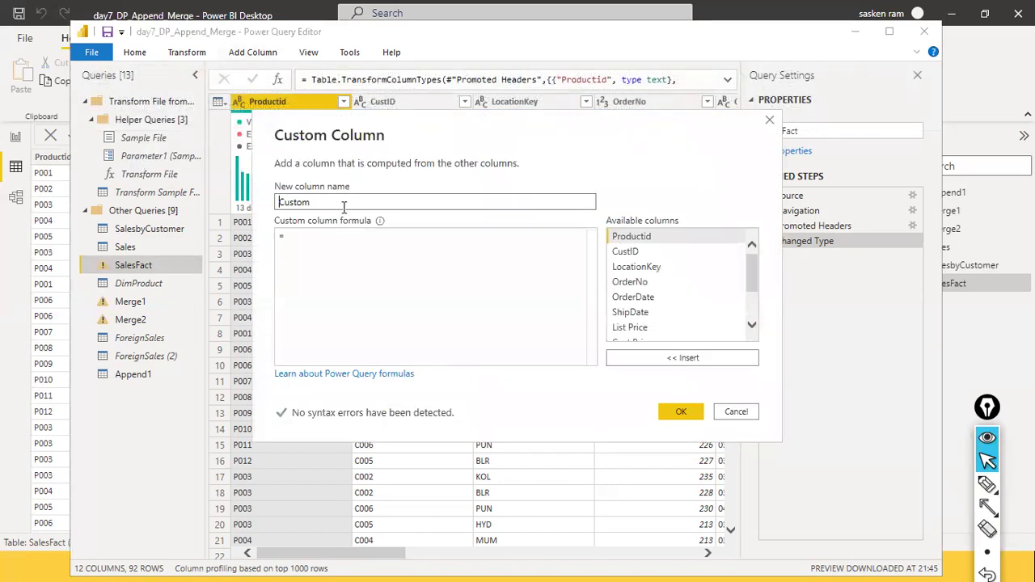
pyautogui.write('COGS')
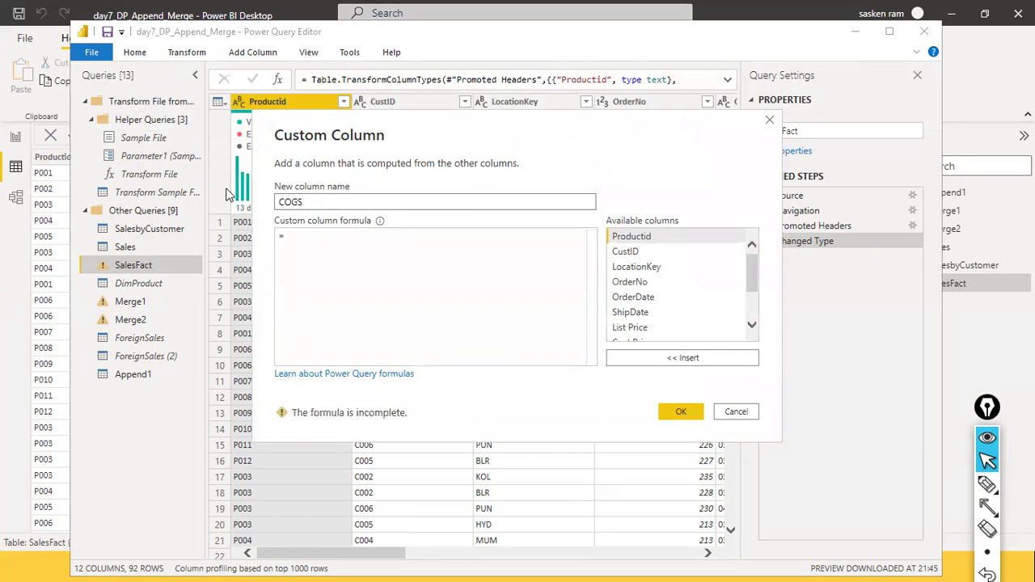
# Define the COGS column formula as [Cost Price] * [Quantity] and add the column to the query.
pyautogui.click(373, 245)
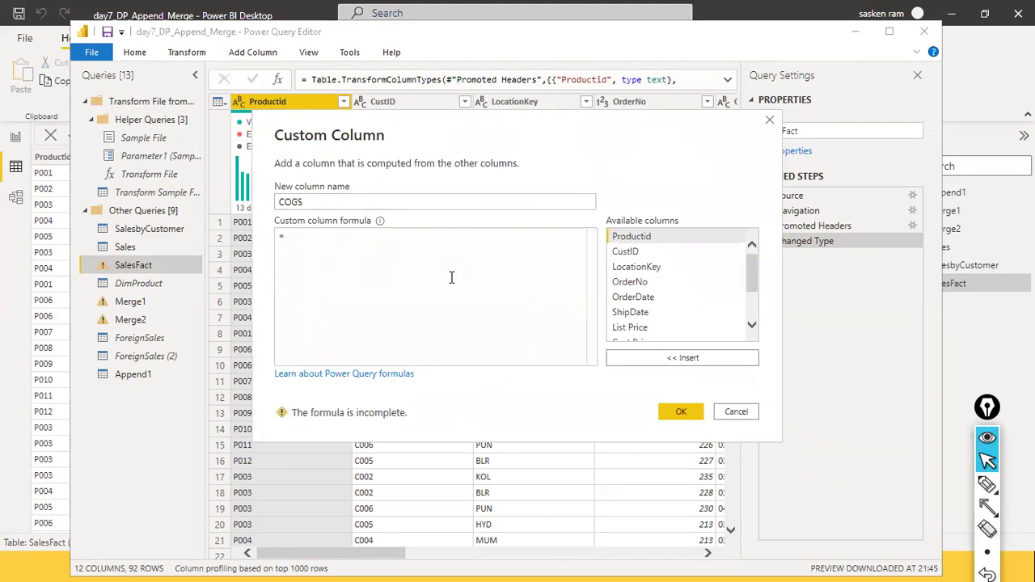
pyautogui.scroll(-3, 724, 317)
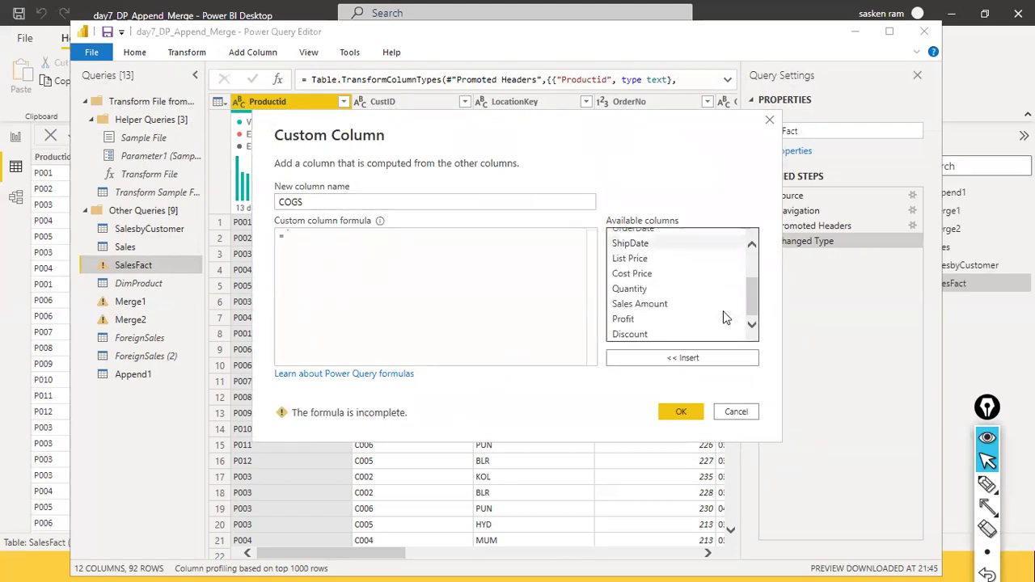
pyautogui.doubleClick(631, 273)
pyautogui.write('*')
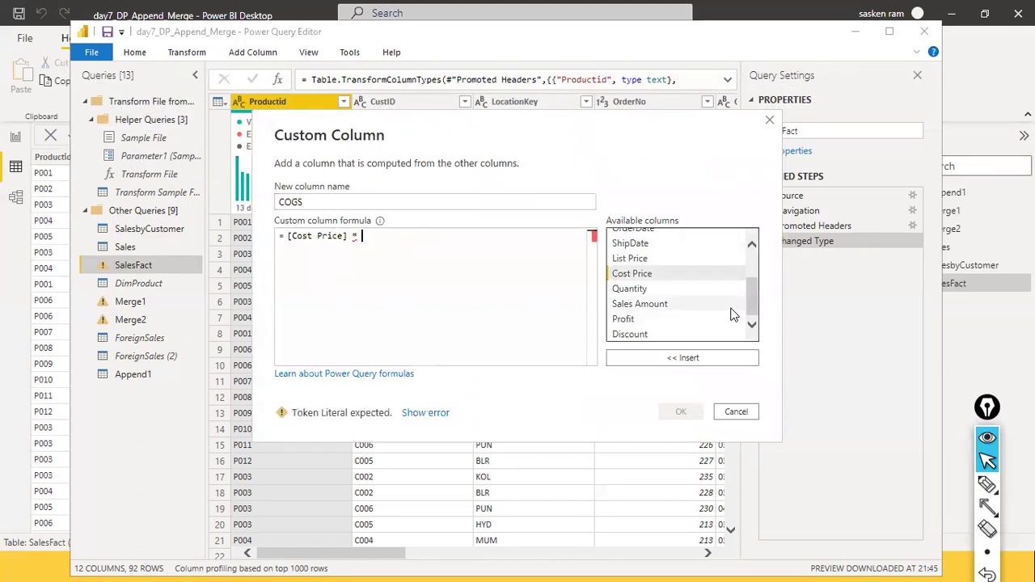
pyautogui.scroll(1, 732, 313)
pyautogui.scroll(-1, 731, 313)
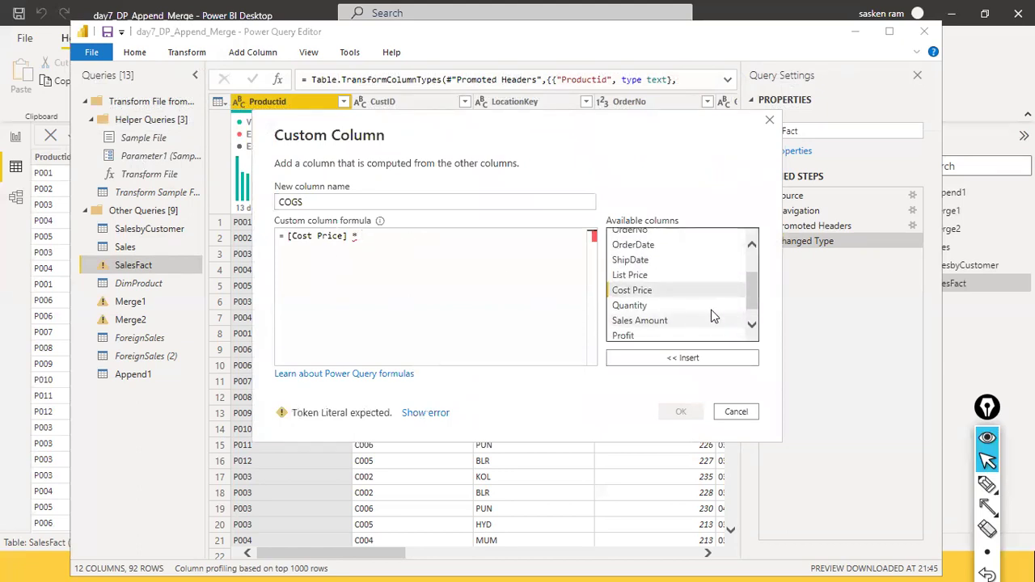
pyautogui.click(624, 323)
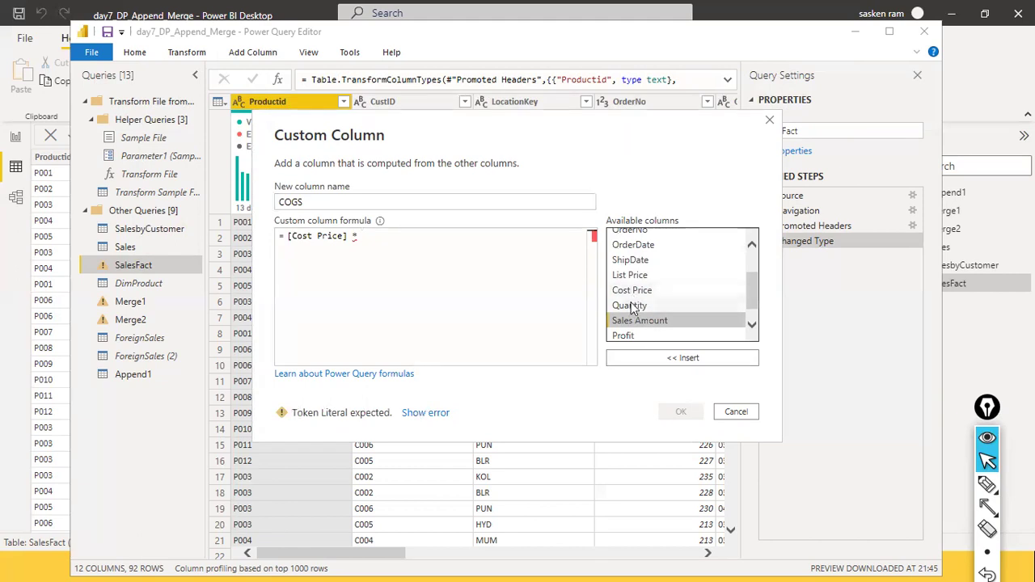
pyautogui.doubleClick(630, 306)
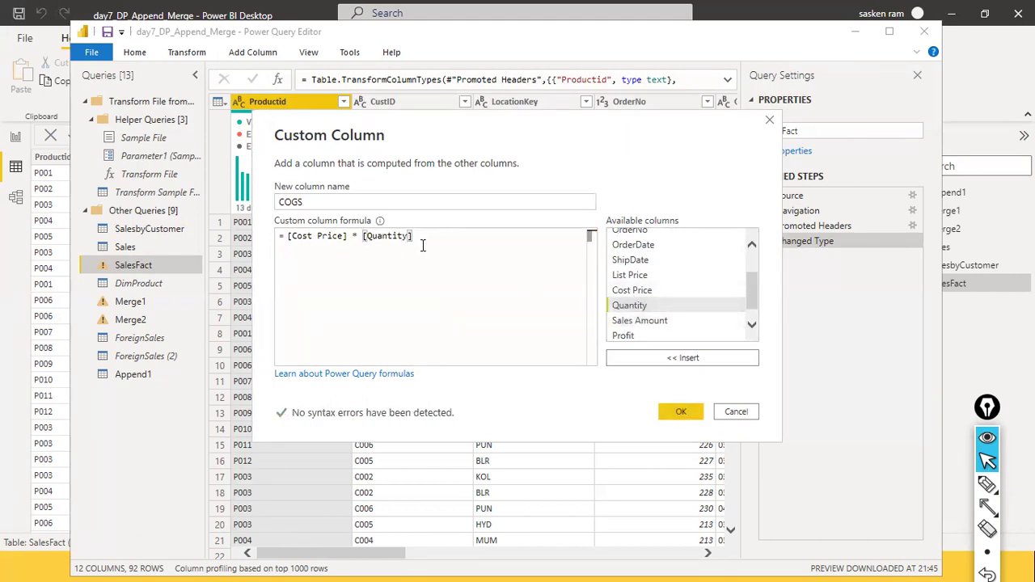
pyautogui.write('.')
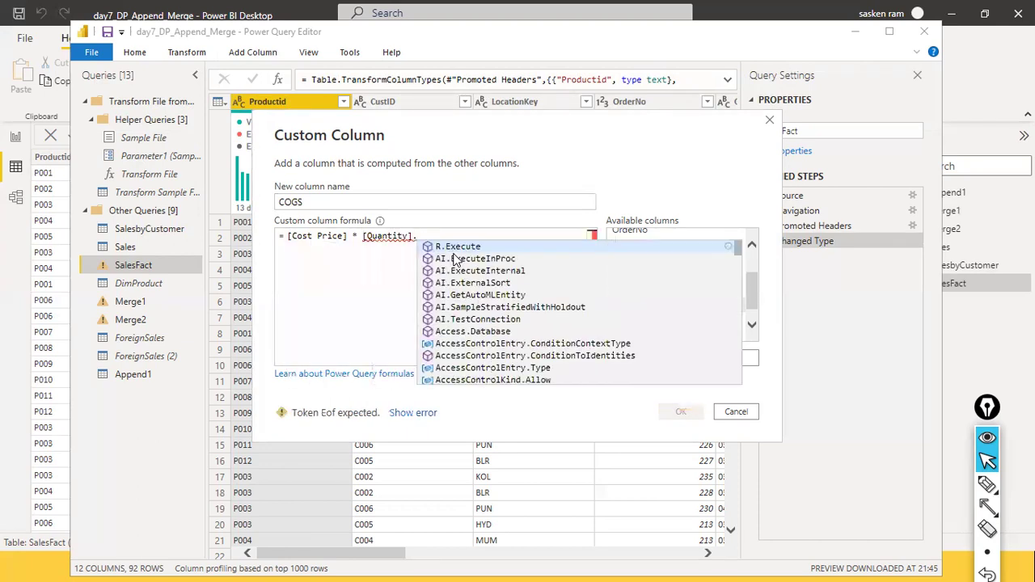
pyautogui.press('BackSpace')
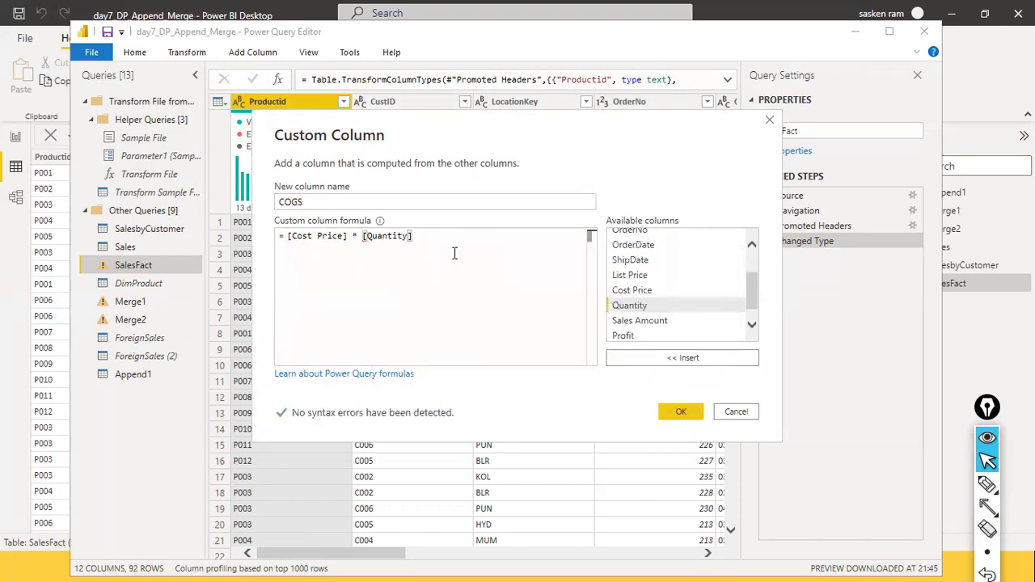
pyautogui.click(684, 412)
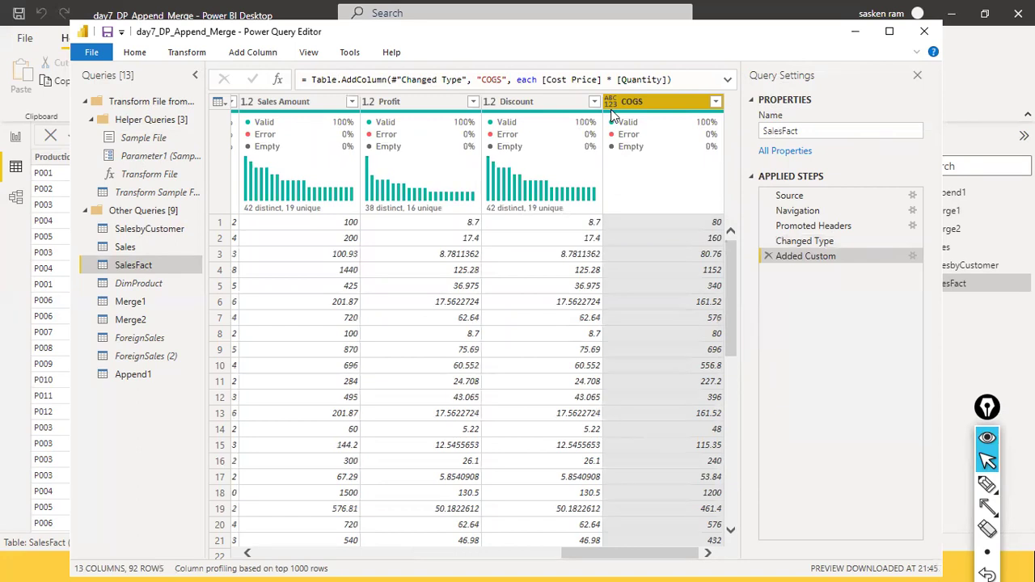
# Set the COGS column's data type to Decimal Number and check its values.
pyautogui.scroll(-10, 683, 360)
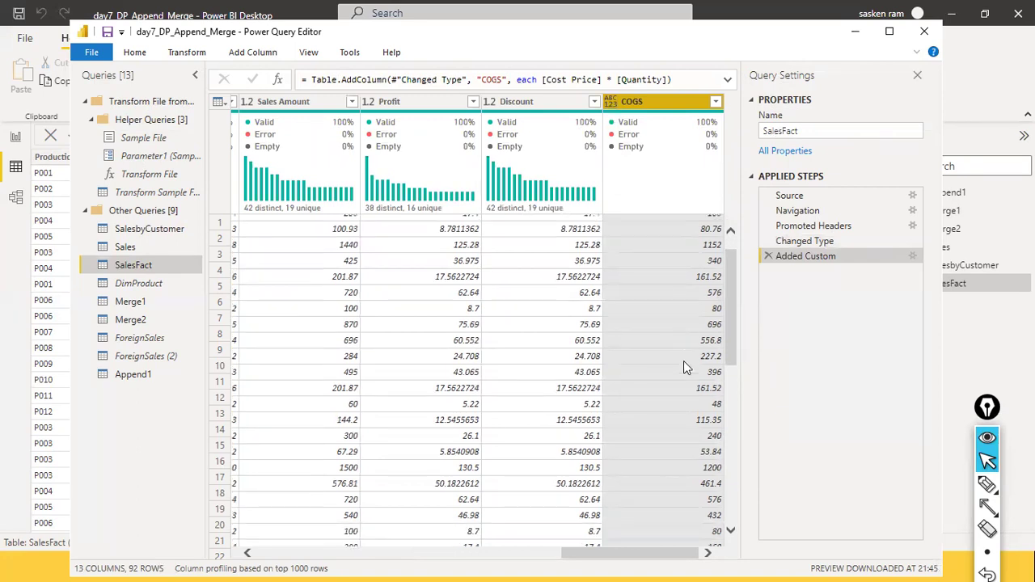
pyautogui.scroll(10, 683, 361)
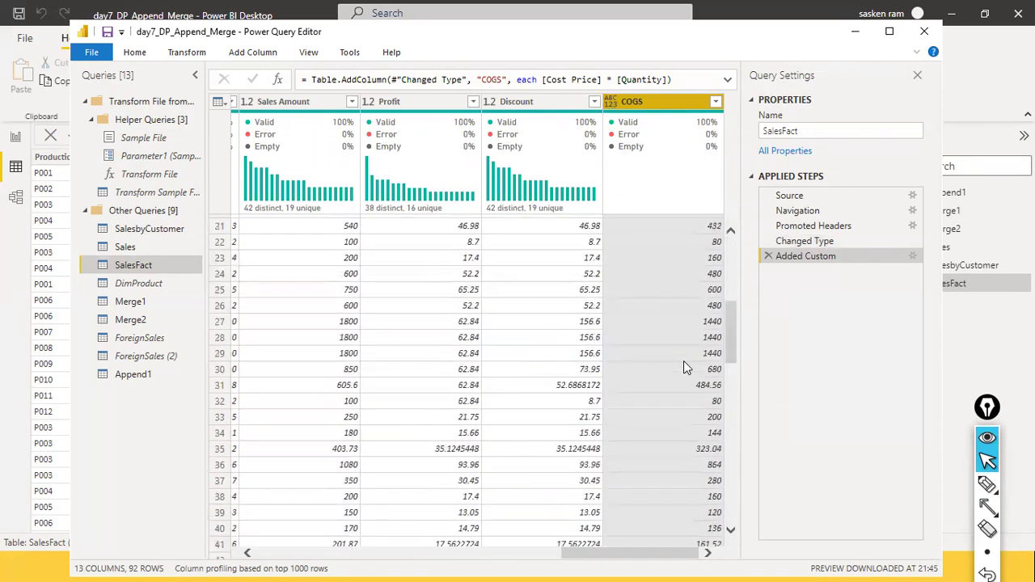
pyautogui.rightClick(614, 103)
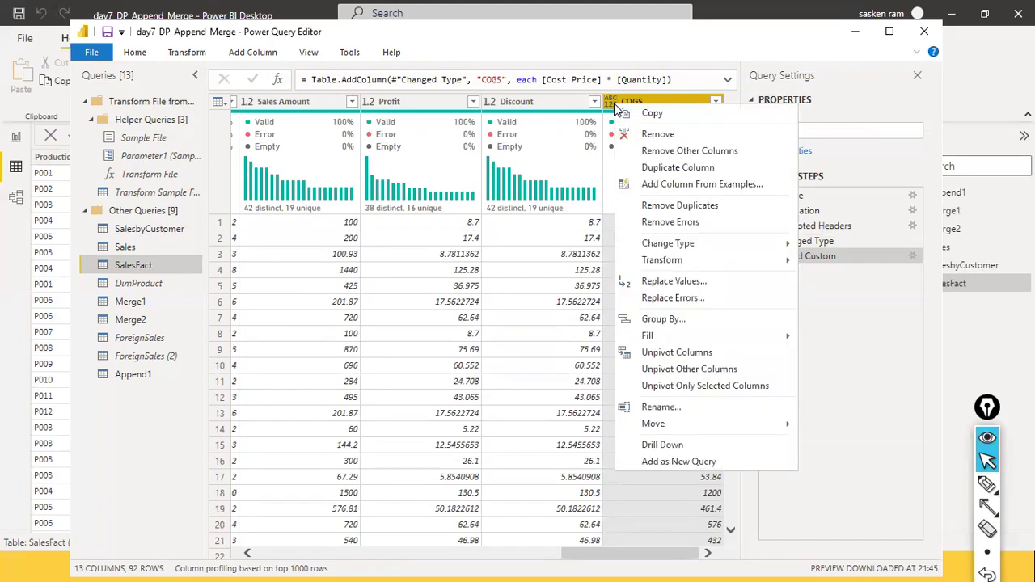
pyautogui.click(613, 102)
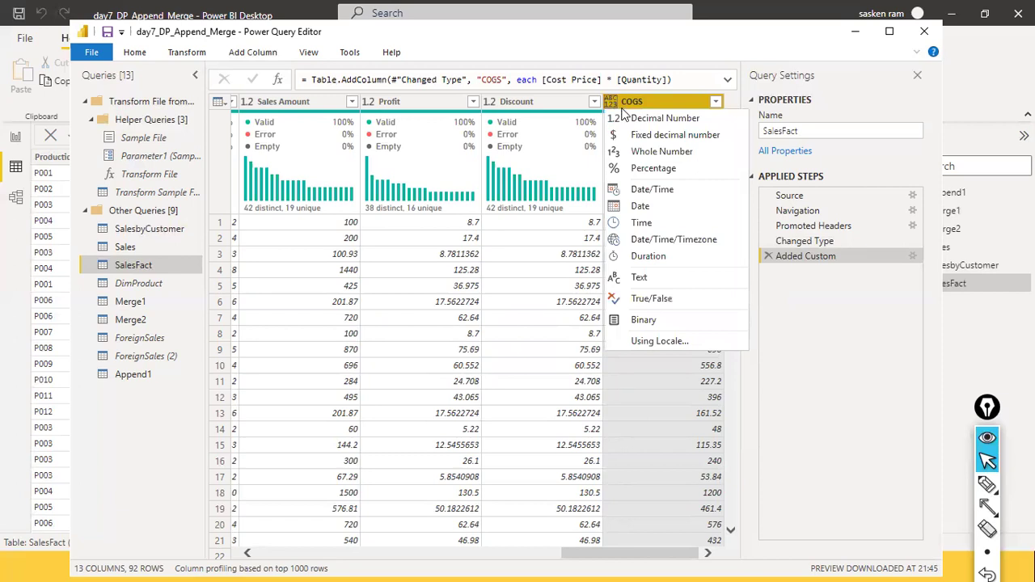
pyautogui.click(663, 119)
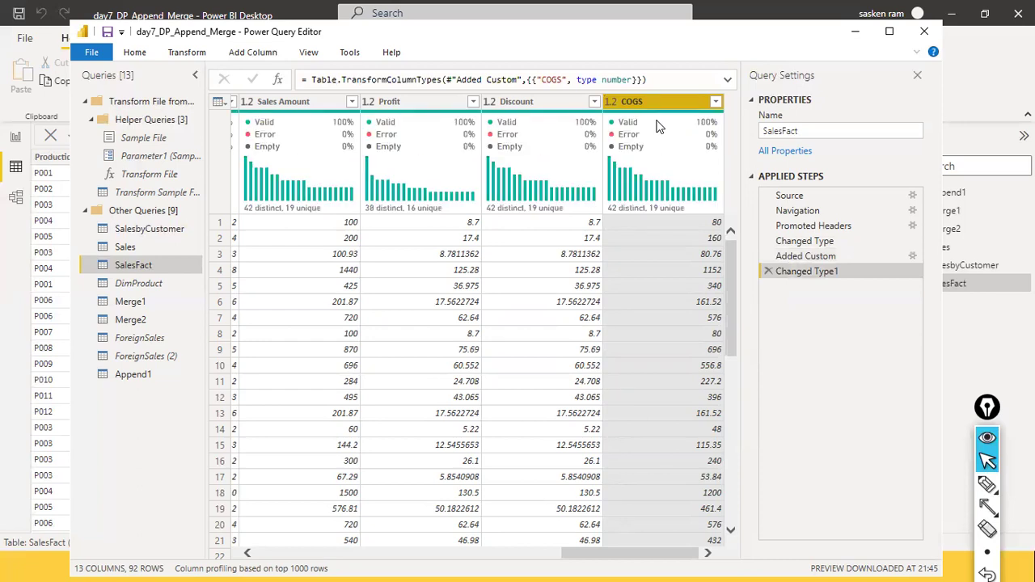
pyautogui.scroll(-6, 685, 315)
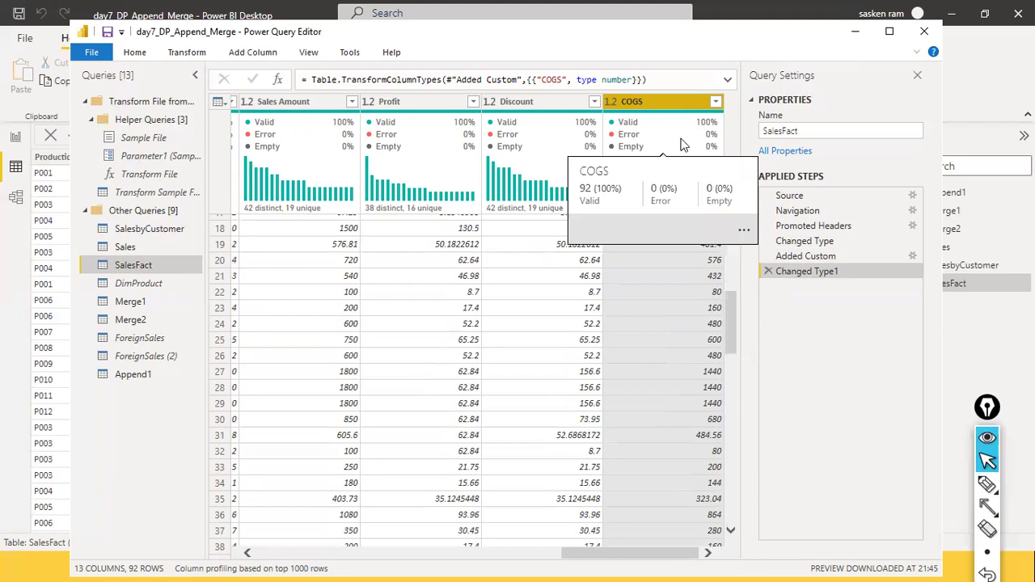
pyautogui.scroll(4, 673, 229)
pyautogui.scroll(2, 667, 268)
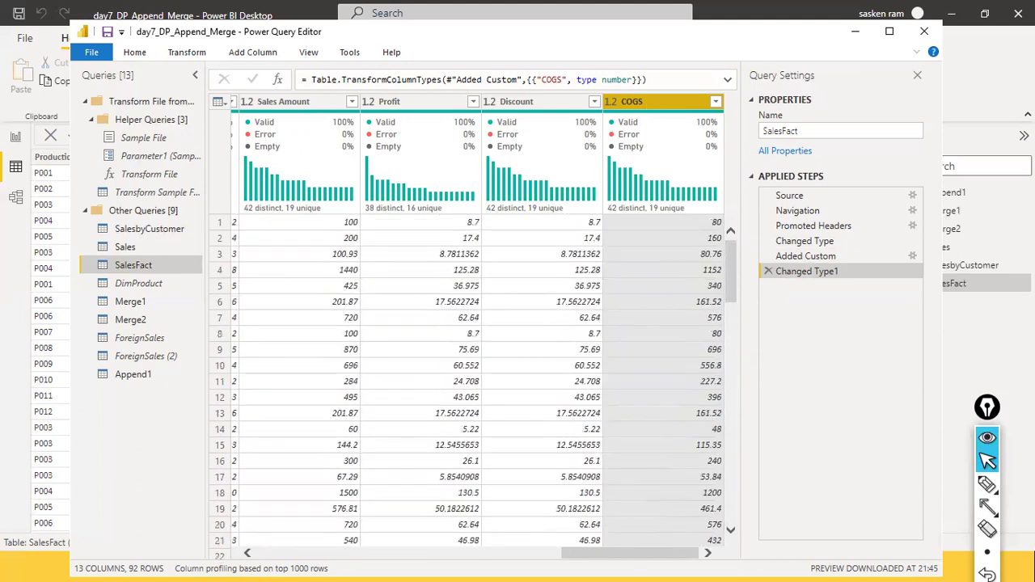
# Start another custom column in the SalesFact query and name it Net Profit.
pyautogui.click(266, 56)
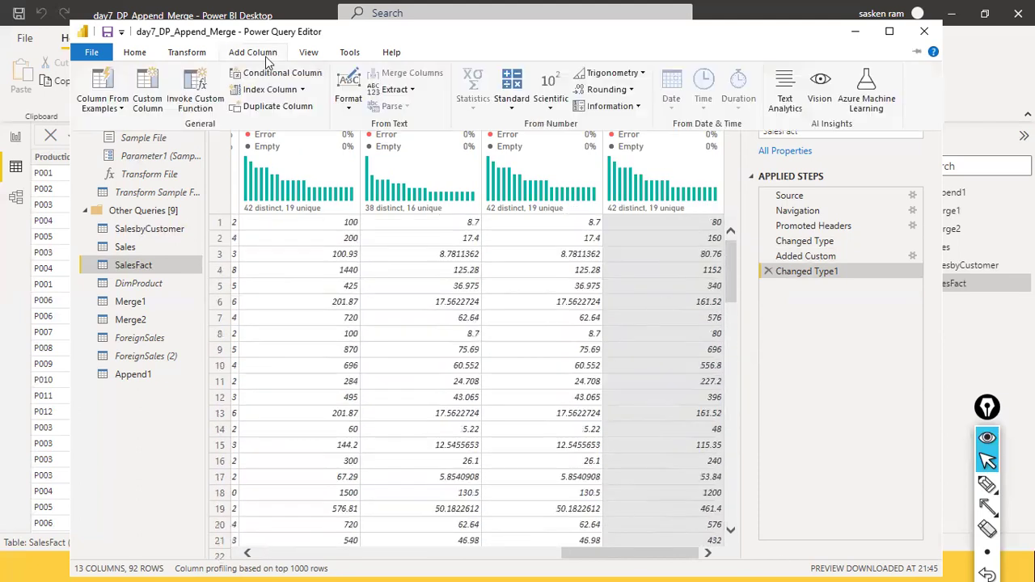
pyautogui.click(145, 93)
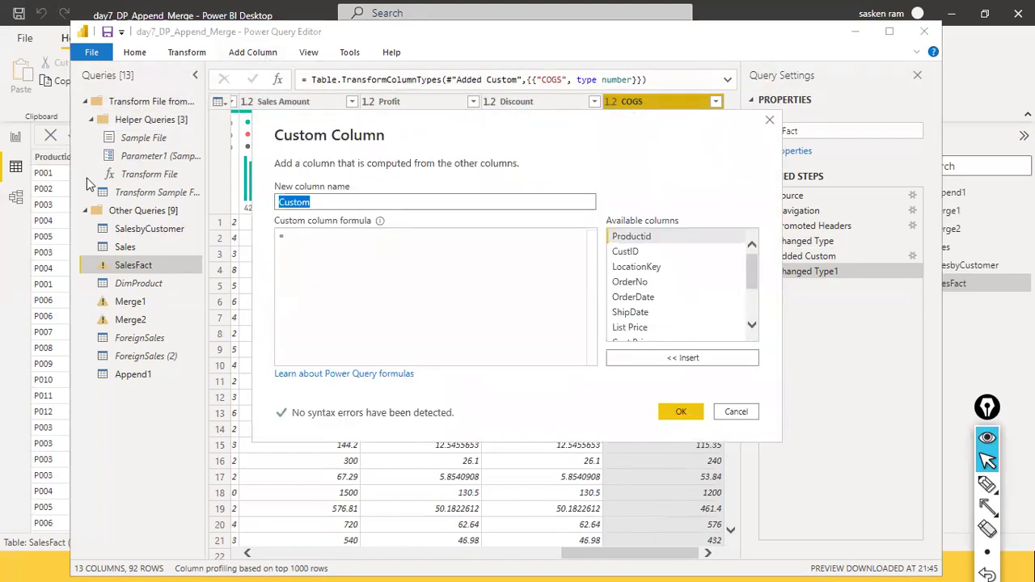
pyautogui.write('ross P')
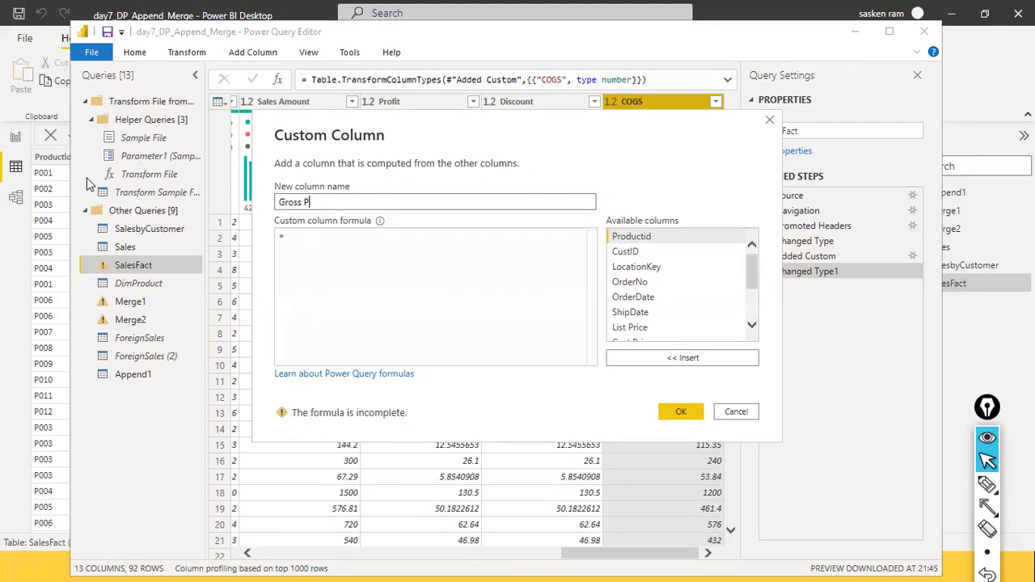
pyautogui.write('rofit')
pyautogui.moveTo(302, 205); pyautogui.dragTo(260, 195)
pyautogui.write('Net')
# Define the Net Profit formula as [Sales Amount] - [COGS] and add the column to the query.
pyautogui.click(340, 237)
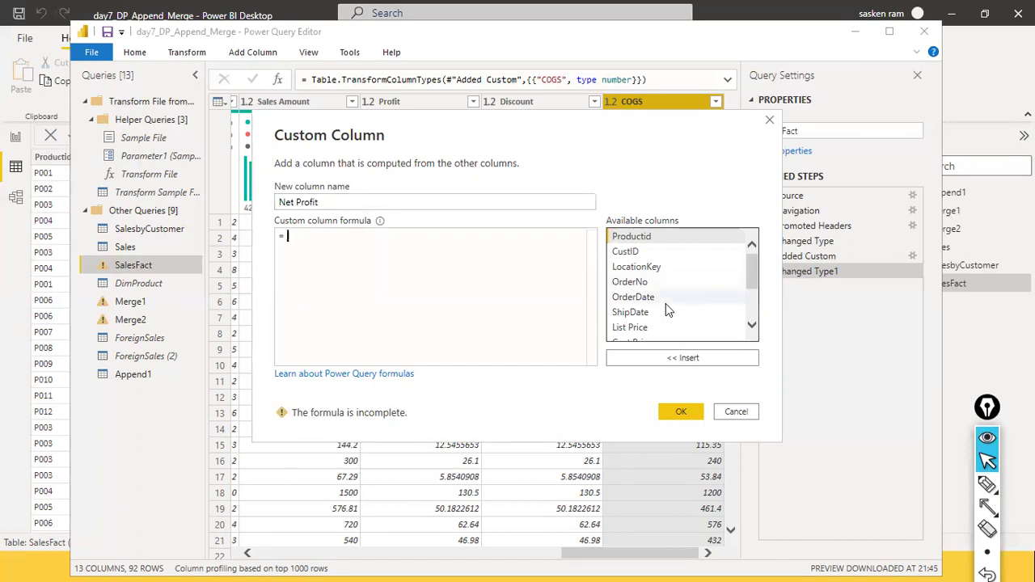
pyautogui.scroll(-3, 666, 304)
pyautogui.doubleClick(638, 305)
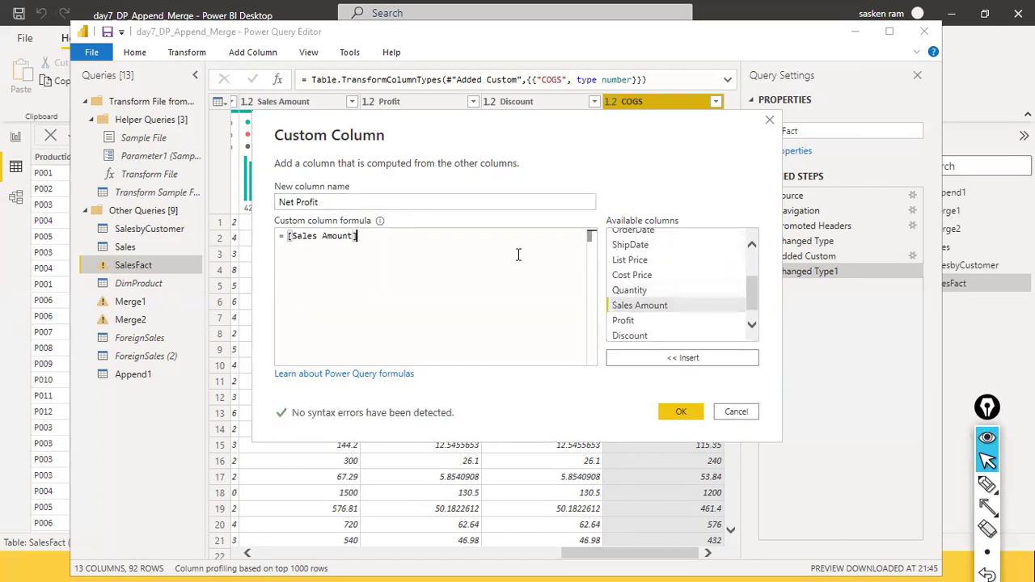
pyautogui.write('-')
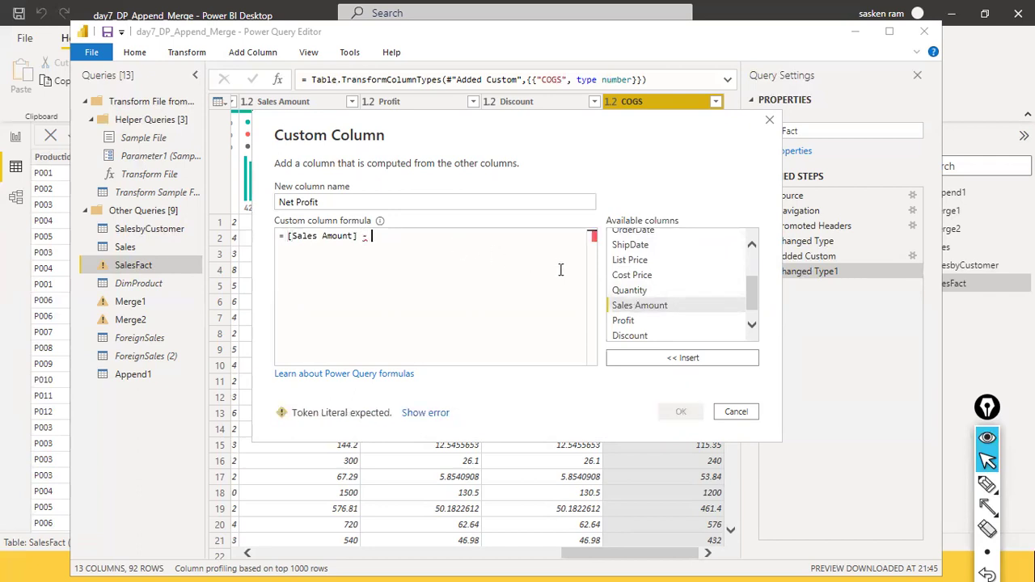
pyautogui.scroll(-1, 640, 303)
pyautogui.doubleClick(624, 334)
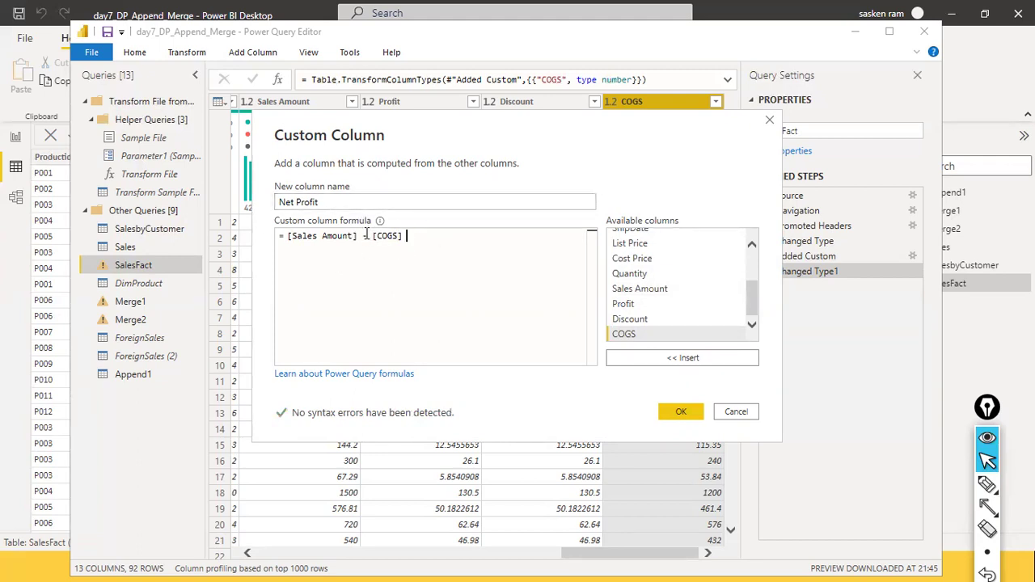
pyautogui.click(682, 417)
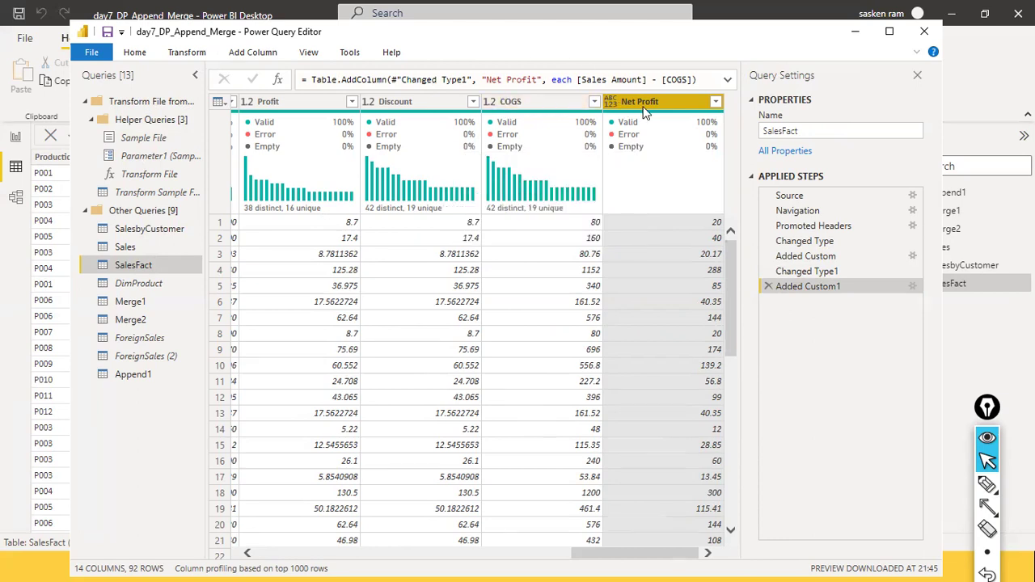
# Review the Net Profit column's formula without changing it and inspect the COGS column's quality and distribution details.
pyautogui.click(912, 288)
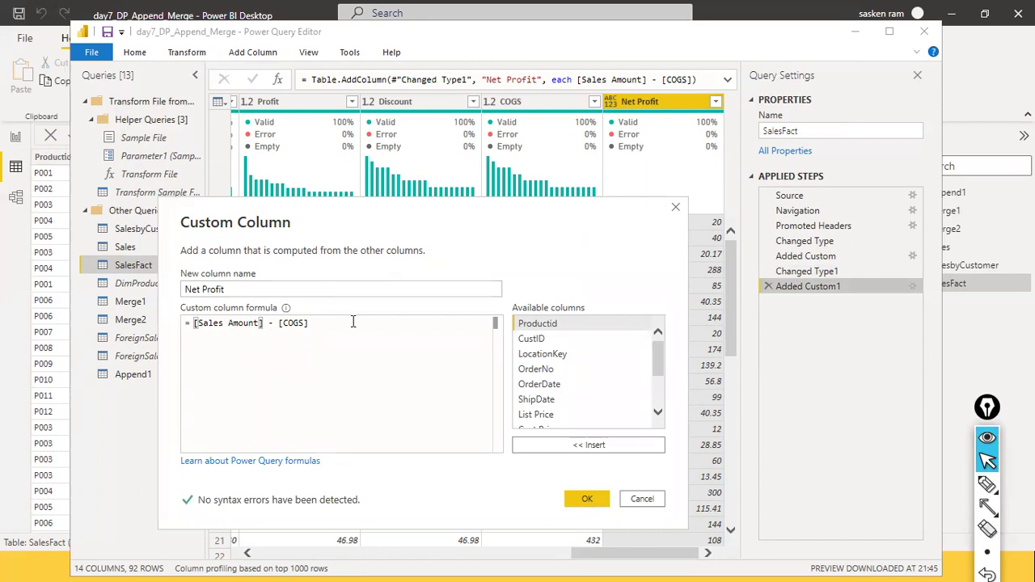
pyautogui.click(652, 499)
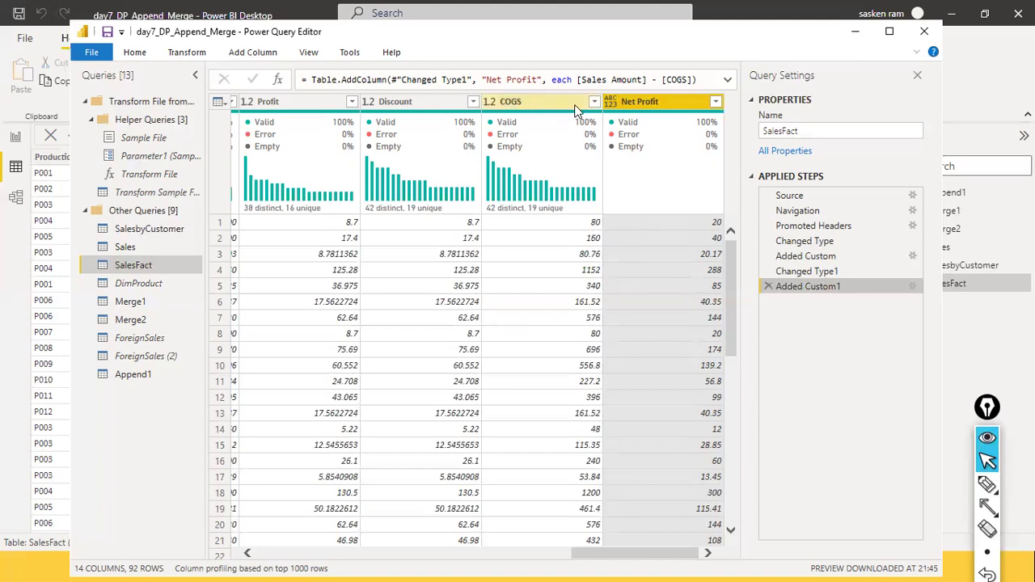
pyautogui.moveTo(658, 124)
pyautogui.moveTo(566, 119)
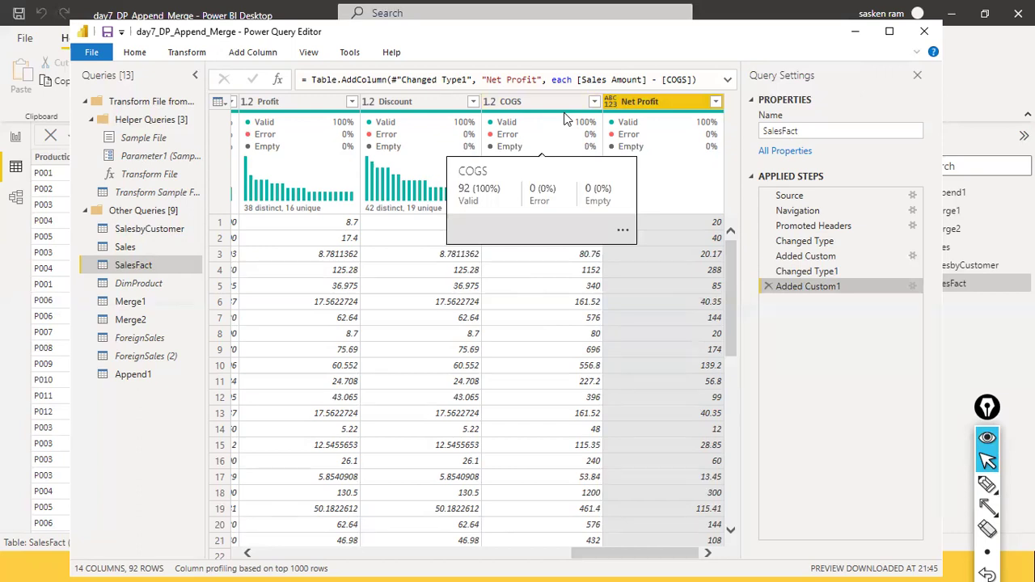
pyautogui.moveTo(504, 211)
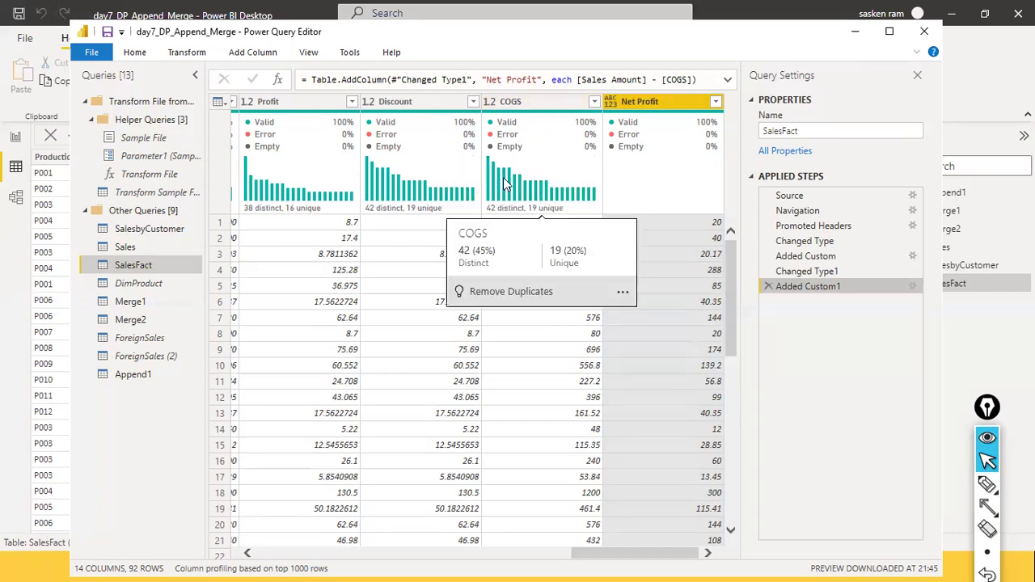
pyautogui.moveTo(612, 132)
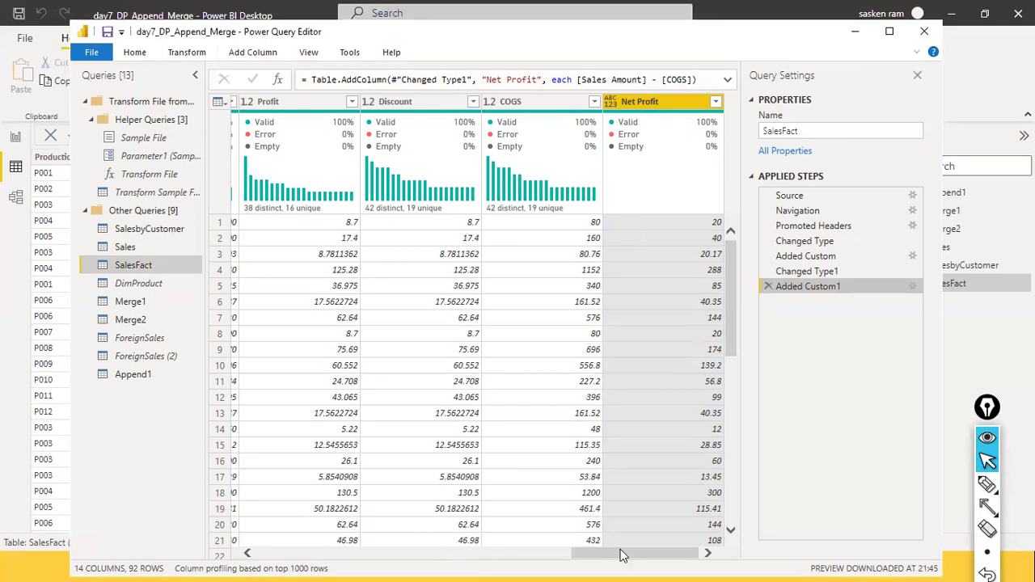
# Examine the date values in the OrderDate column of the SalesFact query.
pyautogui.moveTo(622, 555); pyautogui.dragTo(411, 527)
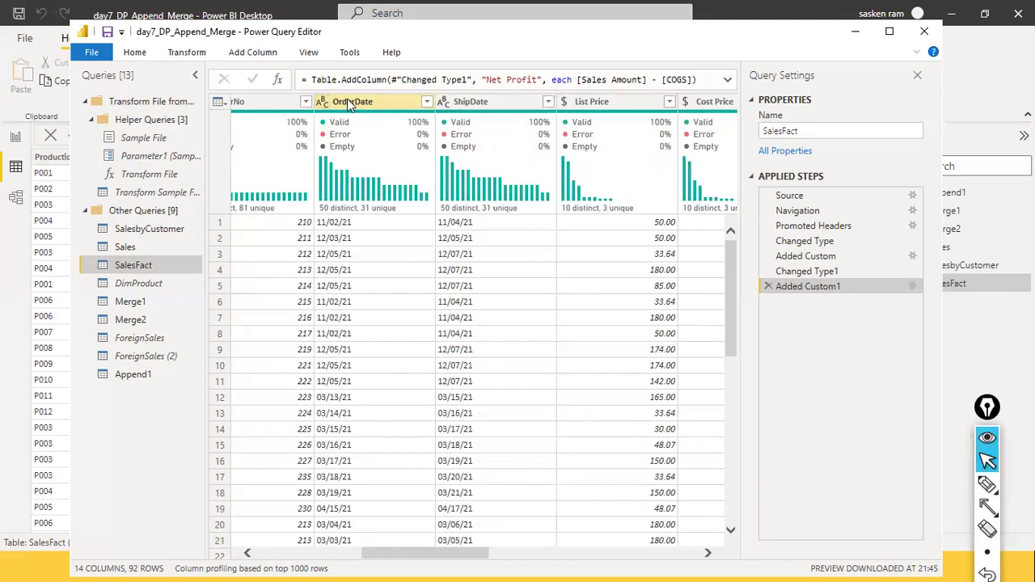
pyautogui.scroll(-10, 336, 244)
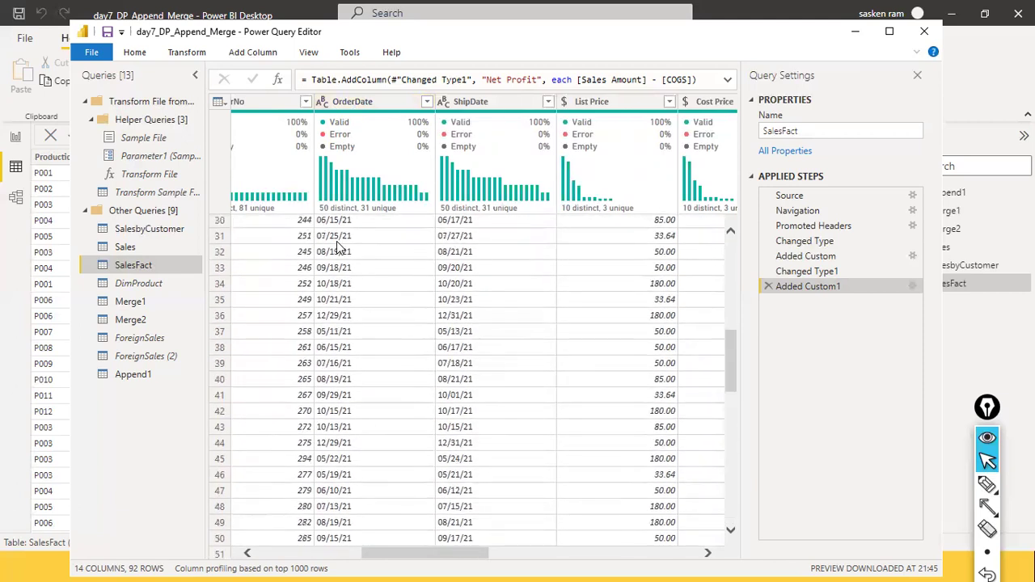
pyautogui.scroll(10, 338, 246)
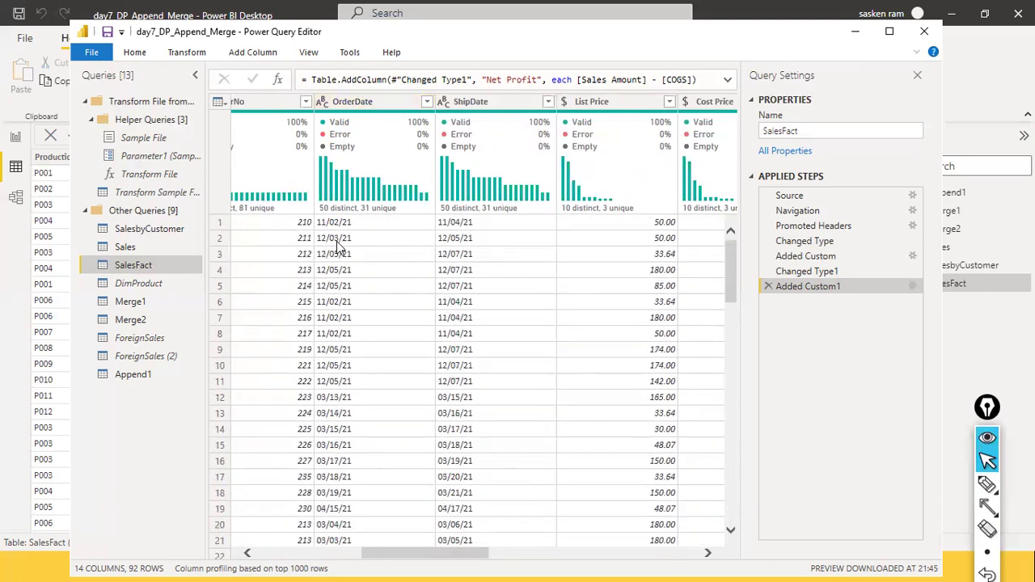
# Open Change Type with Locale for the OrderDate column and set the data type to Date.
pyautogui.scroll(-13, 338, 246)
pyautogui.scroll(2, 338, 247)
pyautogui.scroll(3, 338, 248)
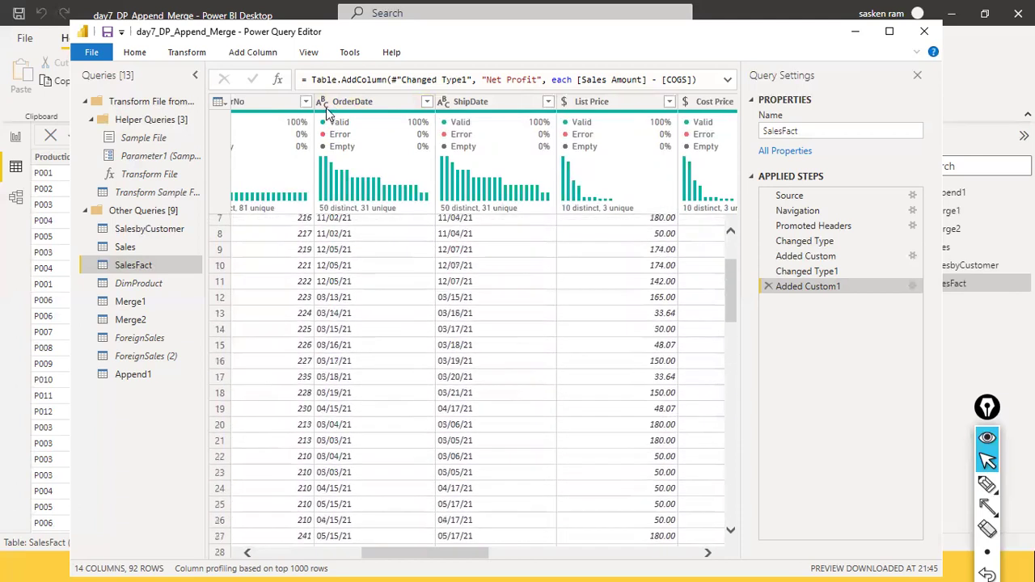
pyautogui.click(322, 102)
pyautogui.click(368, 346)
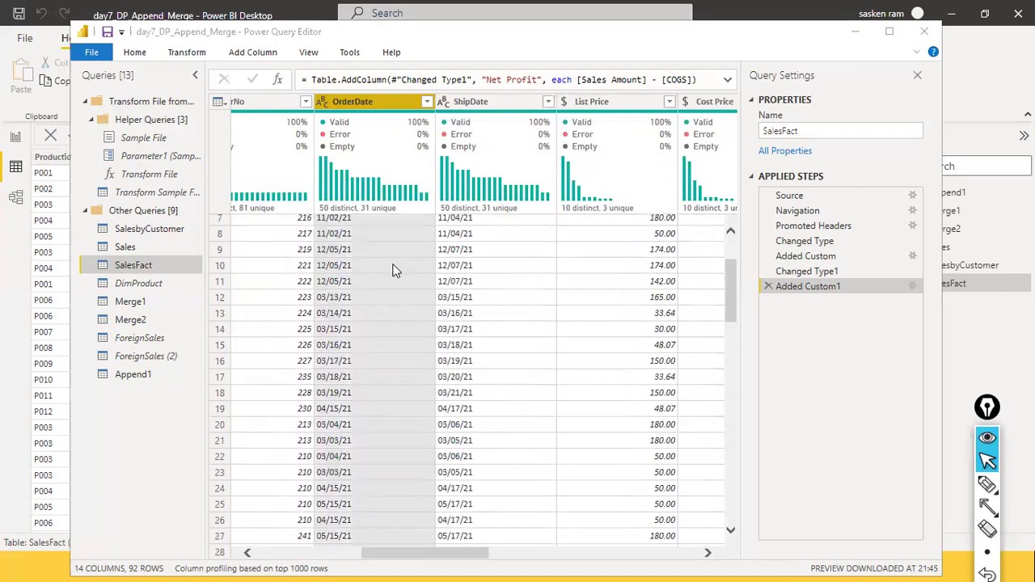
pyautogui.click(437, 273)
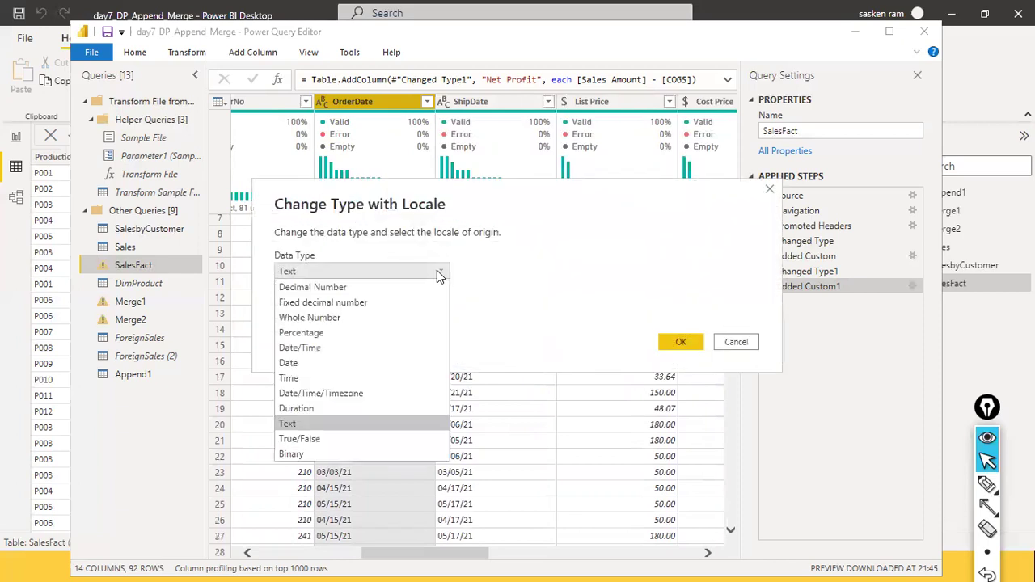
pyautogui.click(364, 363)
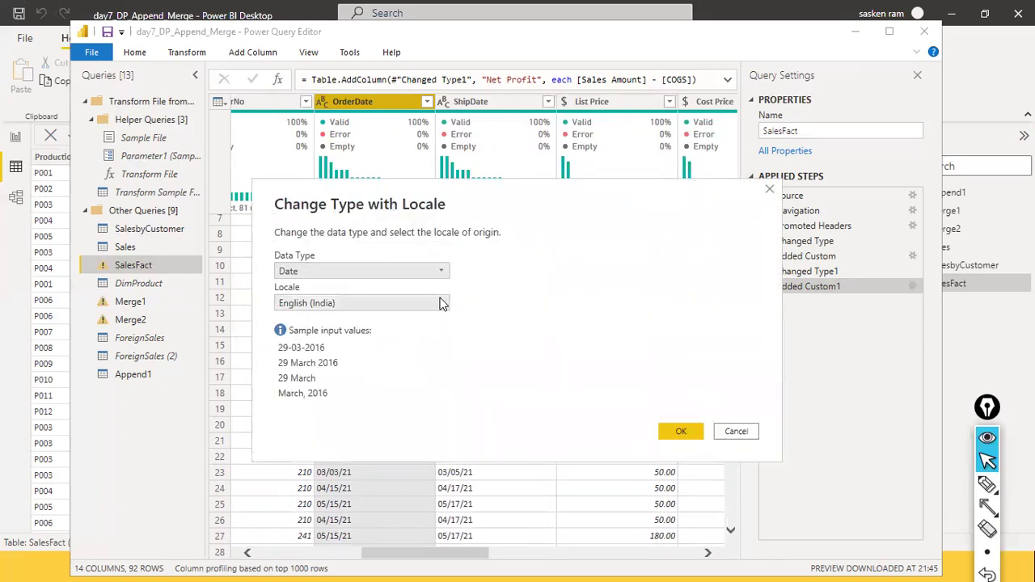
# Set the locale of origin to English (United States) and apply the OrderDate type conversion.
pyautogui.click(442, 304)
pyautogui.scroll(-15, 432, 352)
pyautogui.scroll(-11, 432, 352)
pyautogui.scroll(-6, 432, 352)
pyautogui.scroll(2, 432, 352)
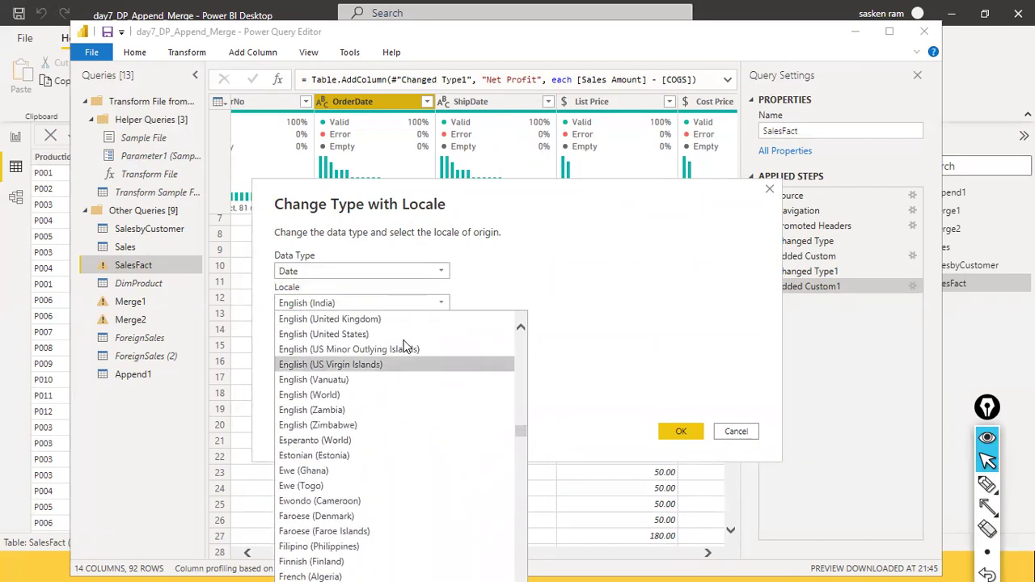
pyautogui.click(404, 334)
pyautogui.click(694, 435)
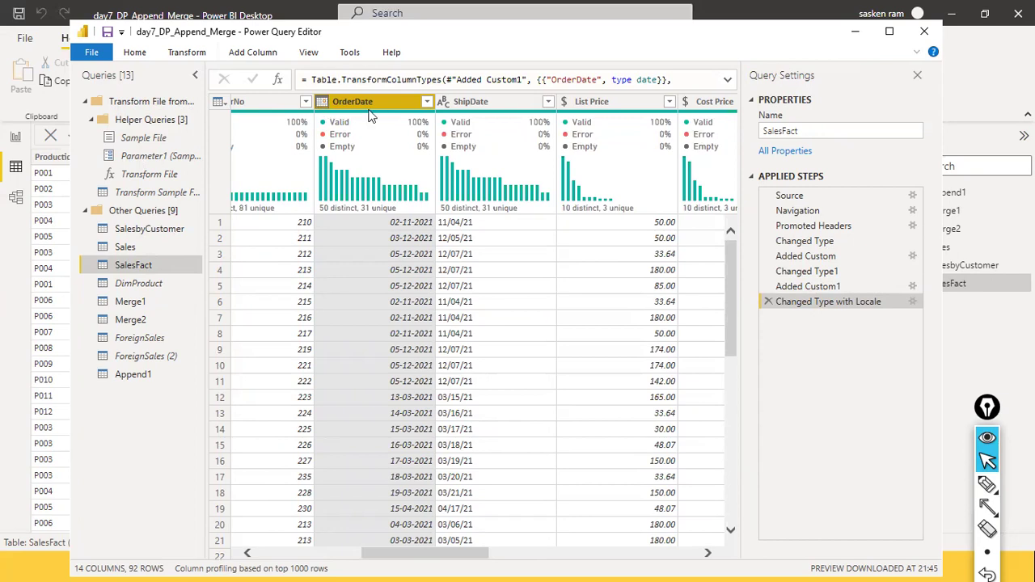
pyautogui.click(378, 553)
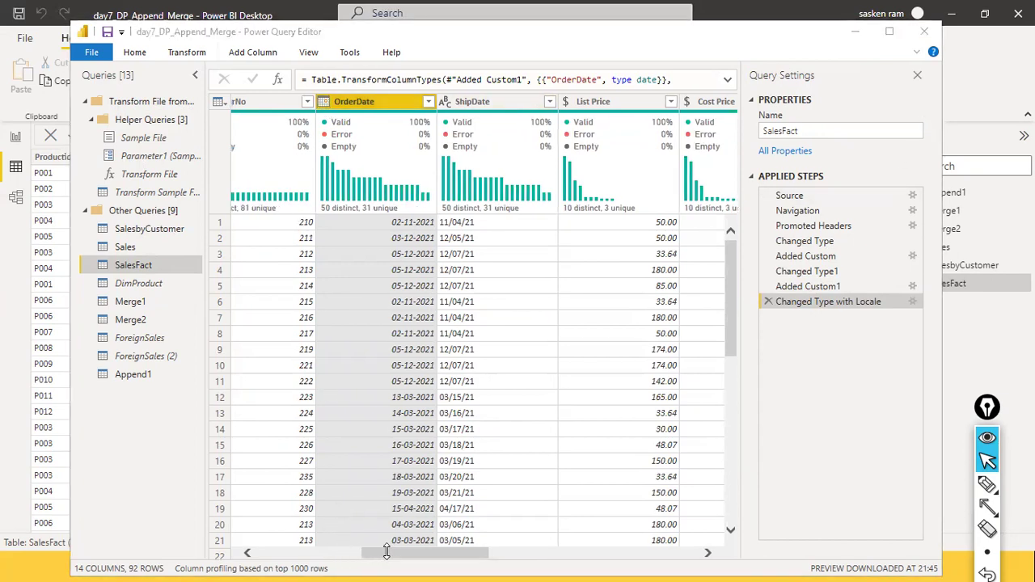
pyautogui.click(386, 551)
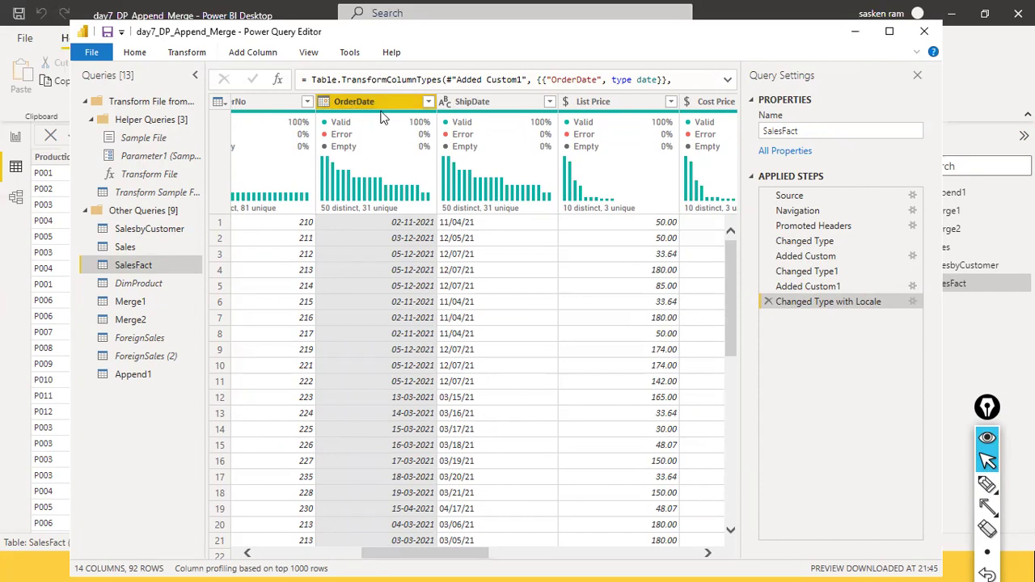
pyautogui.moveTo(383, 118)
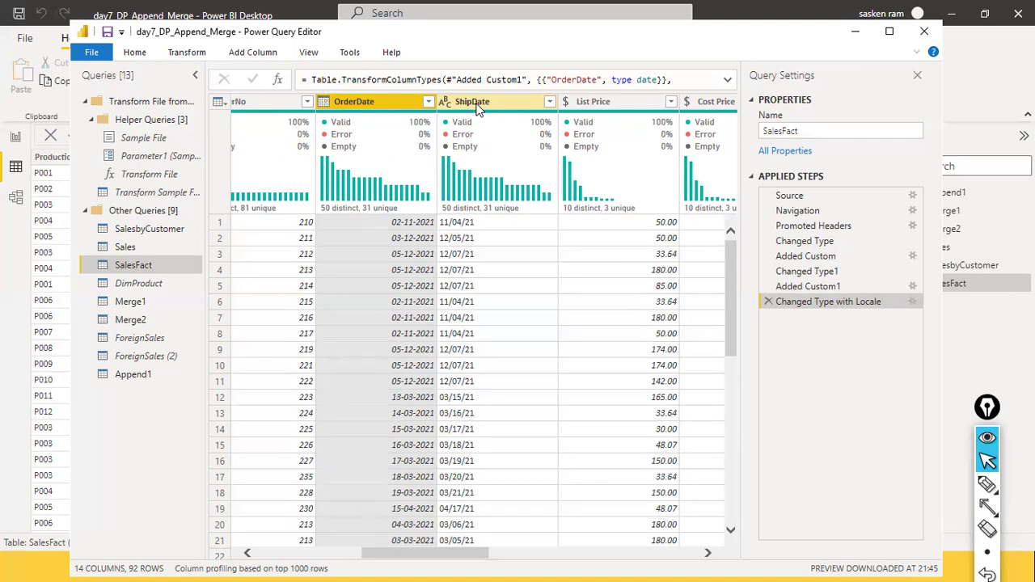
pyautogui.moveTo(481, 115)
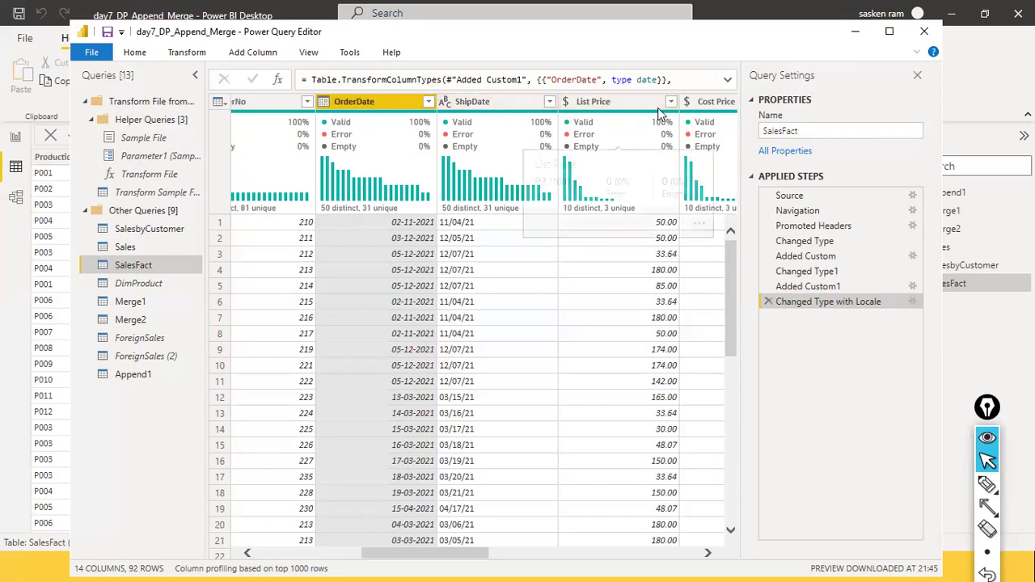
pyautogui.moveTo(656, 118)
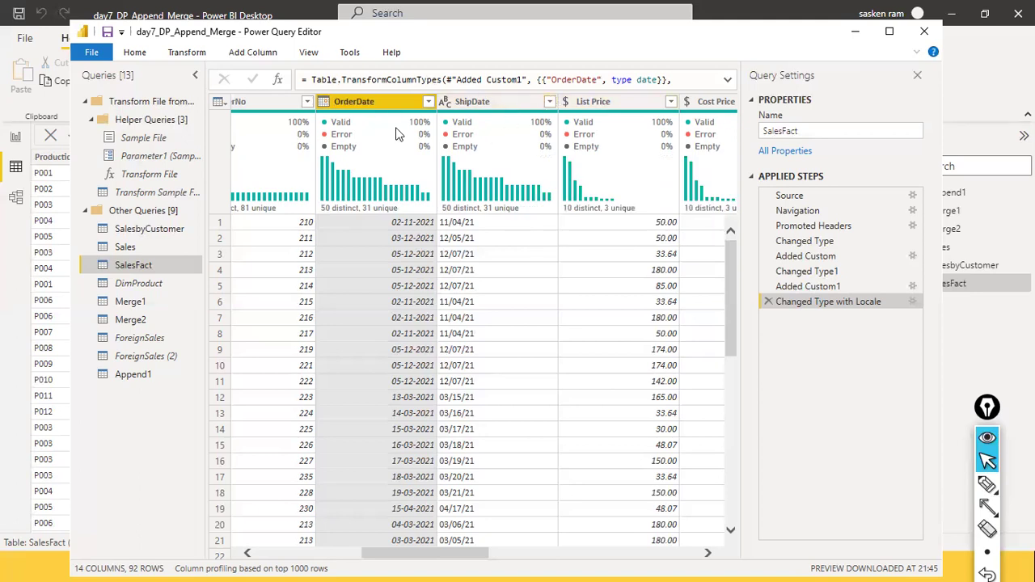
pyautogui.moveTo(396, 134)
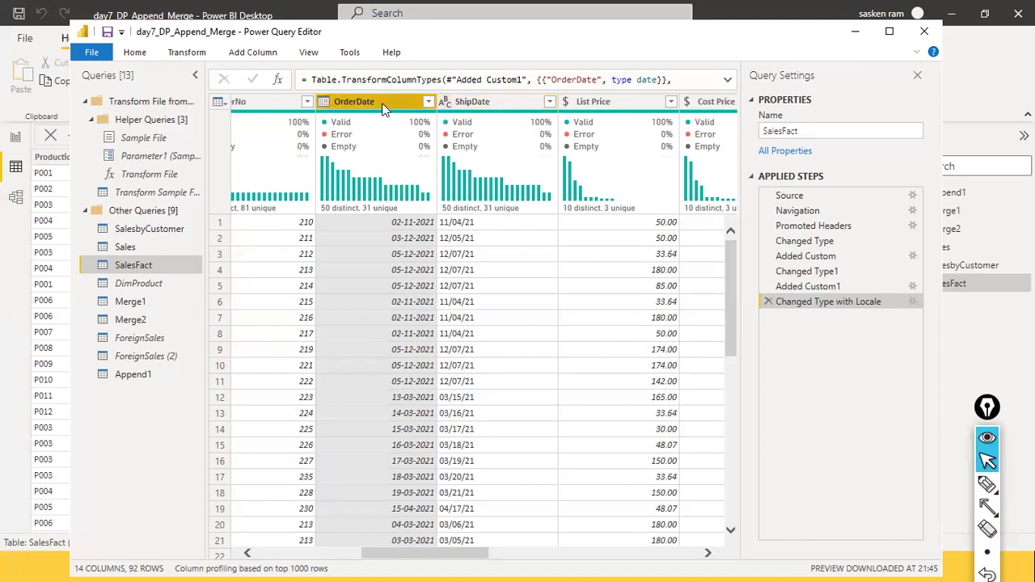
# Select the OrderDate column, shrink the column profile area below the data preview, and maximize the editor window.
pyautogui.click(347, 103)
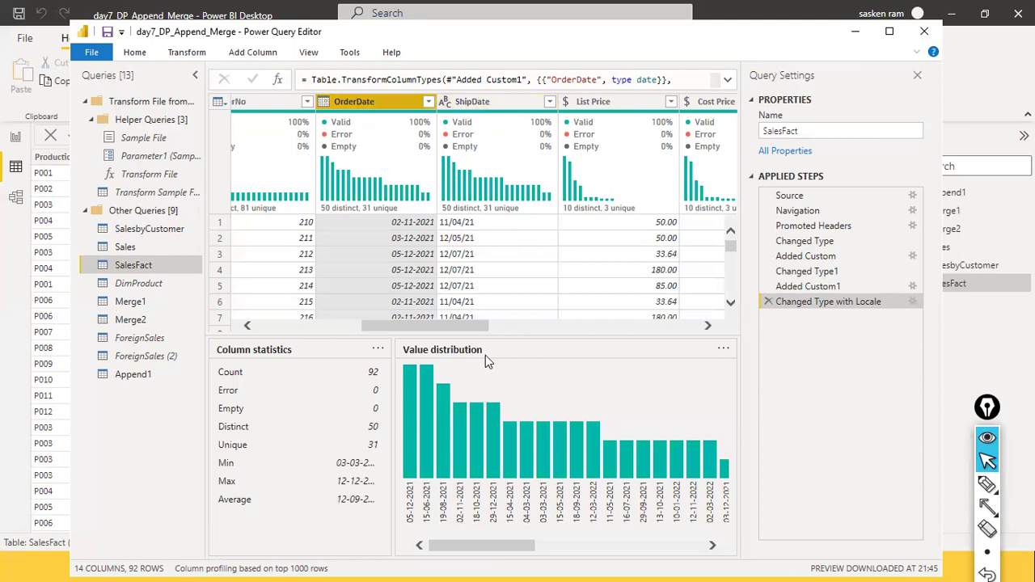
pyautogui.moveTo(508, 333); pyautogui.dragTo(489, 506)
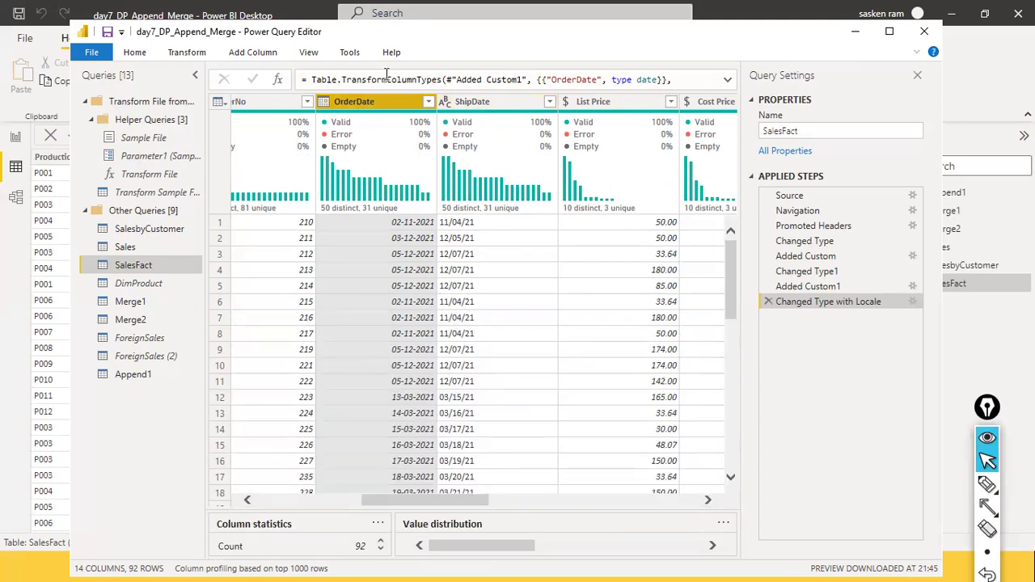
pyautogui.moveTo(371, 121)
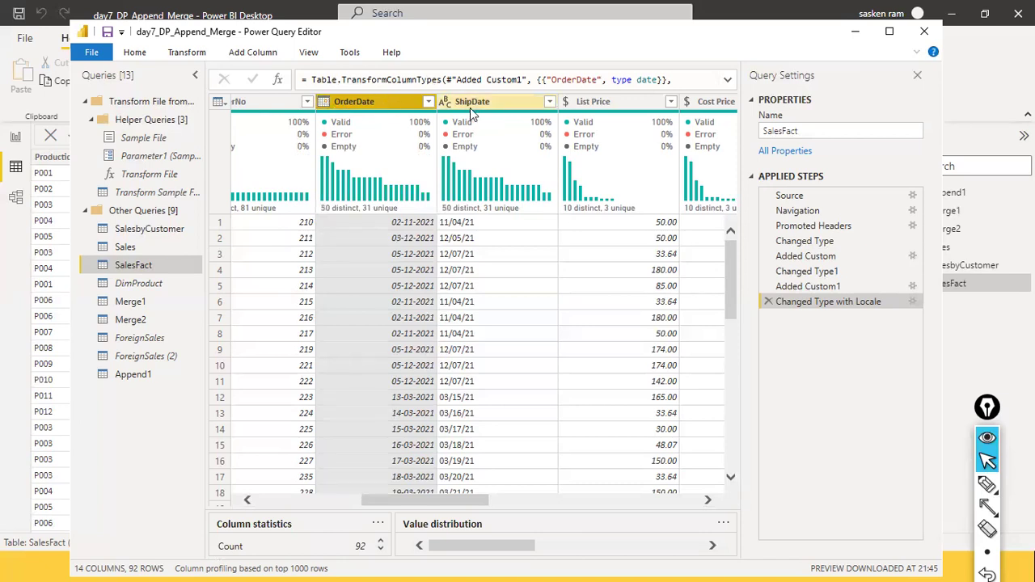
pyautogui.click(889, 31)
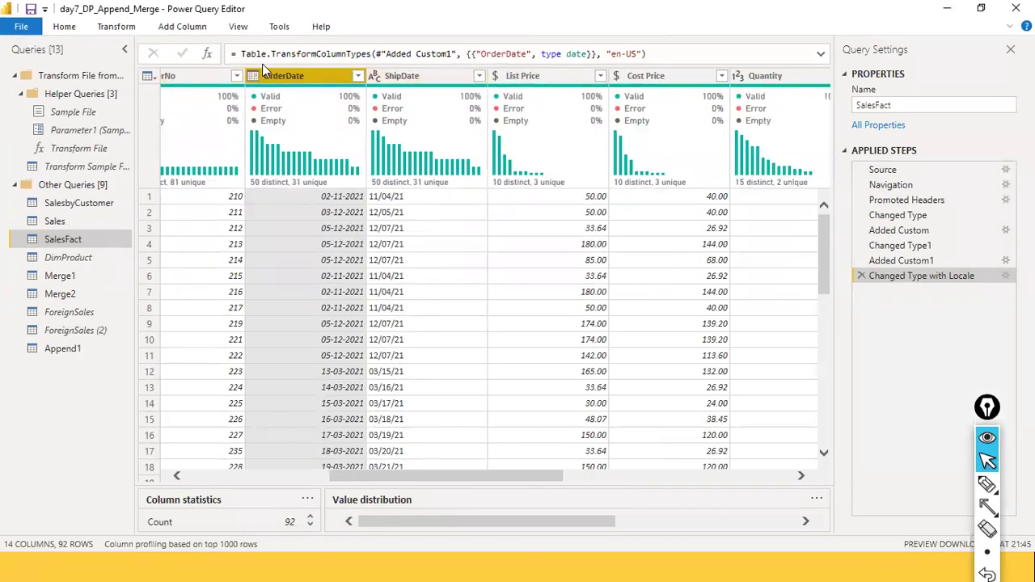
pyautogui.click(249, 30)
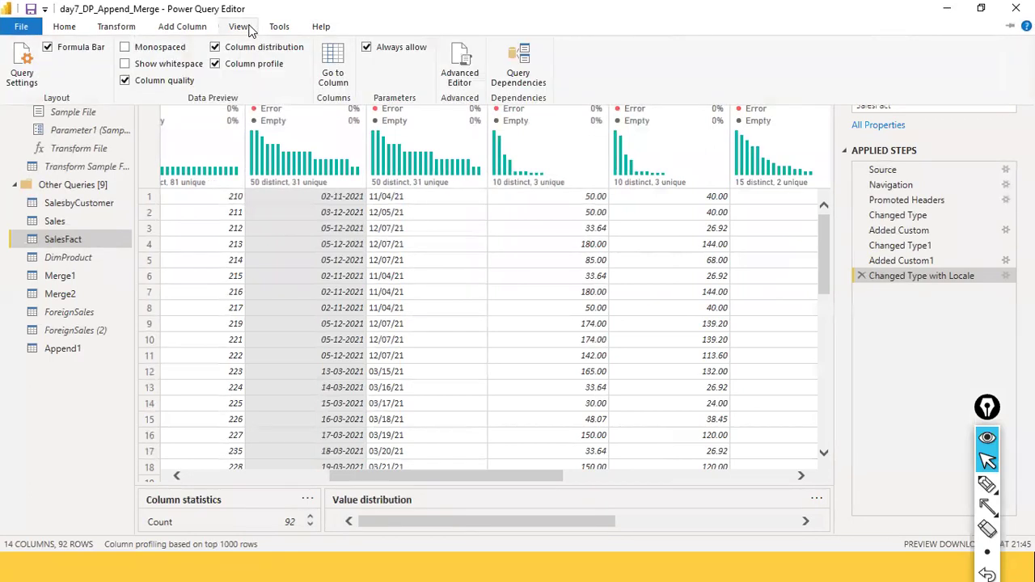
pyautogui.click(64, 29)
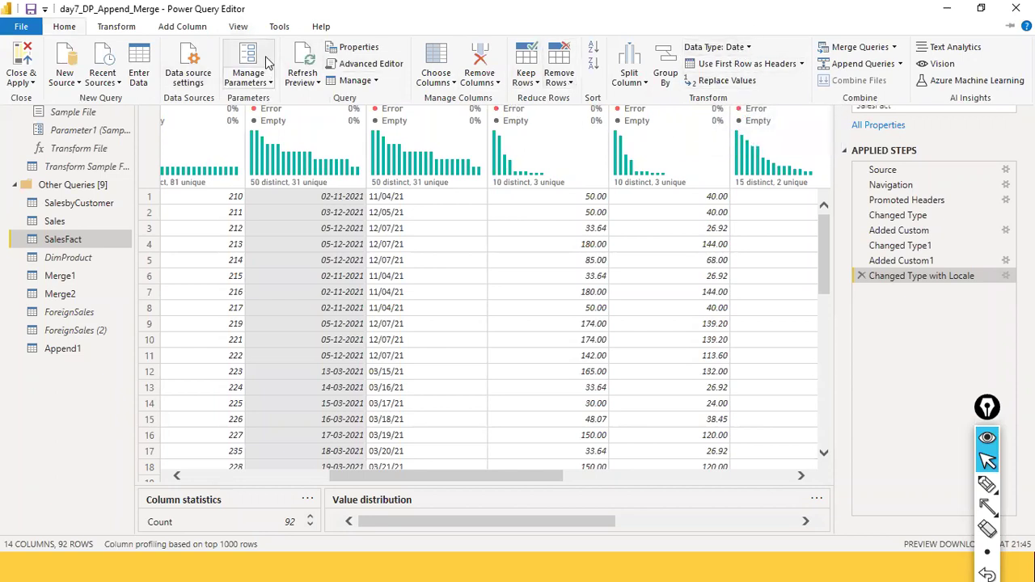
pyautogui.click(237, 27)
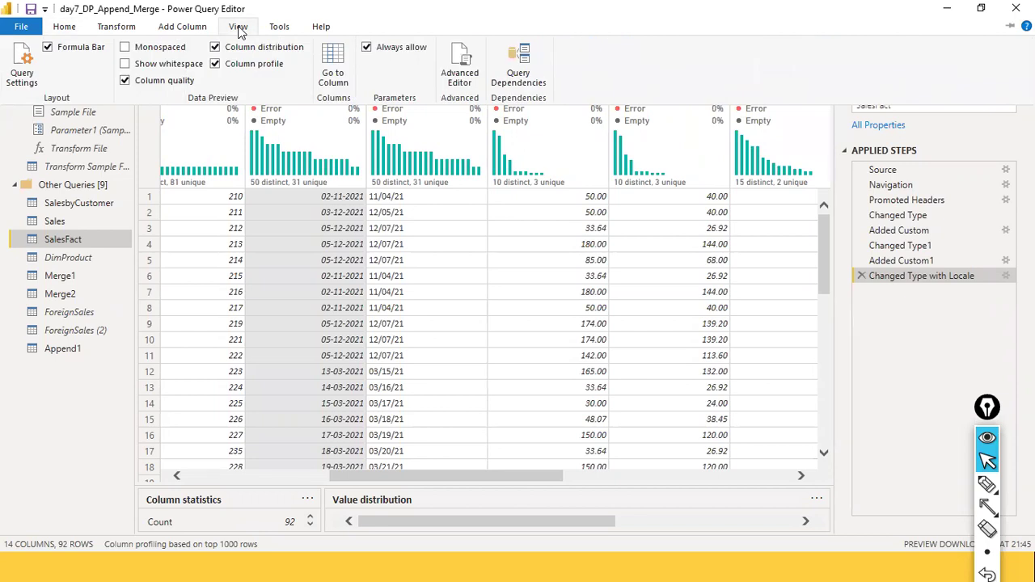
pyautogui.click(164, 30)
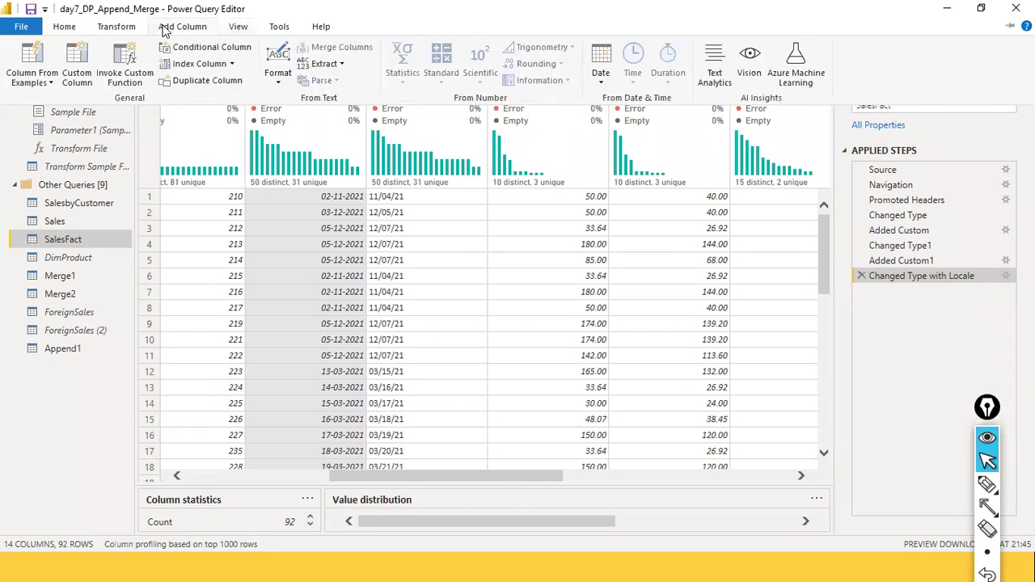
pyautogui.click(603, 87)
pyautogui.click(727, 8)
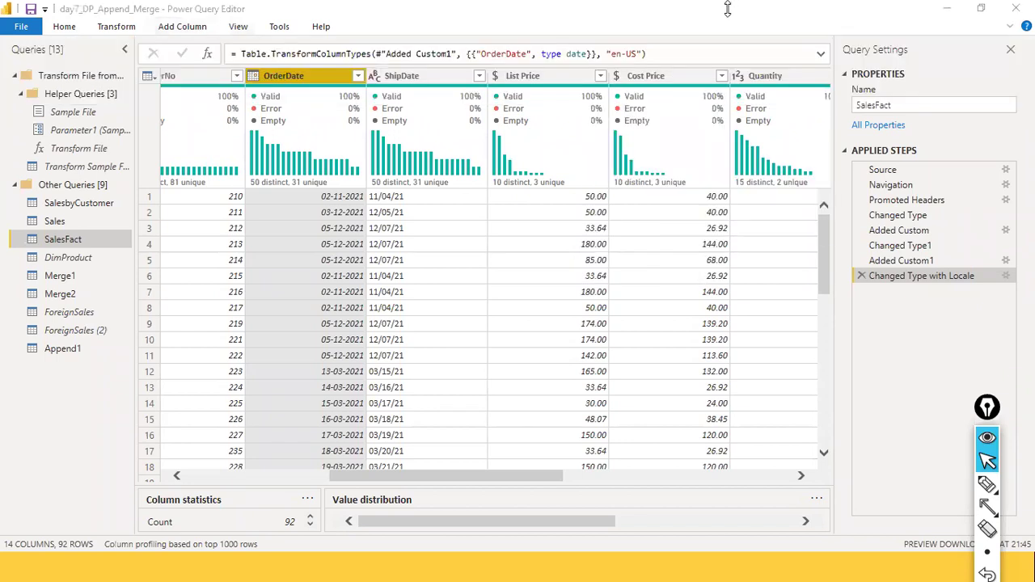
# Duplicate the OrderDate column and add a Year column extracted from the duplicate's dates.
pyautogui.rightClick(345, 80)
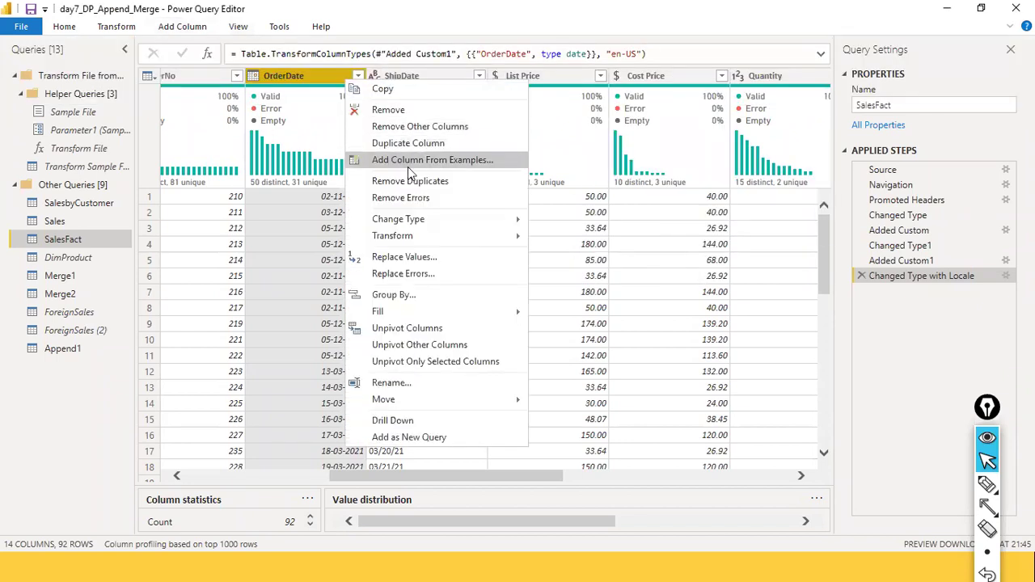
pyautogui.click(435, 149)
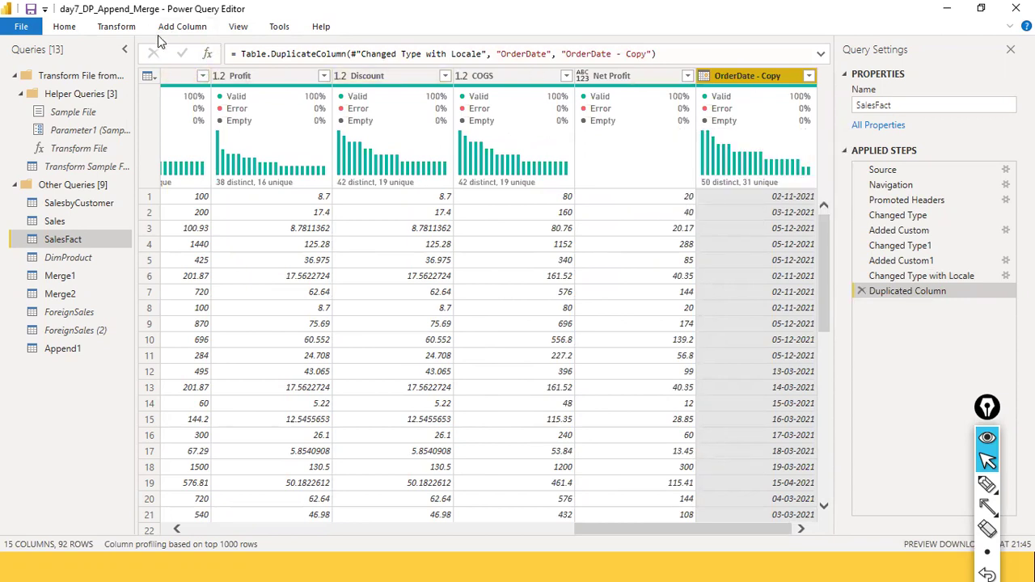
pyautogui.click(186, 29)
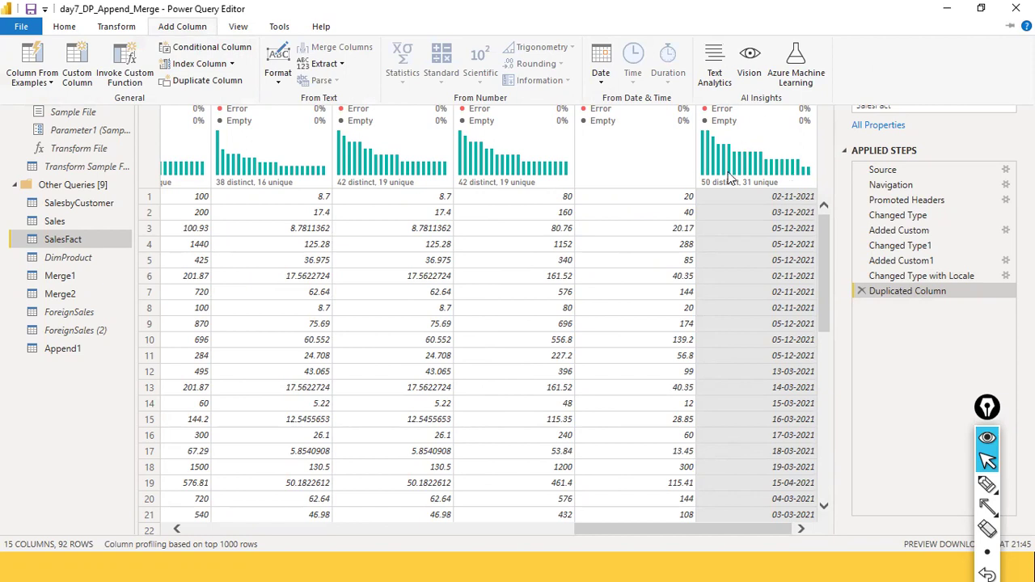
pyautogui.click(602, 84)
pyautogui.moveTo(619, 150)
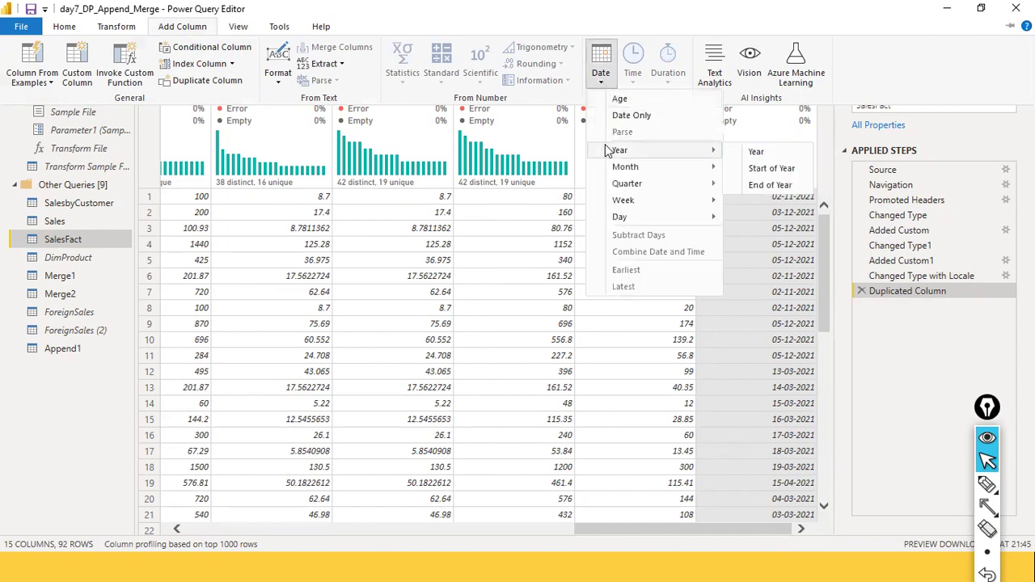
pyautogui.click(772, 154)
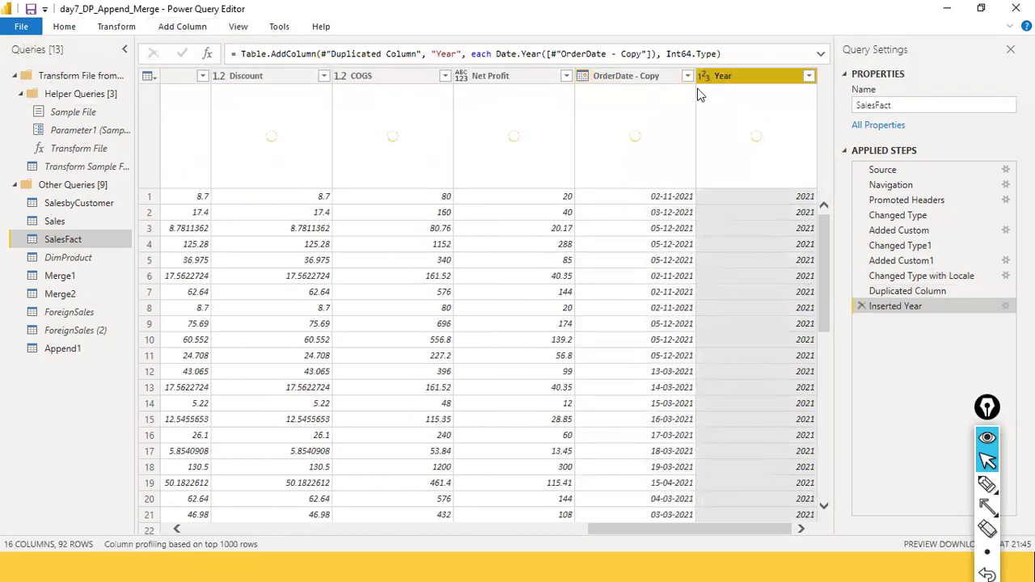
pyautogui.moveTo(749, 90)
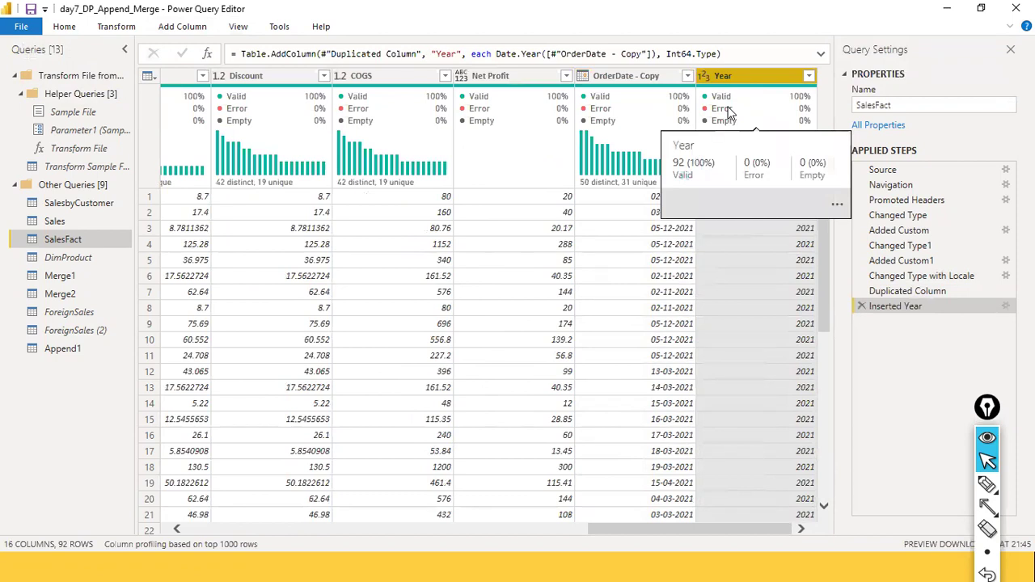
# Add a Month number column extracted from the OrderDate - Copy column.
pyautogui.click(651, 82)
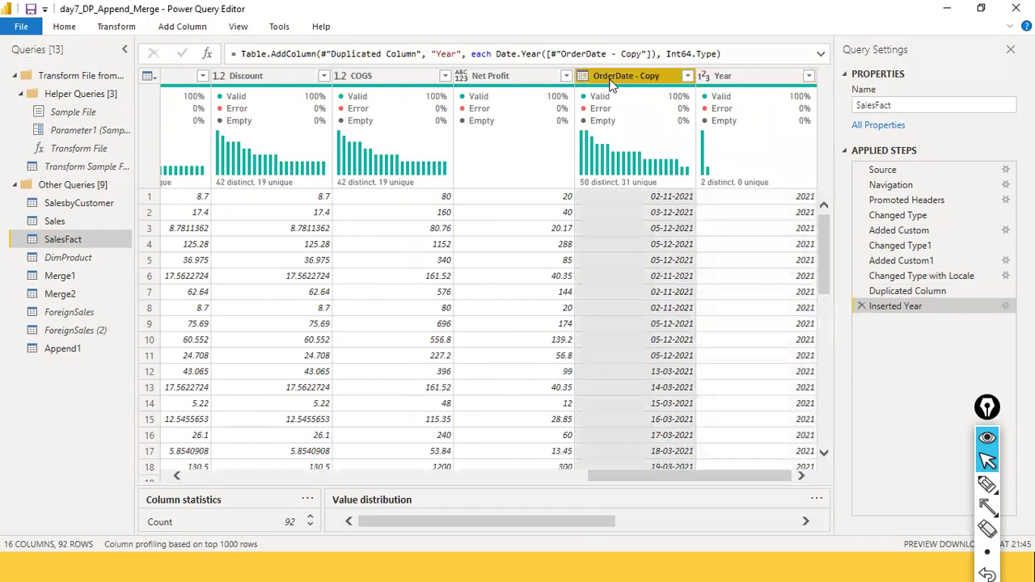
pyautogui.click(194, 29)
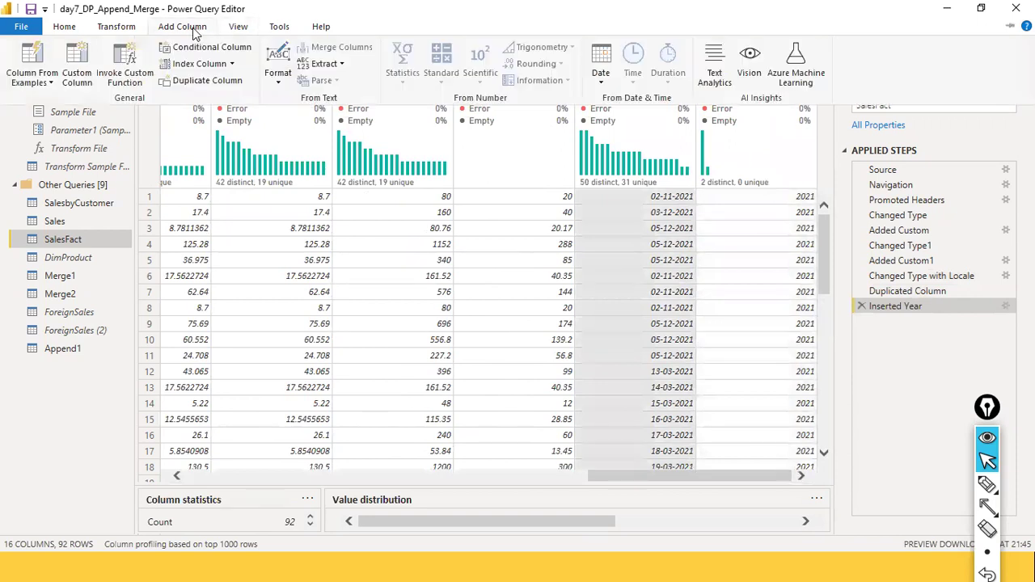
pyautogui.click(600, 81)
pyautogui.moveTo(624, 166)
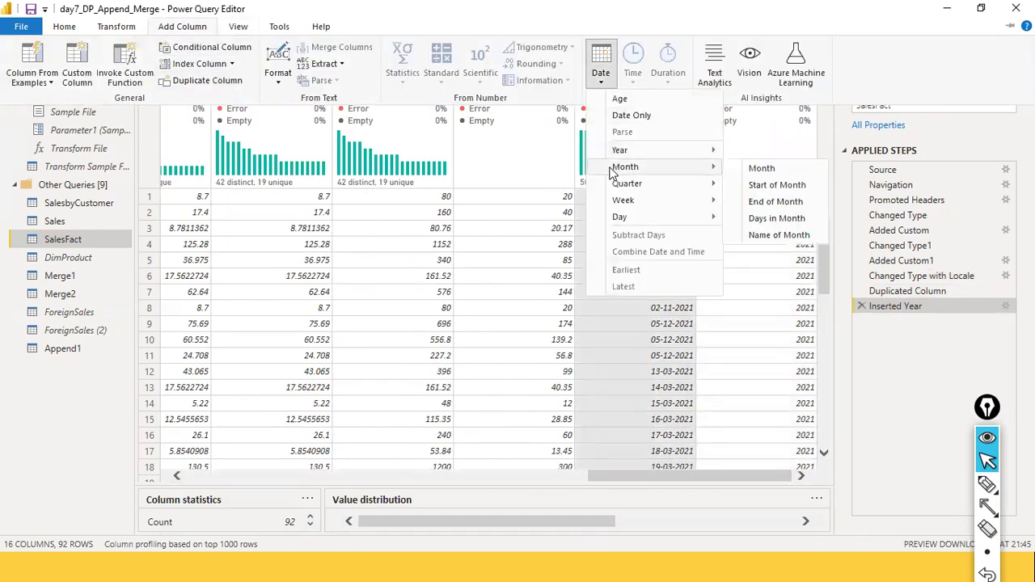
pyautogui.click(783, 170)
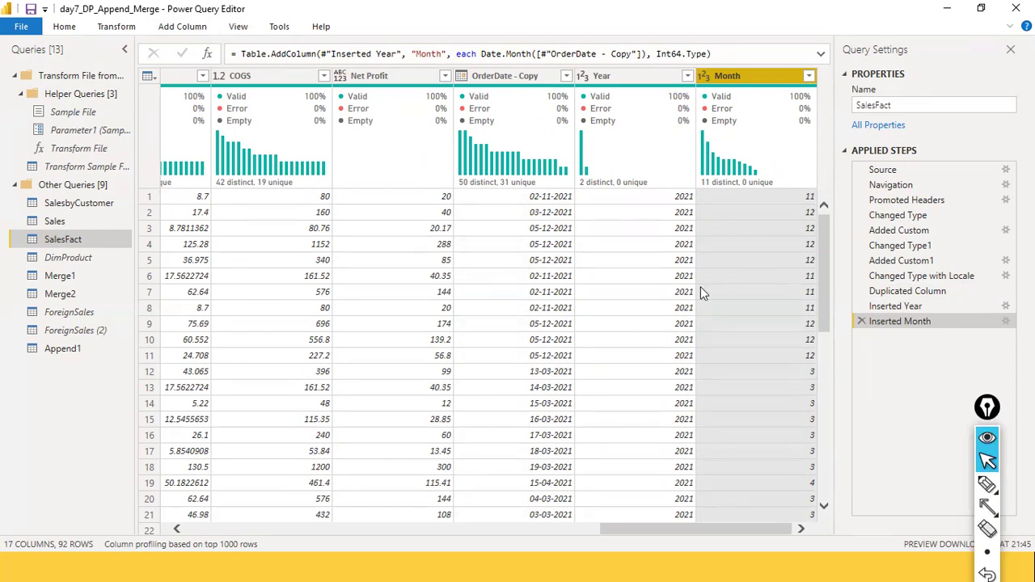
# Select the OrderDate - Copy column and start a new custom column named Quarter.
pyautogui.click(499, 522)
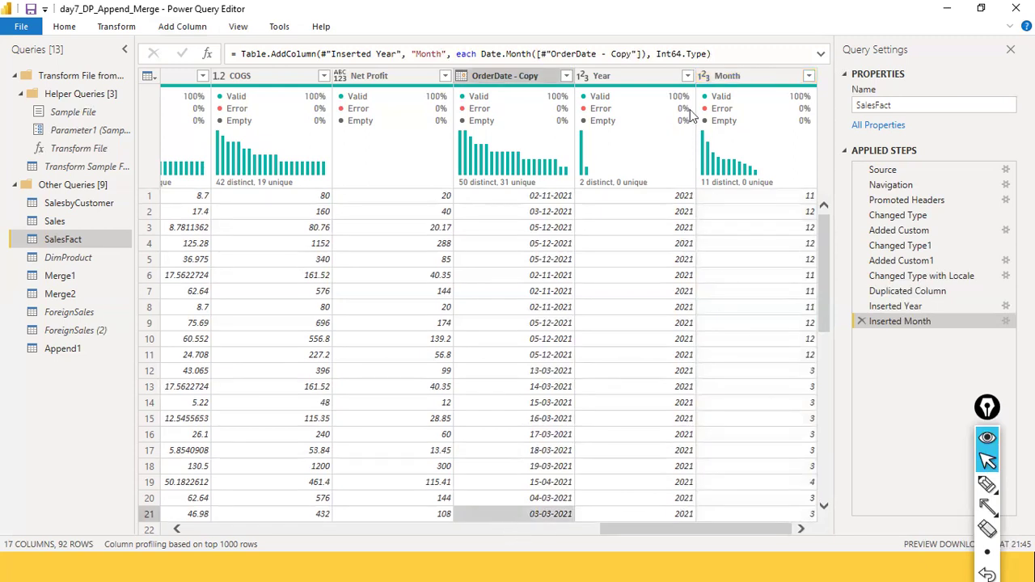
pyautogui.click(527, 76)
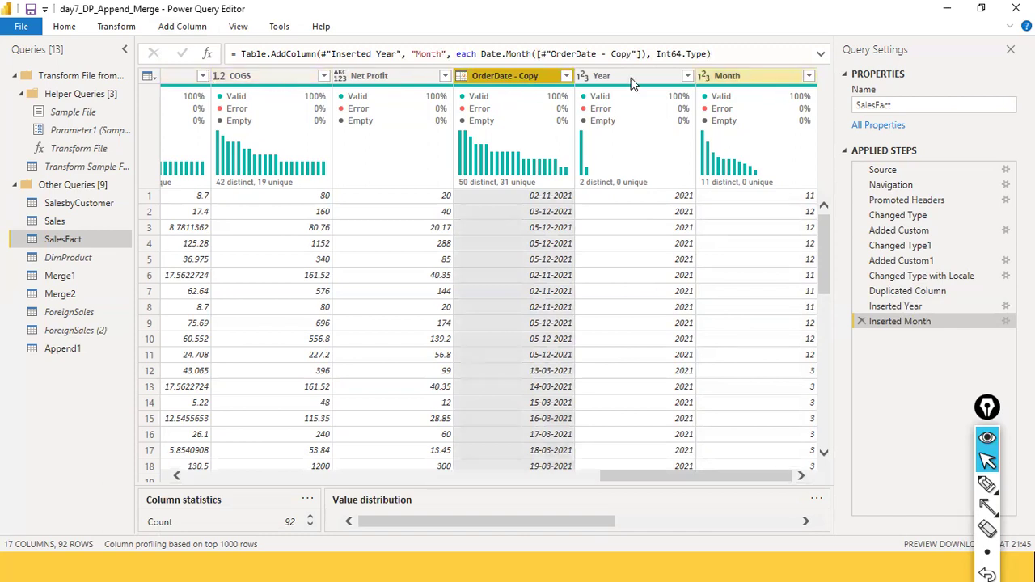
pyautogui.click(178, 26)
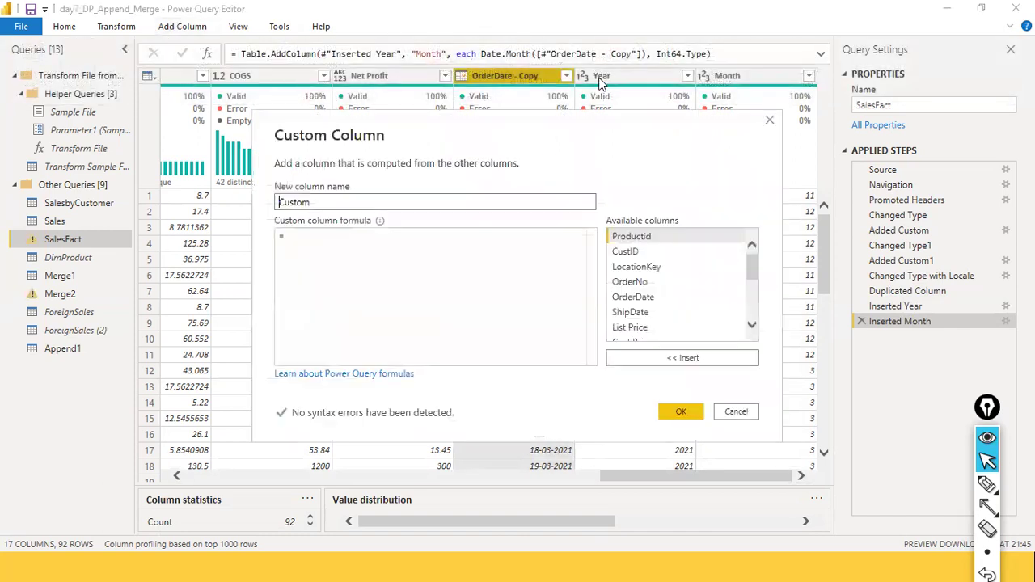
pyautogui.click(417, 198)
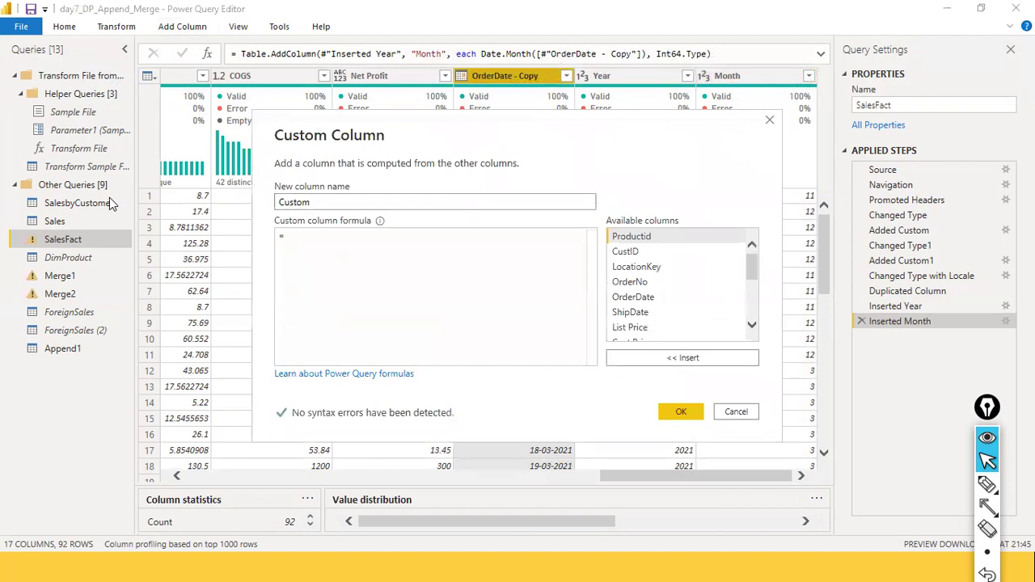
pyautogui.write('Quarter')
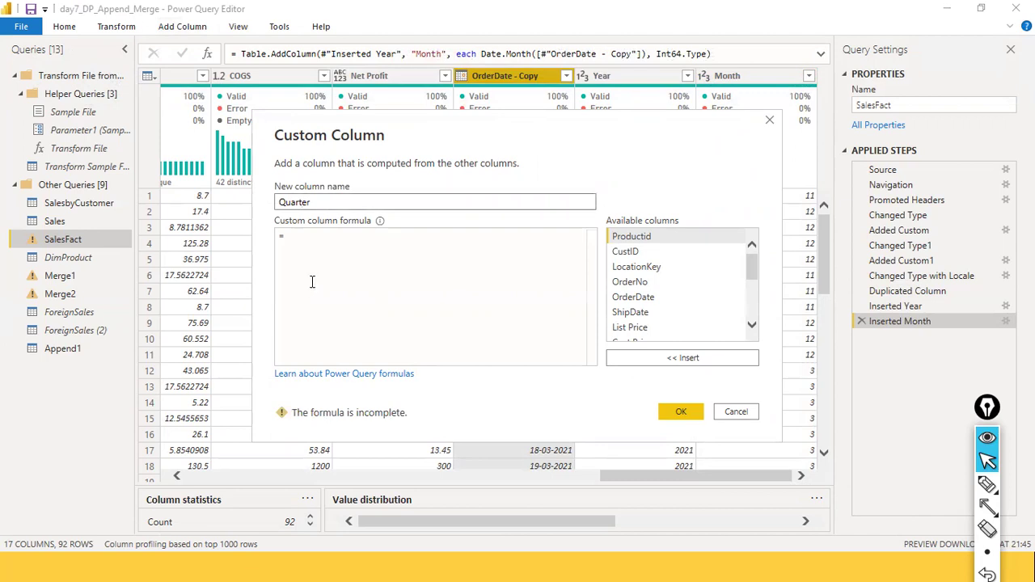
pyautogui.click(331, 236)
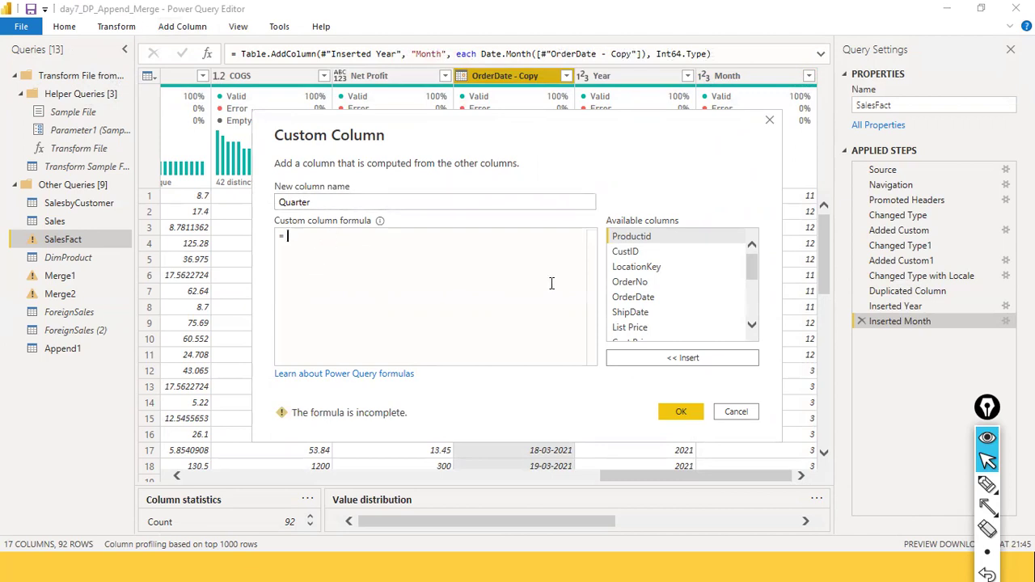
pyautogui.click(619, 299)
pyautogui.doubleClick(620, 299)
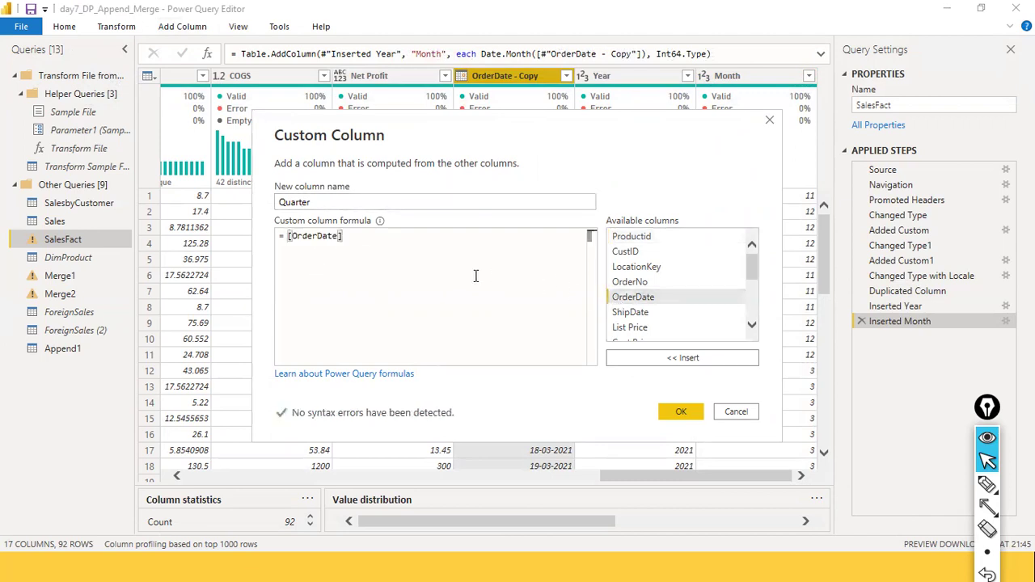
pyautogui.write('.d')
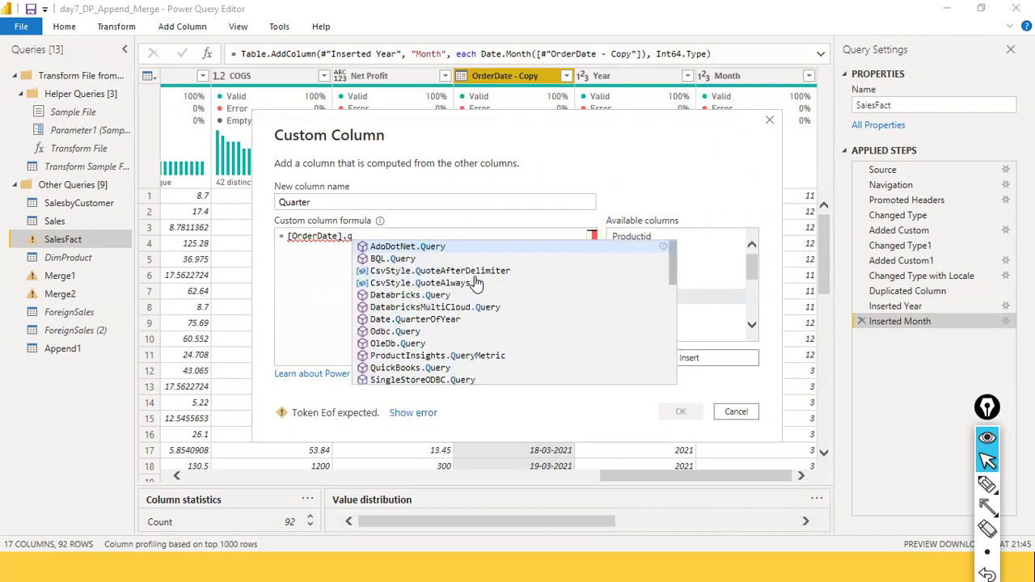
pyautogui.write('uar')
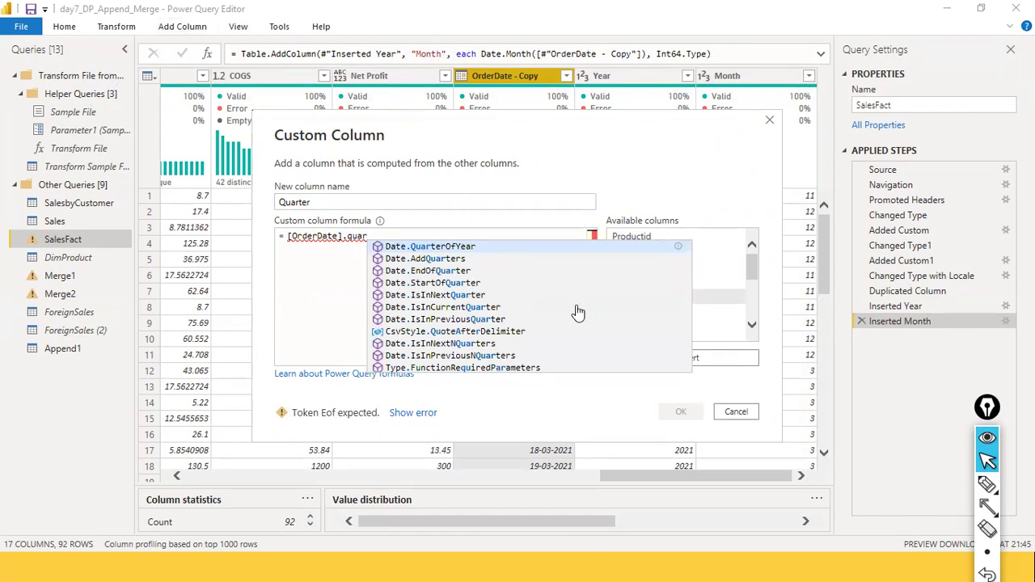
pyautogui.click(455, 247)
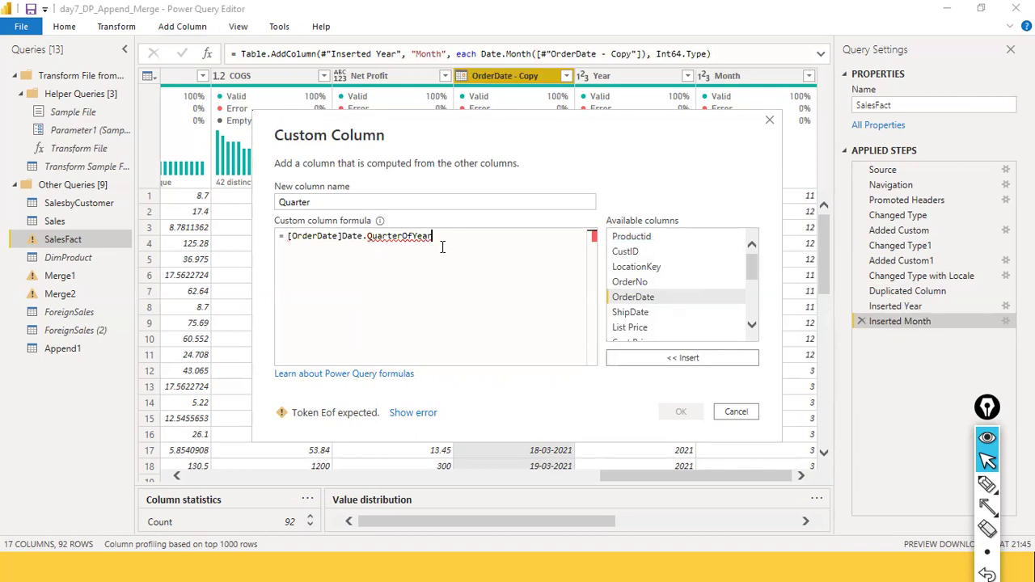
pyautogui.click(341, 240)
pyautogui.press('Home')
pyautogui.hotkey('ctrl', 'shift', 'Right')
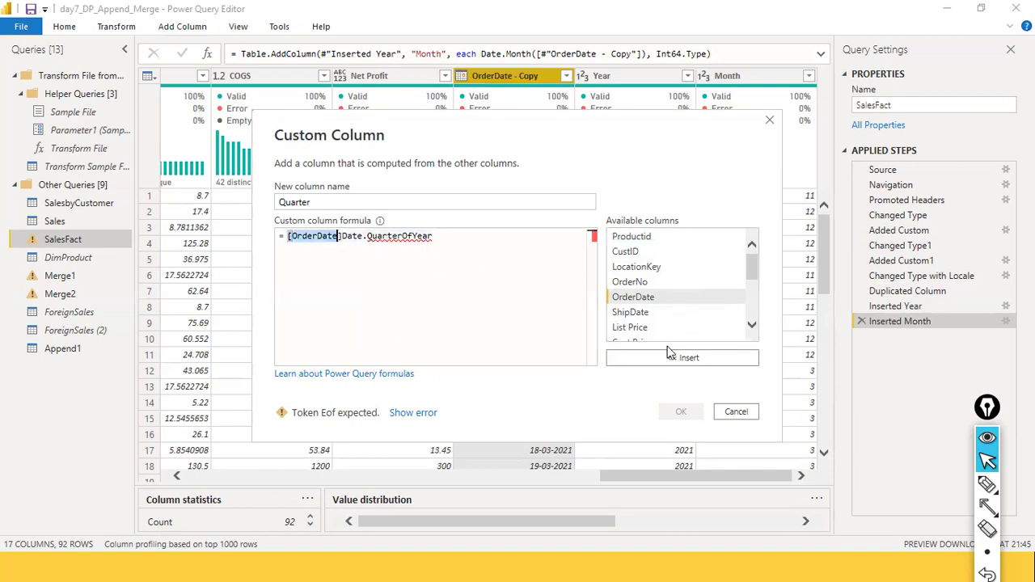
pyautogui.hotkey('ctrl', 'shift', 'Right')
pyautogui.hotkey('ctrl', 'shift', 'Right')
pyautogui.press('BackSpace')
# Set the Quarter column's formula to Date.QuarterOfYear([OrderDate]) and add the column to the table.
pyautogui.write('qu')
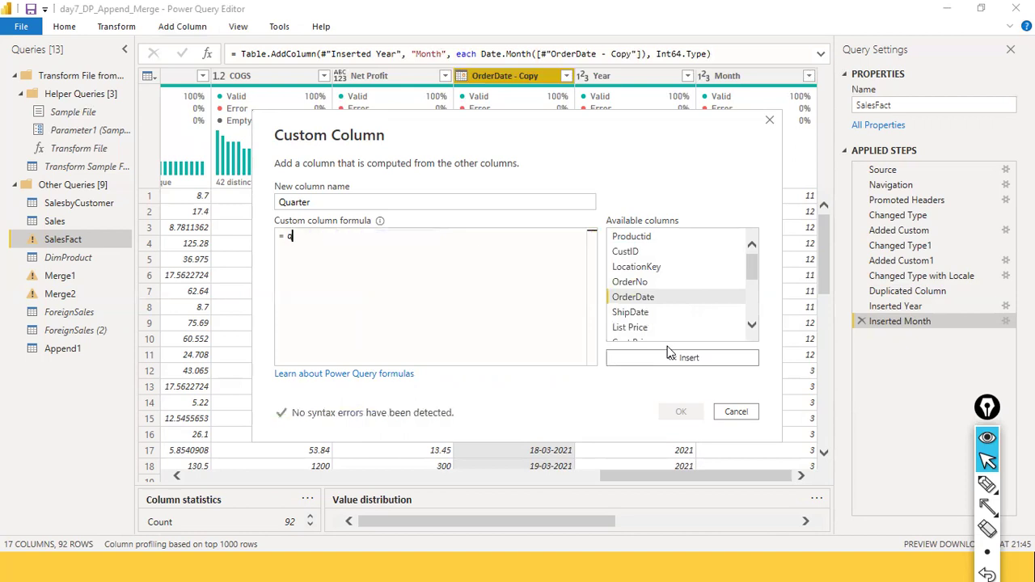
pyautogui.write('ar')
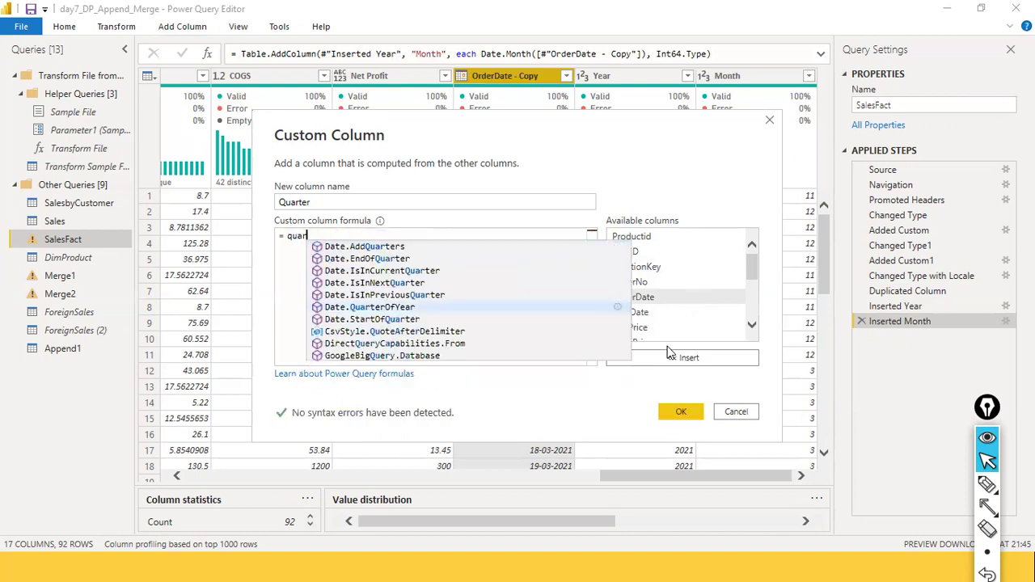
pyautogui.write('toer')
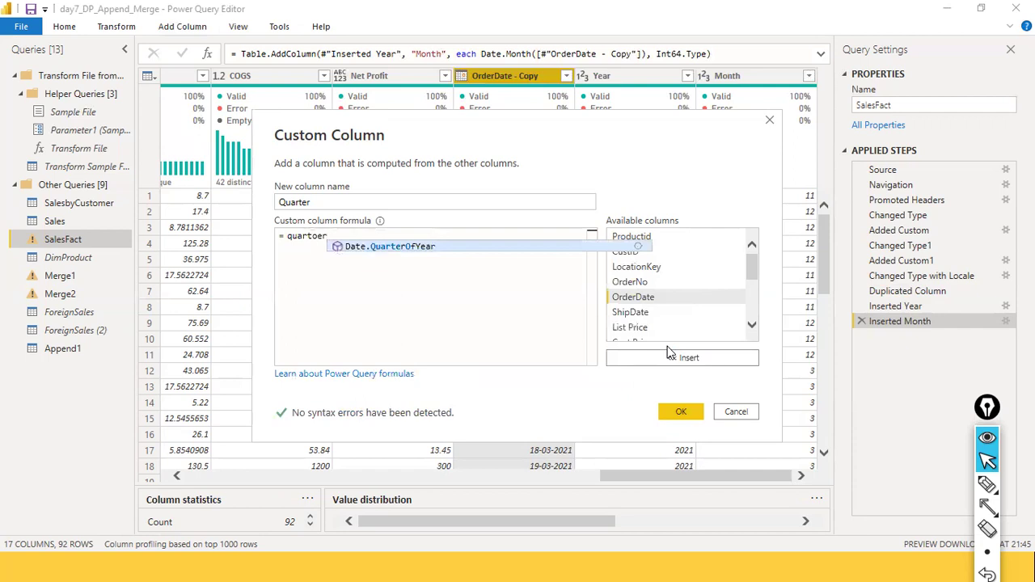
pyautogui.press('Tab')
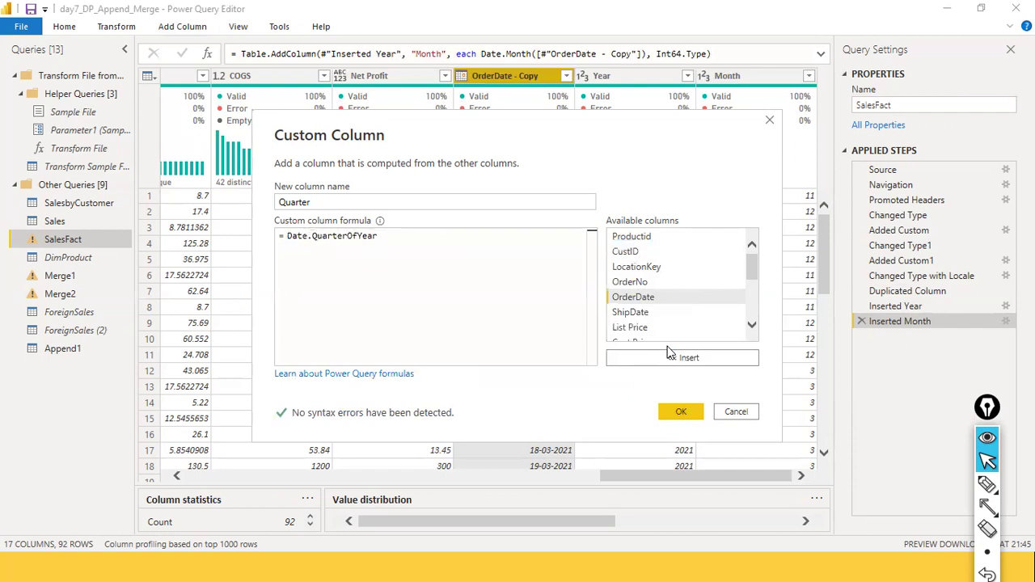
pyautogui.write('(')
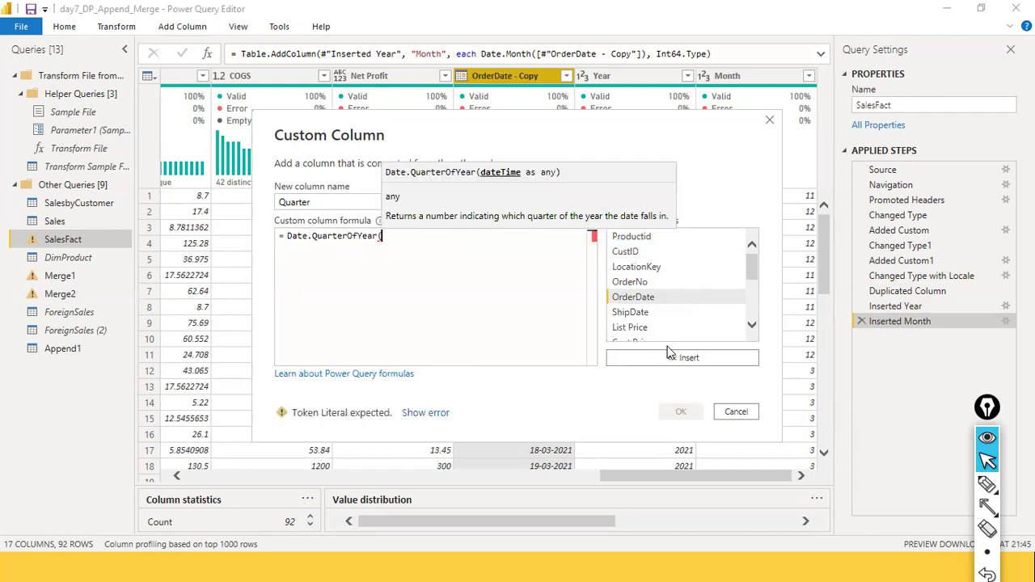
pyautogui.doubleClick(650, 294)
pyautogui.write(')')
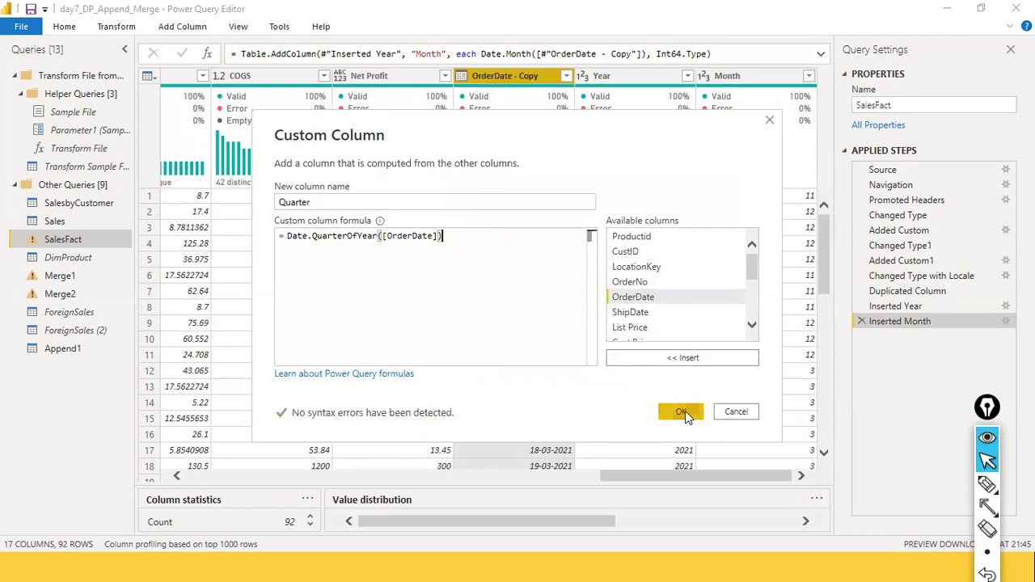
pyautogui.click(683, 411)
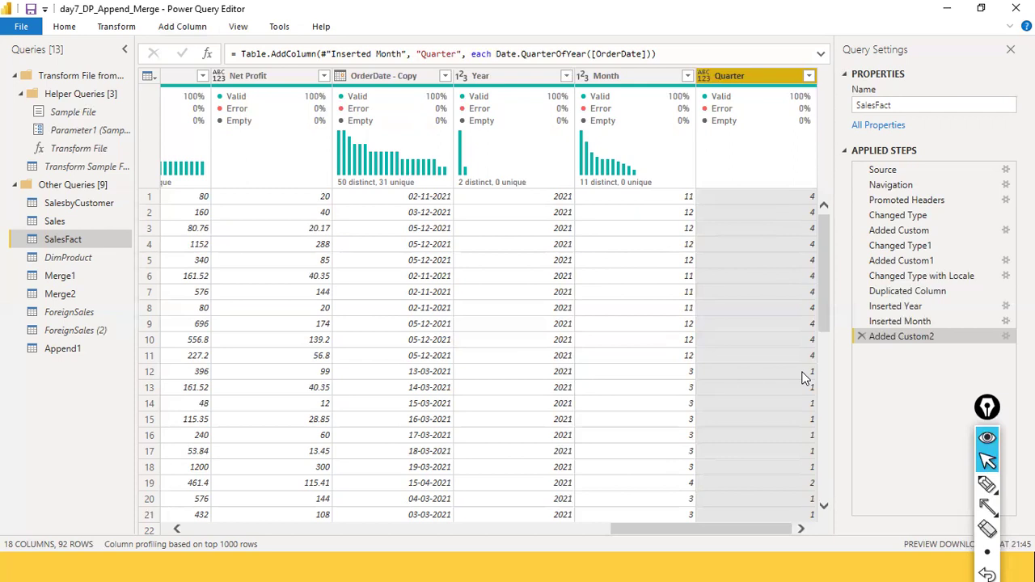
# Examine the Quarter values down the table and the profiles of the COGS and Net Profit columns.
pyautogui.scroll(-10, 805, 378)
pyautogui.scroll(10, 804, 378)
pyautogui.click(246, 29)
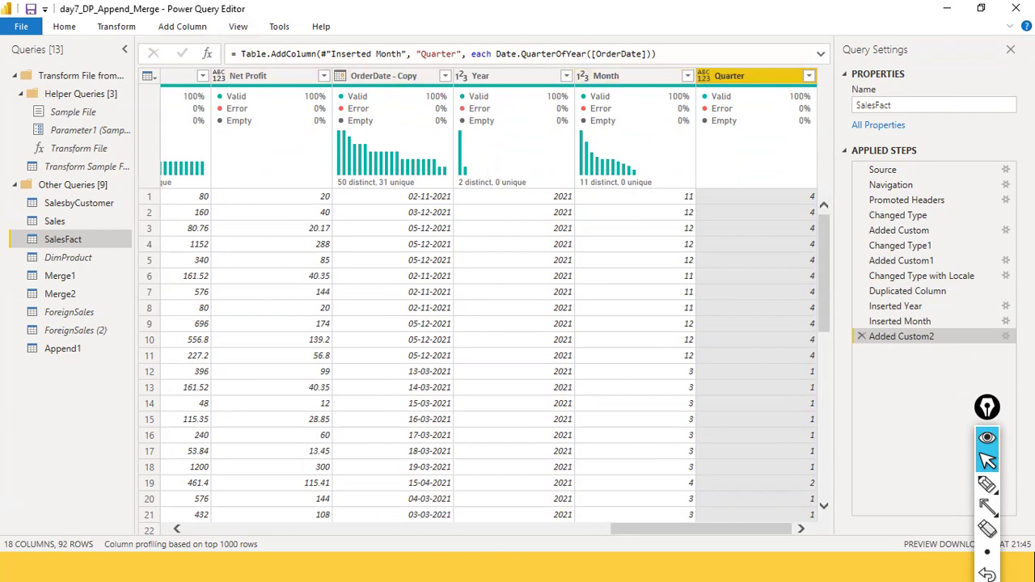
pyautogui.click(526, 530)
pyautogui.moveTo(525, 533); pyautogui.dragTo(586, 530)
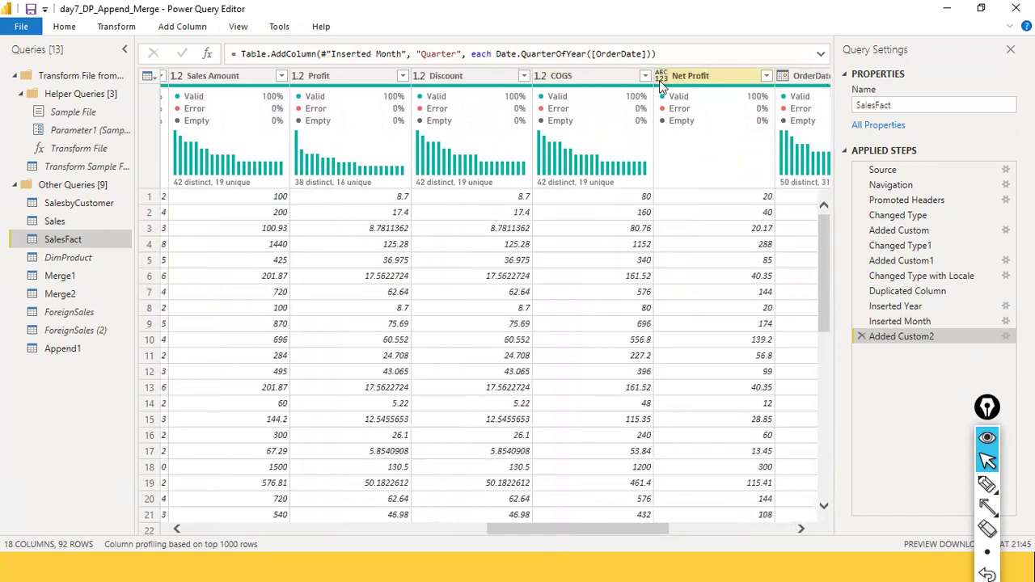
pyautogui.moveTo(669, 99)
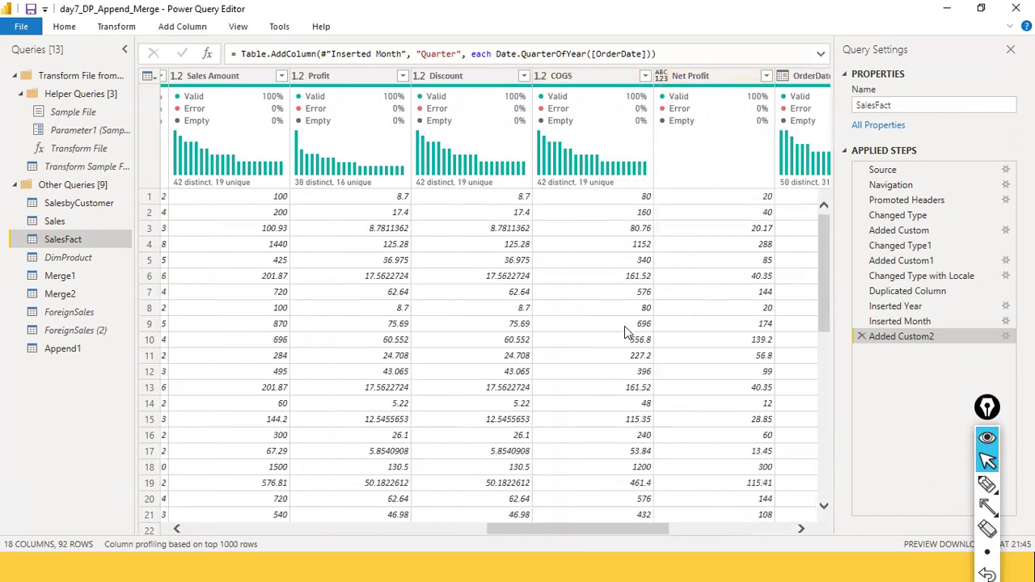
pyautogui.click(605, 76)
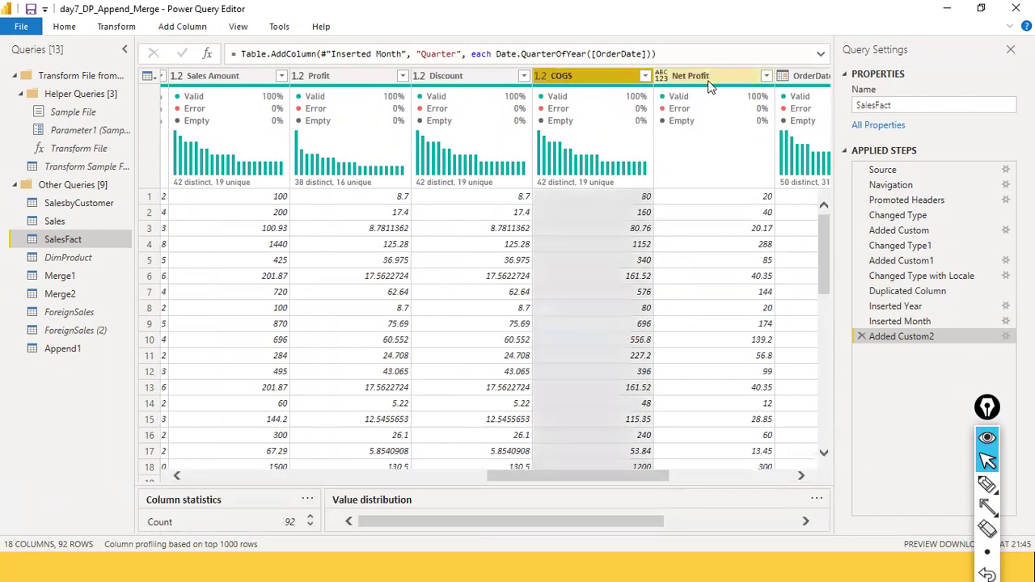
pyautogui.click(708, 80)
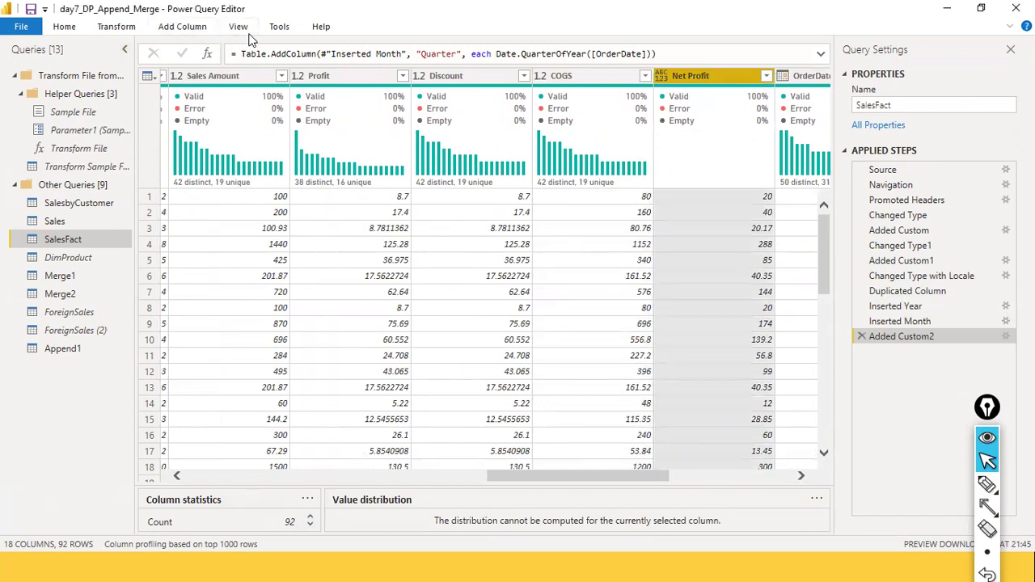
# Start a new conditional column and name it Price Bucket.
pyautogui.click(183, 27)
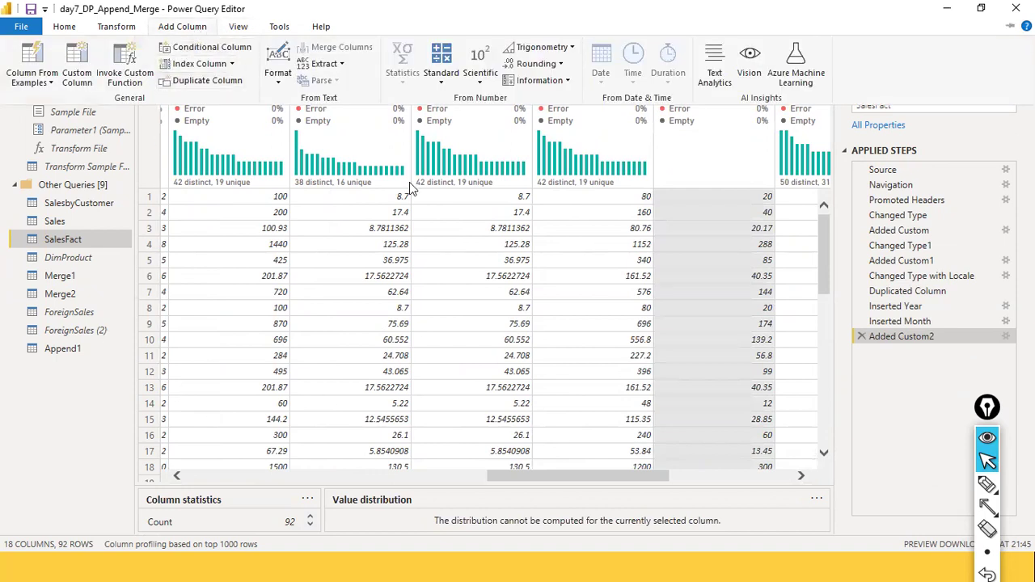
pyautogui.click(231, 48)
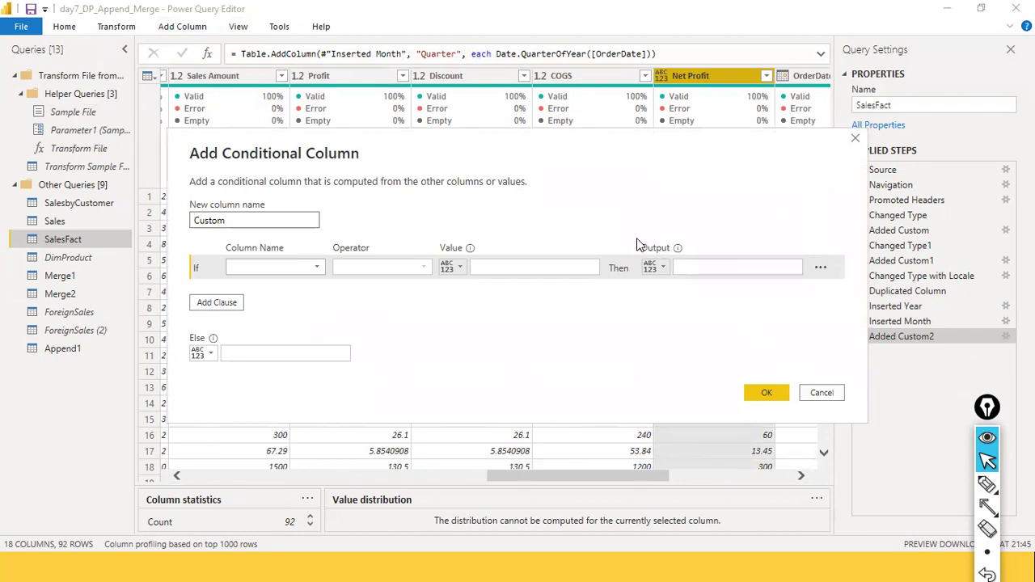
pyautogui.doubleClick(230, 222)
pyautogui.write('Price Bucket')
pyautogui.press('Tab')
pyautogui.press('Tab')
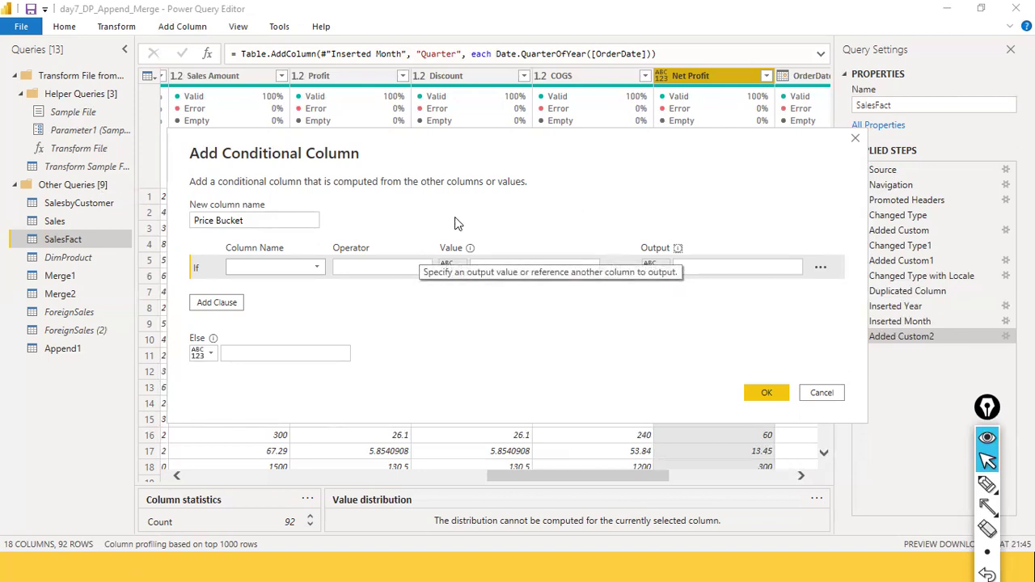
# Define the first condition so that List Price is less than or equal to 50 outputs Low.
pyautogui.click(319, 270)
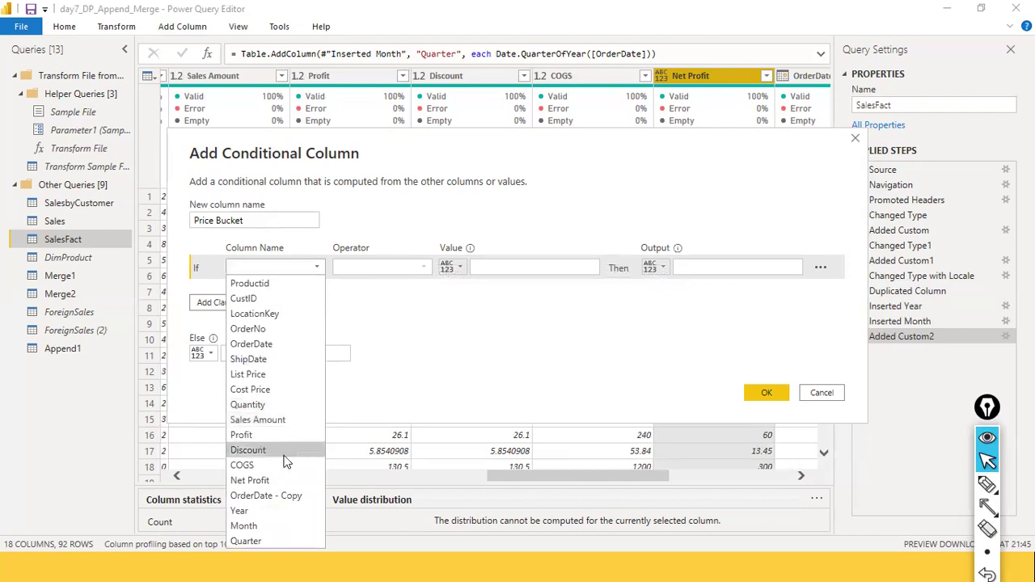
pyautogui.click(277, 373)
pyautogui.click(475, 269)
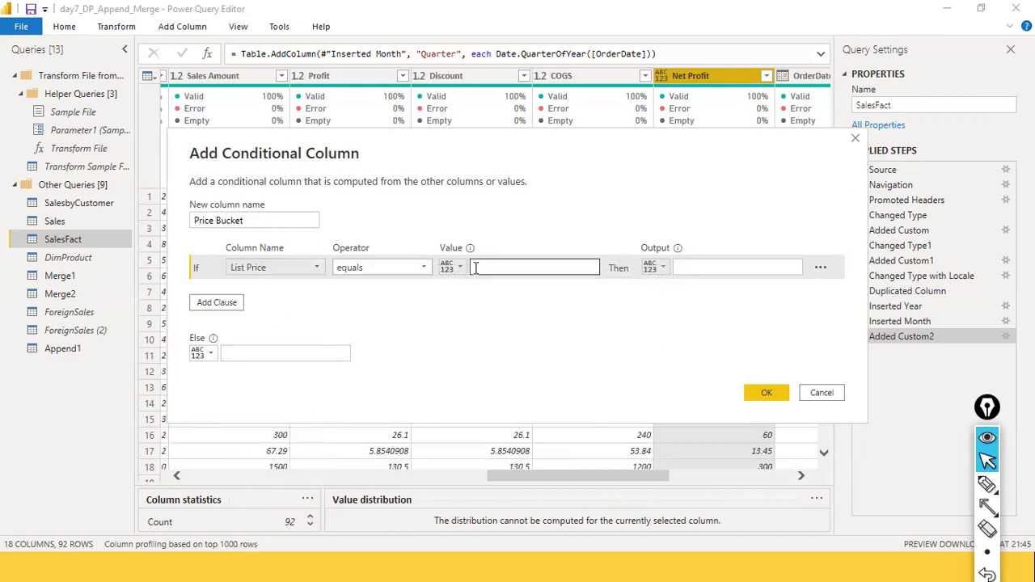
pyautogui.click(426, 267)
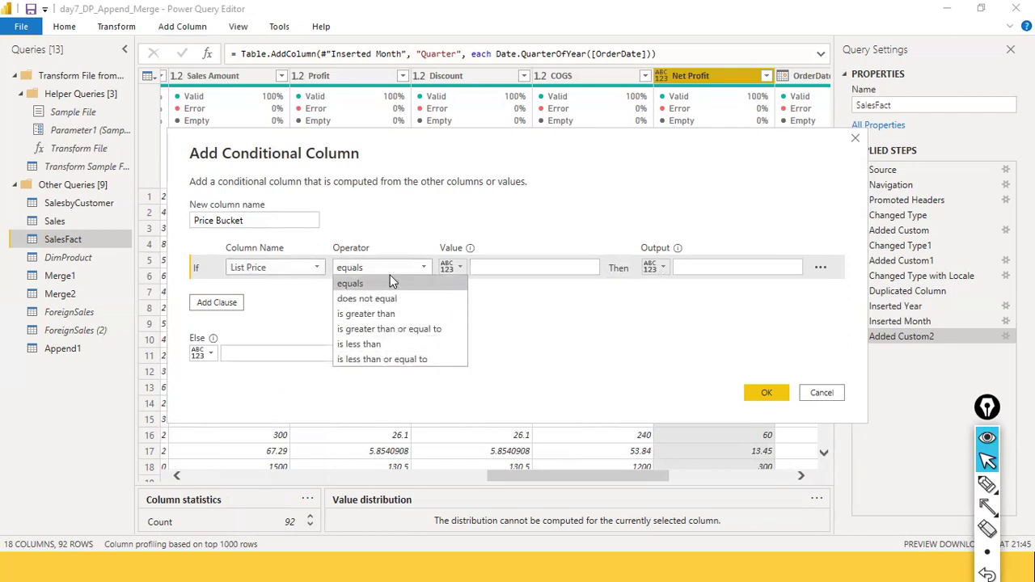
pyautogui.click(406, 359)
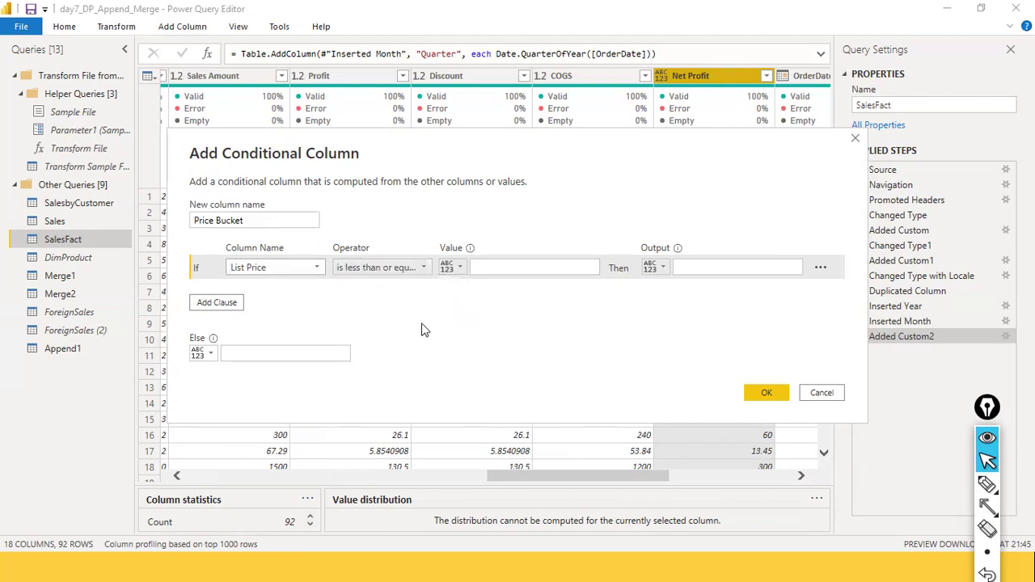
pyautogui.click(455, 268)
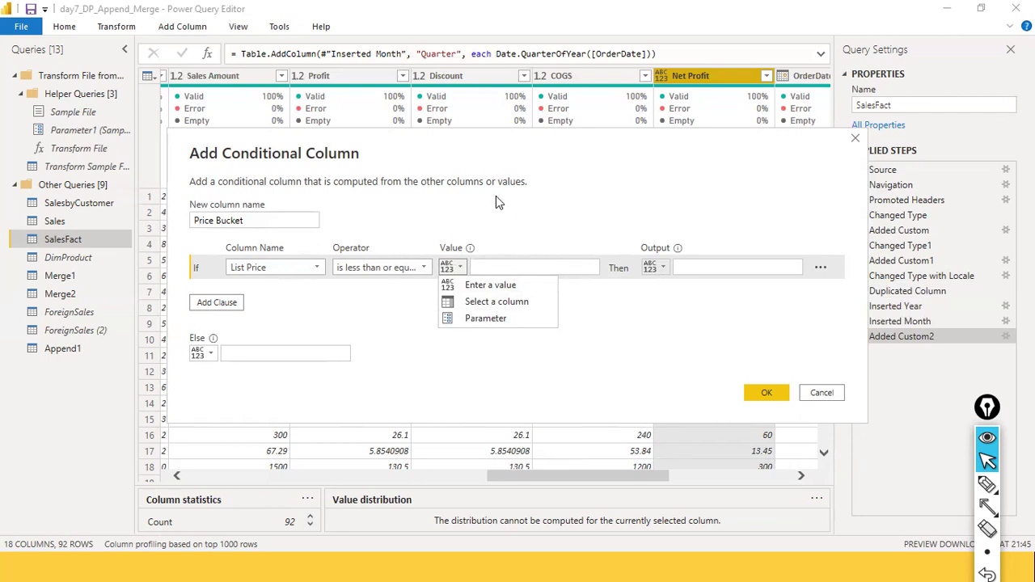
pyautogui.click(511, 288)
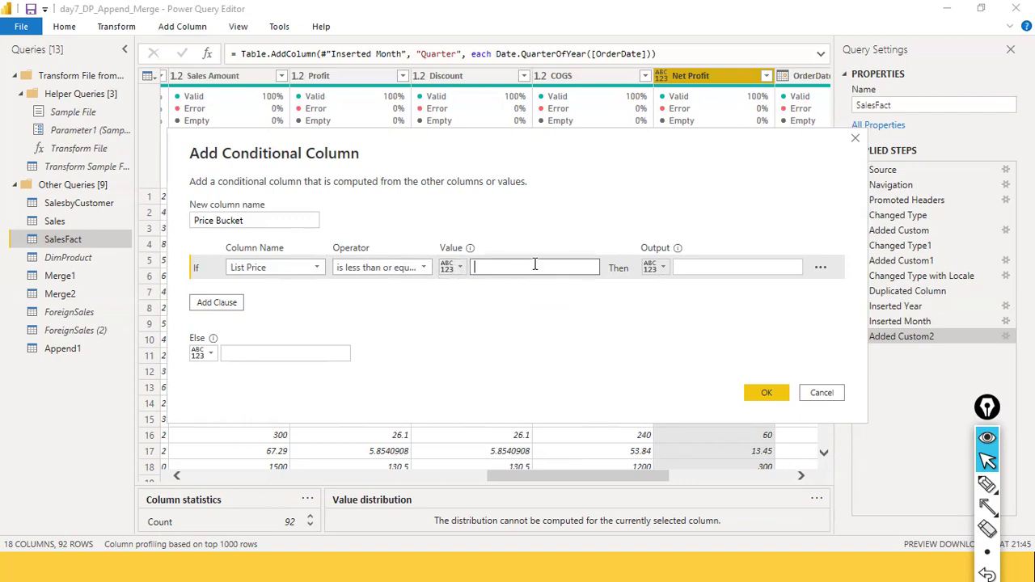
pyautogui.write('50')
pyautogui.press('Tab')
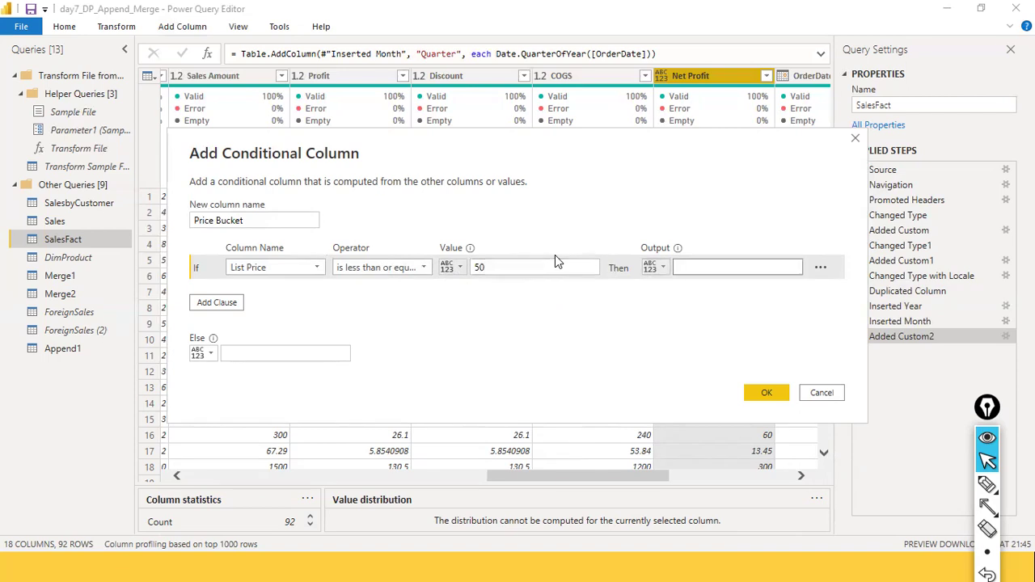
pyautogui.write('Low')
# Add a second clause to the Price Bucket column that tests List Price and outputs Medium.
pyautogui.click(217, 306)
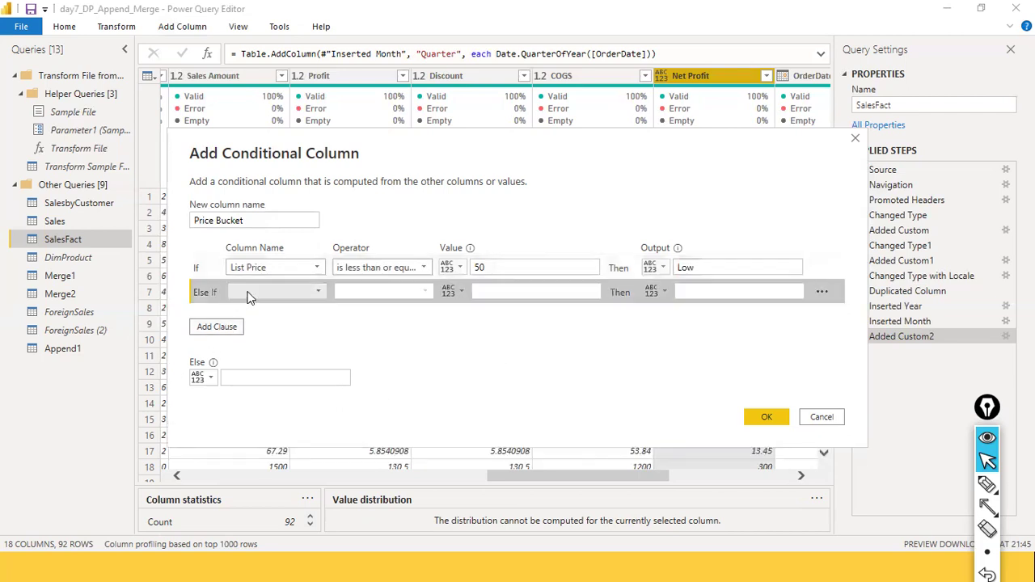
pyautogui.click(319, 292)
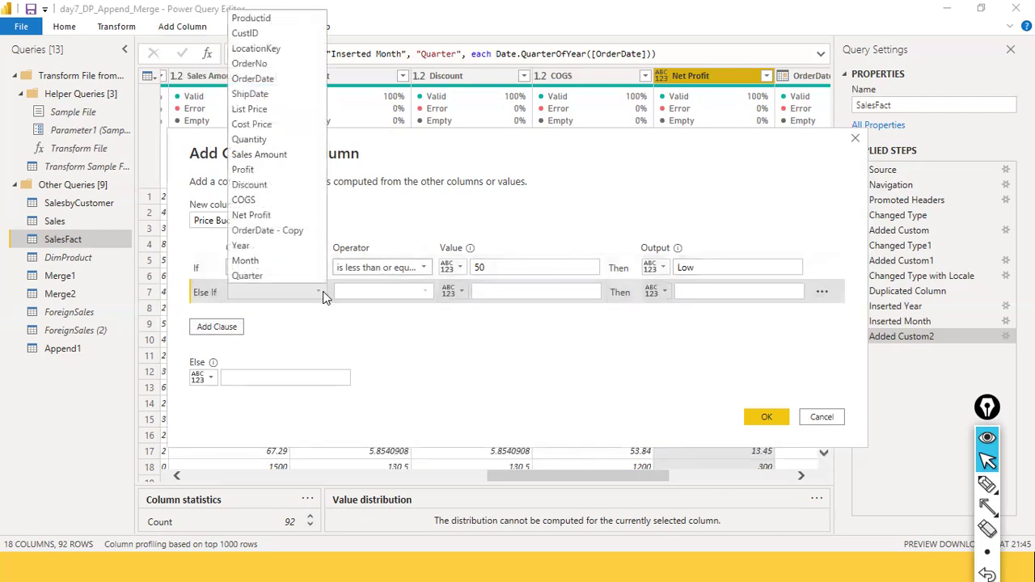
pyautogui.click(295, 110)
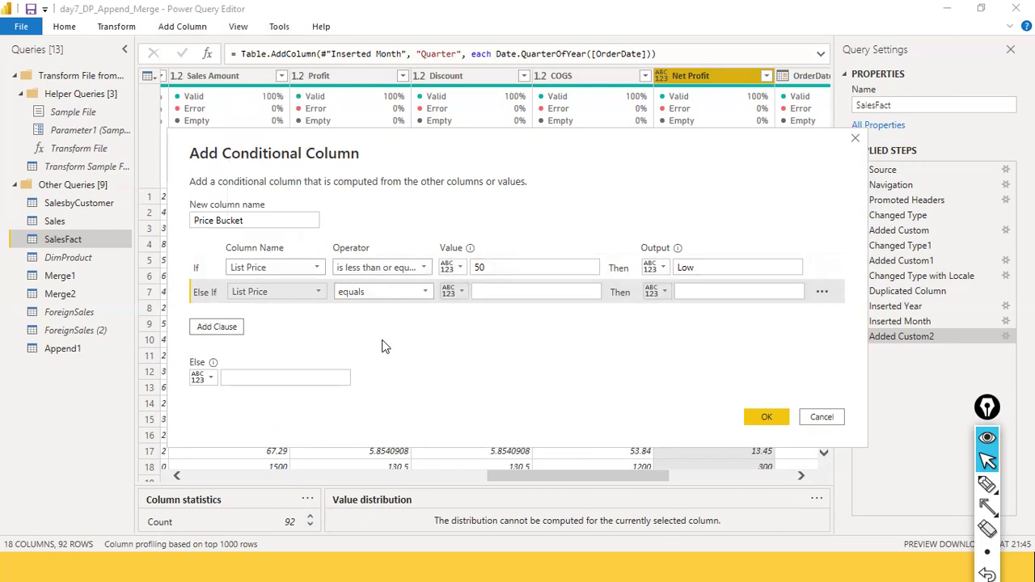
pyautogui.click(718, 292)
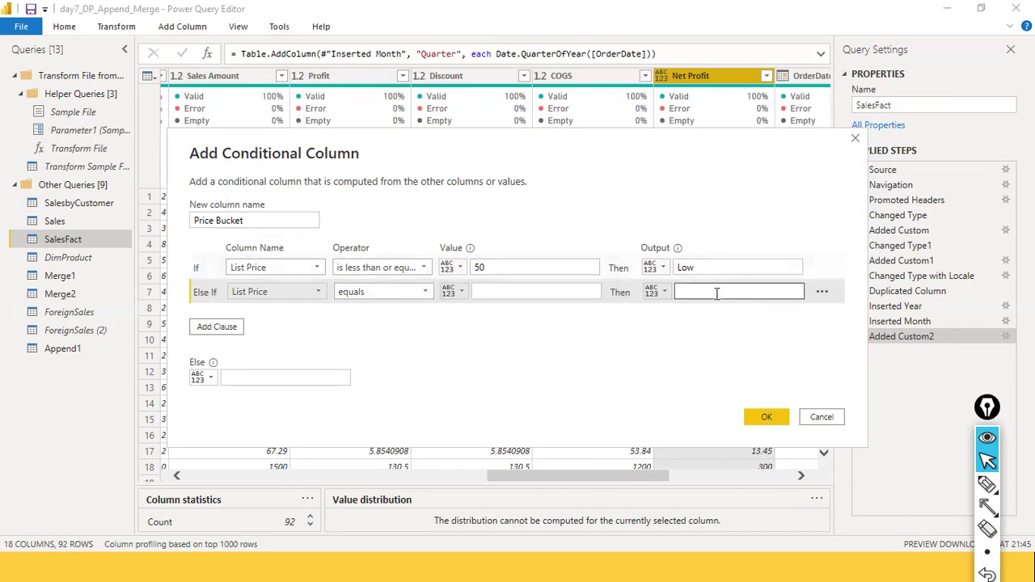
pyautogui.write('Me')
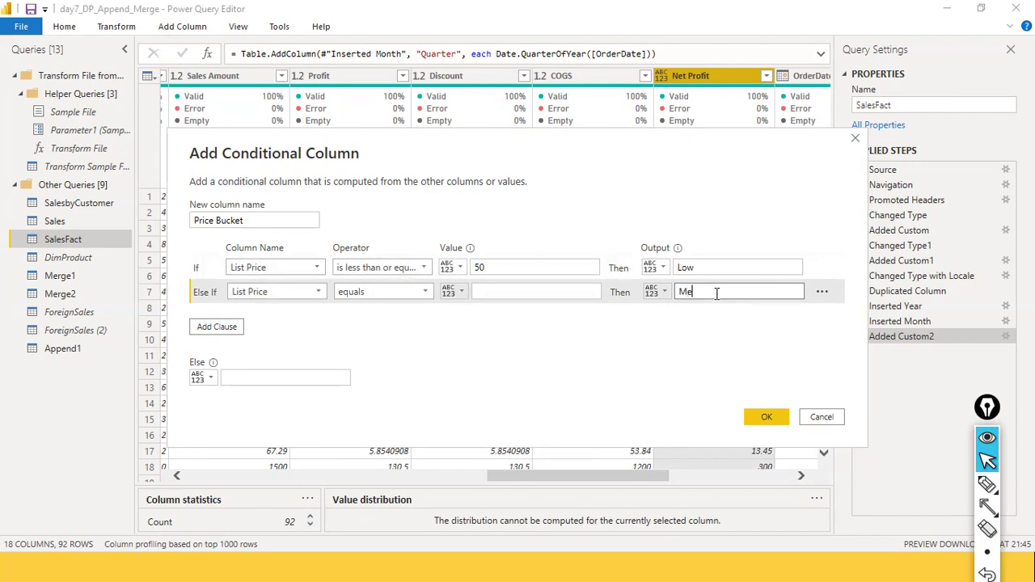
pyautogui.write('dium')
# Set the second clause's condition to is greater than 50 and add the Price Bucket column to the table.
pyautogui.click(427, 293)
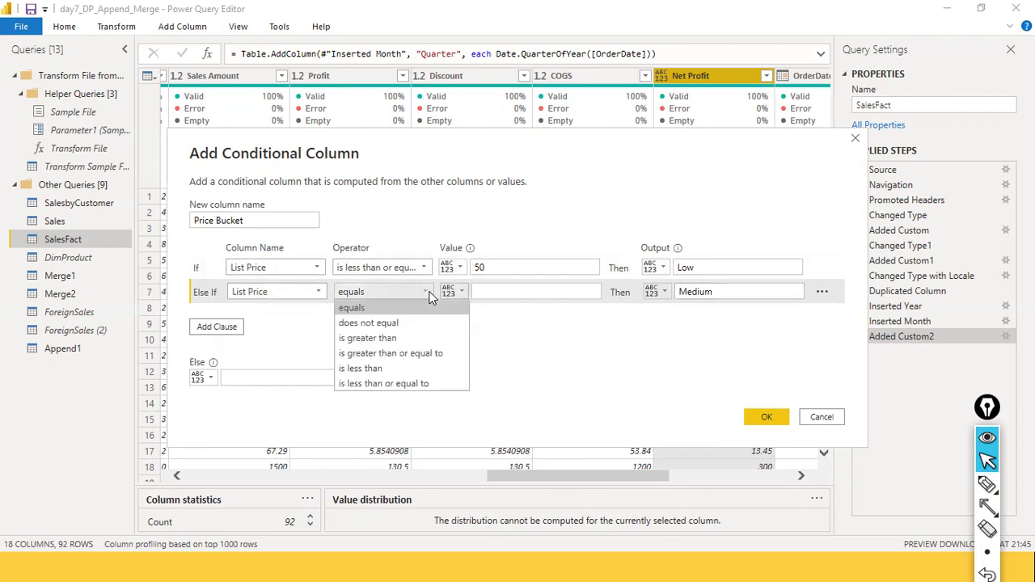
pyautogui.click(396, 338)
pyautogui.click(493, 292)
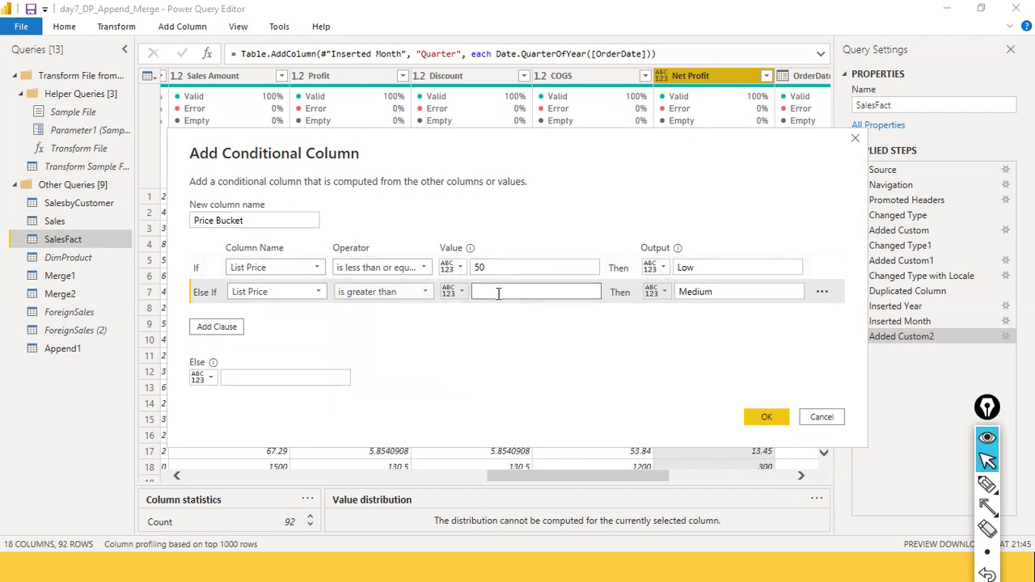
pyautogui.write('50')
pyautogui.click(480, 271)
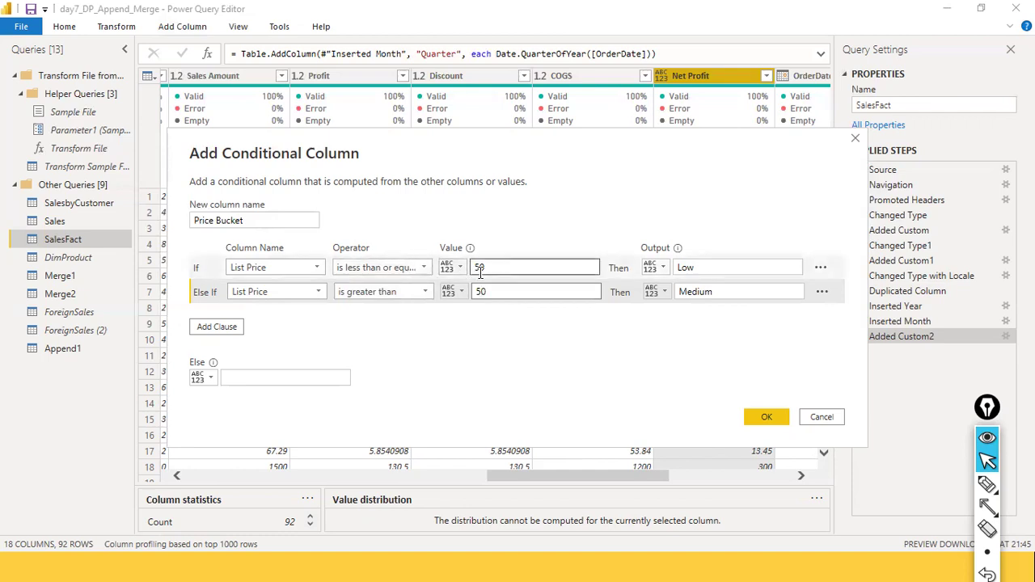
pyautogui.click(492, 291)
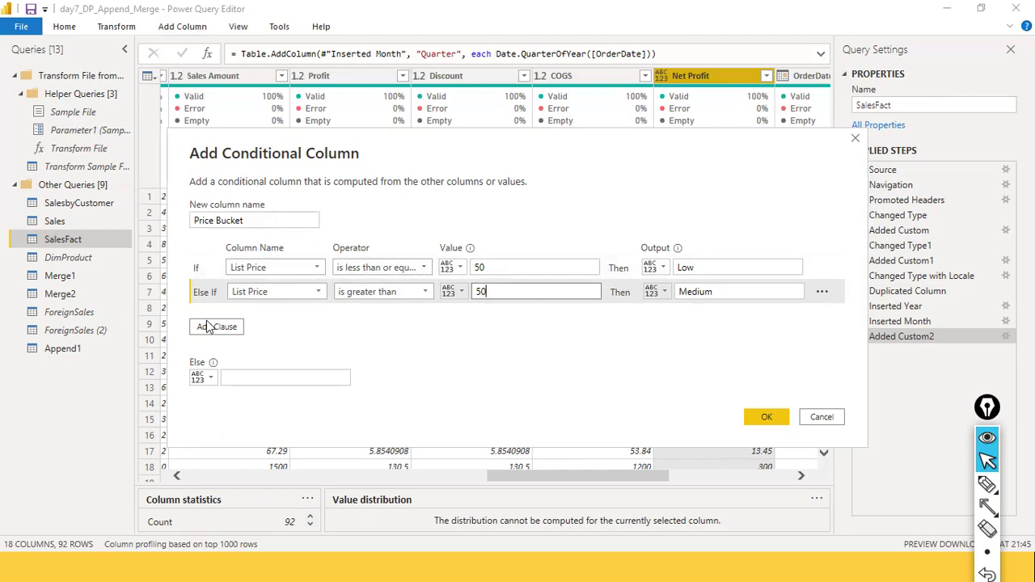
pyautogui.click(760, 420)
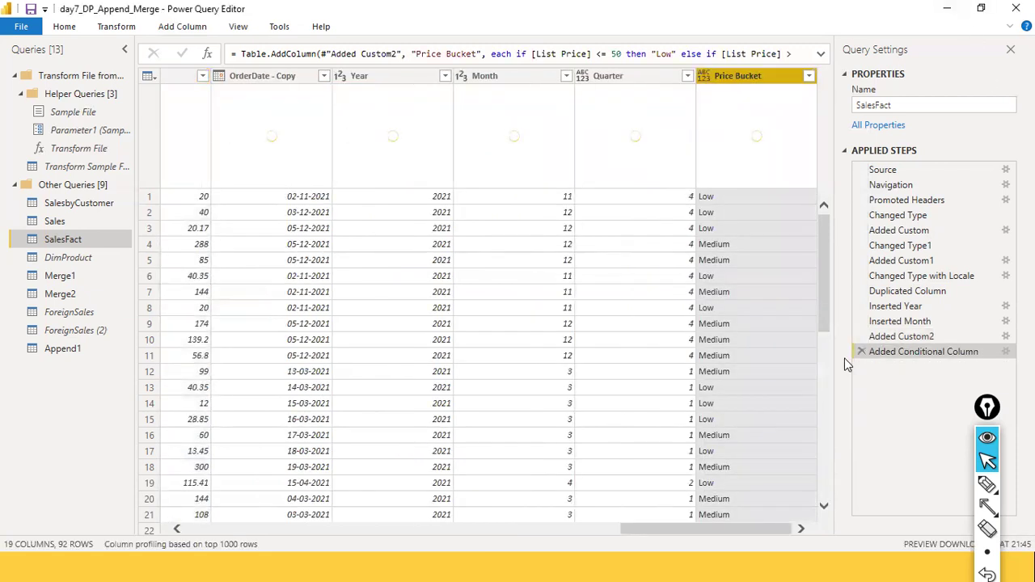
# Reopen the Price Bucket conditional column's settings and add a third clause that tests List Price.
pyautogui.scroll(-4, 797, 283)
pyautogui.scroll(-19, 797, 286)
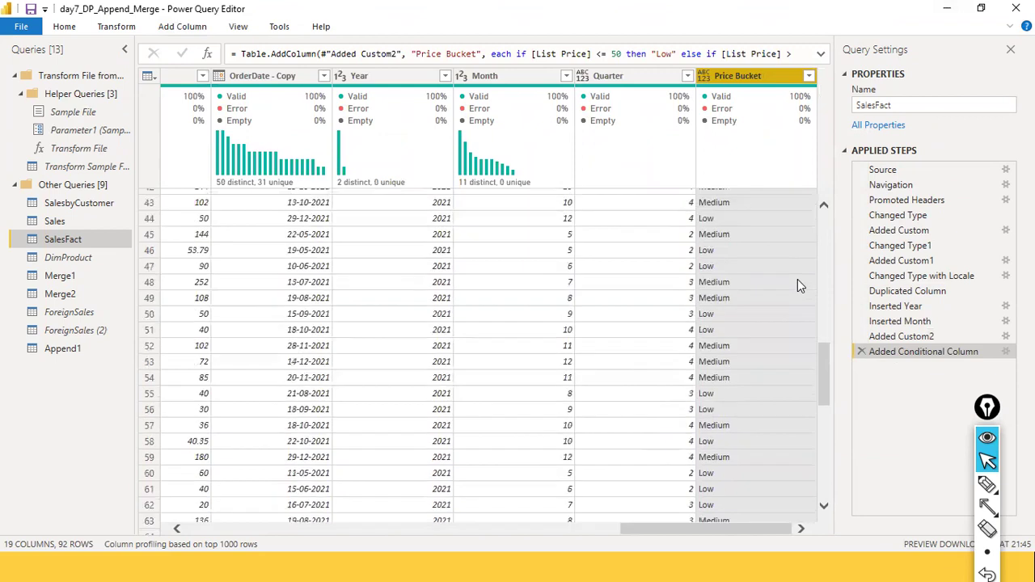
pyautogui.scroll(20, 797, 285)
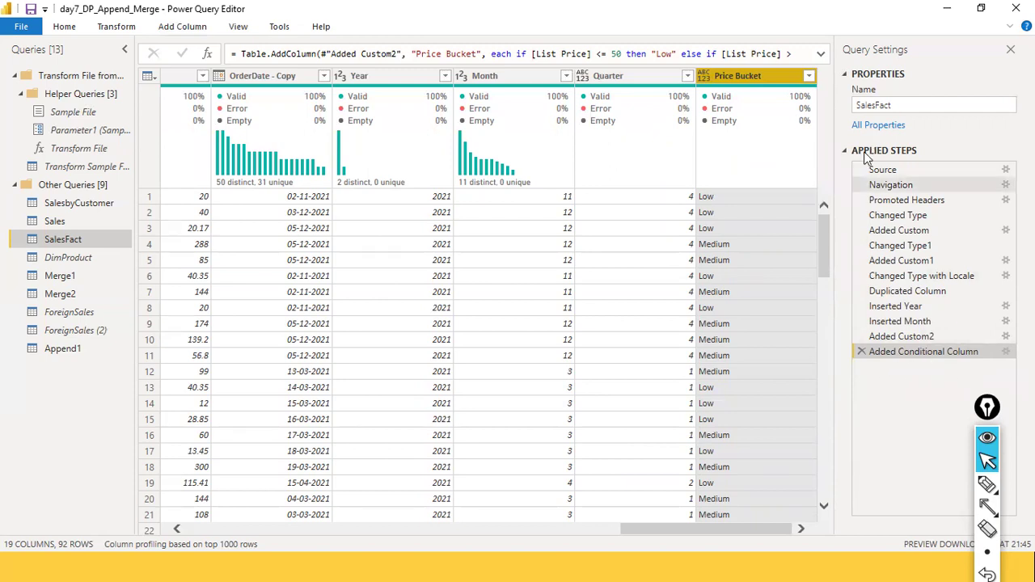
pyautogui.click(1006, 354)
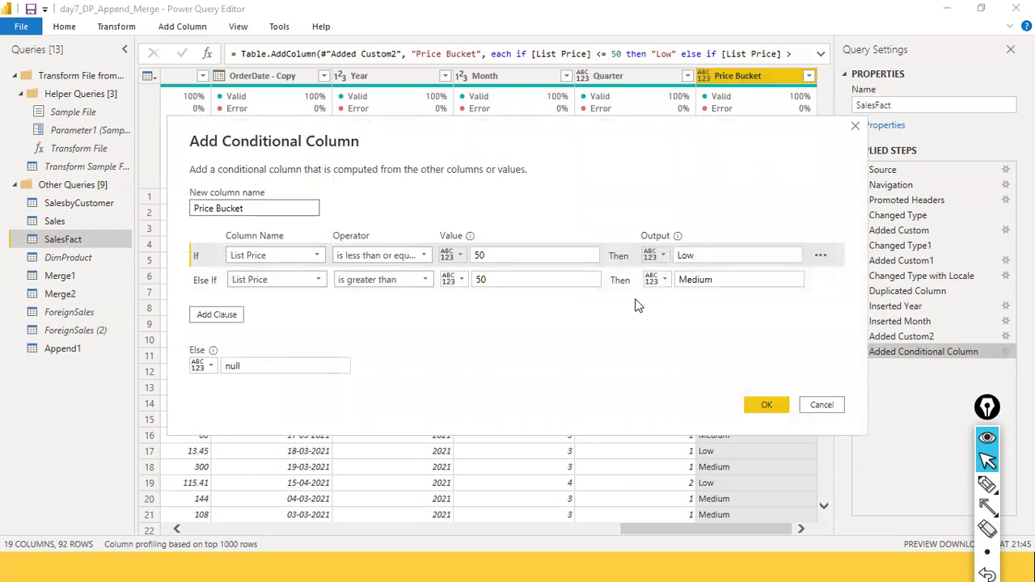
pyautogui.click(230, 314)
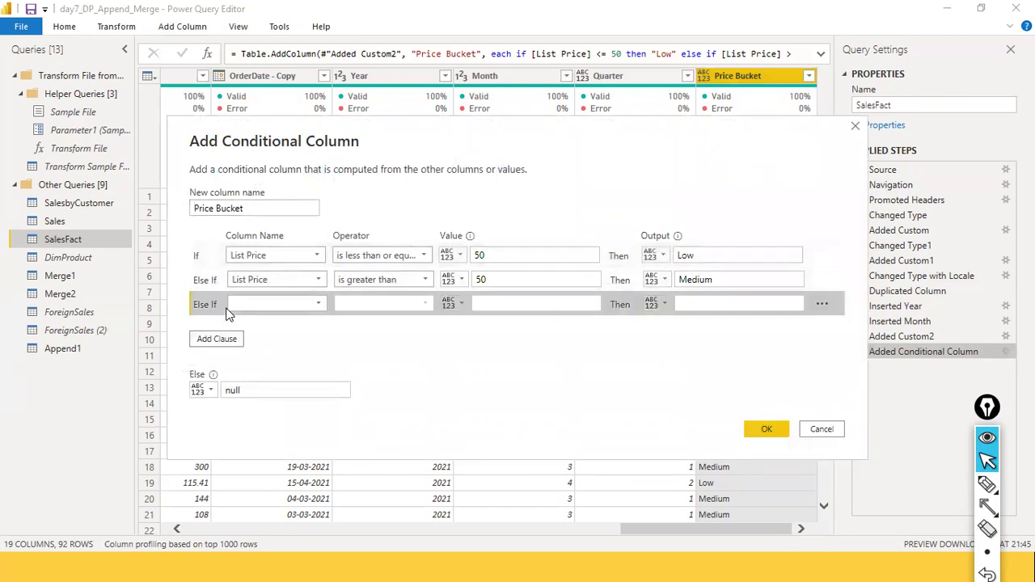
pyautogui.click(315, 307)
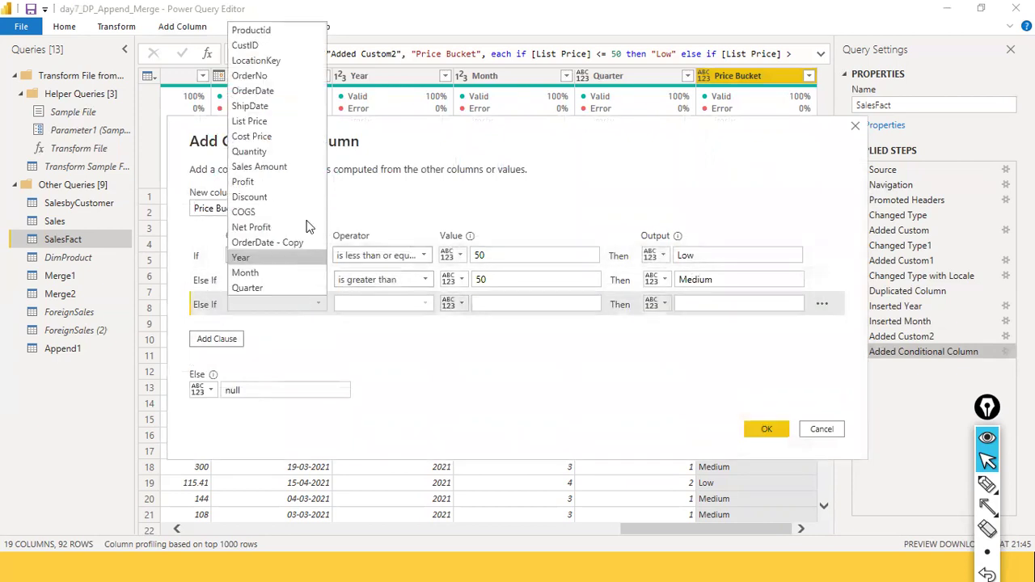
pyautogui.click(288, 121)
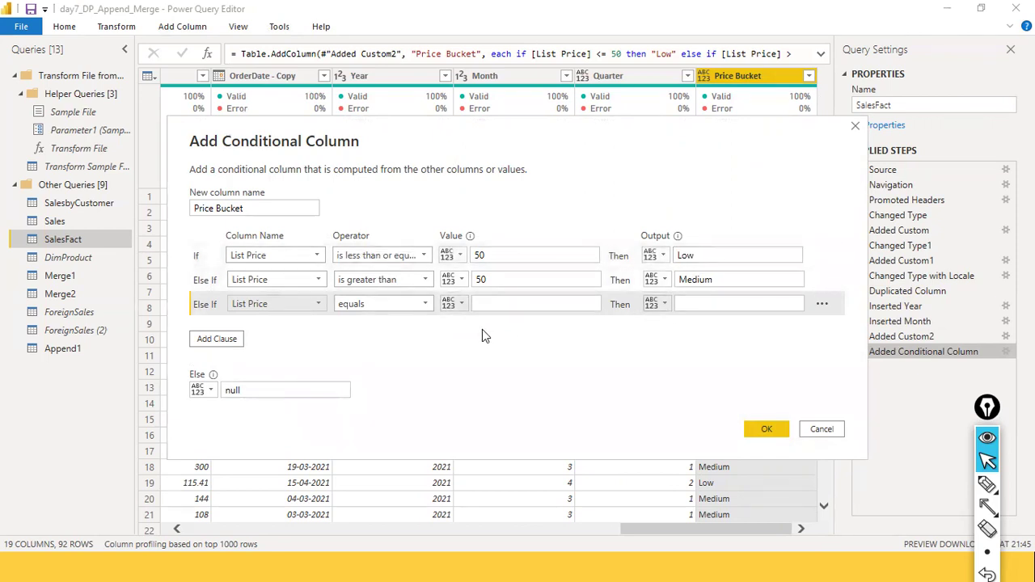
# Set the third clause to is greater than or equal to 100 with High as its output.
pyautogui.click(424, 305)
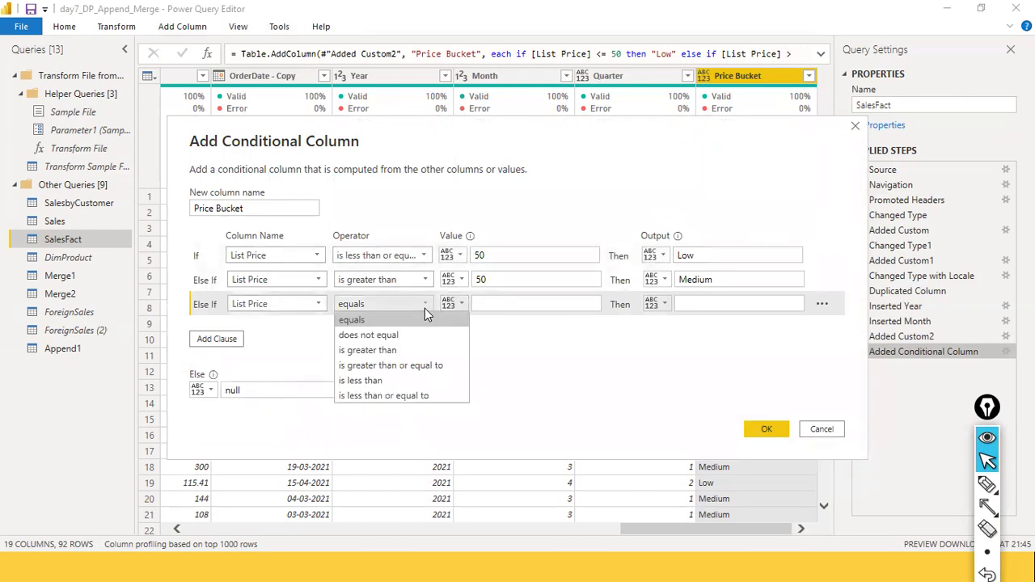
pyautogui.click(441, 365)
pyautogui.click(496, 305)
pyautogui.write('1000')
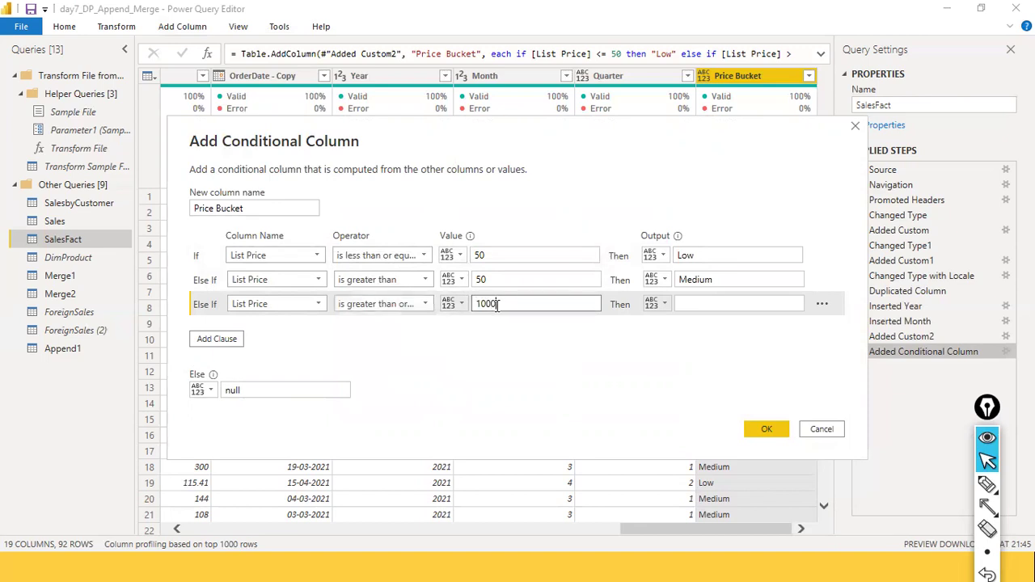
pyautogui.press('BackSpace')
pyautogui.click(745, 302)
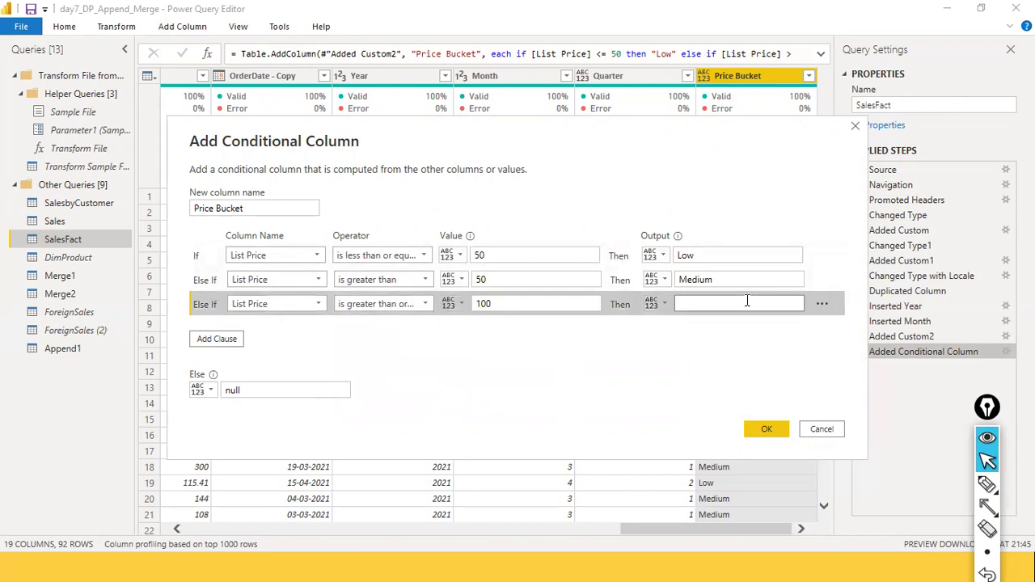
pyautogui.write('igh')
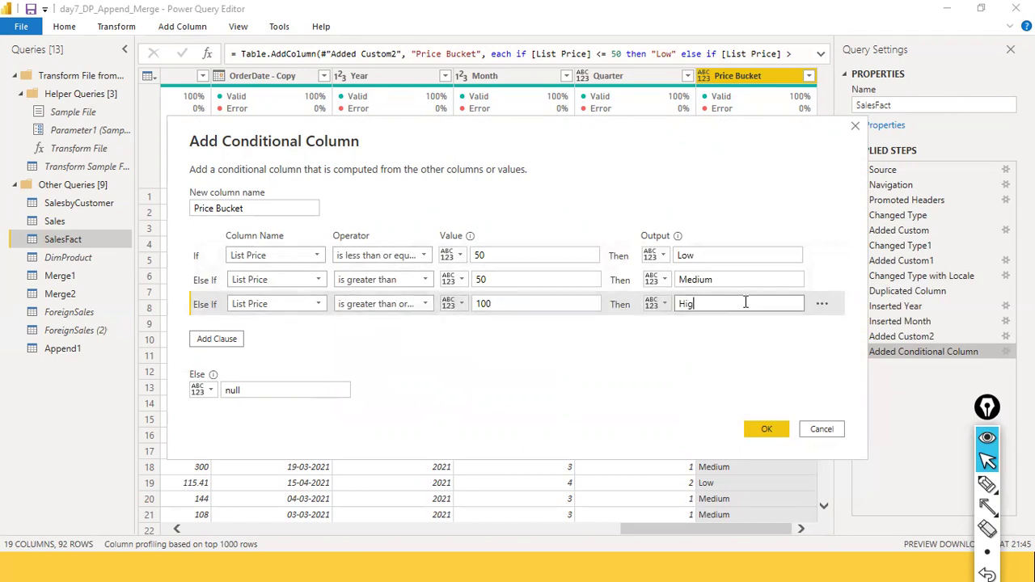
# Clear and re-enter High as the third clause's output, and apply the edited Price Bucket conditions.
pyautogui.click(737, 409)
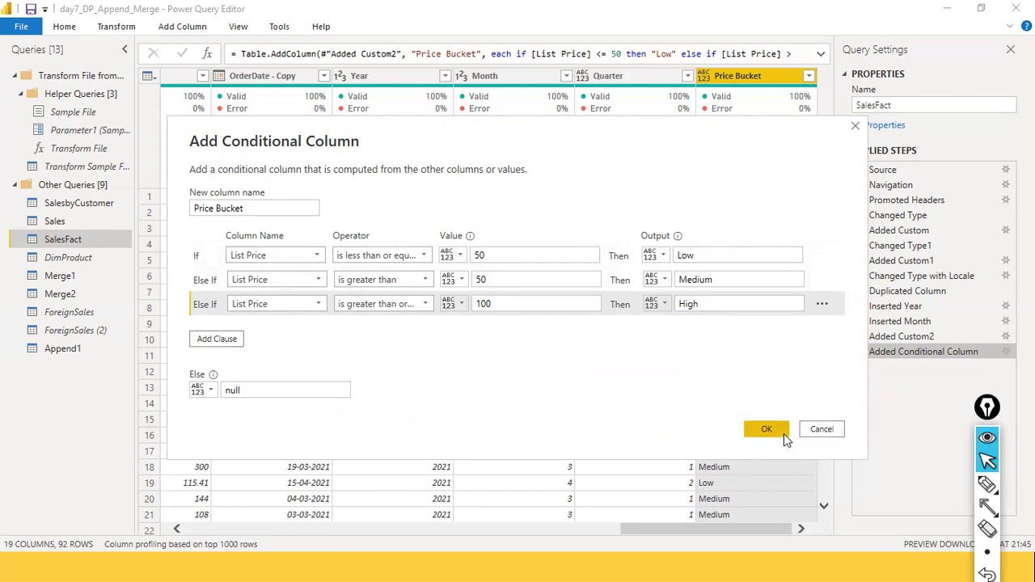
pyautogui.moveTo(737, 304); pyautogui.dragTo(633, 302)
pyautogui.press('BackSpace')
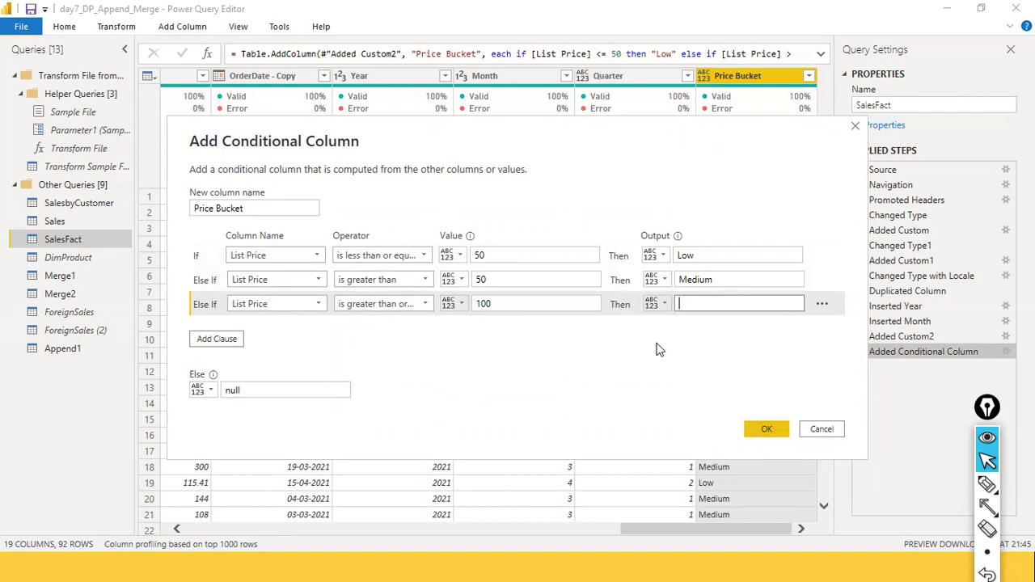
pyautogui.click(550, 300)
pyautogui.click(688, 303)
pyautogui.write('High')
pyautogui.click(775, 433)
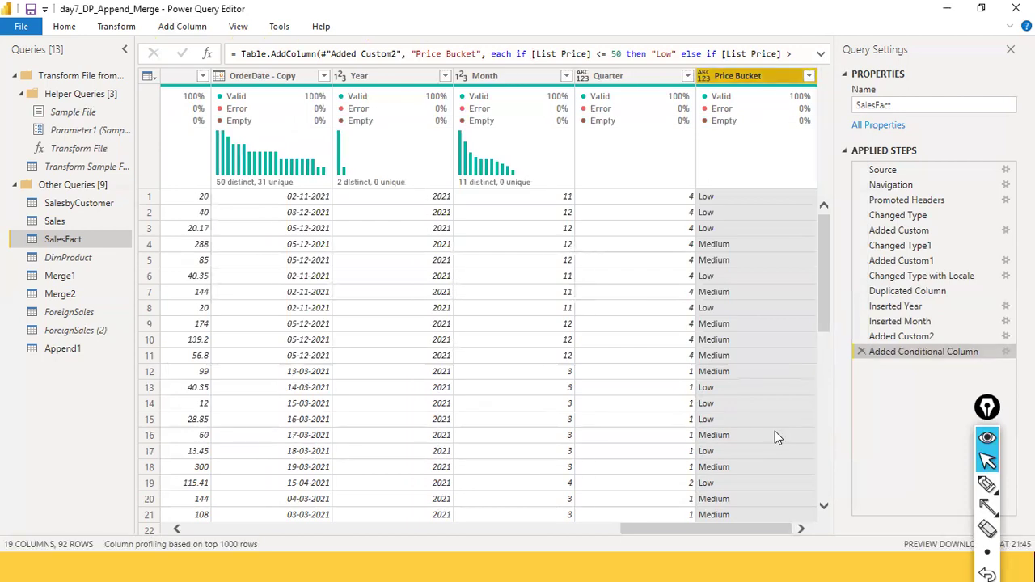
pyautogui.scroll(-20, 775, 433)
pyautogui.scroll(10, 774, 436)
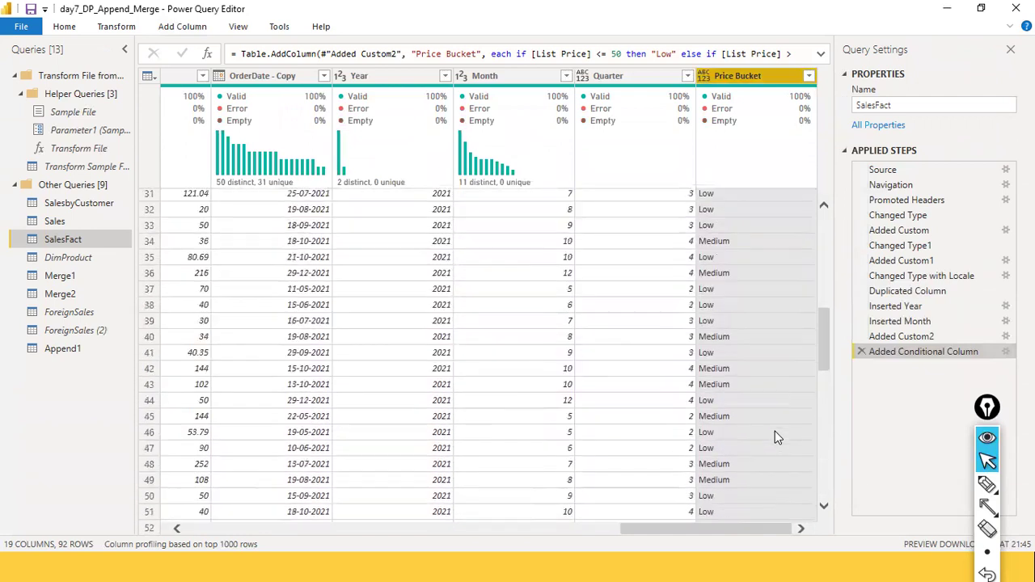
# Change the High clause of the Price Bucket conditional column to the operator "is greater than" and apply it.
pyautogui.scroll(10, 774, 436)
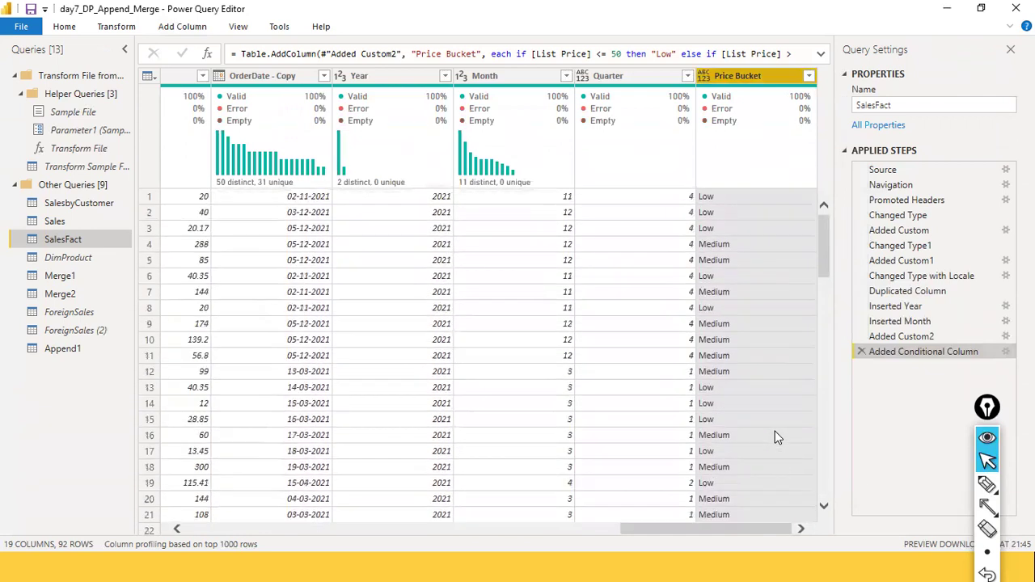
pyautogui.scroll(-20, 775, 436)
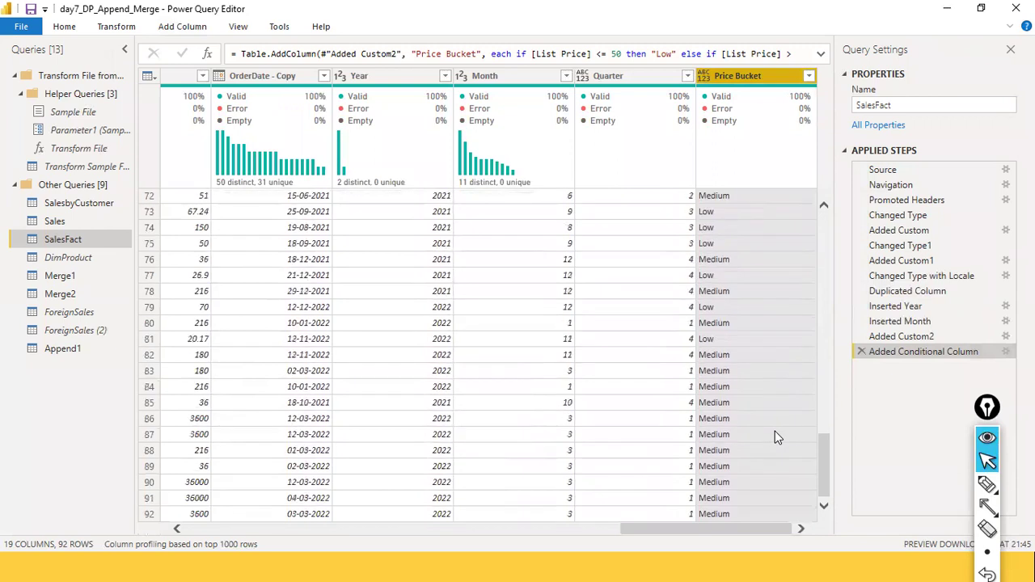
pyautogui.scroll(13, 775, 436)
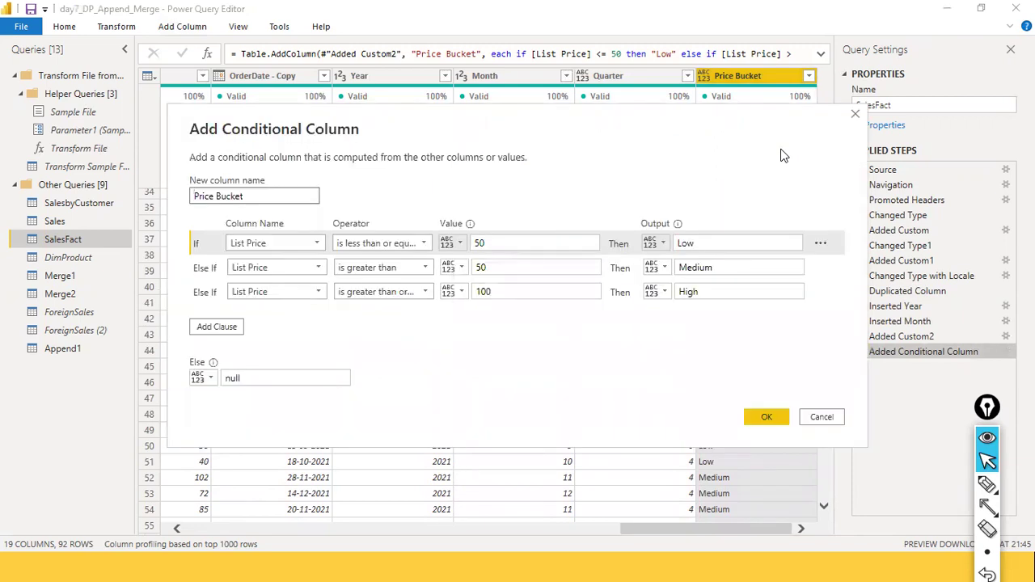
pyautogui.click(427, 292)
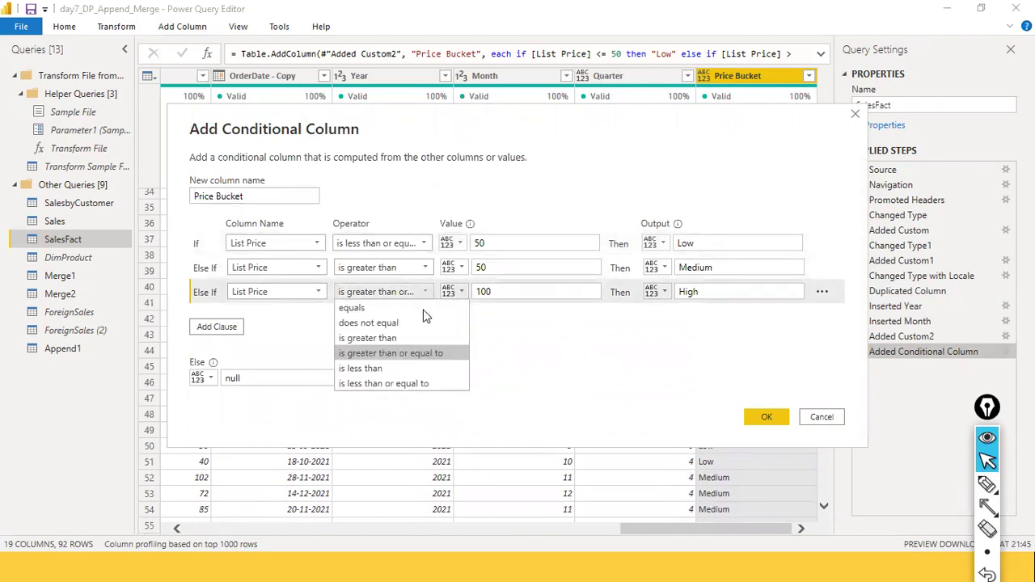
pyautogui.click(414, 338)
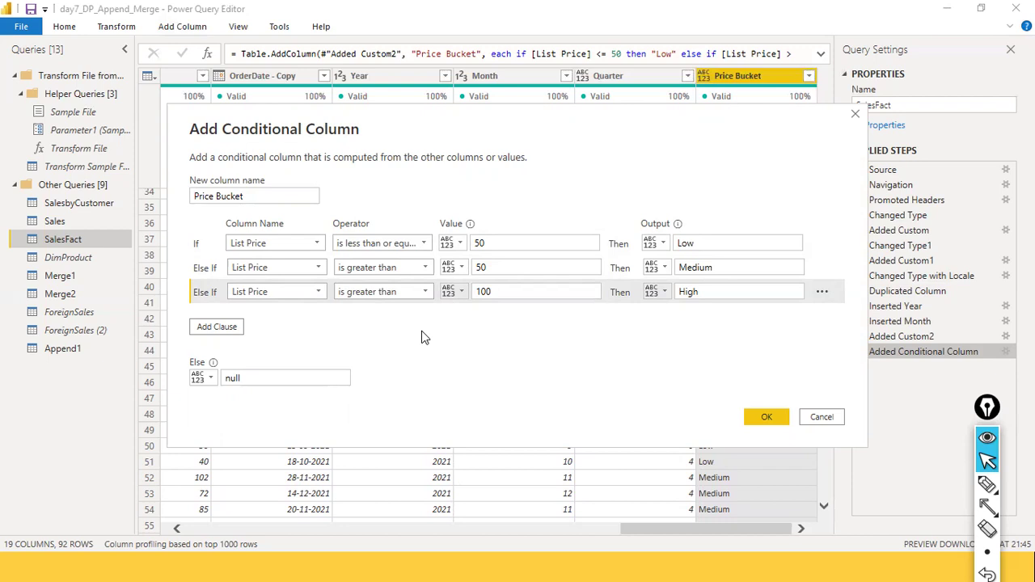
pyautogui.click(431, 296)
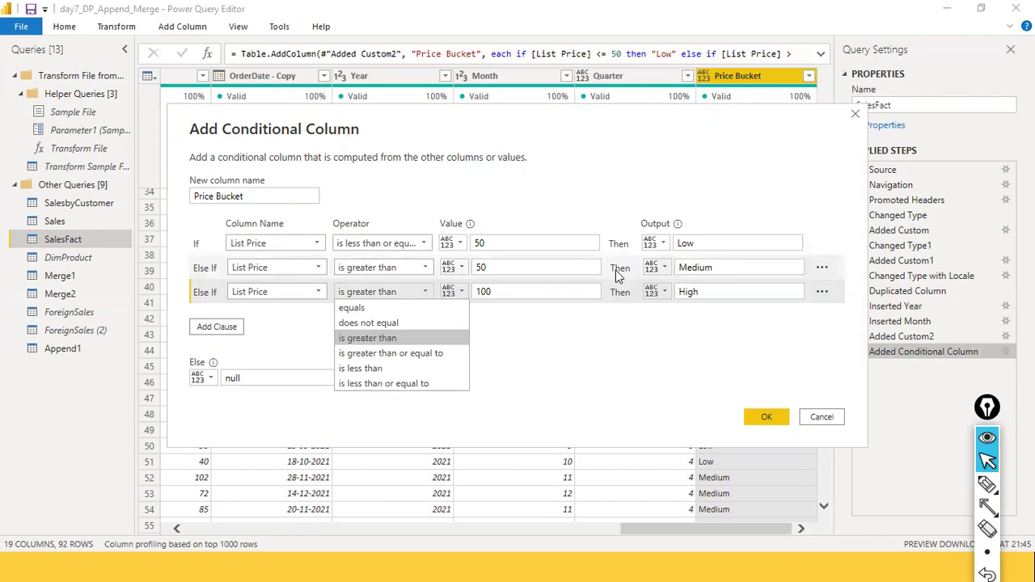
pyautogui.click(430, 338)
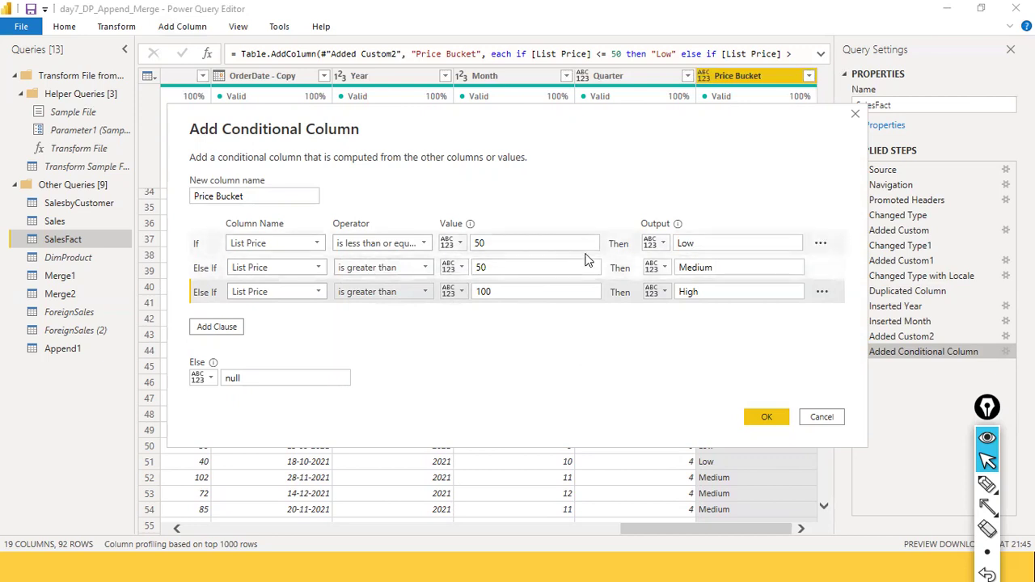
pyautogui.doubleClick(480, 266)
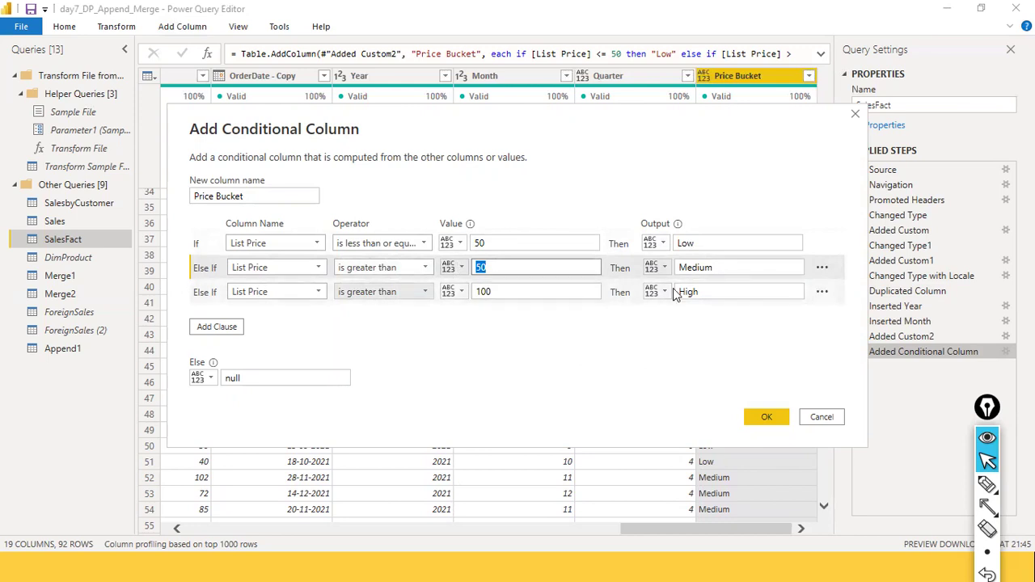
pyautogui.click(532, 272)
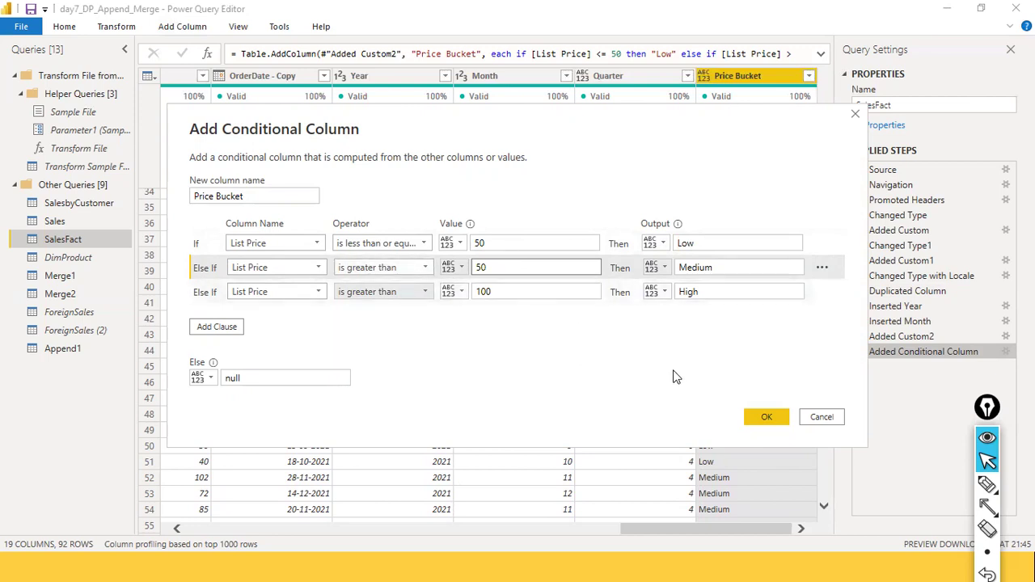
pyautogui.click(748, 415)
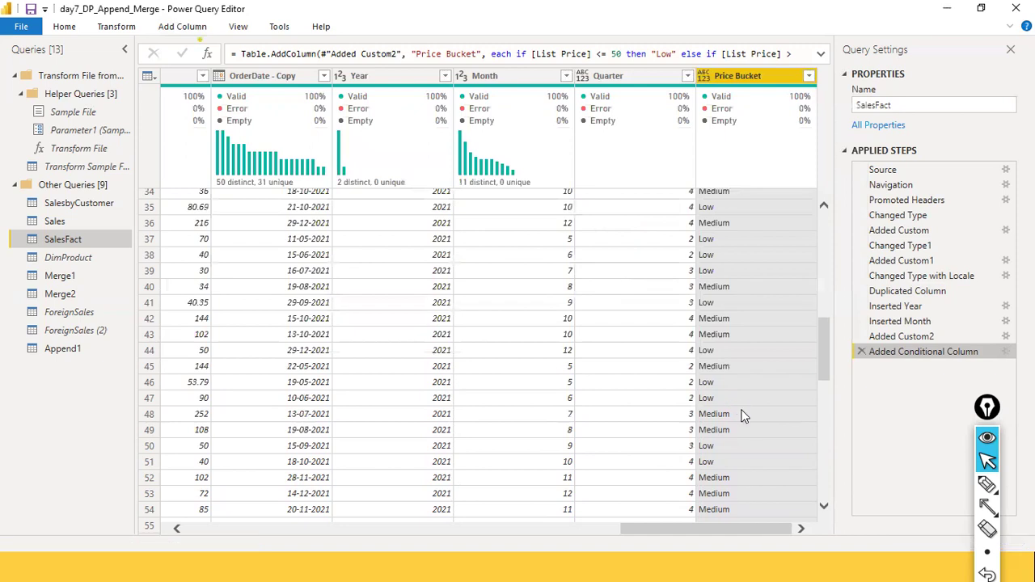
# Set the Medium clause of the Price Bucket column to List Price "is less than or equal to" 100 and apply it.
pyautogui.scroll(-5, 759, 373)
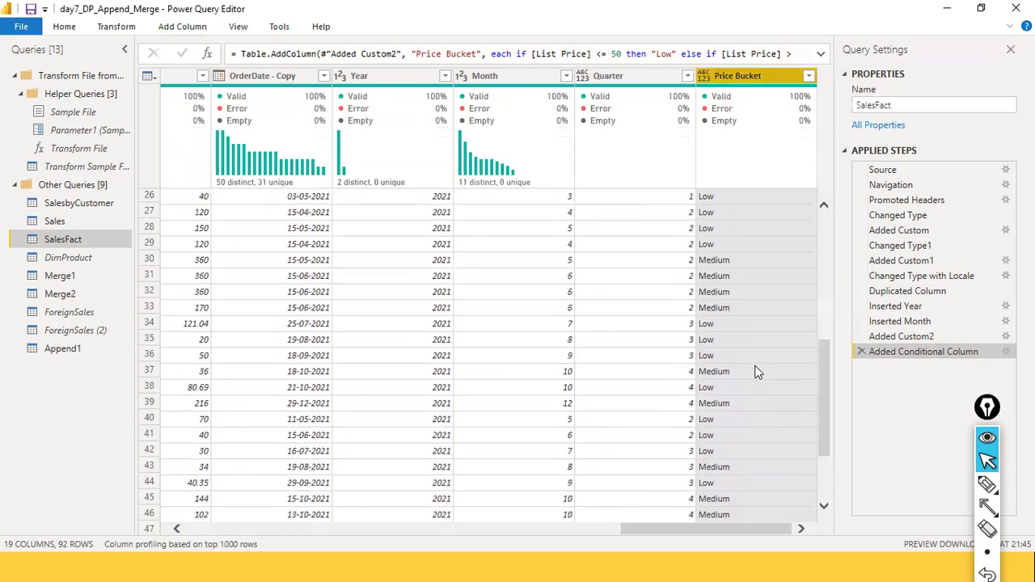
pyautogui.scroll(5, 758, 372)
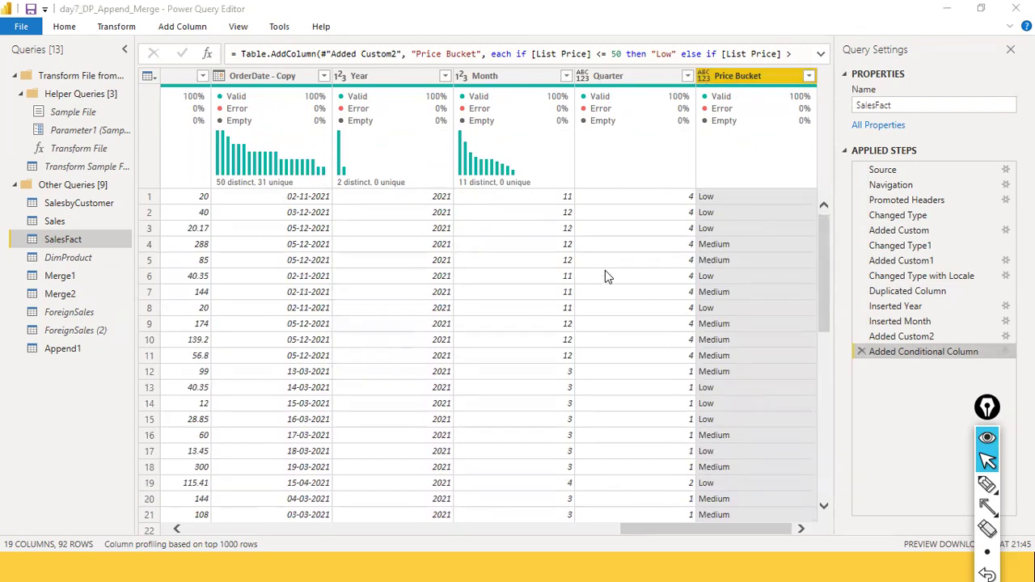
pyautogui.click(1005, 351)
pyautogui.click(542, 268)
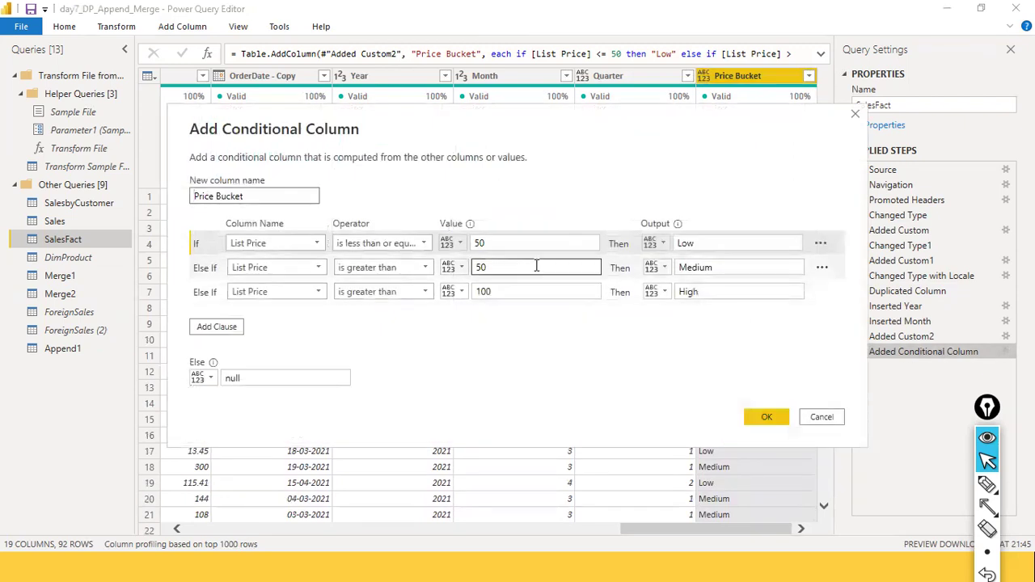
pyautogui.doubleClick(481, 263)
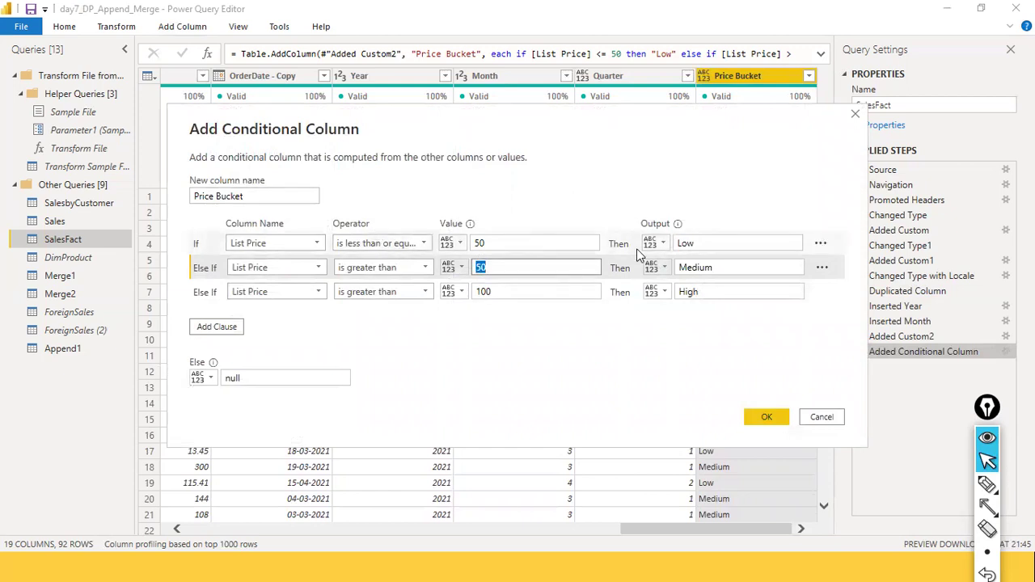
pyautogui.write('100')
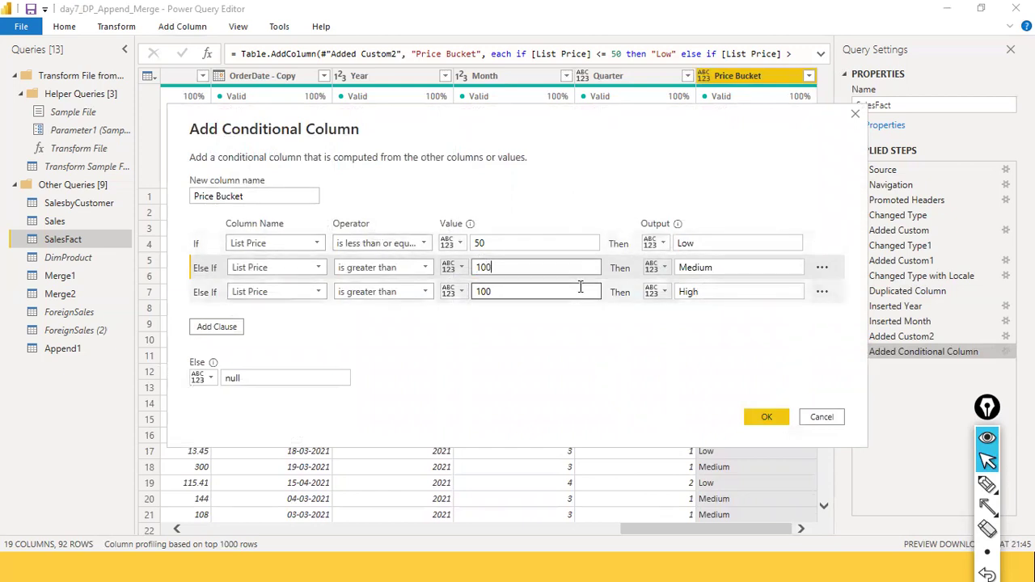
pyautogui.click(424, 268)
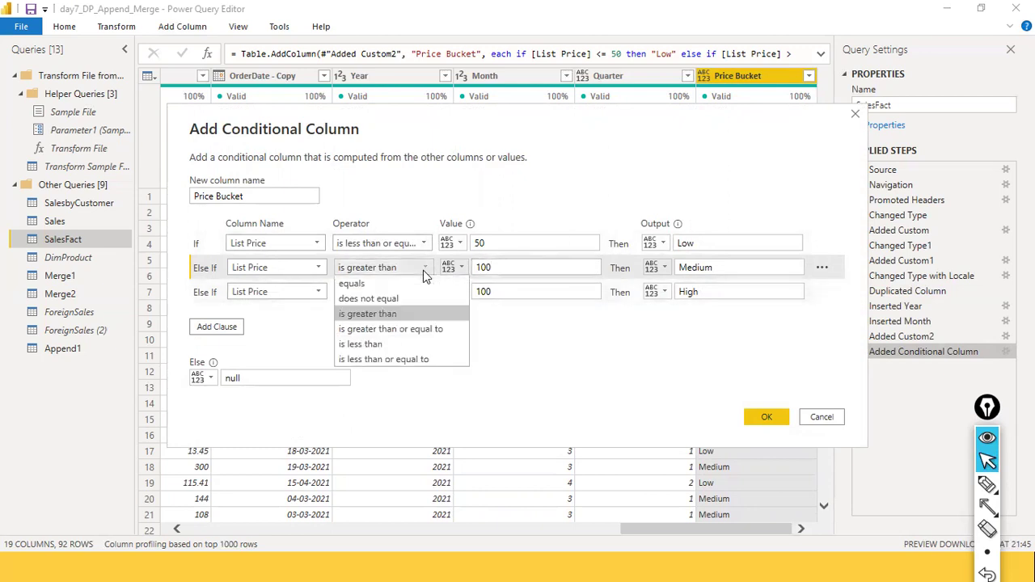
pyautogui.click(407, 359)
pyautogui.click(529, 268)
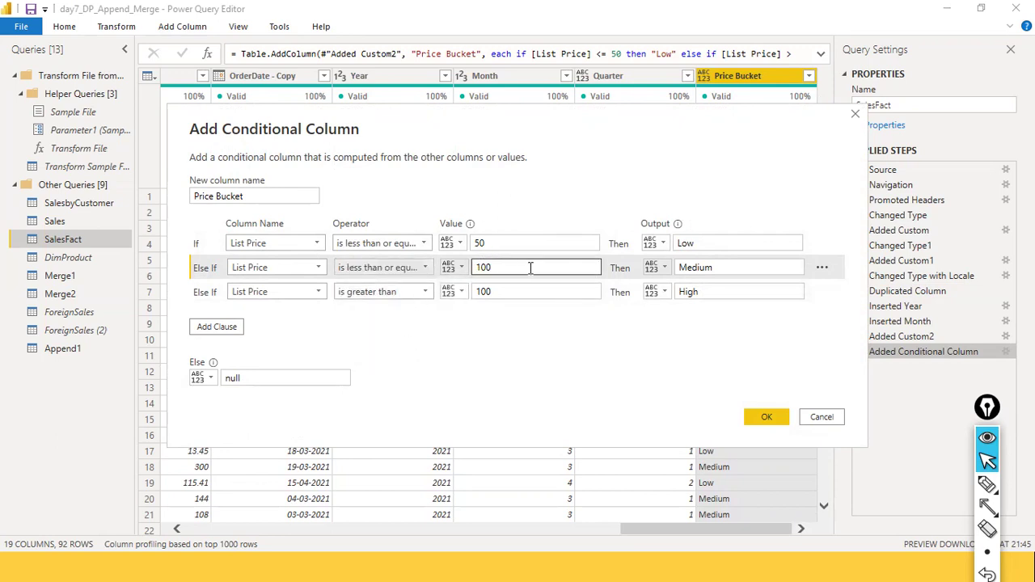
pyautogui.click(493, 296)
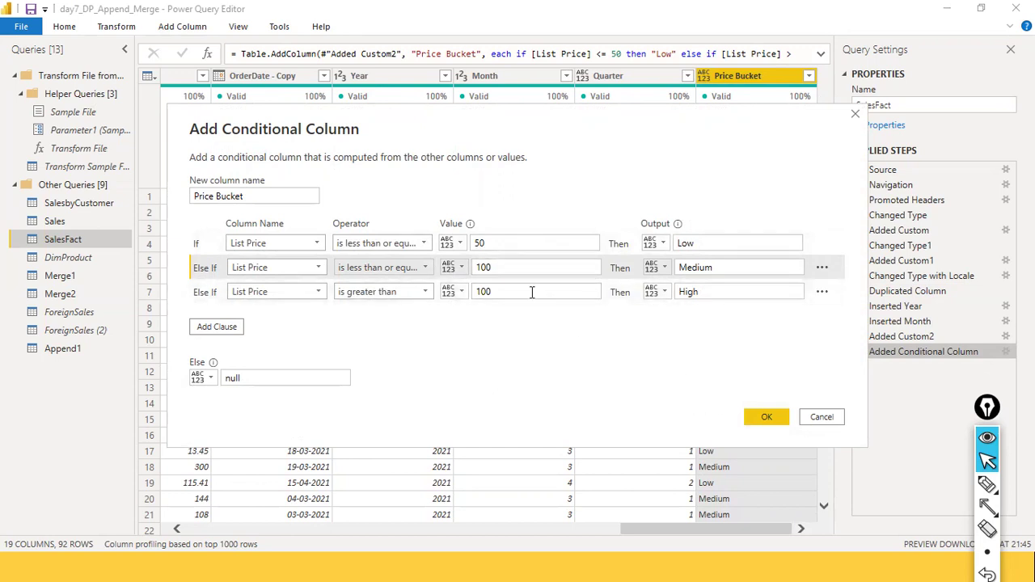
pyautogui.click(517, 268)
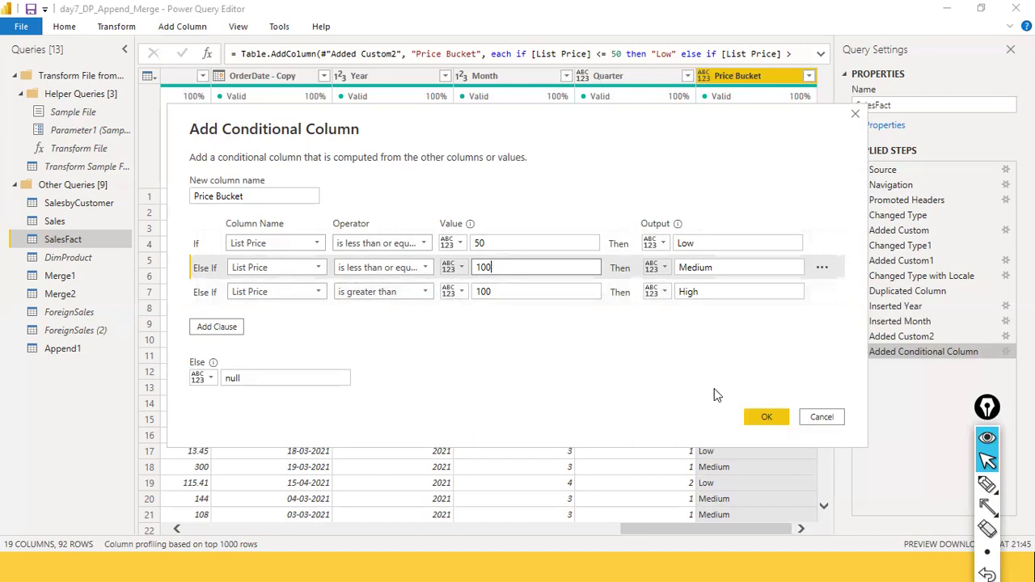
pyautogui.click(756, 416)
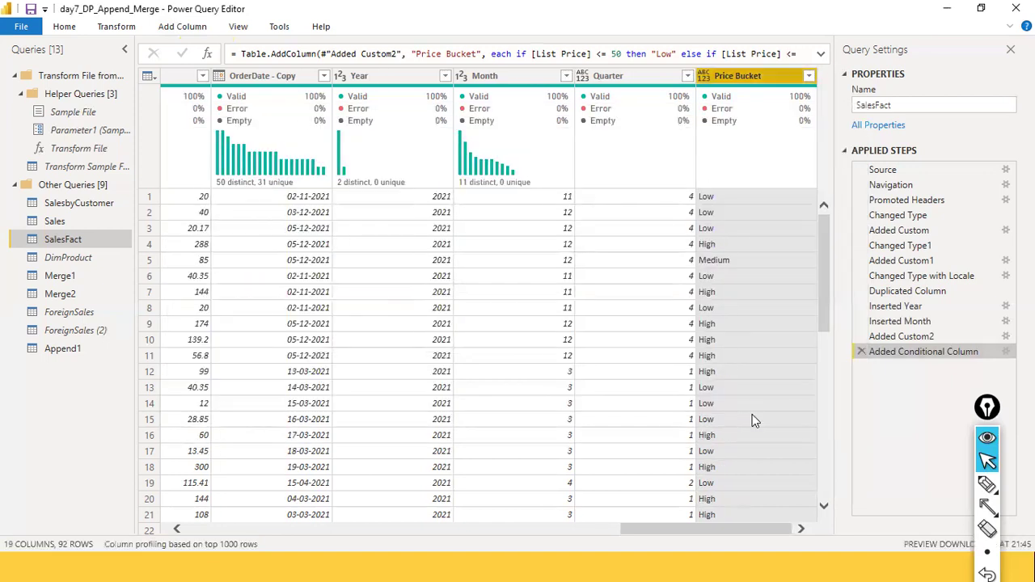
# Check the Price Bucket values across the SalesFact rows against the clauses of the conditional column.
pyautogui.scroll(-10, 765, 296)
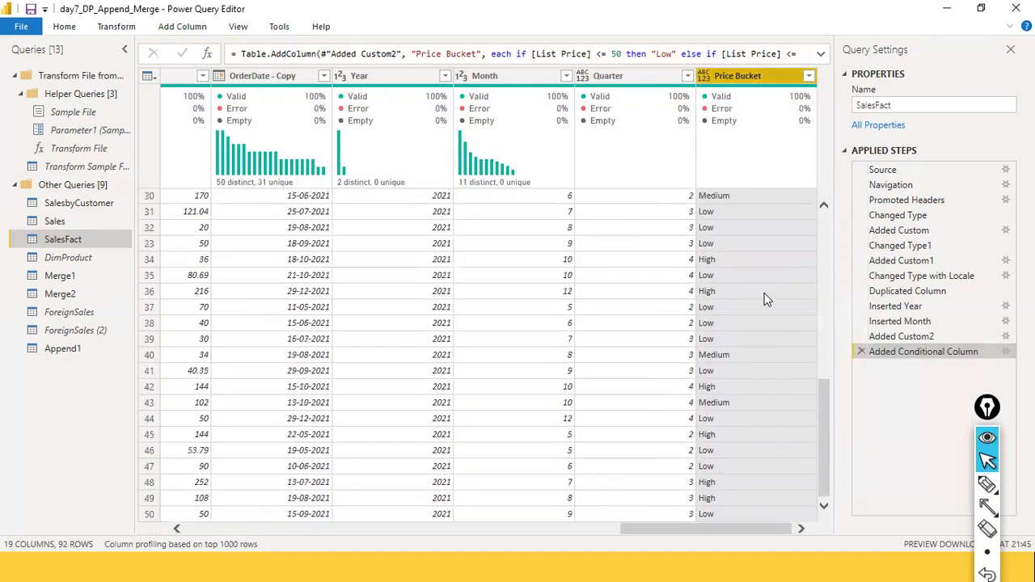
pyautogui.scroll(-7, 764, 299)
pyautogui.scroll(8, 764, 299)
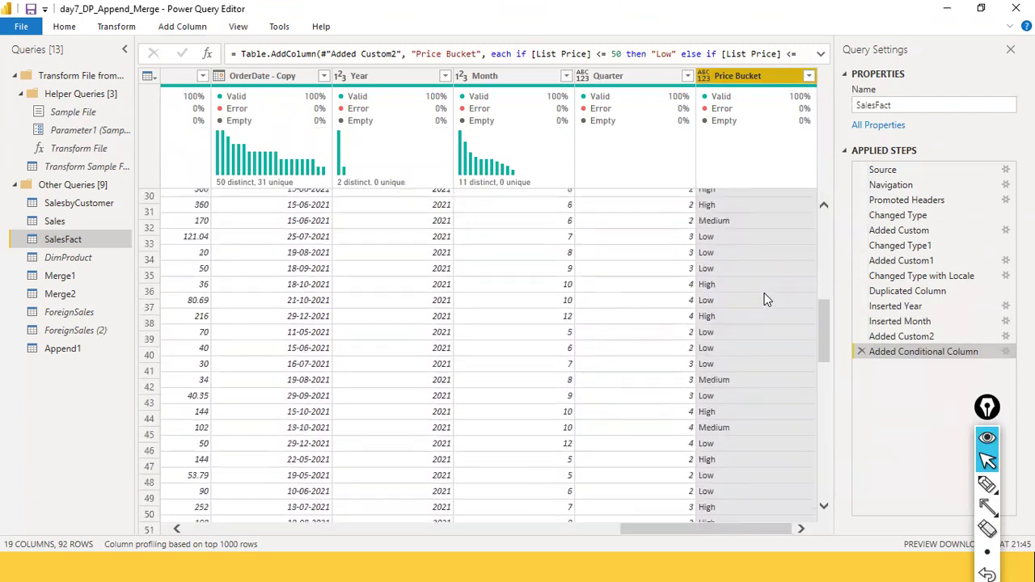
pyautogui.scroll(10, 764, 295)
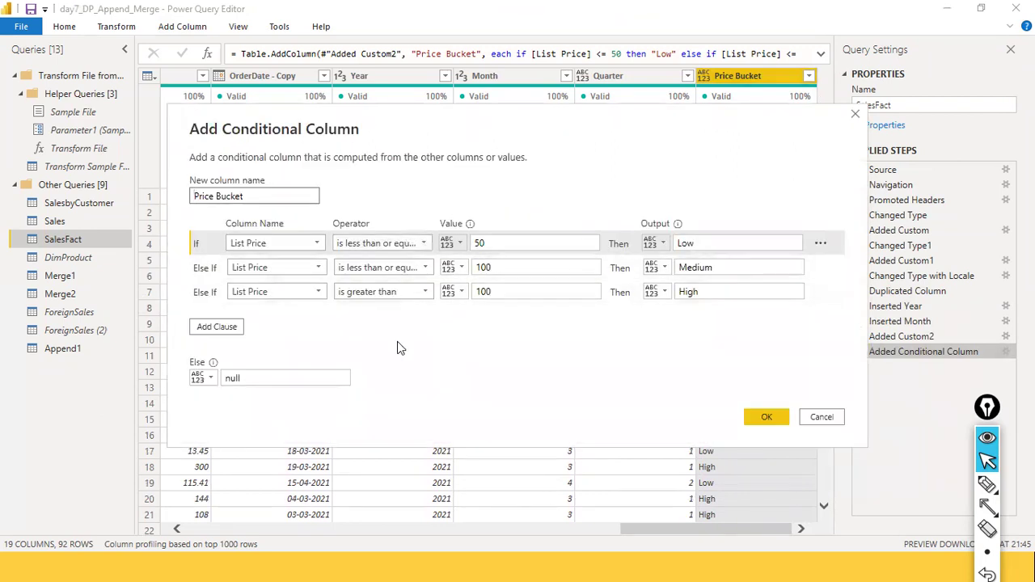
pyautogui.click(770, 415)
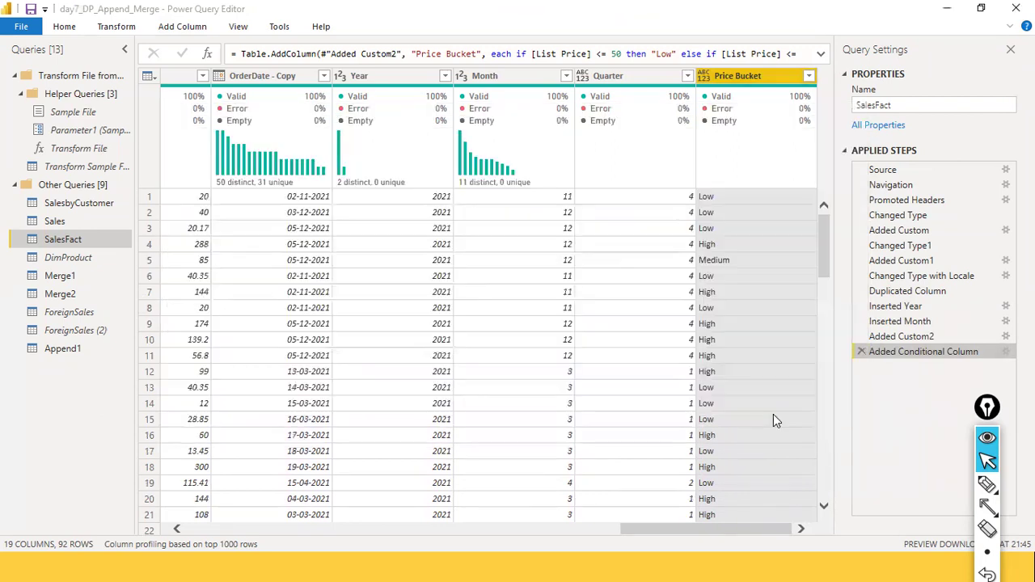
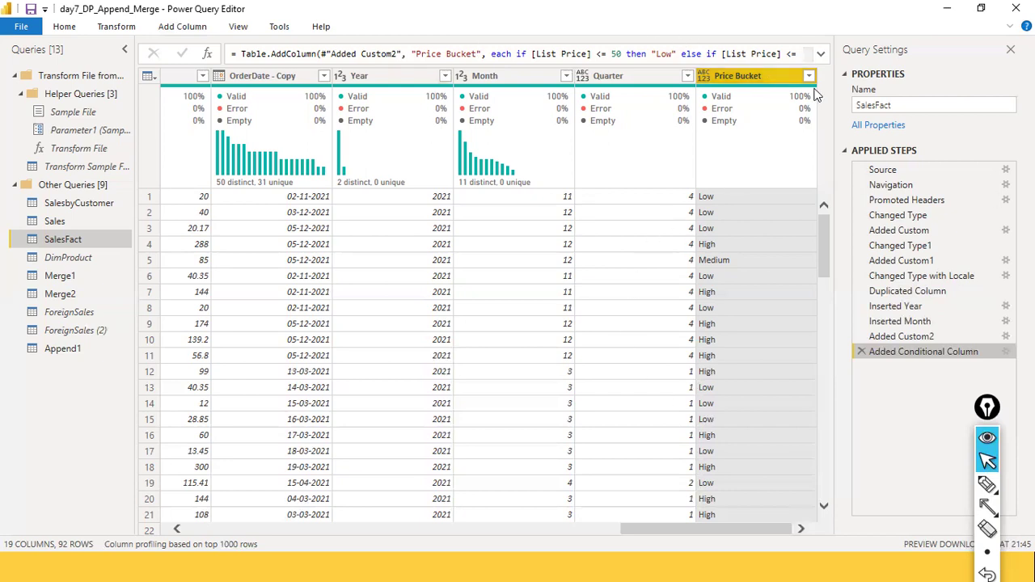
pyautogui.moveTo(760, 103)
pyautogui.click(181, 30)
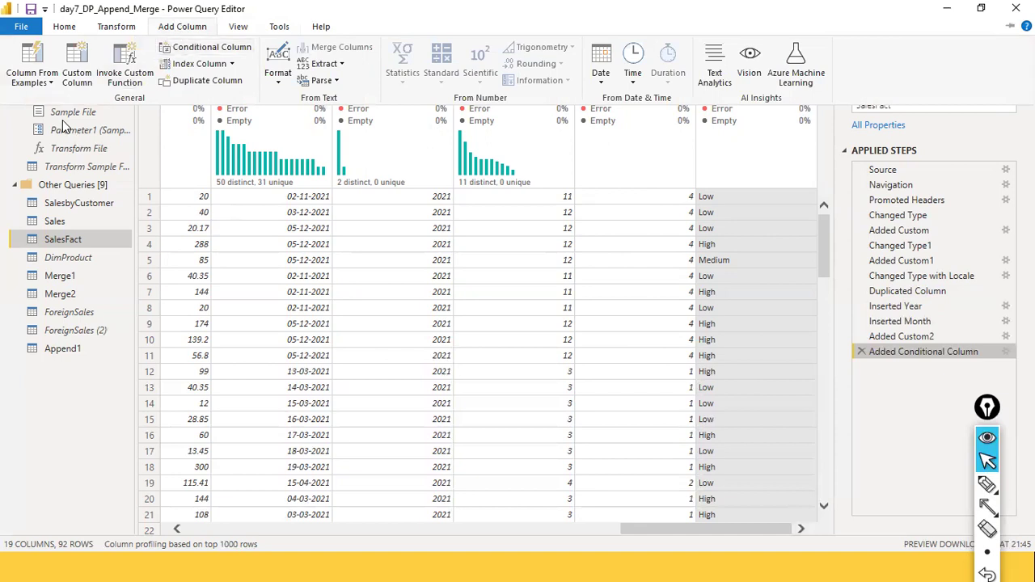
pyautogui.click(33, 83)
pyautogui.press('Escape')
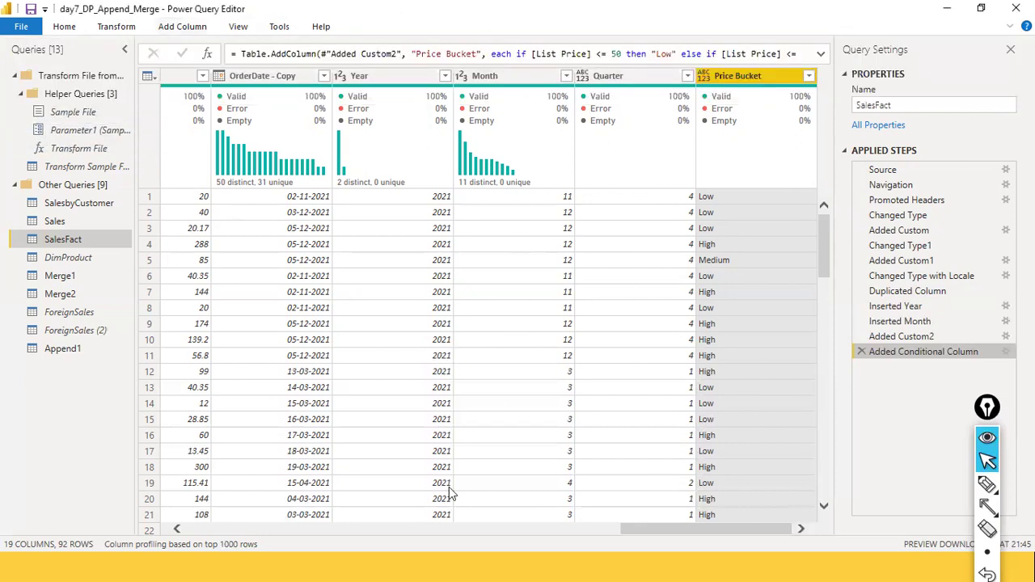
# Duplicate the OrderDate column of the SalesFact query.
pyautogui.moveTo(632, 533); pyautogui.dragTo(162, 501)
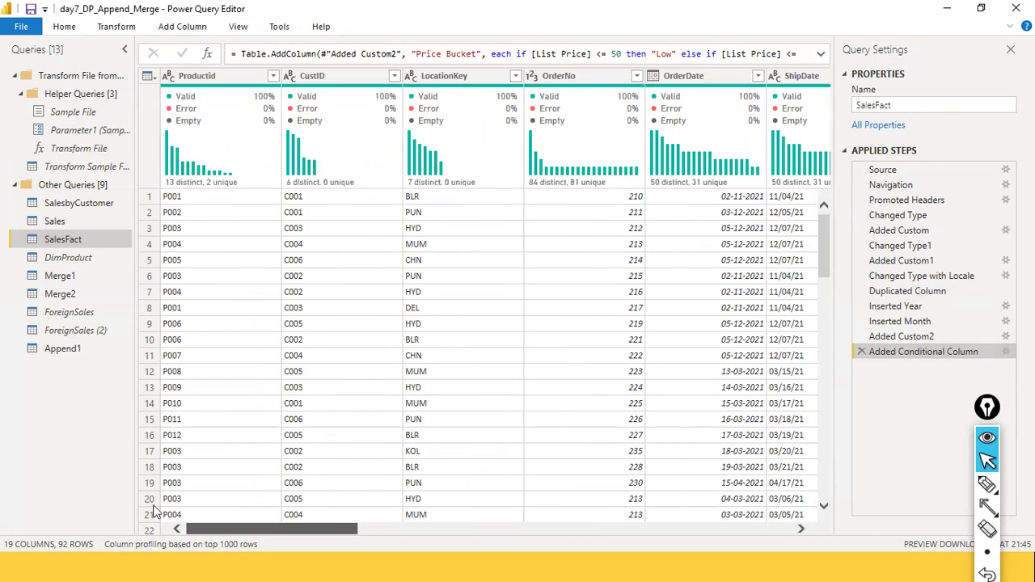
pyautogui.rightClick(687, 75)
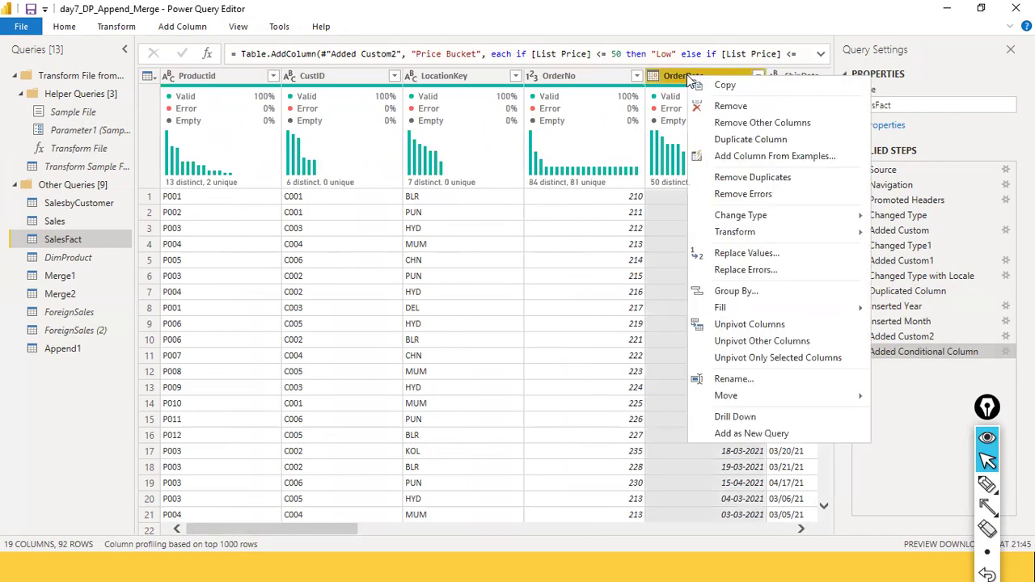
pyautogui.click(752, 139)
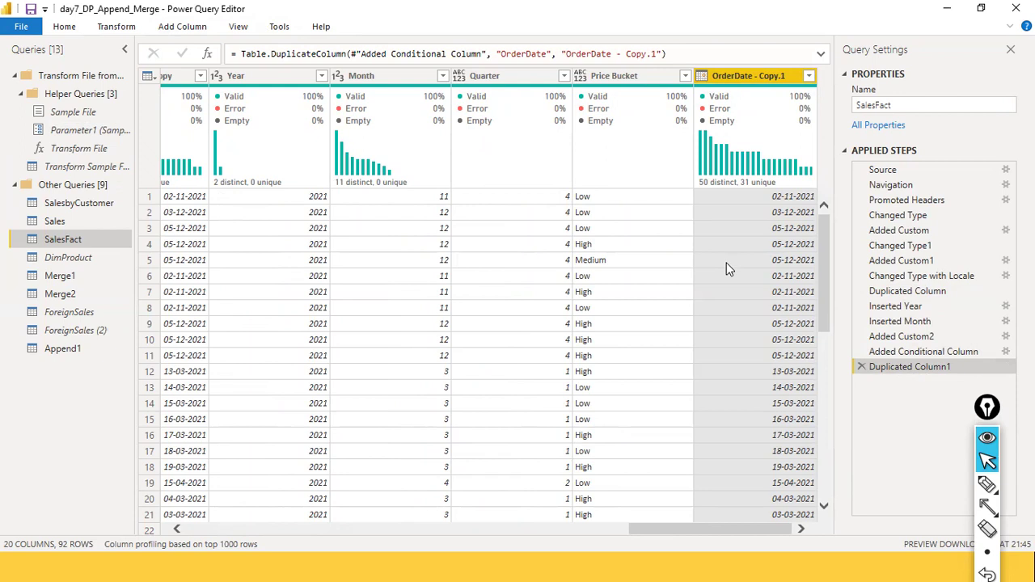
pyautogui.rightClick(721, 73)
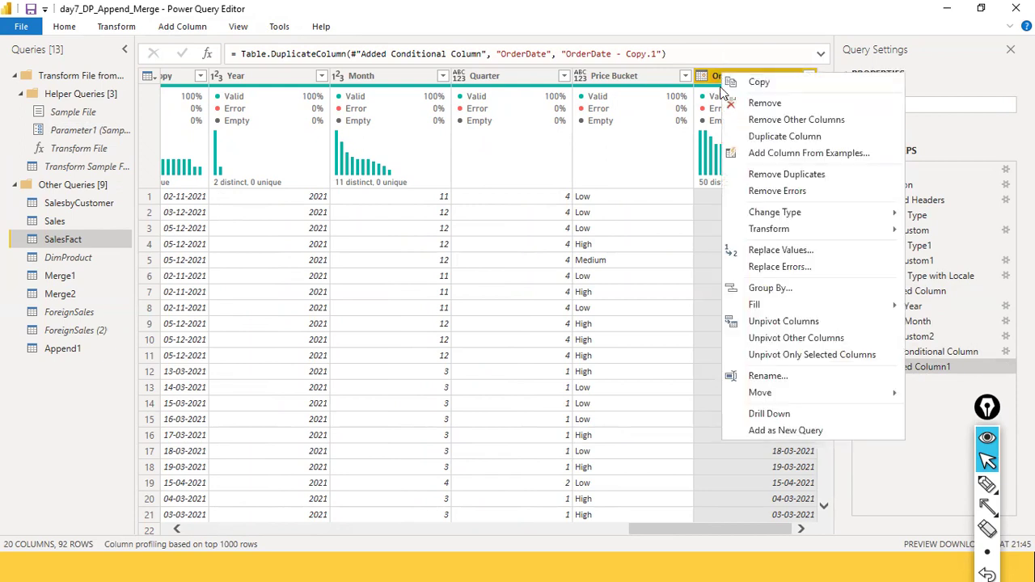
pyautogui.moveTo(731, 215)
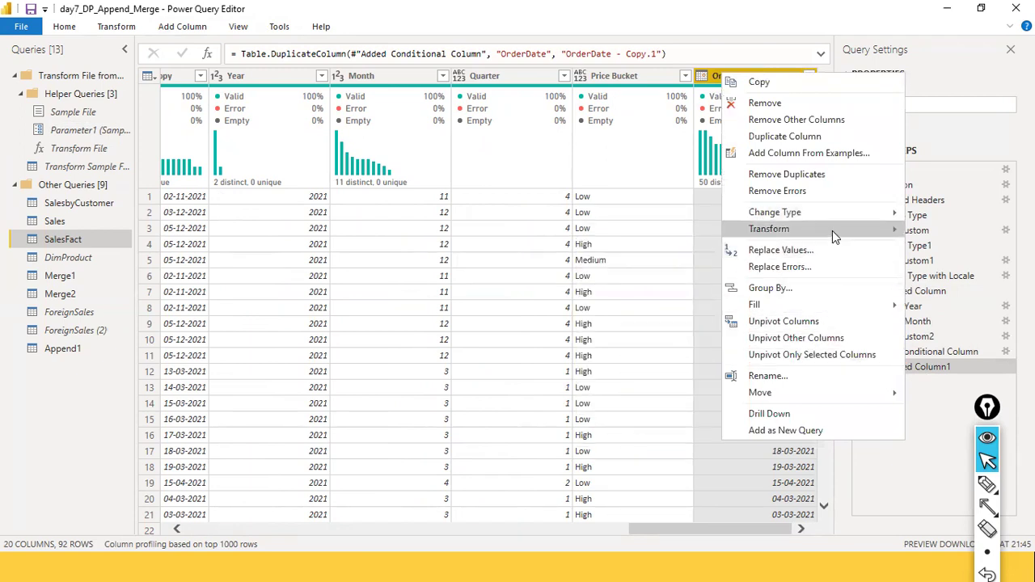
pyautogui.moveTo(832, 230)
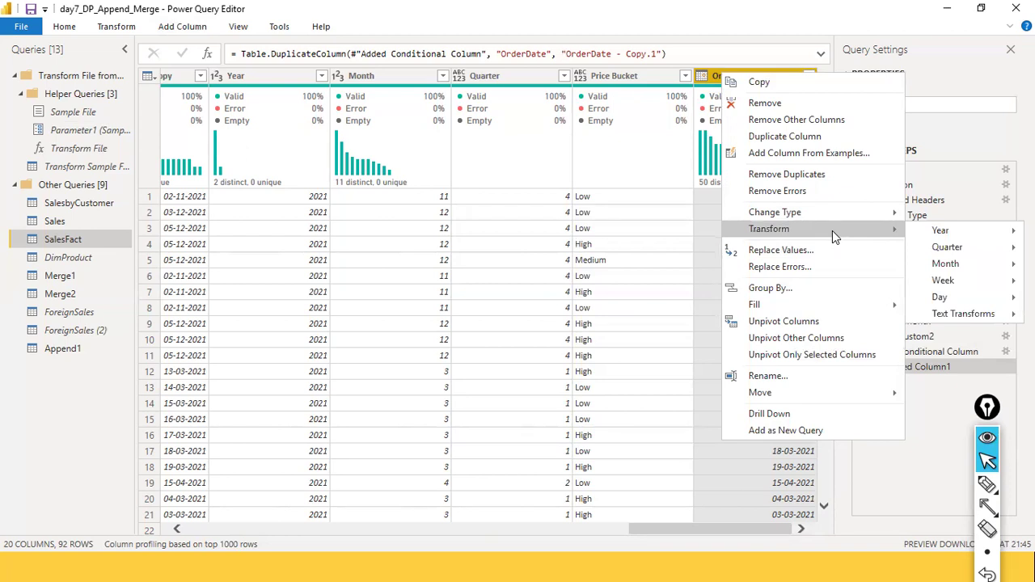
pyautogui.click(732, 5)
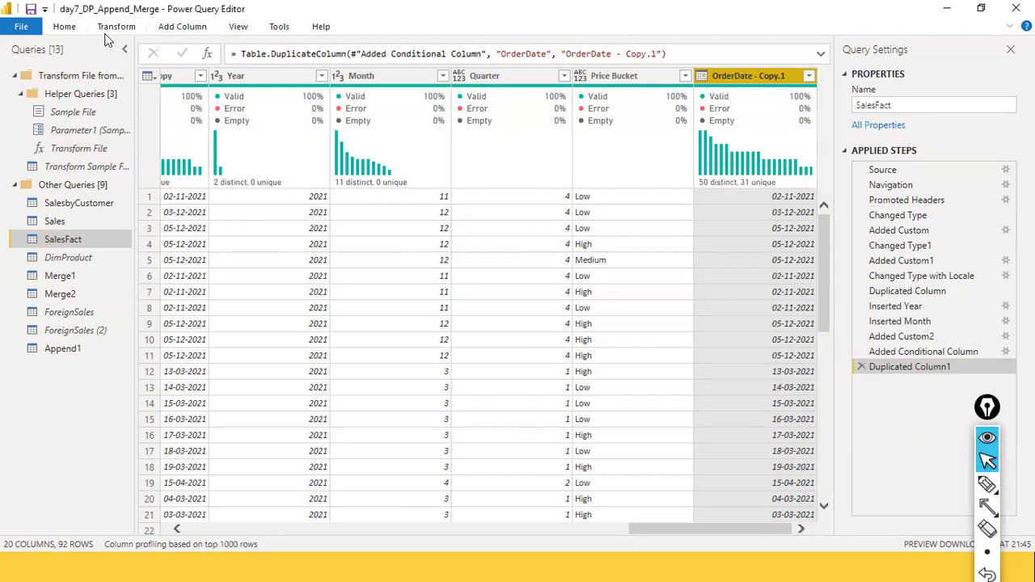
# Start a column from examples based on the copied OrderDate column and give 2021-11-02 as the first row's sample value.
pyautogui.click(165, 29)
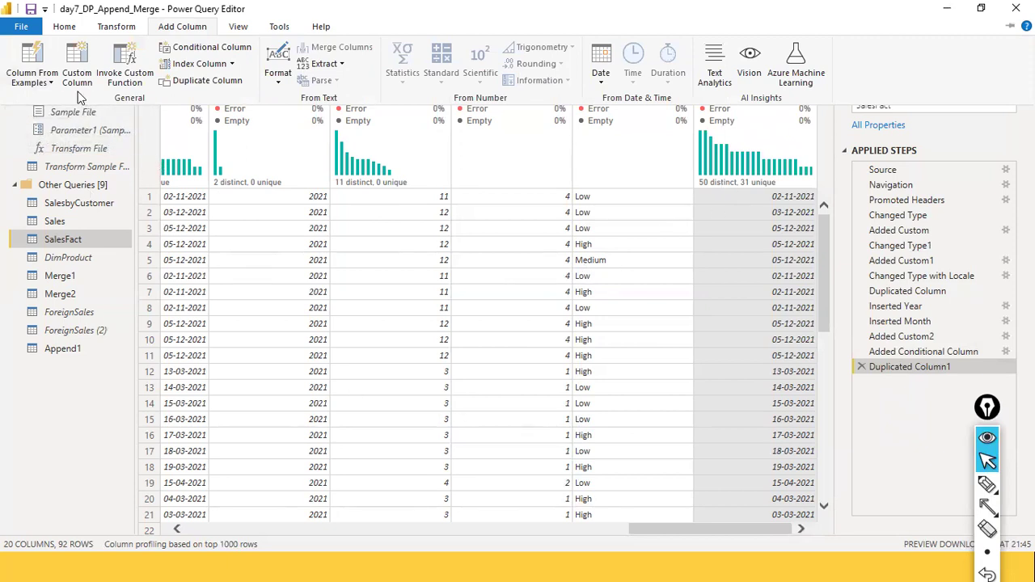
pyautogui.click(51, 84)
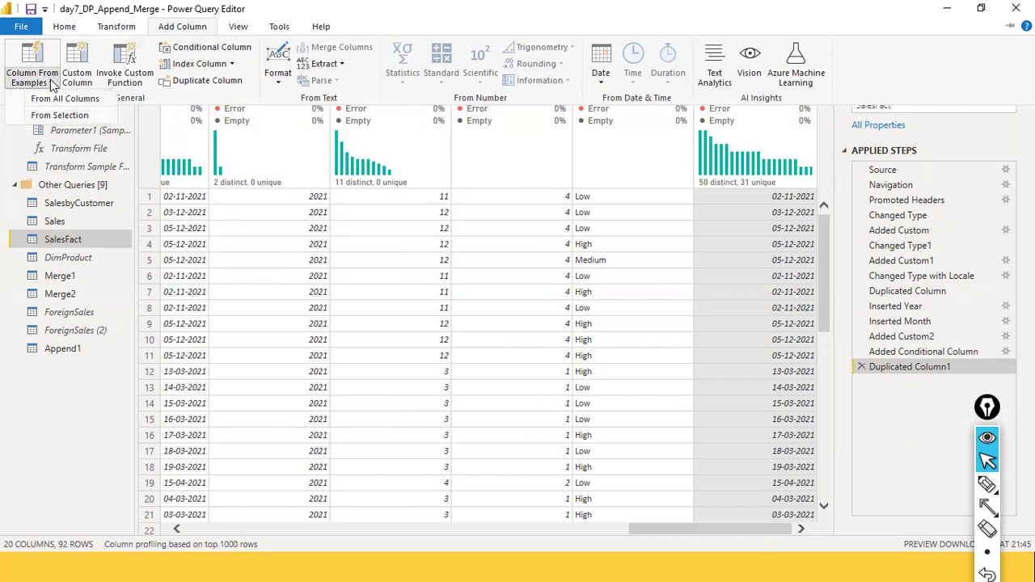
pyautogui.click(79, 116)
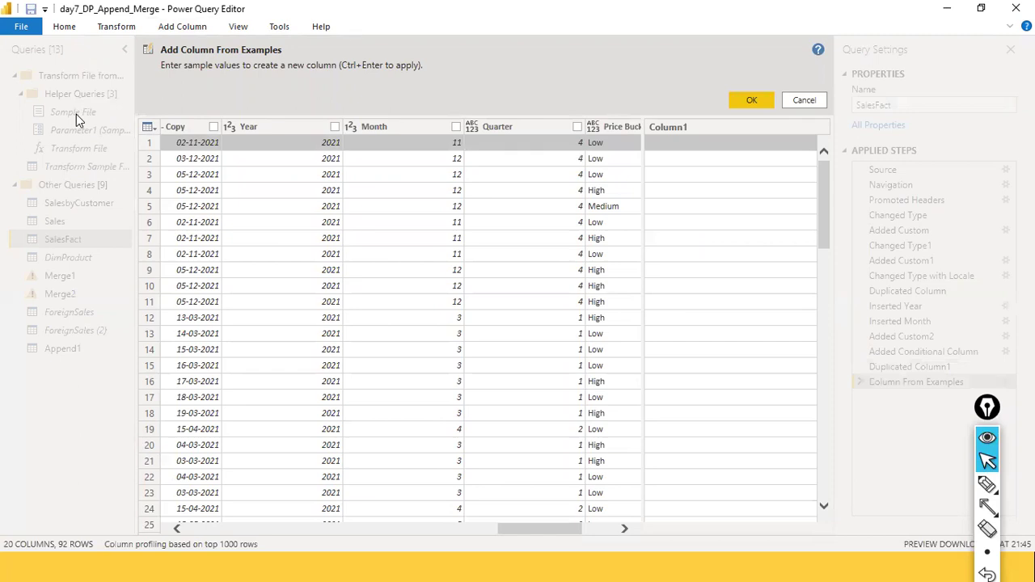
pyautogui.click(603, 532)
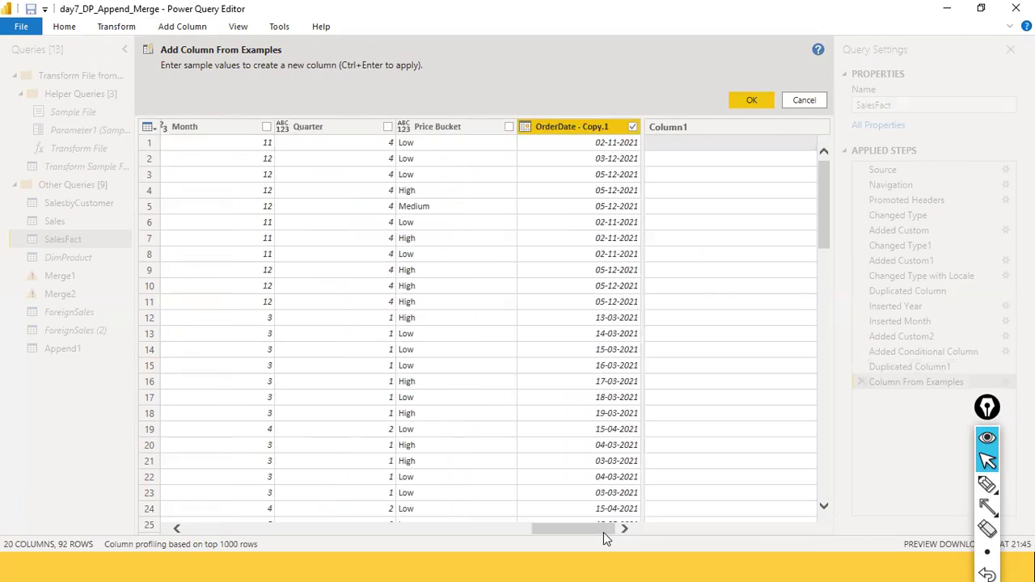
pyautogui.click(681, 147)
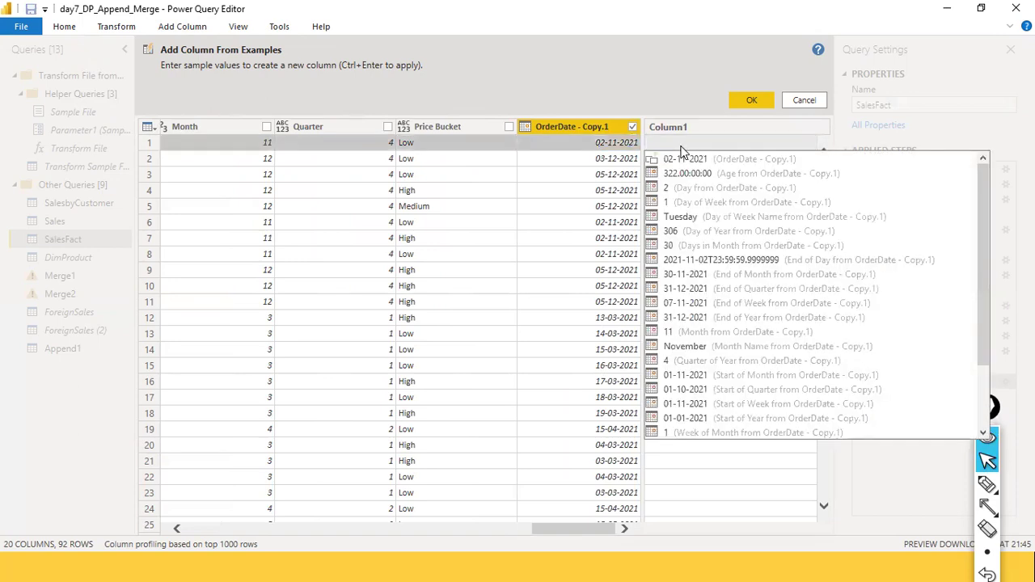
pyautogui.write('2021')
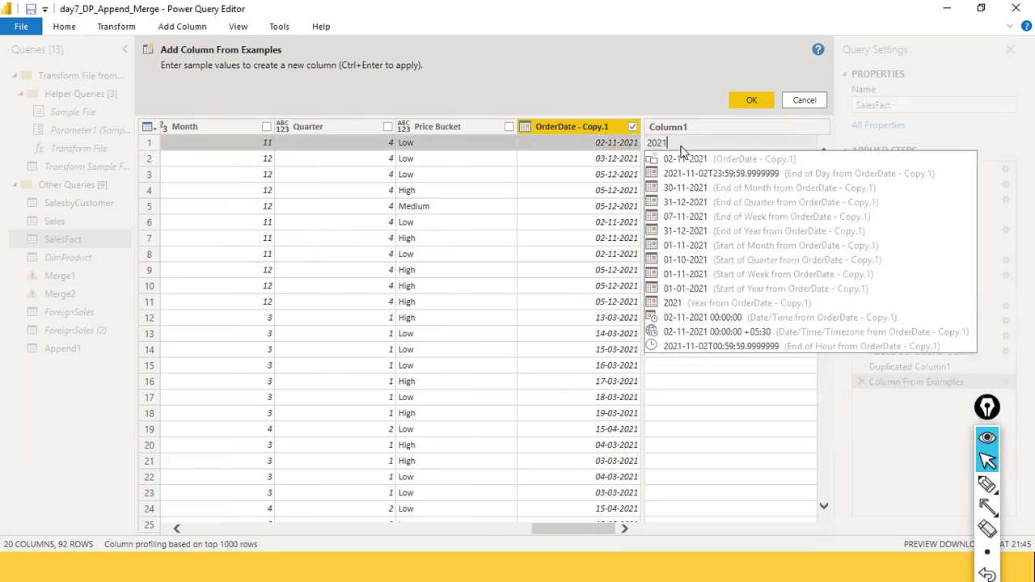
pyautogui.write('-11')
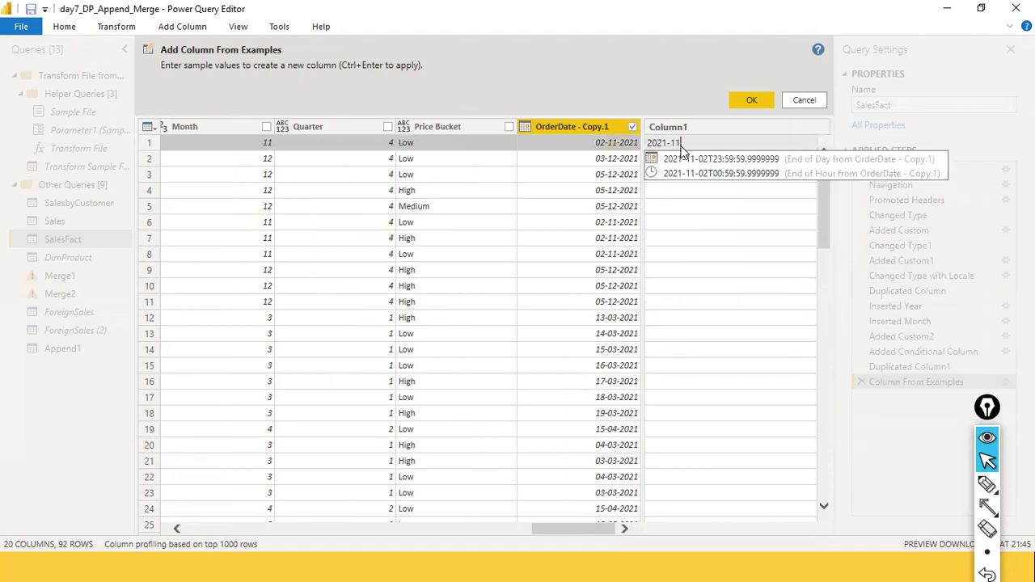
pyautogui.write('-02')
pyautogui.press('Return')
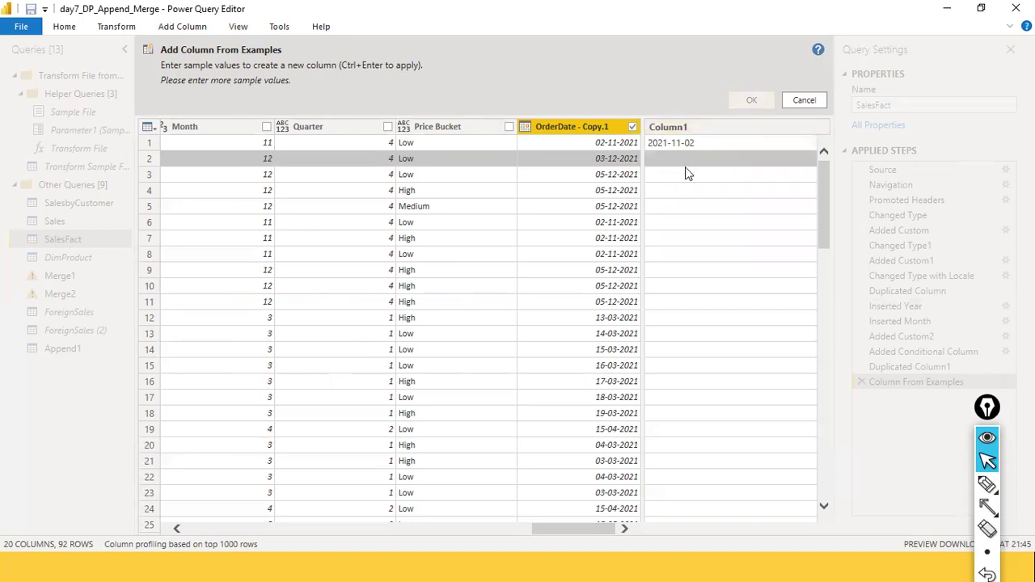
# Give 2021-12-03 as the second row's sample value and add the column from examples to the SalesFact query.
pyautogui.click(704, 159)
pyautogui.write('2021-11-02')
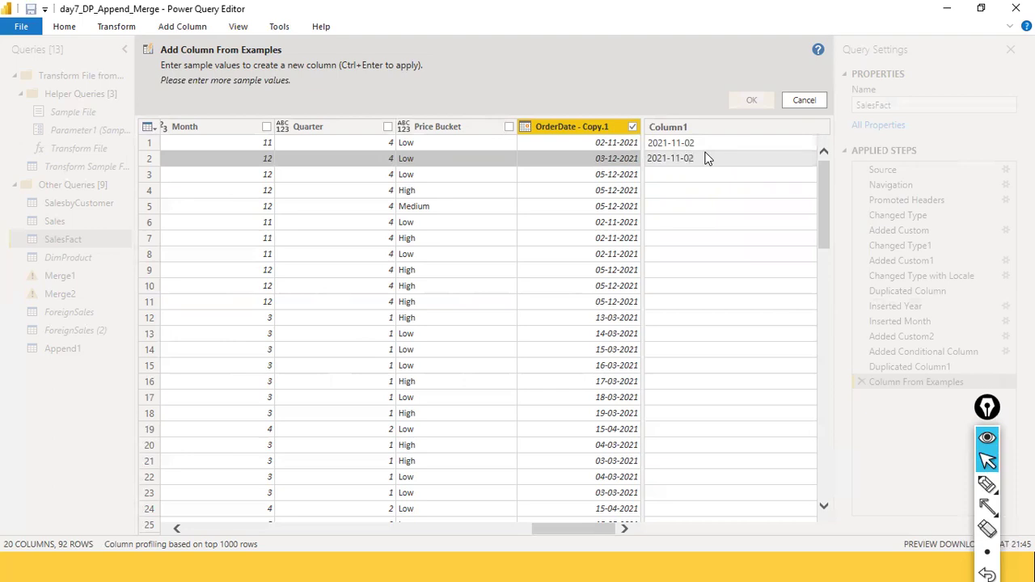
pyautogui.press('Return')
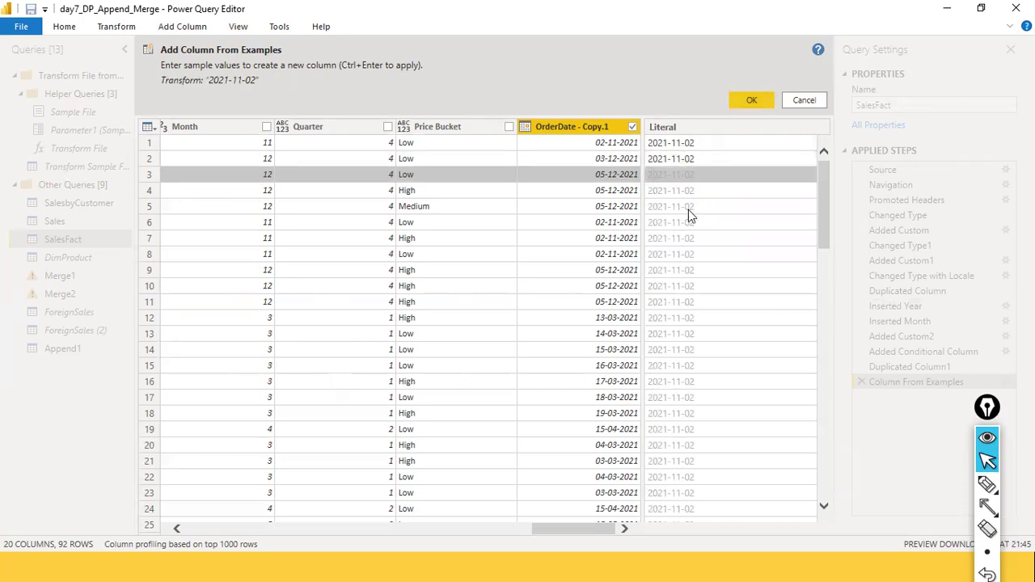
pyautogui.click(671, 158)
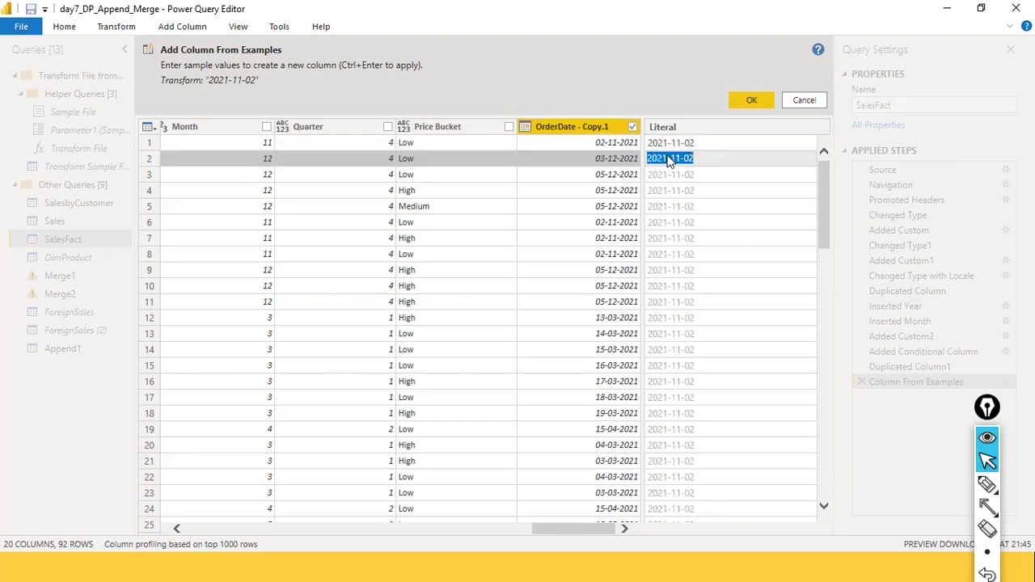
pyautogui.click(730, 162)
pyautogui.press('BackSpace')
pyautogui.press('BackSpace')
pyautogui.press('BackSpace')
pyautogui.press('BackSpace')
pyautogui.press('BackSpace')
pyautogui.write('12-03')
pyautogui.press('Return')
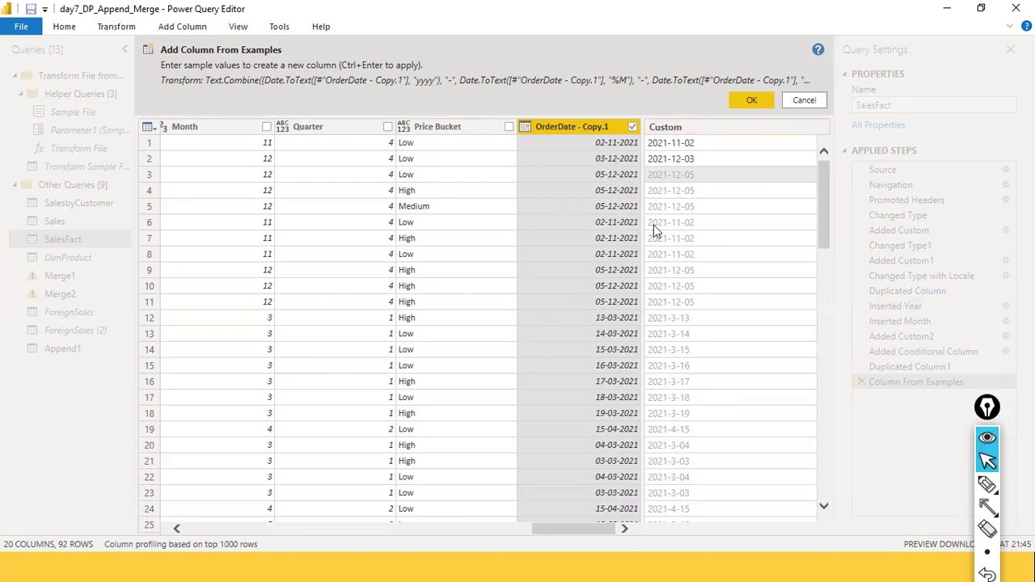
pyautogui.click(751, 103)
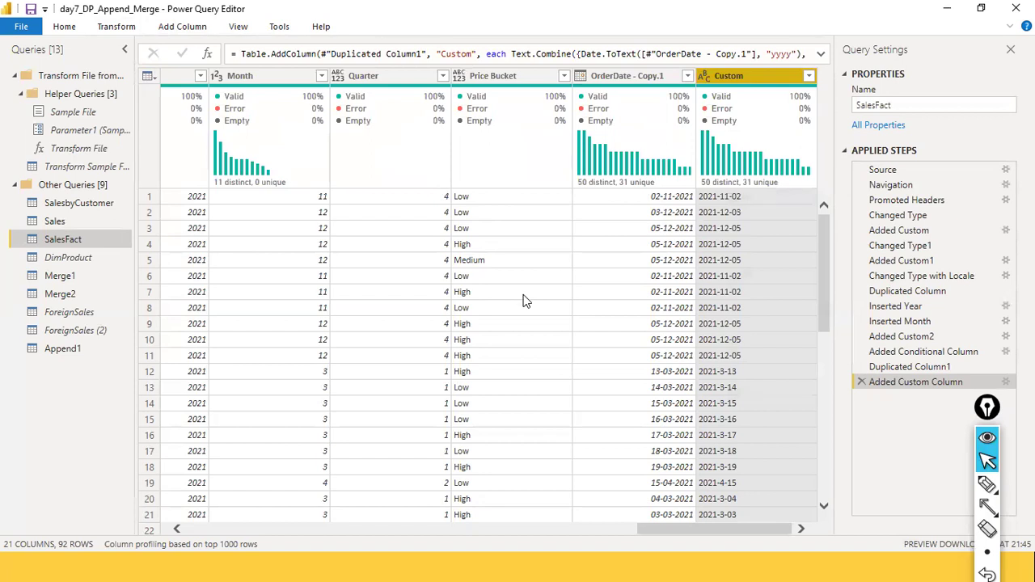
# Open the Sales query.
pyautogui.moveTo(655, 529); pyautogui.dragTo(151, 561)
pyautogui.click(63, 222)
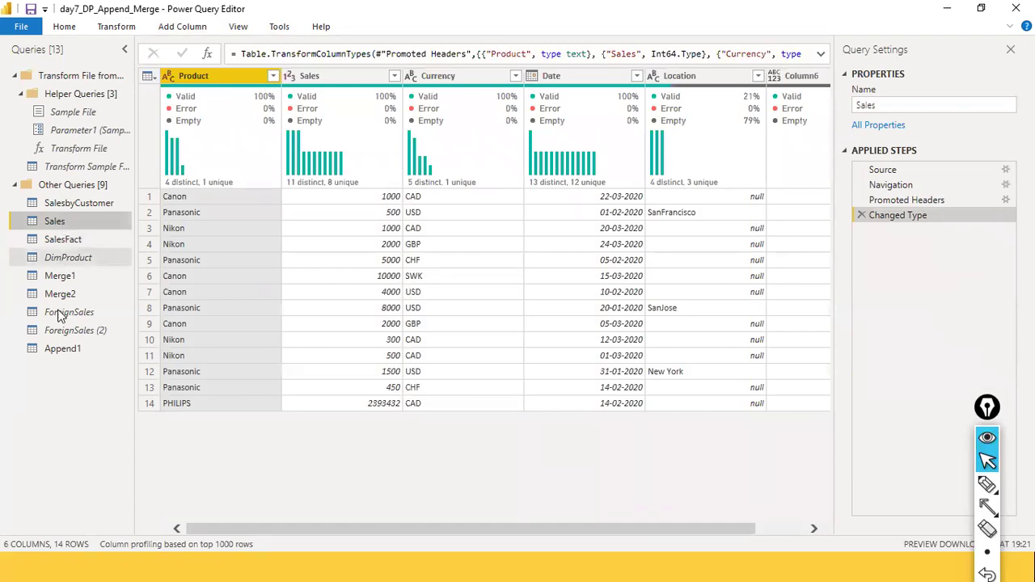
pyautogui.click(64, 28)
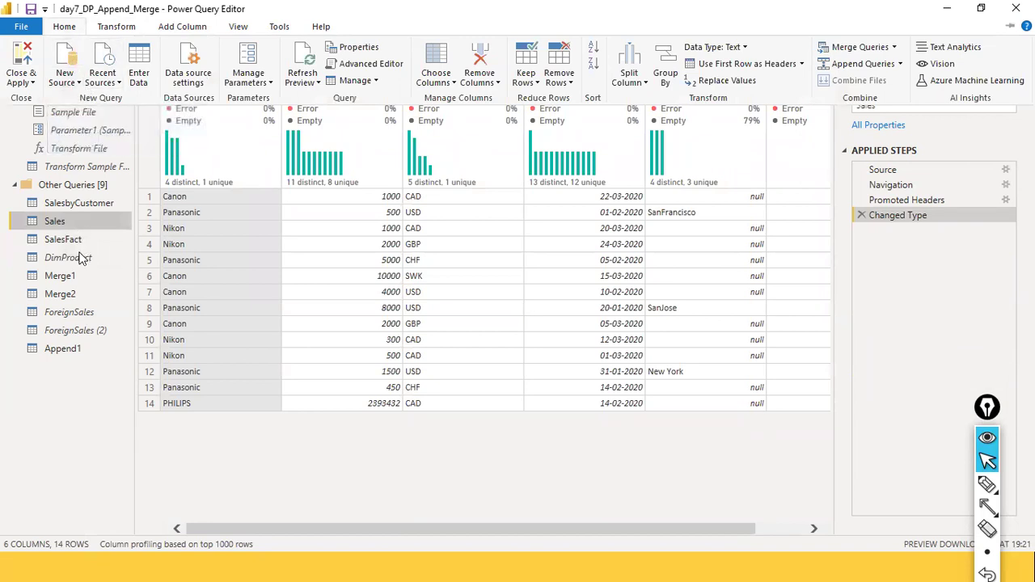
pyautogui.click(78, 83)
pyautogui.click(64, 29)
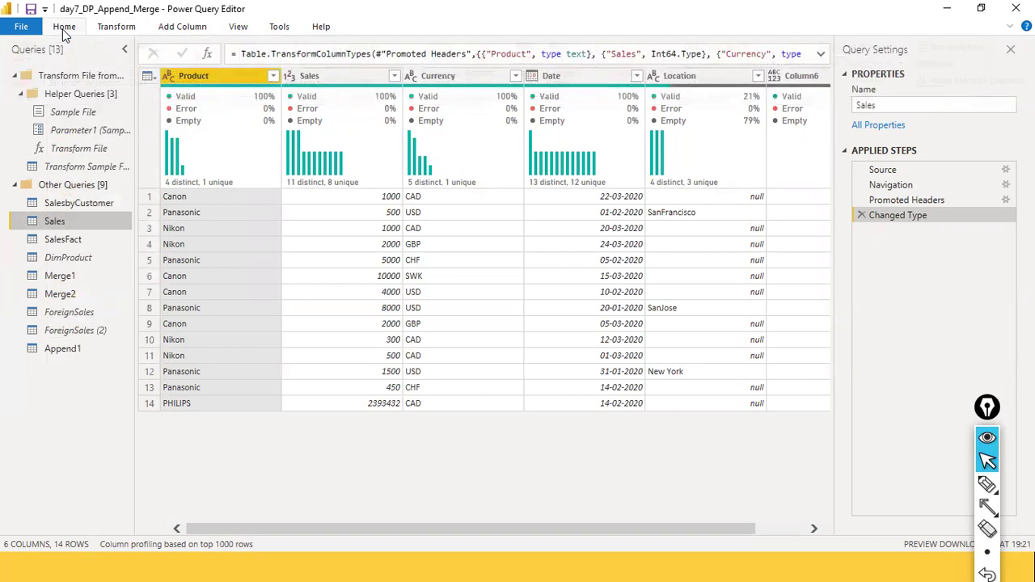
pyautogui.click(24, 27)
pyautogui.click(31, 26)
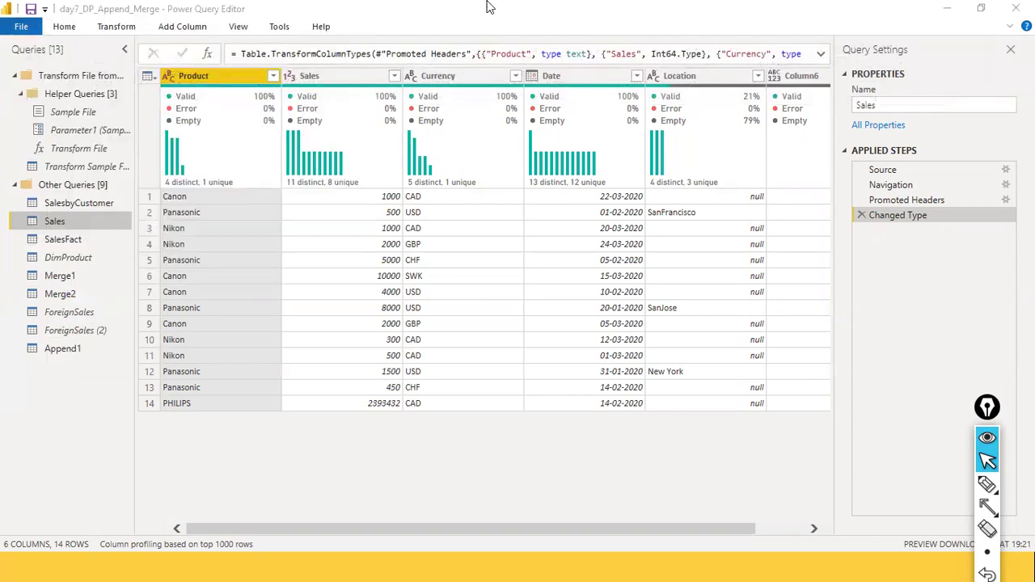
# Import sales_w04.csv from the dat1 folder as a new text/CSV source.
pyautogui.click(58, 28)
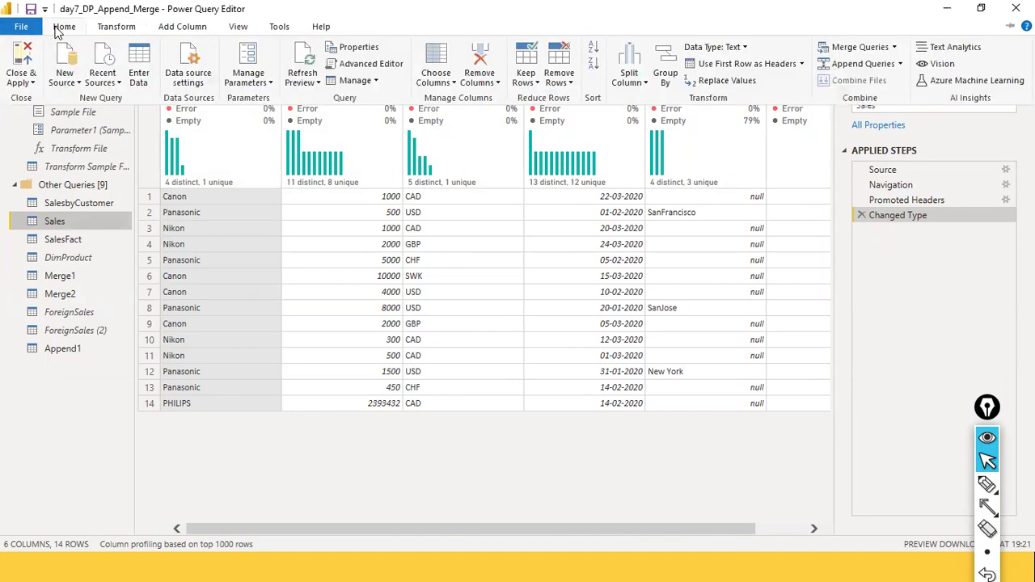
pyautogui.click(71, 81)
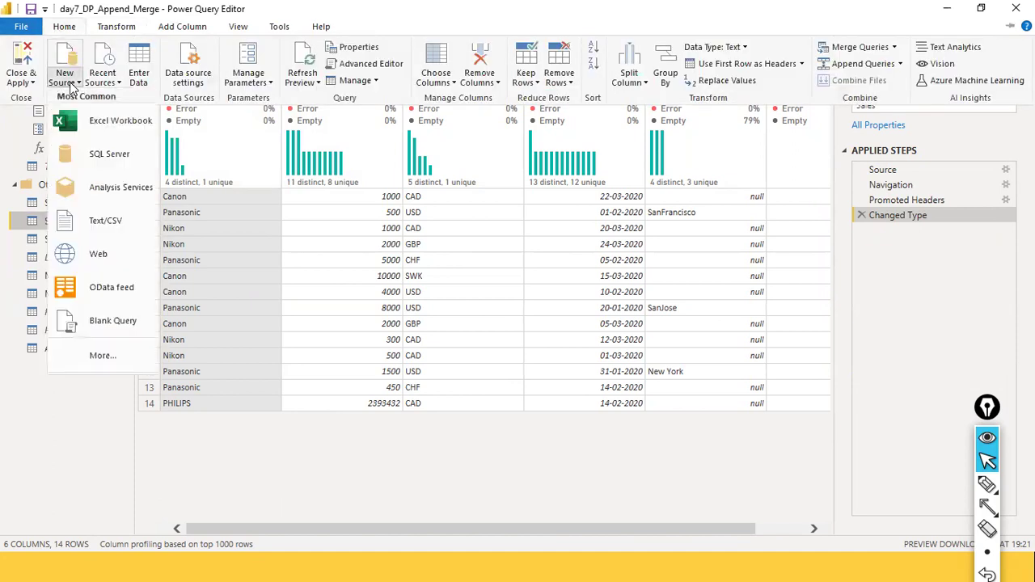
pyautogui.click(97, 222)
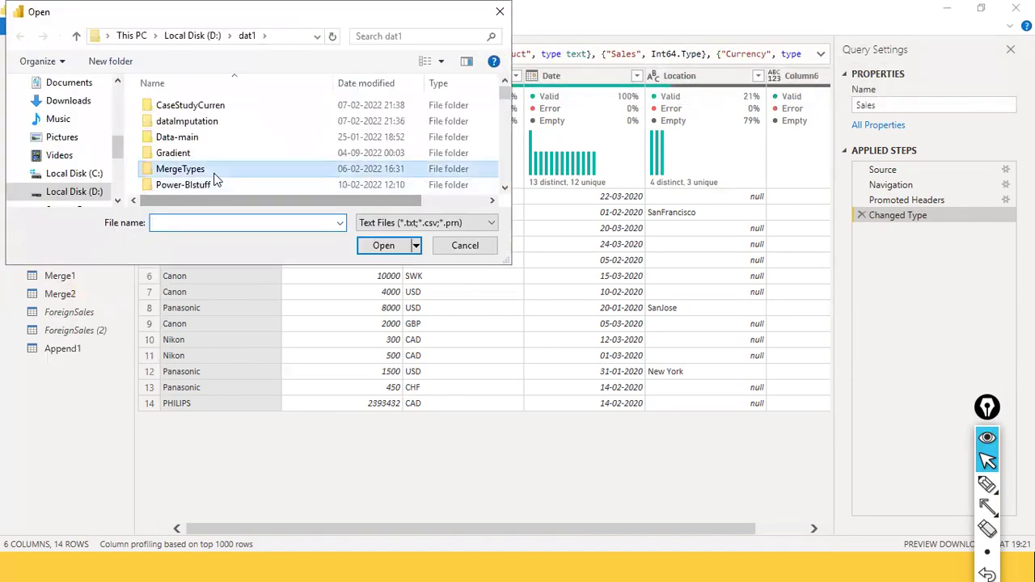
pyautogui.click(209, 172)
pyautogui.write('sales_w04.csv')
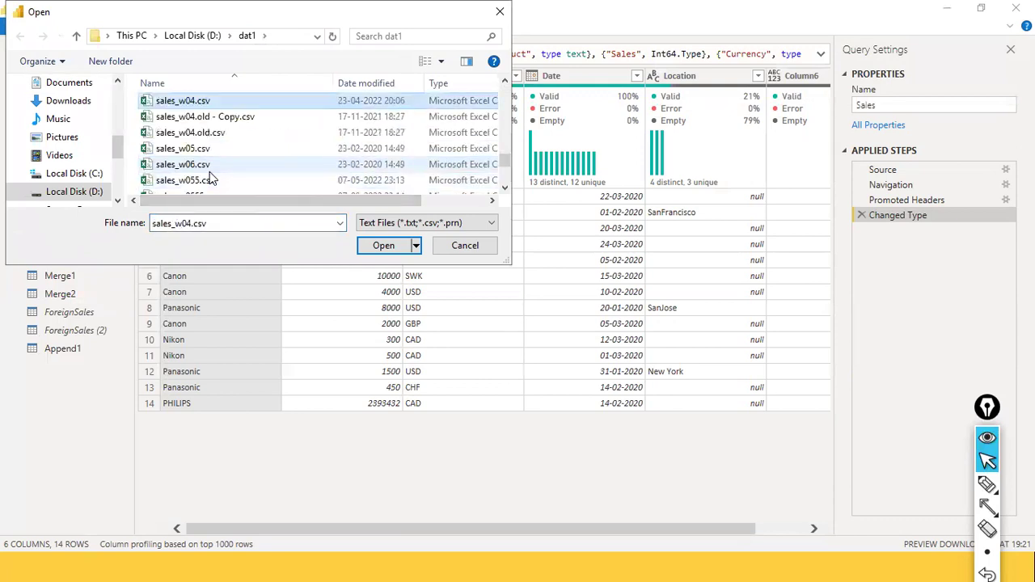
pyautogui.press('Escape')
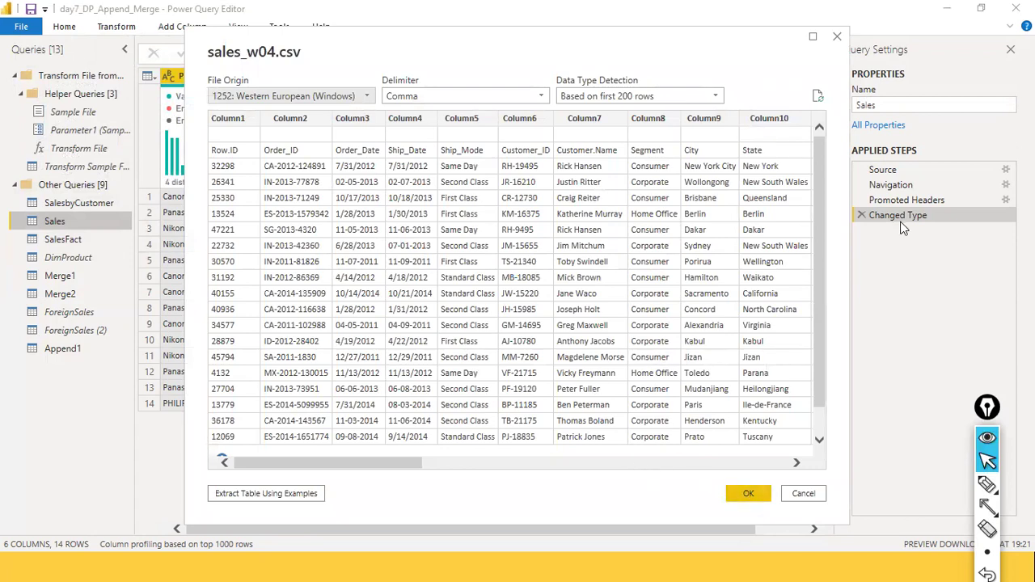
pyautogui.click(748, 493)
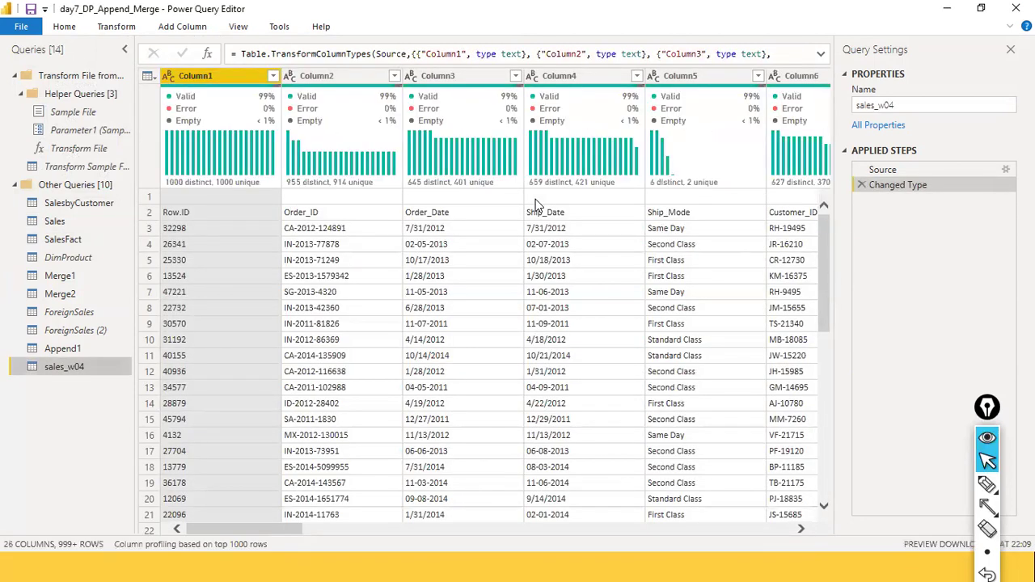
# Promote the first row of the sales_w04 query to headers twice so that Row.ID, Order_ID and the like become the column names.
pyautogui.click(115, 26)
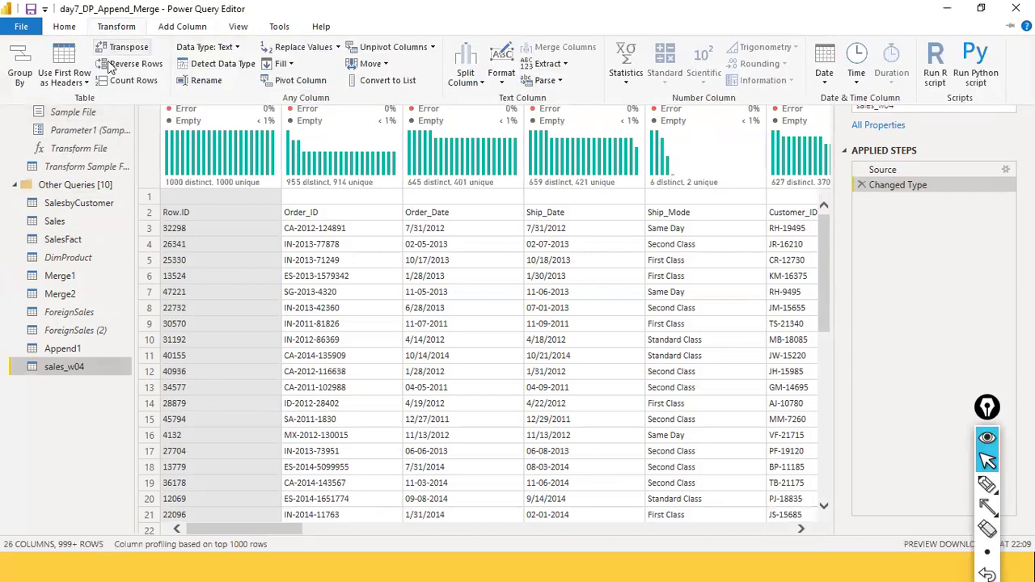
pyautogui.click(87, 82)
pyautogui.click(111, 99)
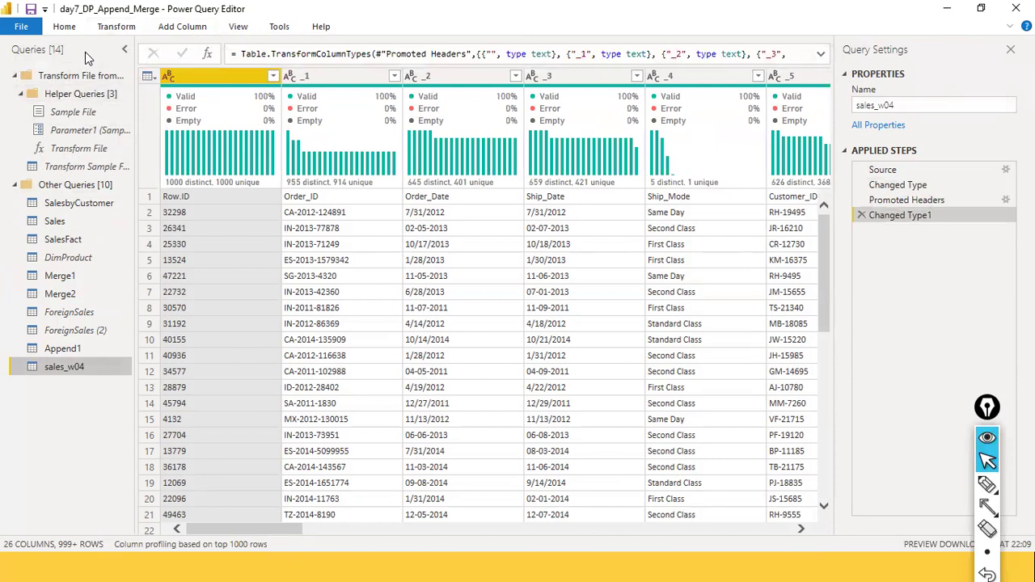
pyautogui.click(113, 26)
pyautogui.click(86, 81)
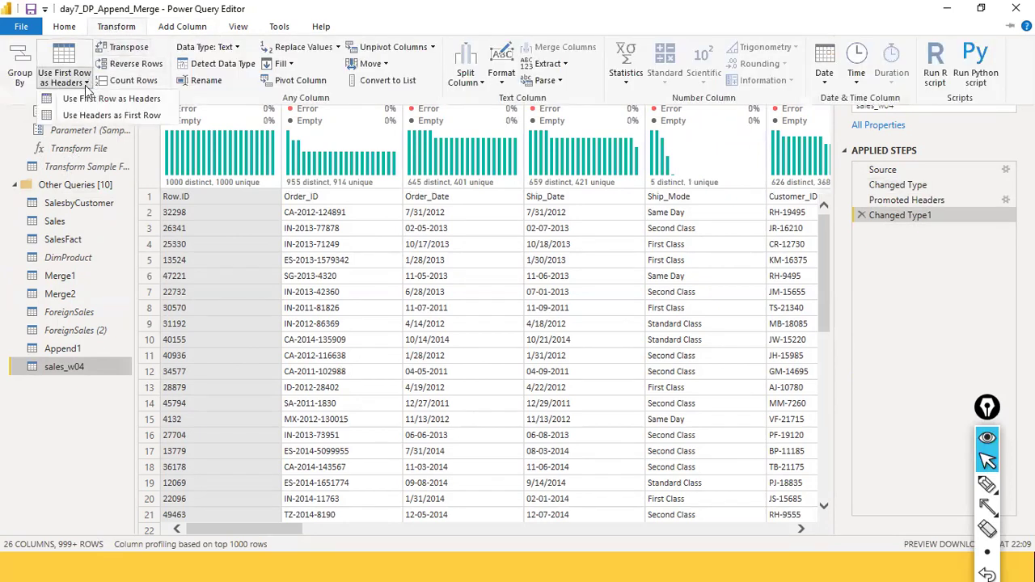
pyautogui.click(110, 99)
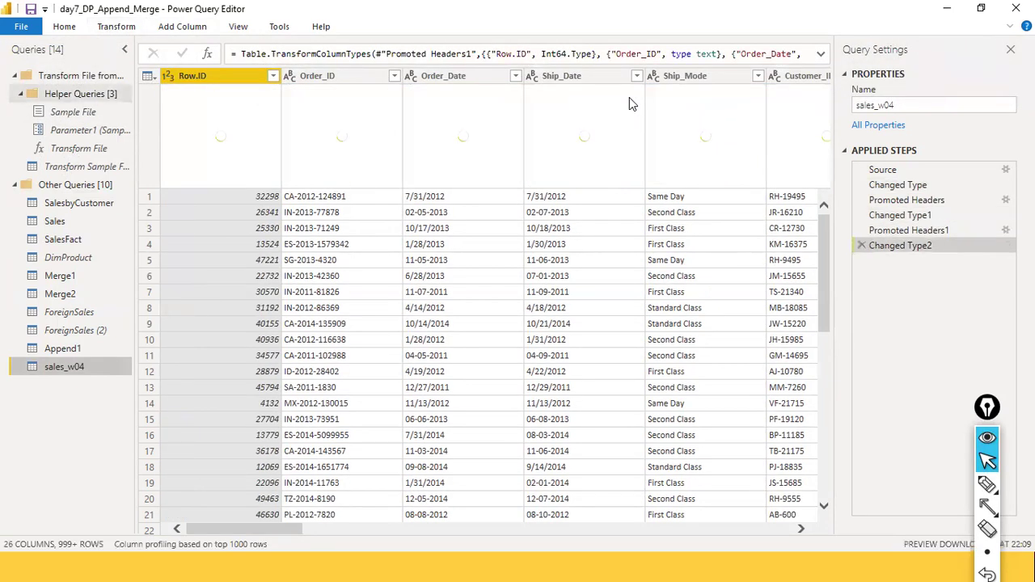
# Select the Country State column of the sales_w04 query and examine how its country and state values are combined.
pyautogui.moveTo(587, 135)
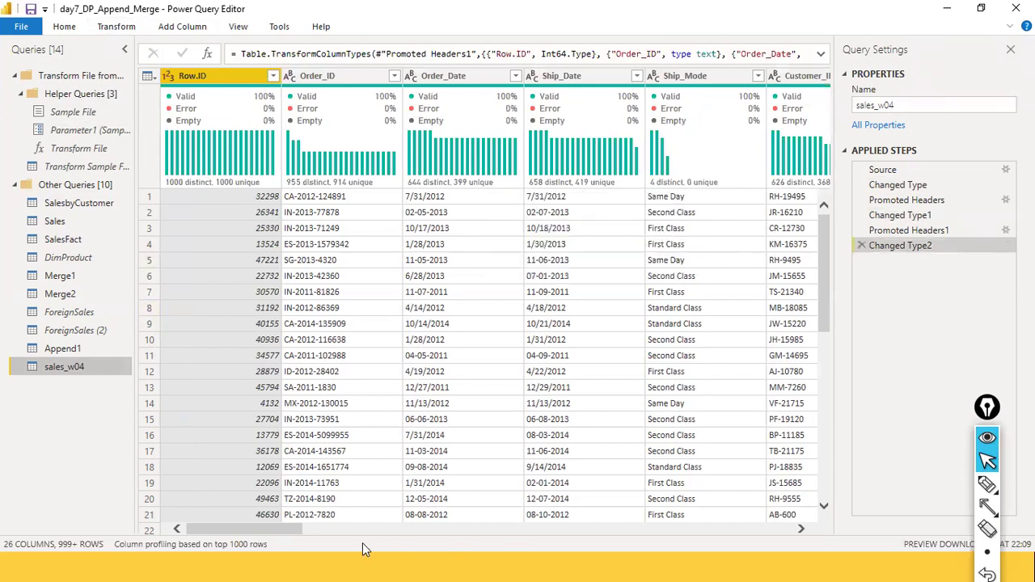
pyautogui.moveTo(267, 528); pyautogui.dragTo(447, 535)
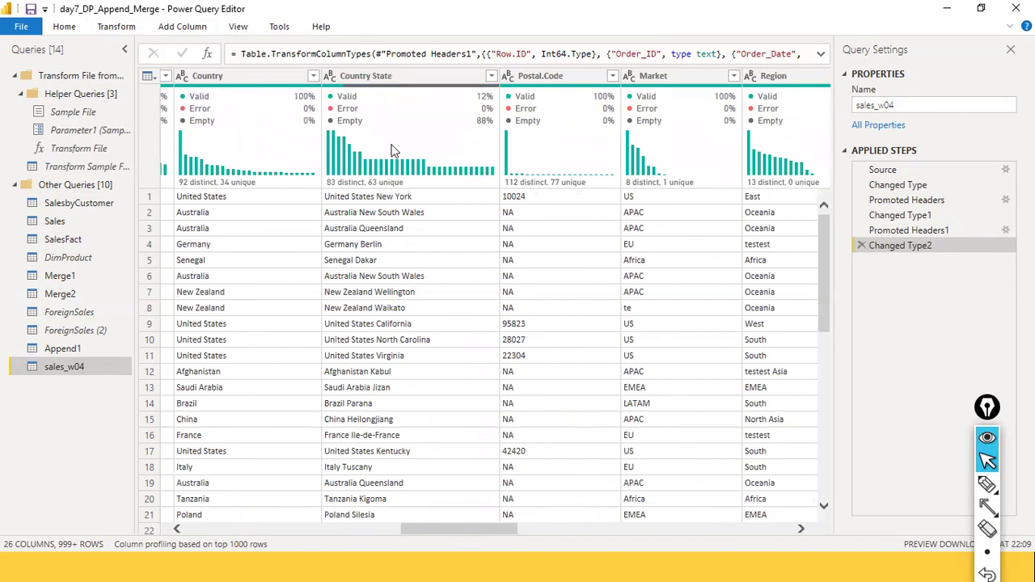
pyautogui.click(427, 86)
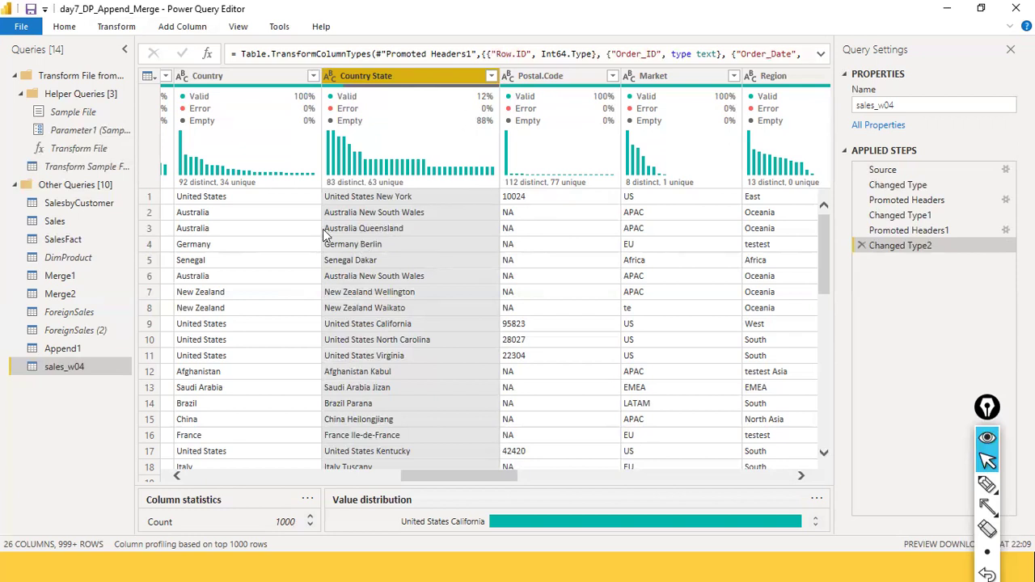
pyautogui.scroll(-1, 401, 216)
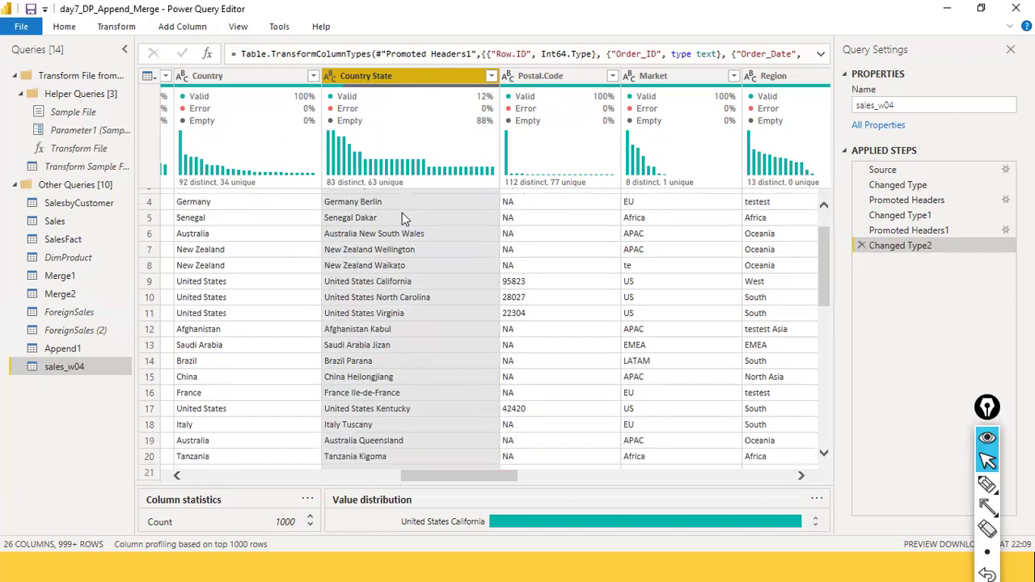
pyautogui.scroll(1, 402, 217)
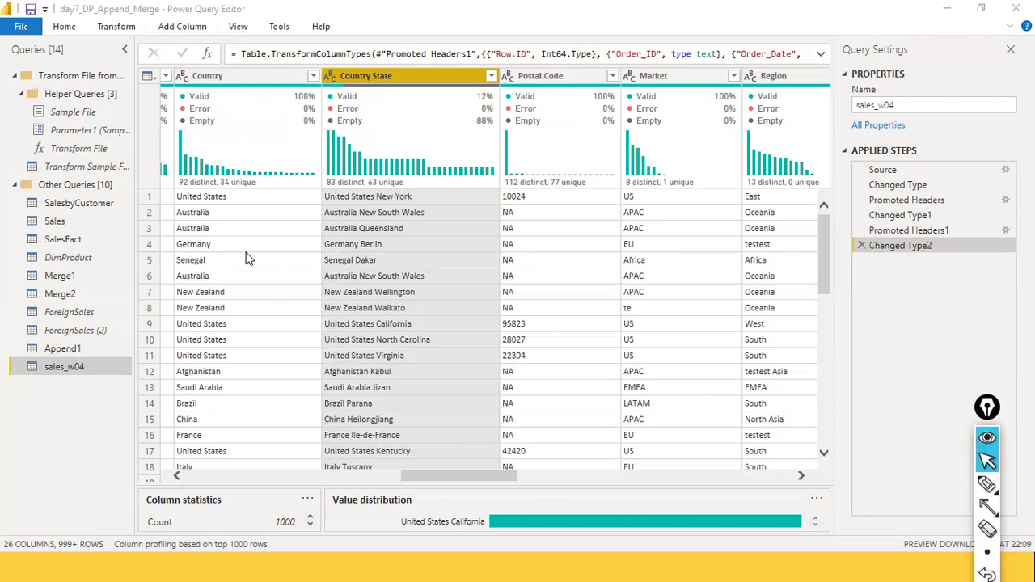
pyautogui.rightClick(400, 75)
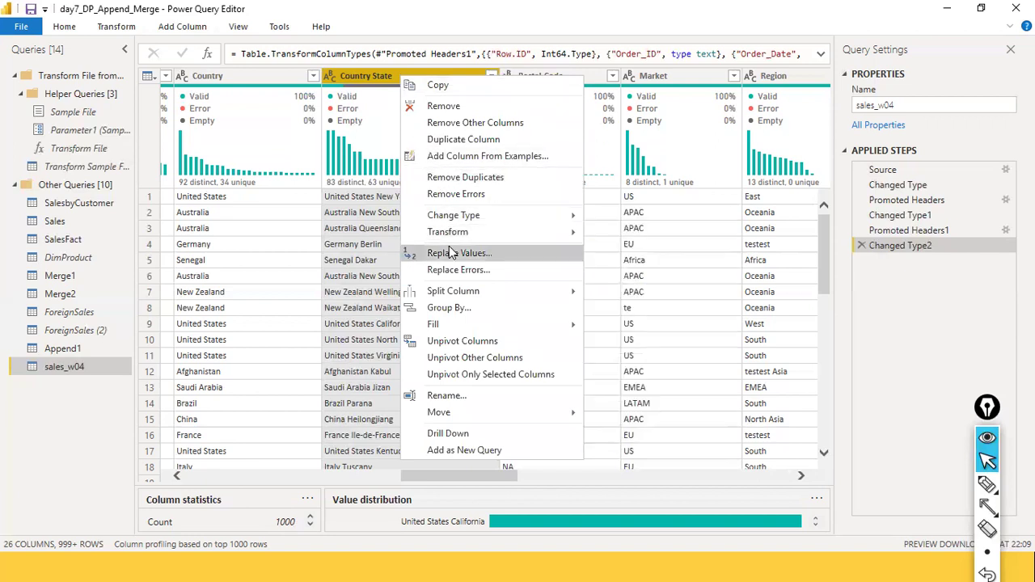
pyautogui.moveTo(467, 234)
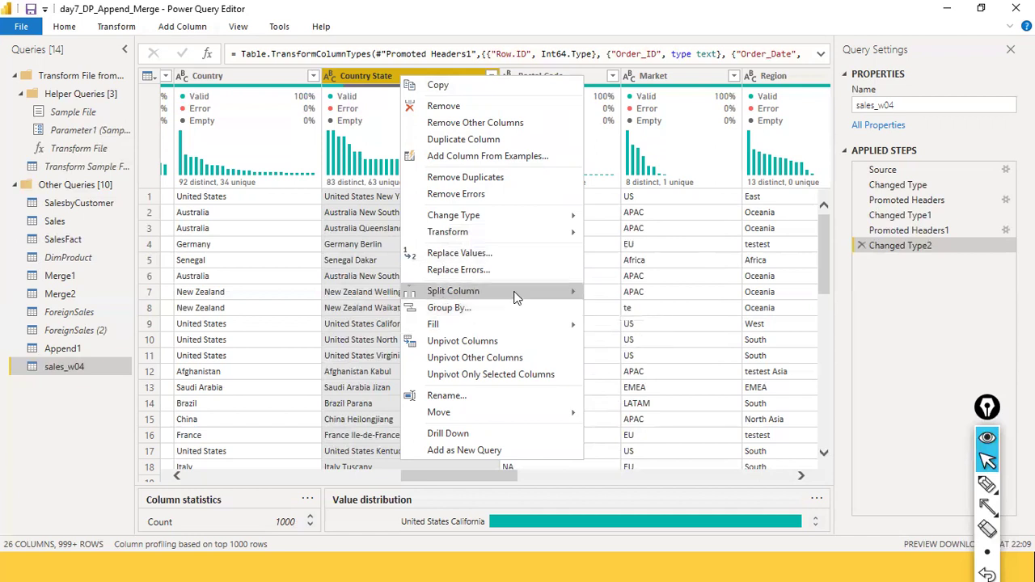
pyautogui.moveTo(515, 293)
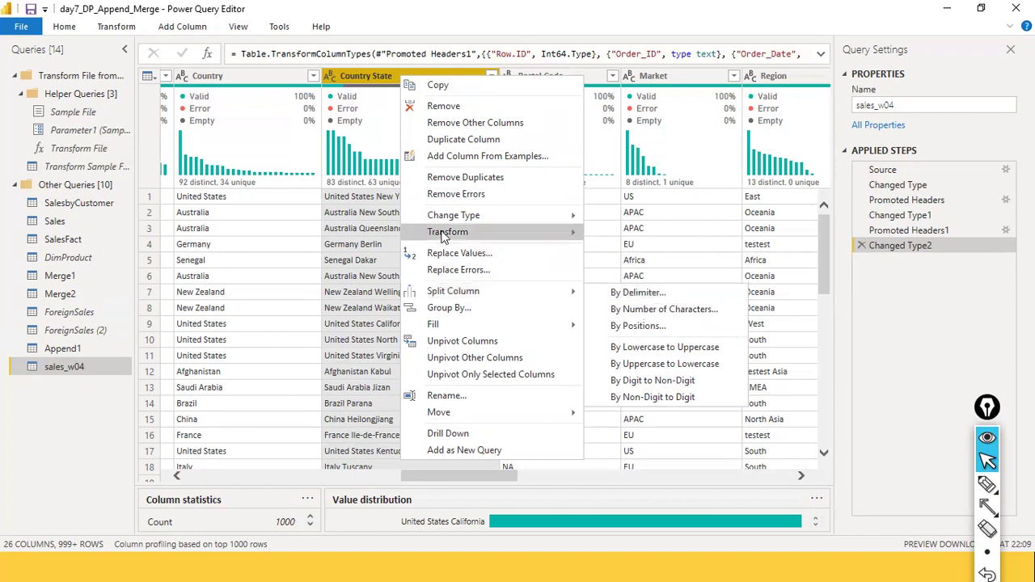
pyautogui.moveTo(453, 215)
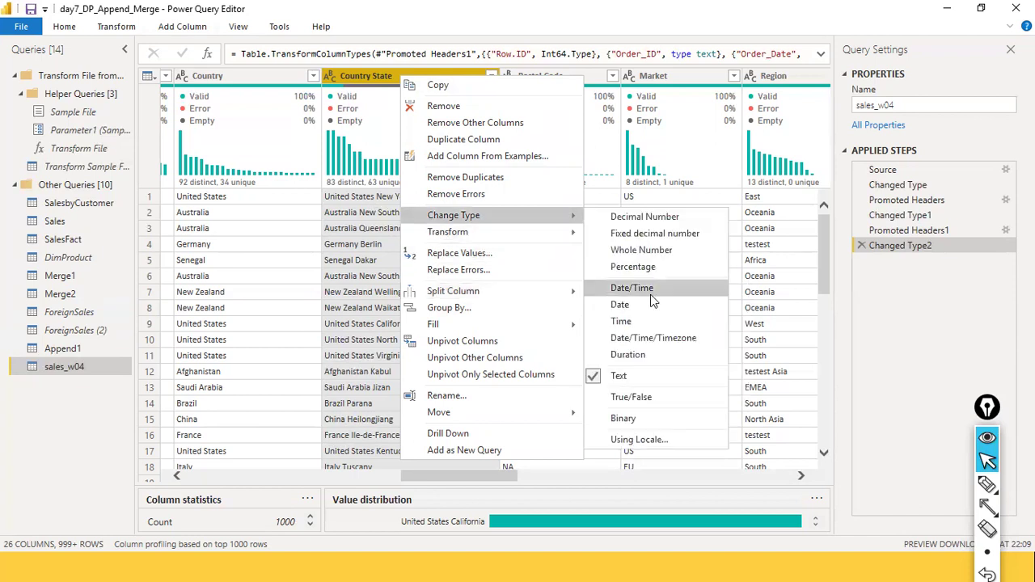
pyautogui.click(350, 214)
pyautogui.click(351, 197)
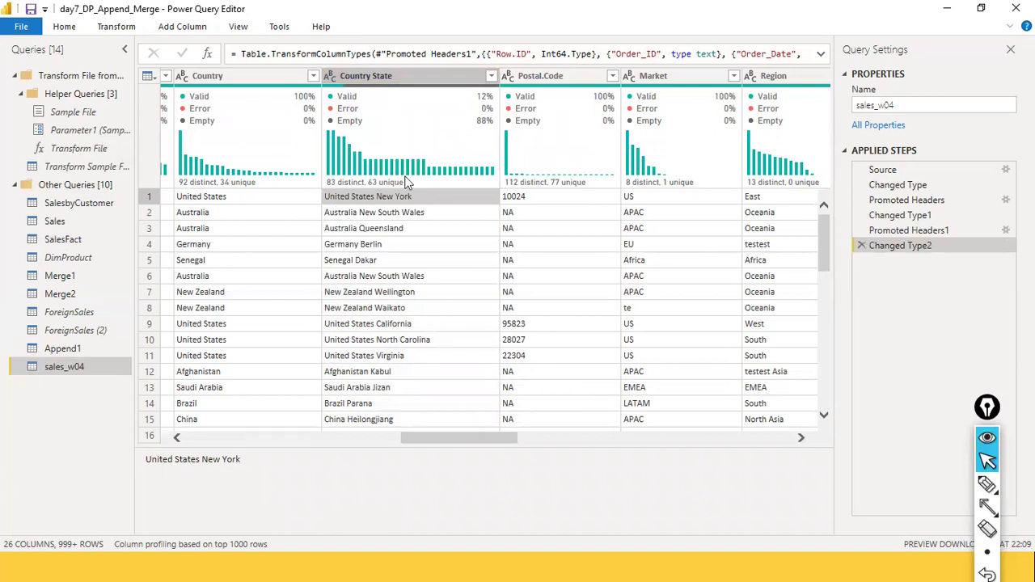
pyautogui.rightClick(400, 78)
pyautogui.moveTo(455, 294)
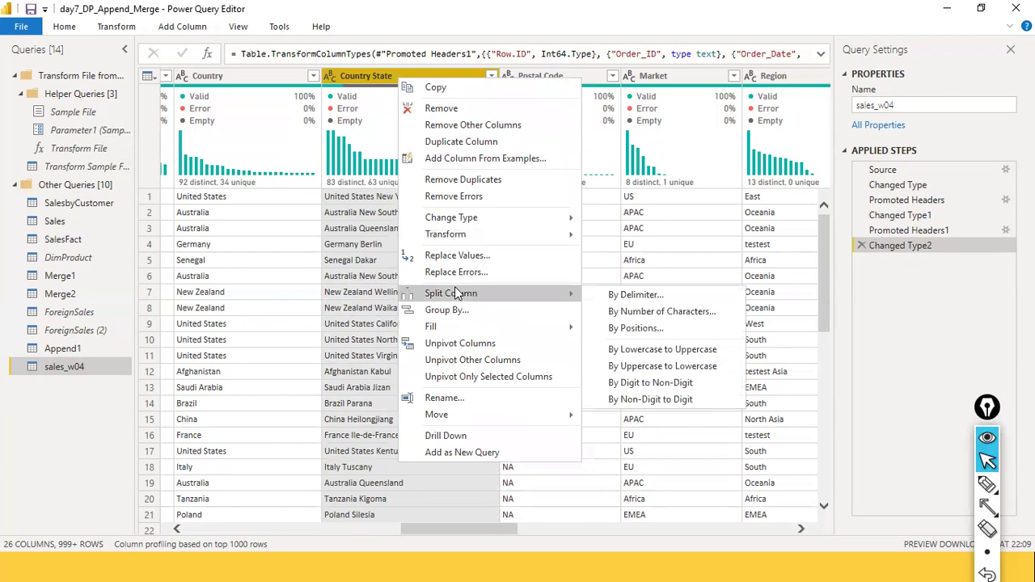
pyautogui.click(661, 312)
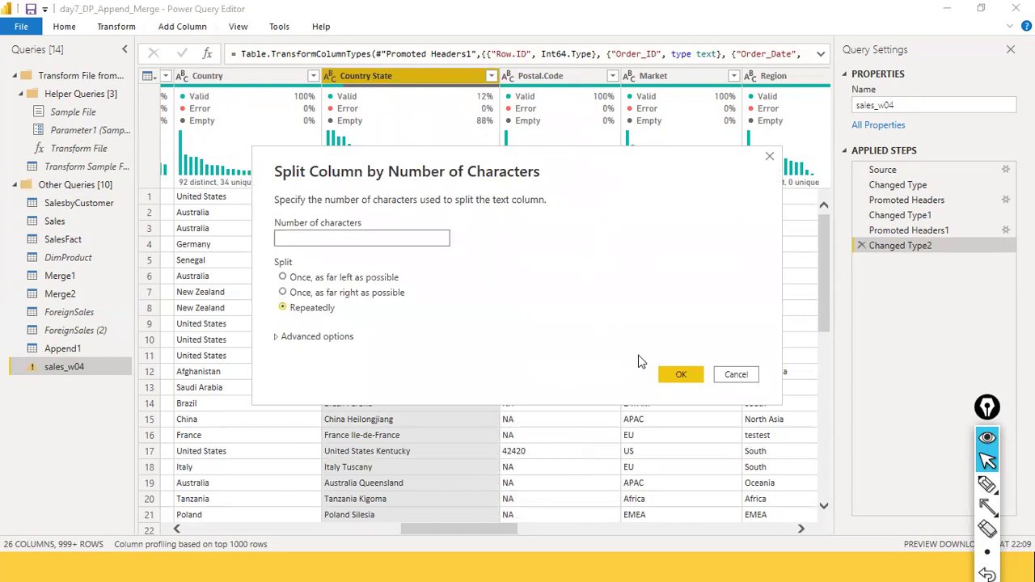
pyautogui.click(721, 376)
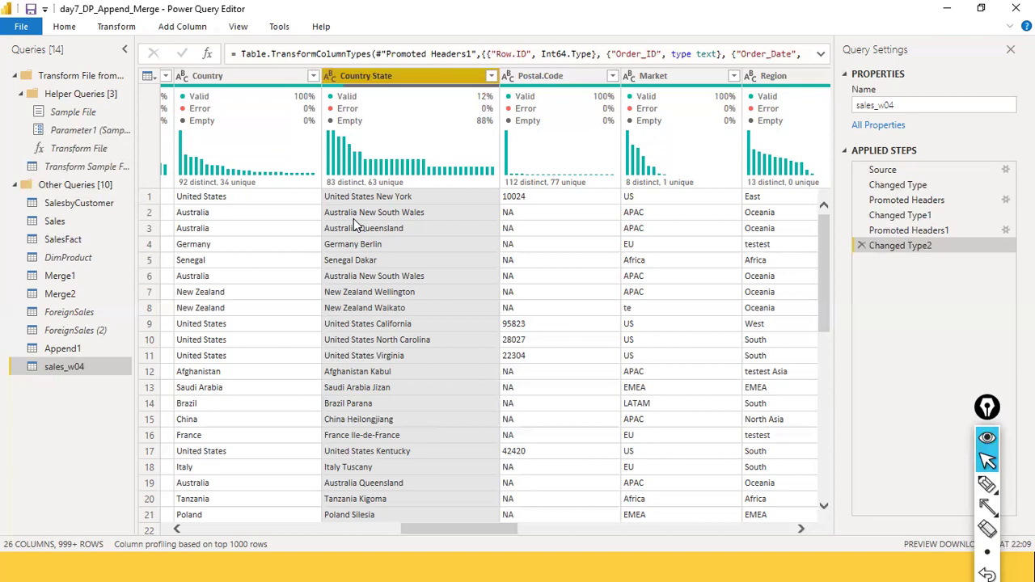
# Start a column from examples based on the selected Country State column, giving United States as the first row's sample value.
pyautogui.click(204, 29)
pyautogui.click(32, 82)
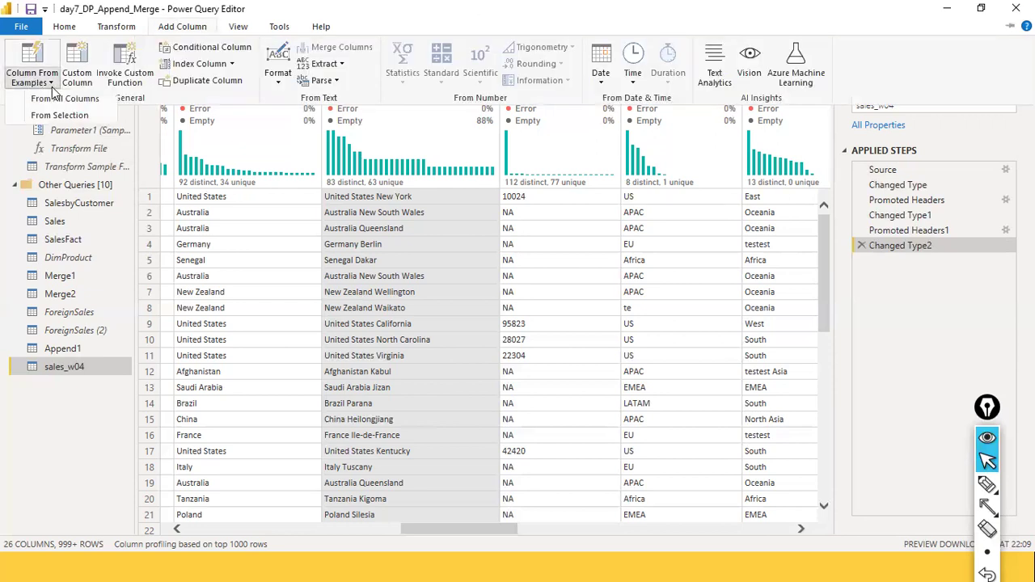
pyautogui.click(56, 117)
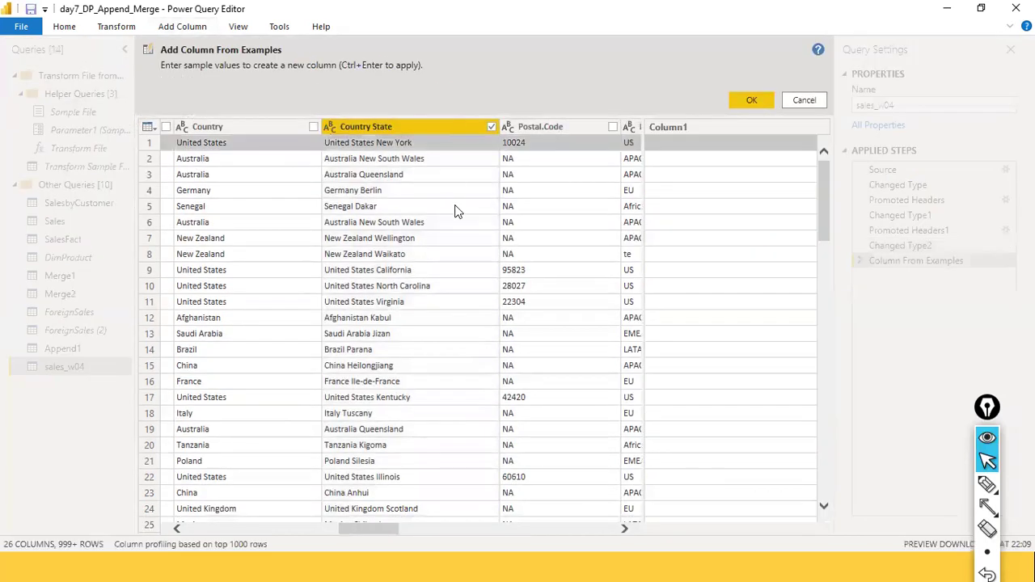
pyautogui.click(667, 146)
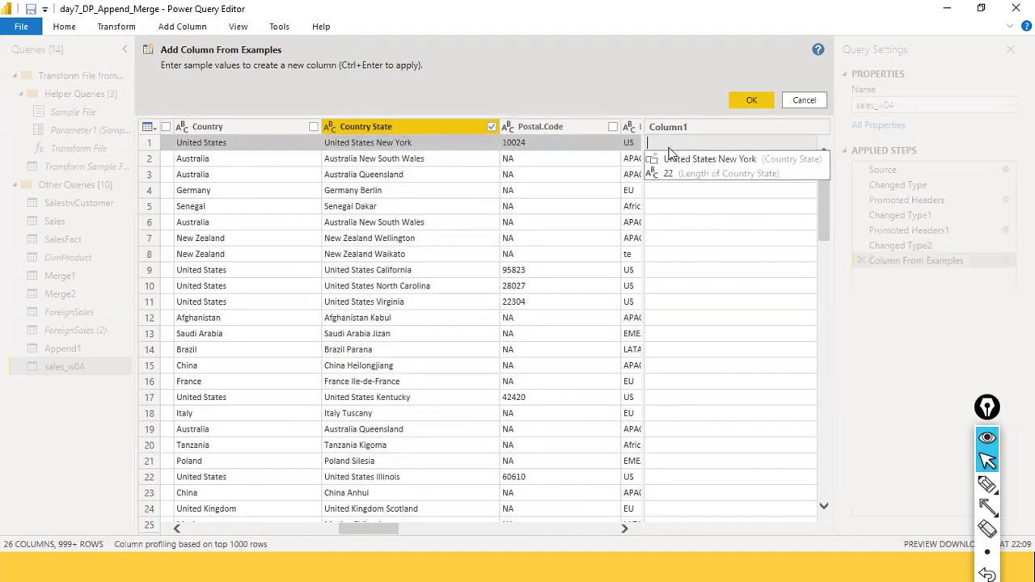
pyautogui.write('United')
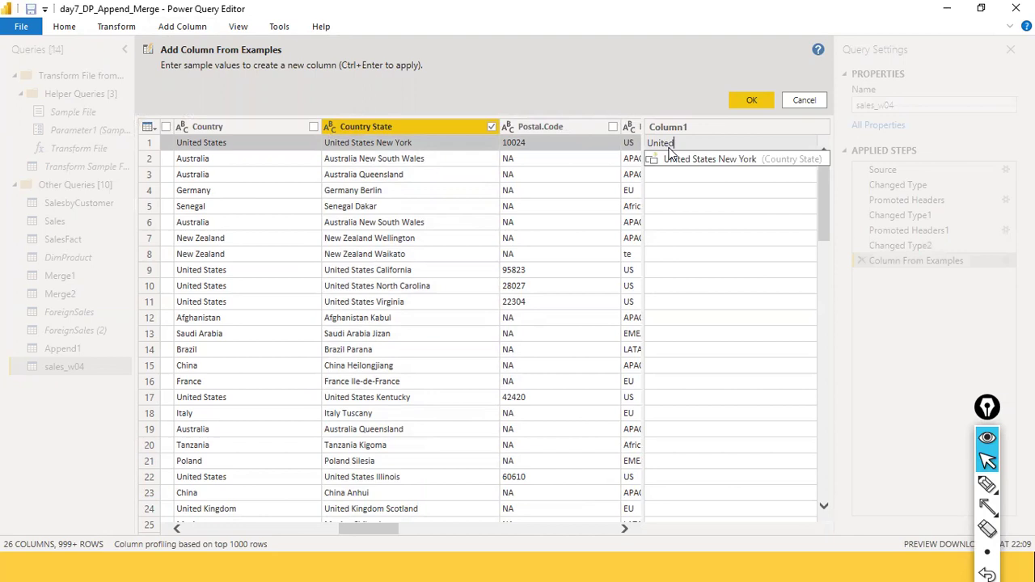
pyautogui.write(' States')
pyautogui.press('Return')
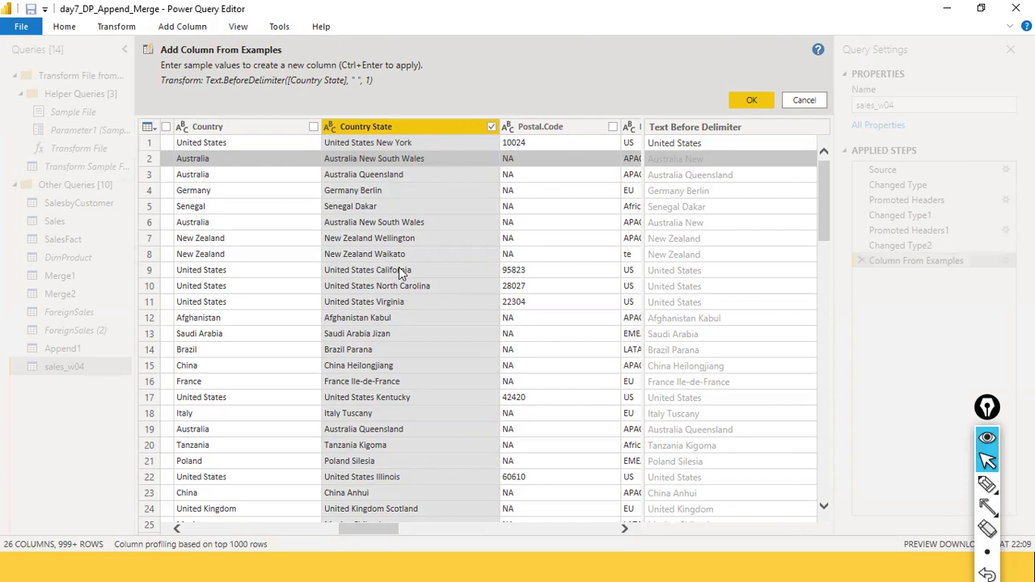
pyautogui.hotkey('ctrl', 'shift', 'a')
pyautogui.moveTo(243, 280); pyautogui.dragTo(322, 272)
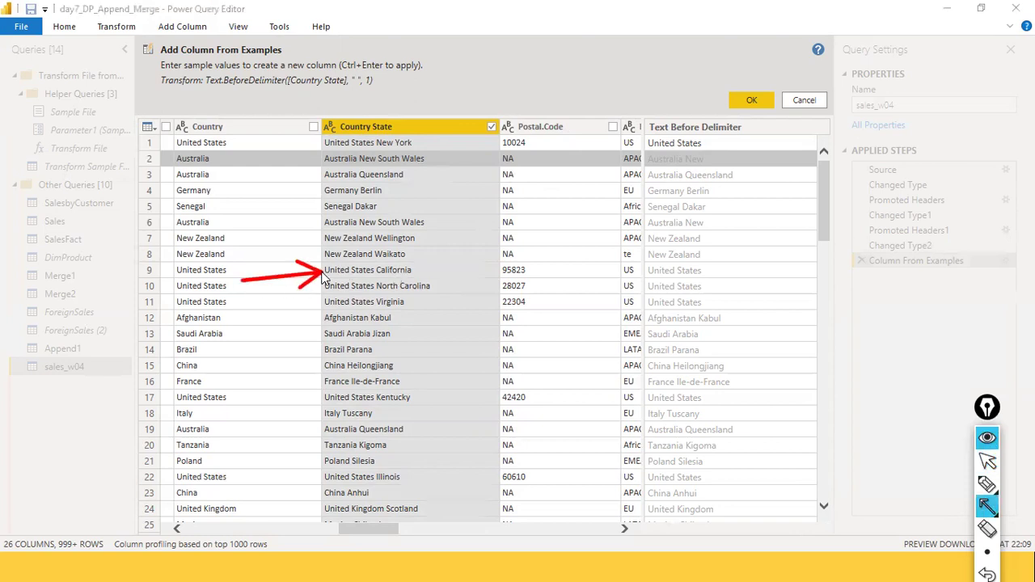
pyautogui.moveTo(596, 273)
pyautogui.mouseDown()
pyautogui.moveTo(643, 273)
pyautogui.moveTo(622, 287)
pyautogui.moveTo(623, 311)
pyautogui.mouseUp()
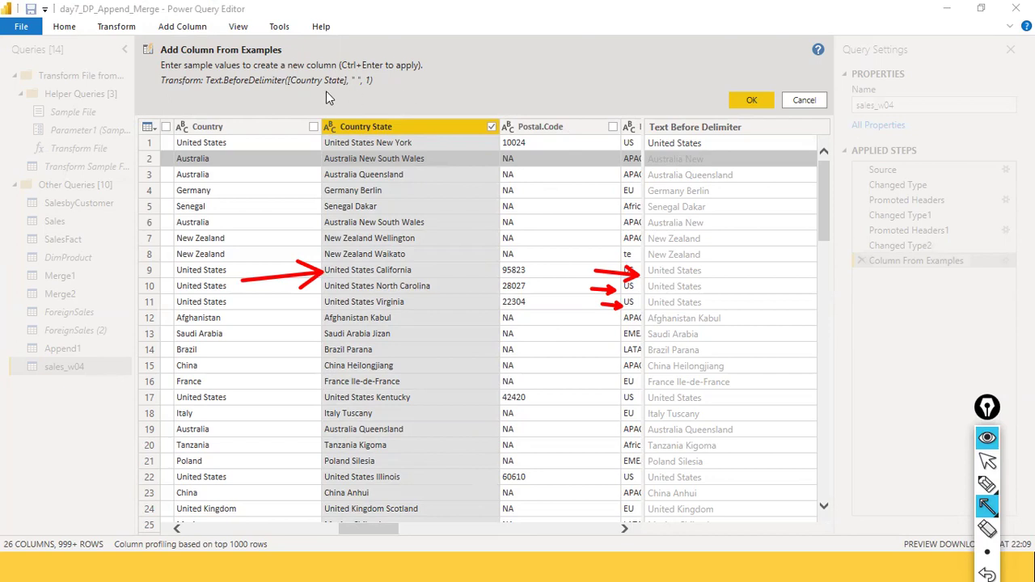
pyautogui.moveTo(402, 69); pyautogui.dragTo(397, 112)
pyautogui.hotkey('ctrl', 'shift', '7')
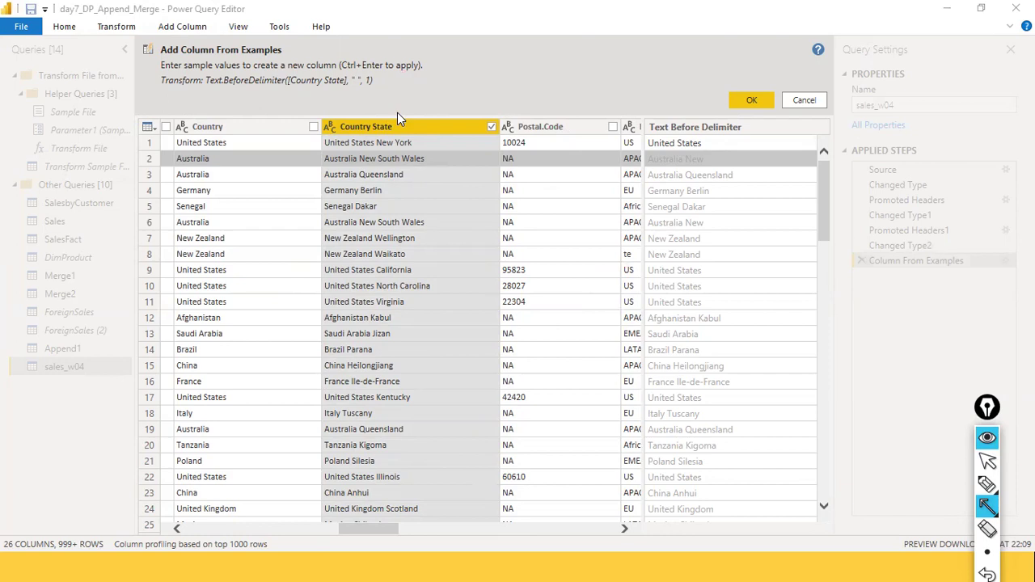
pyautogui.hotkey('ctrl', 'shift', '2')
# Set the second row's sample value to Australia and check the values suggested for the other rows.
pyautogui.doubleClick(668, 160)
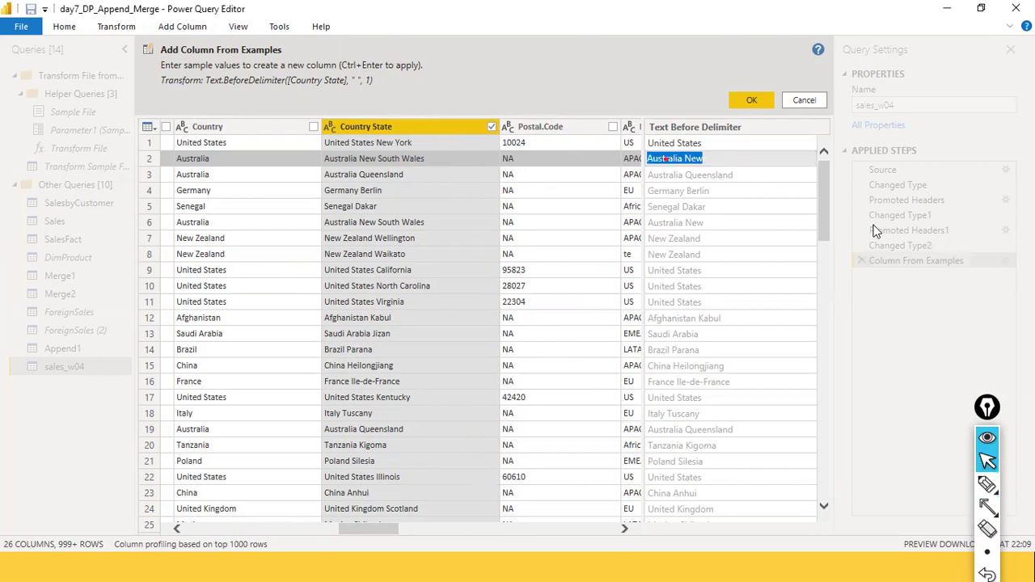
pyautogui.write('Australia')
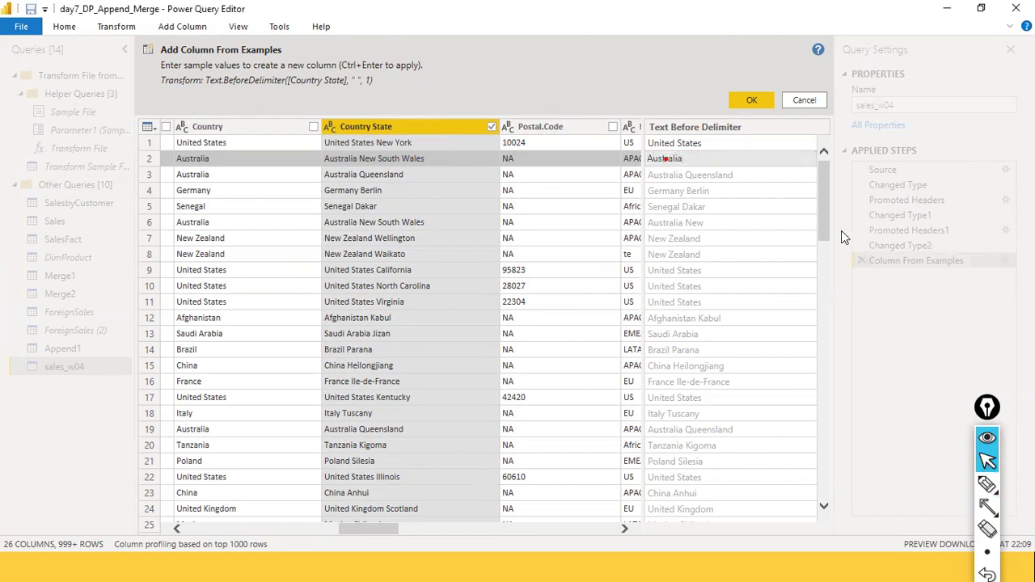
pyautogui.press('Return')
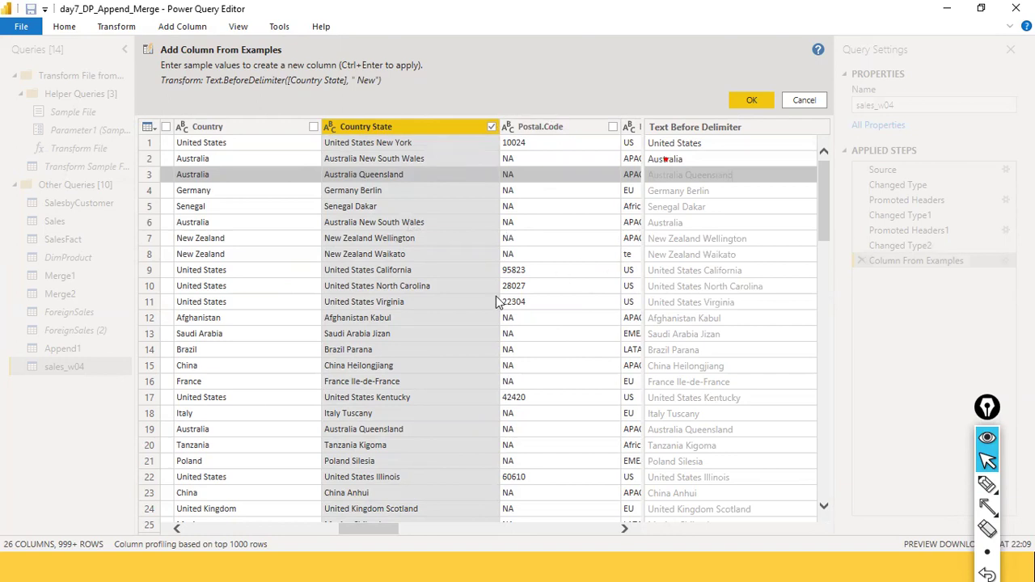
pyautogui.scroll(-2, 456, 320)
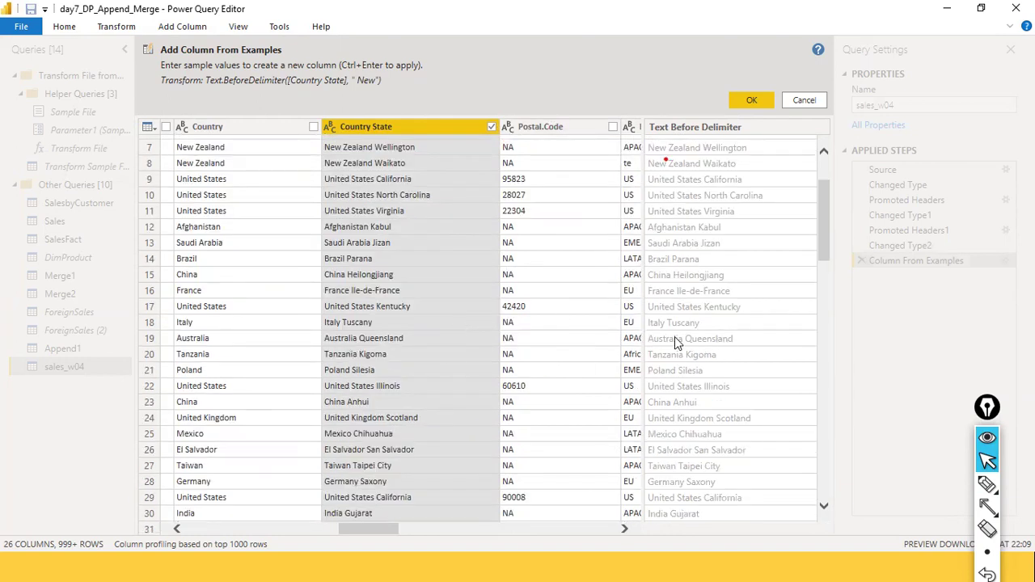
pyautogui.scroll(2, 703, 341)
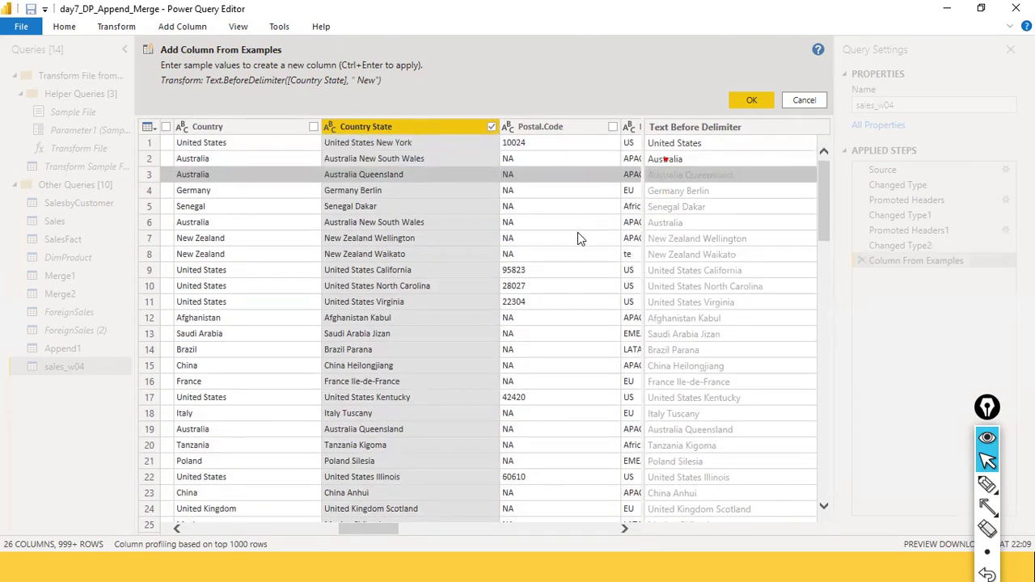
# Give Germany as the fourth row's sample value and review the suggestions in the surrounding rows.
pyautogui.click(677, 194)
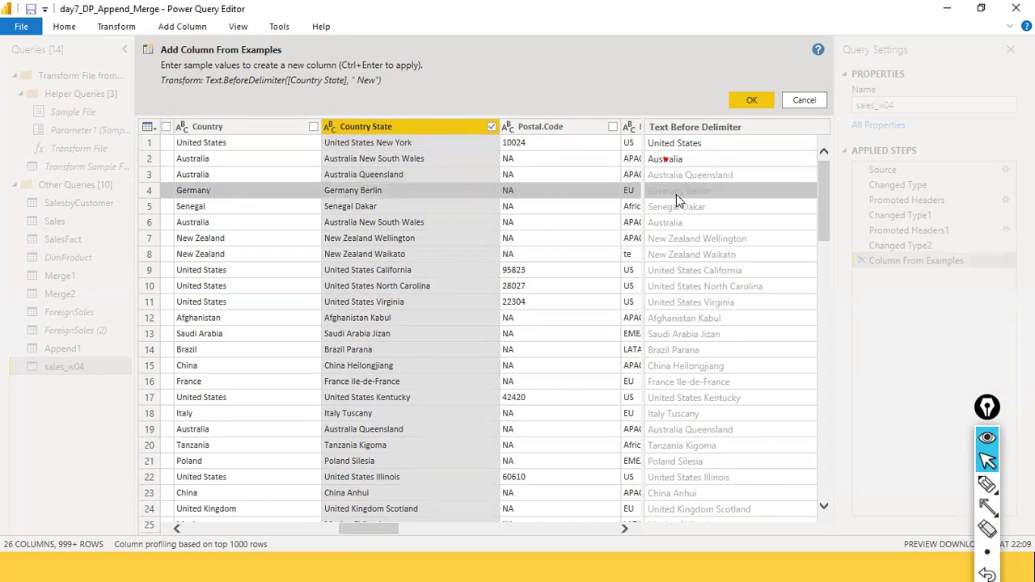
pyautogui.write('Germany')
pyautogui.press('Return')
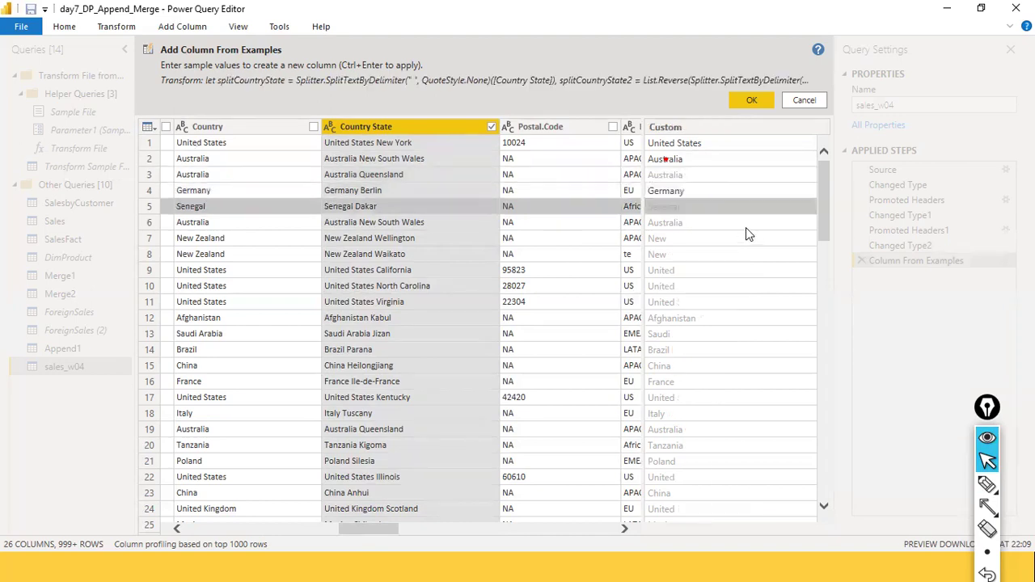
pyautogui.press('Up')
pyautogui.press('Up')
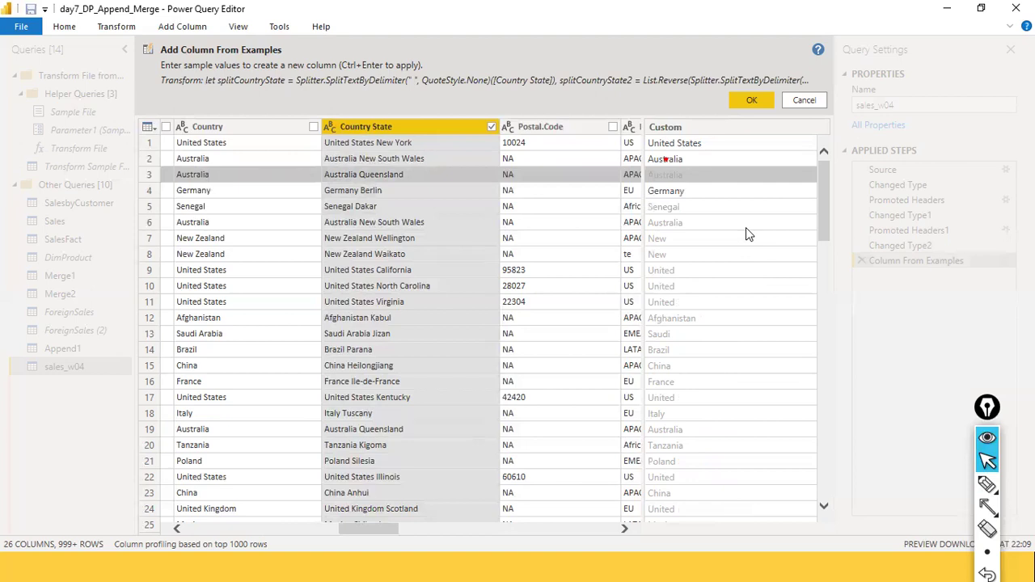
pyautogui.press('Up')
pyautogui.press('Down')
pyautogui.press('Down')
pyautogui.press('Down')
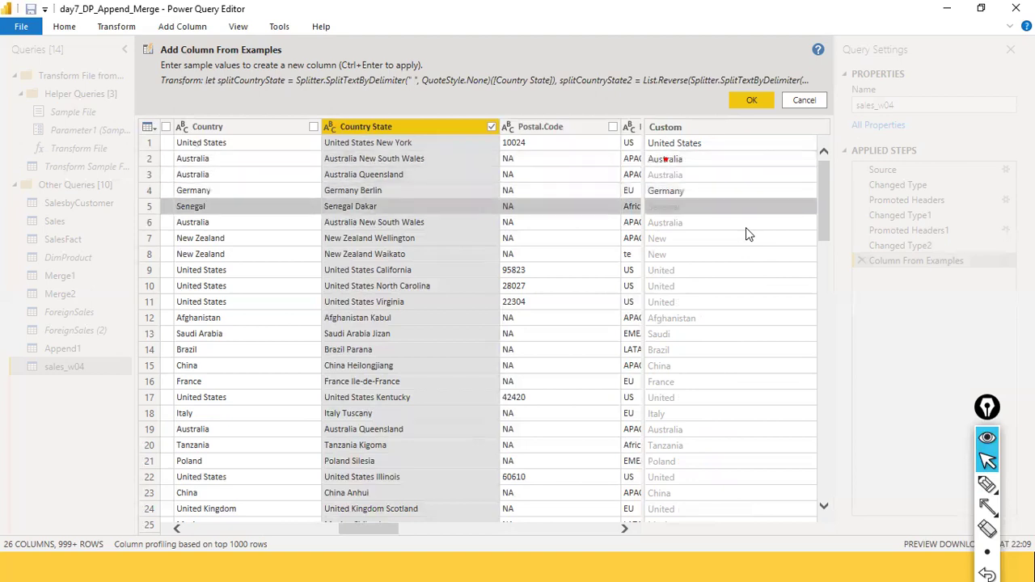
pyautogui.press('Down')
pyautogui.press('Up')
pyautogui.press('Down')
pyautogui.press('Down')
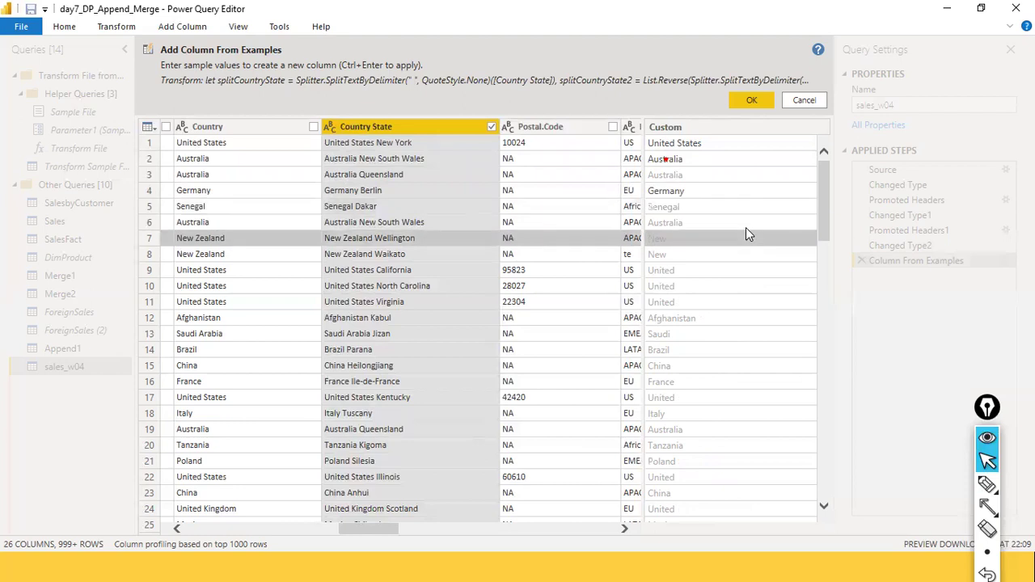
# Set the seventh row's sample value to New Zeland and keep Unitedted as the eleventh row's sample value.
pyautogui.click(698, 241)
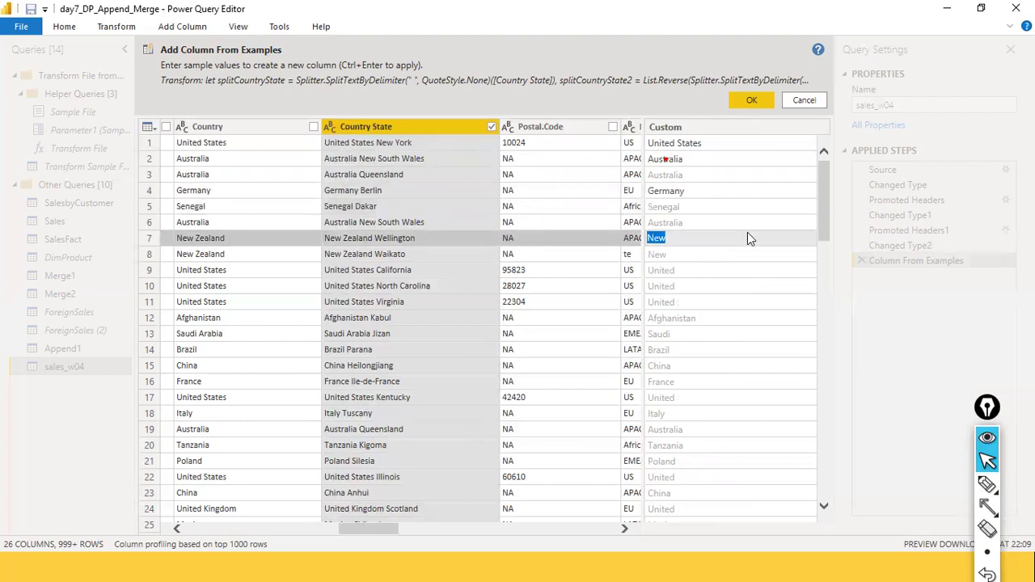
pyautogui.write('Nw')
pyautogui.press('BackSpace')
pyautogui.press('BackSpace')
pyautogui.write('ew Zealand')
pyautogui.press('Return')
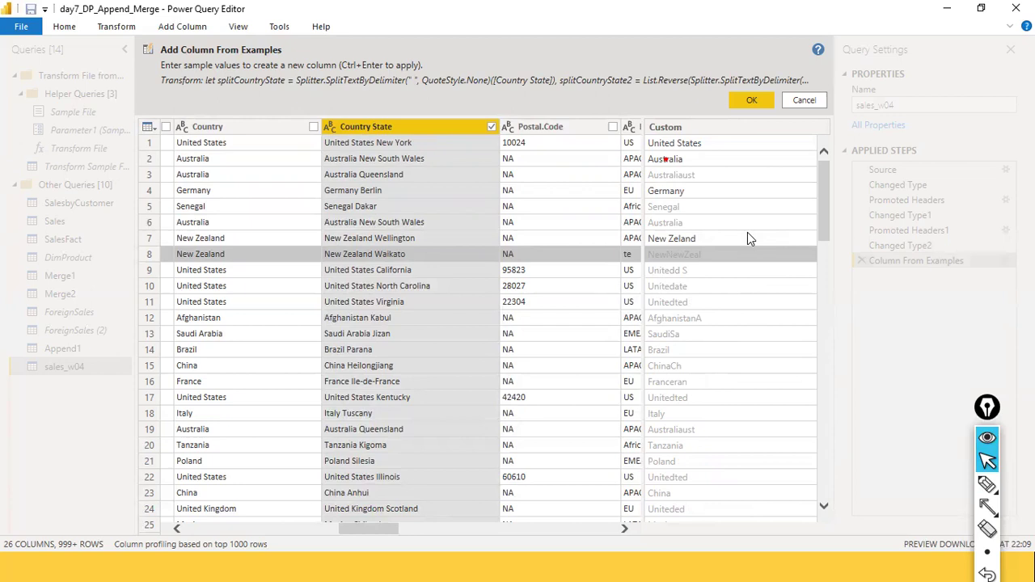
pyautogui.click(685, 305)
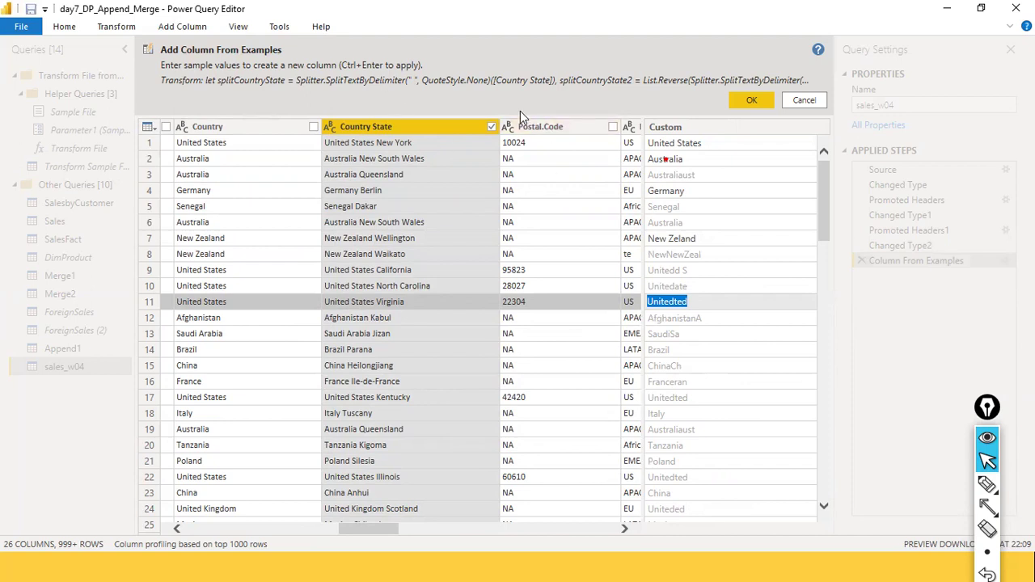
pyautogui.click(642, 95)
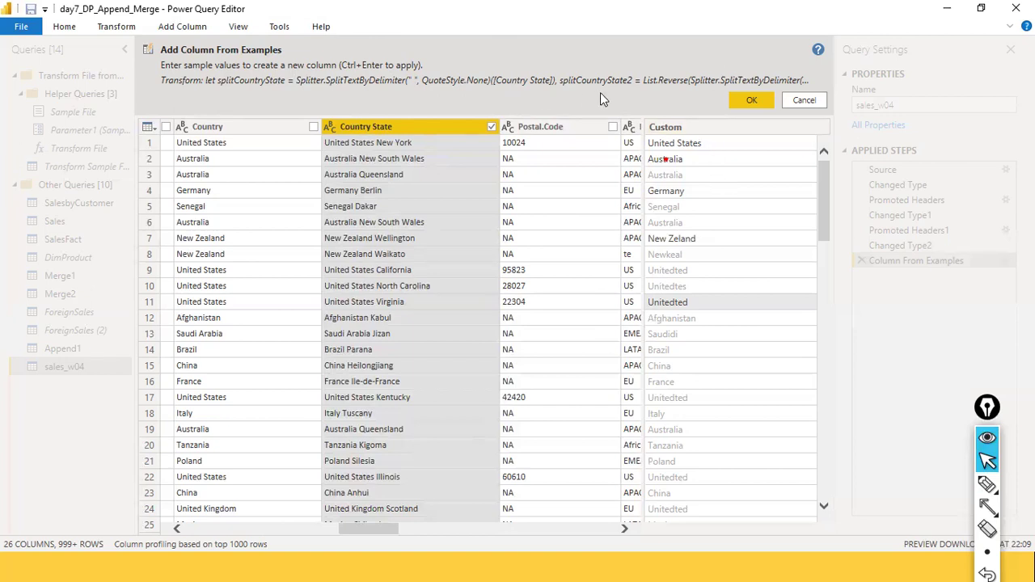
# Correct the seventh row's sample value to New Zealand.
pyautogui.doubleClick(686, 239)
pyautogui.click(676, 241)
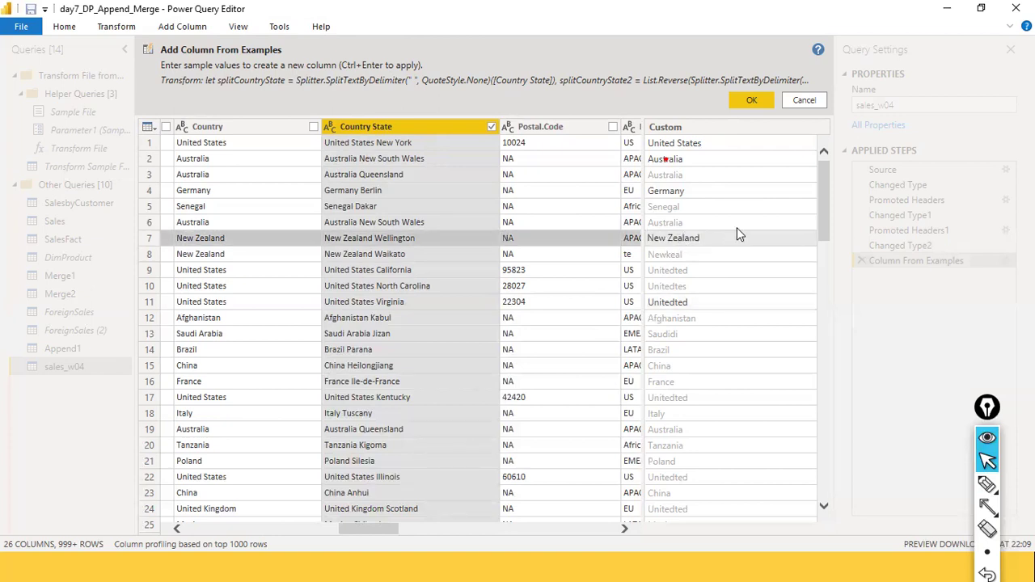
pyautogui.press('Return')
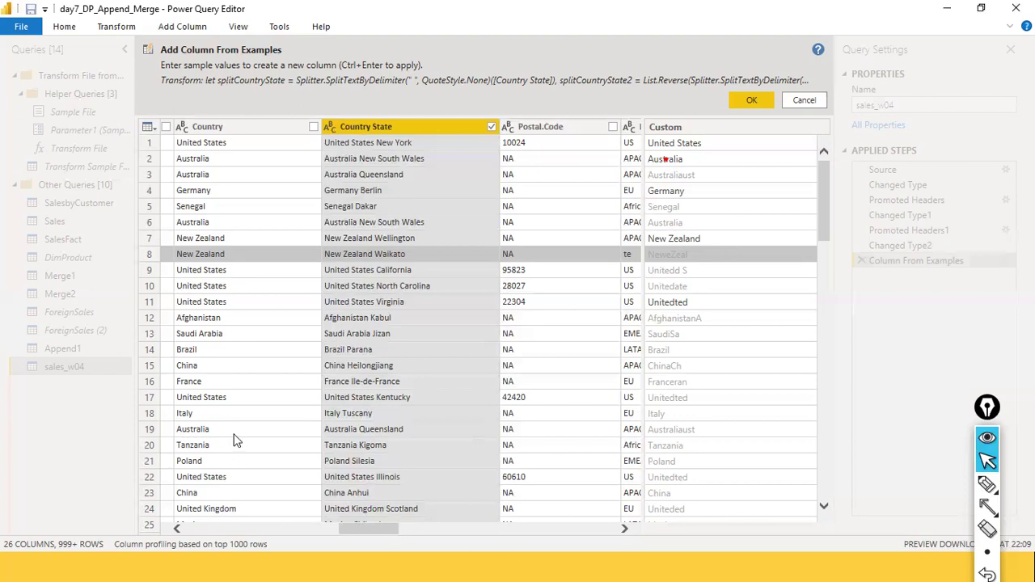
# Review the date formats in the Order_Date column and discard the unfinished column from examples.
pyautogui.hscroll(-5, 233, 441)
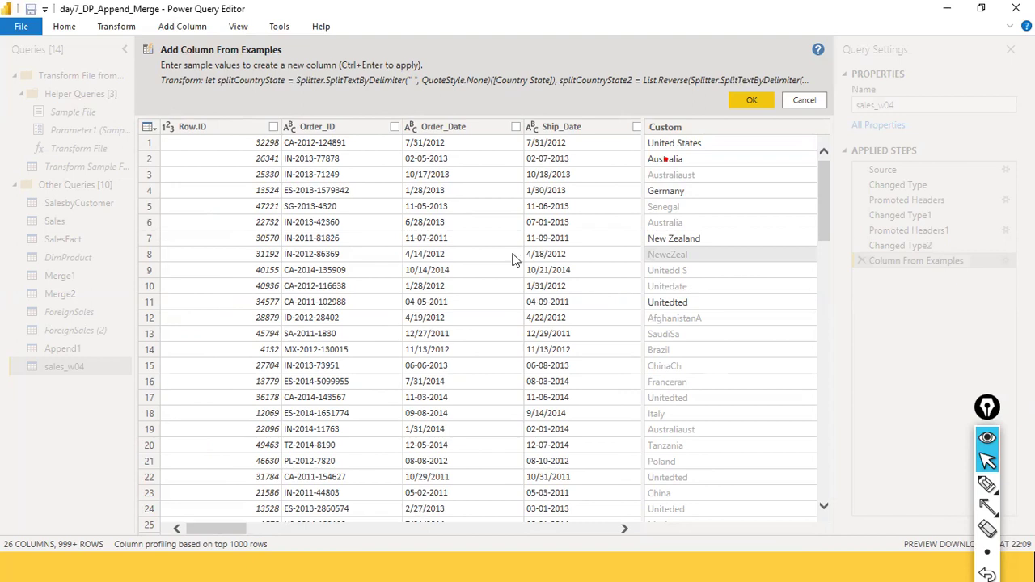
pyautogui.scroll(-6, 513, 259)
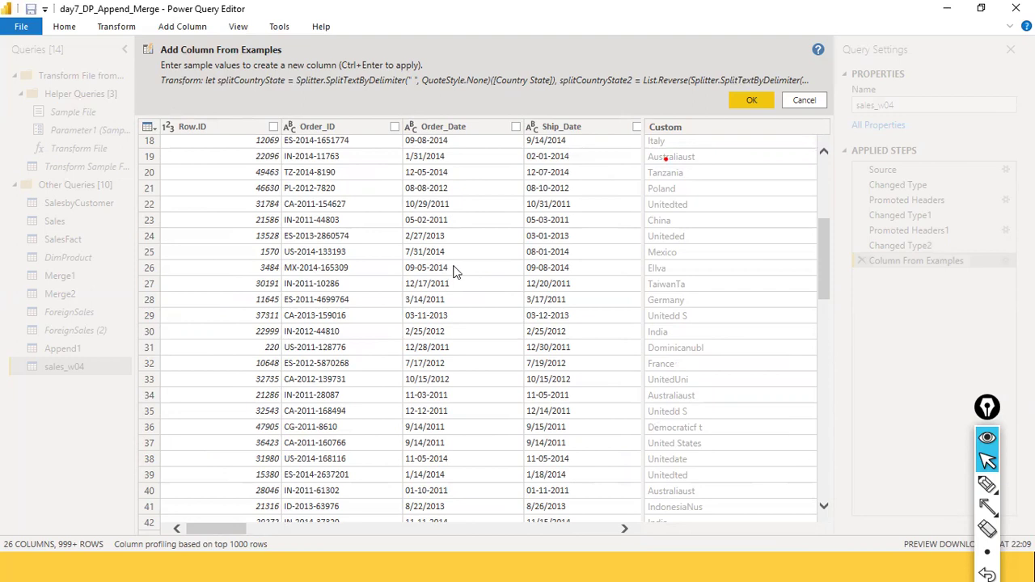
pyautogui.click(411, 129)
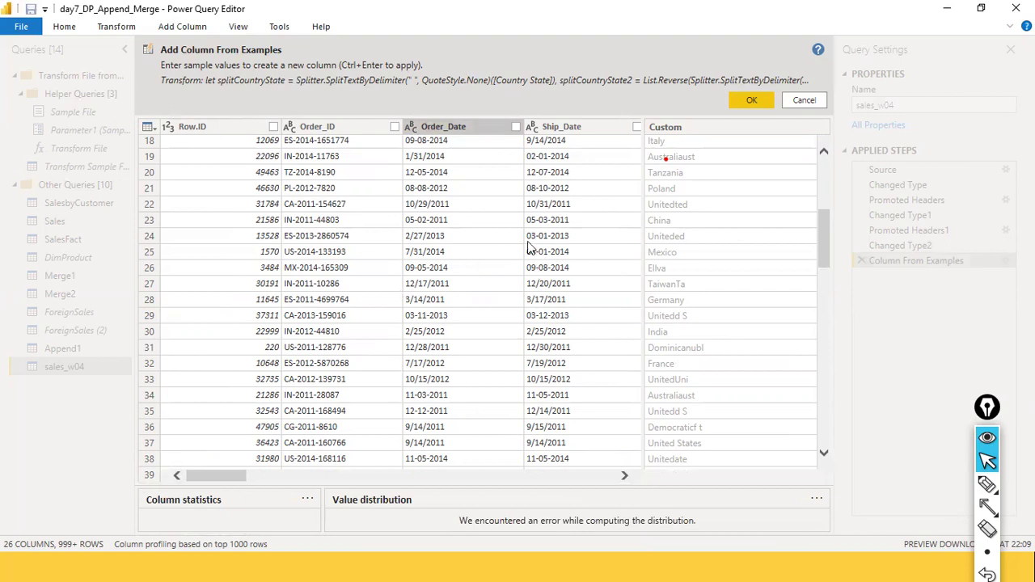
pyautogui.rightClick(452, 128)
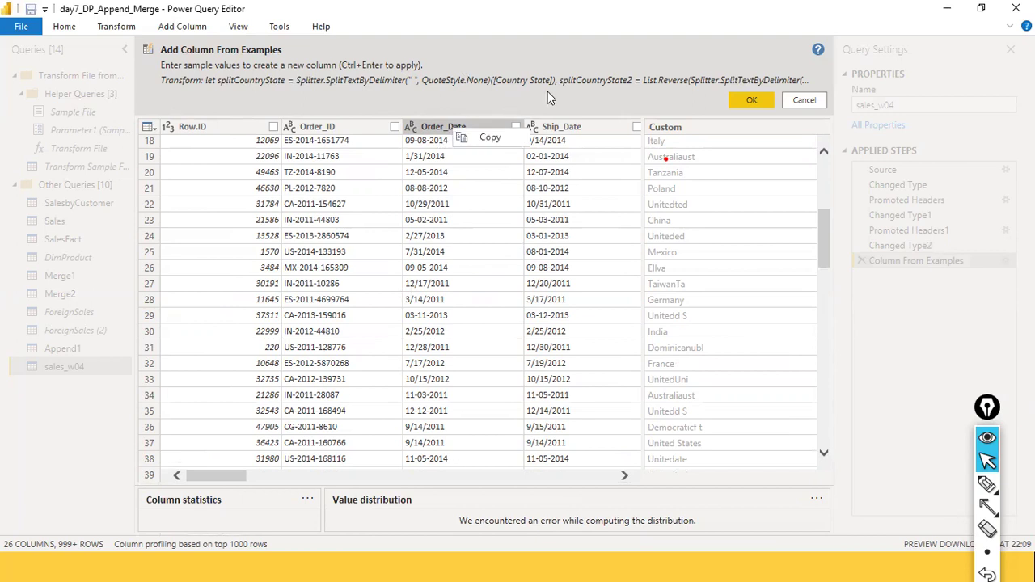
pyautogui.click(576, 93)
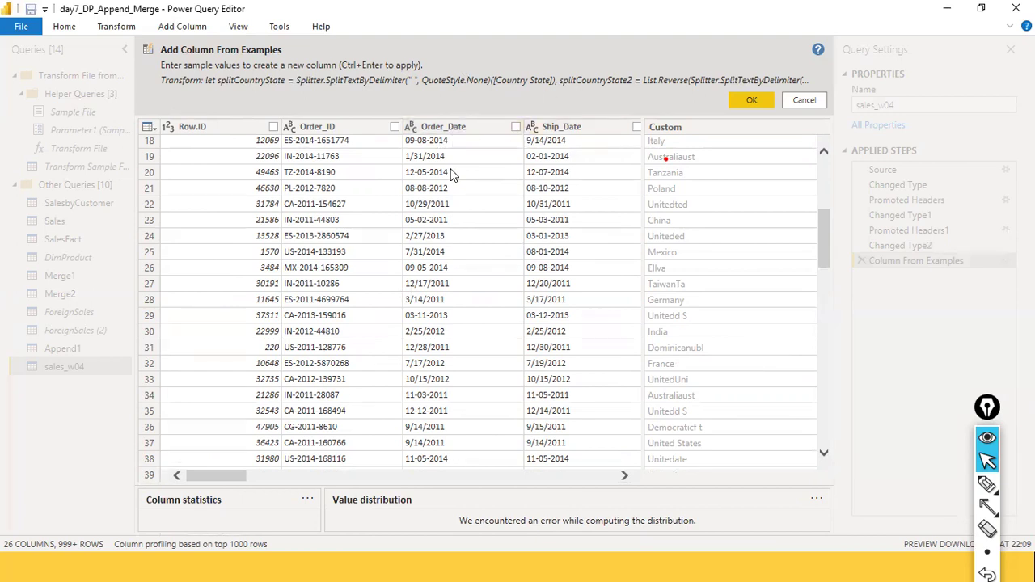
pyautogui.scroll(6, 441, 301)
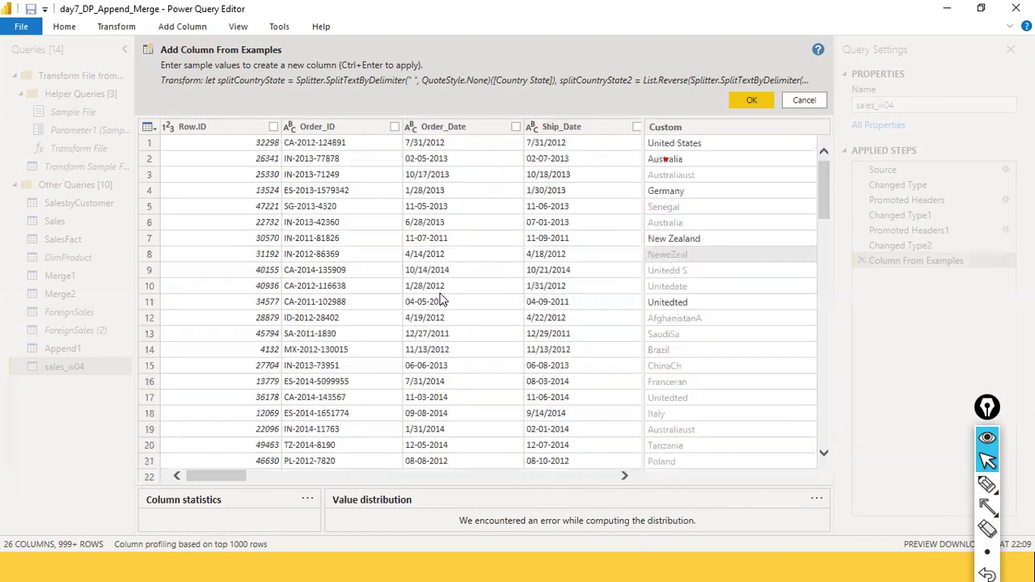
pyautogui.rightClick(470, 126)
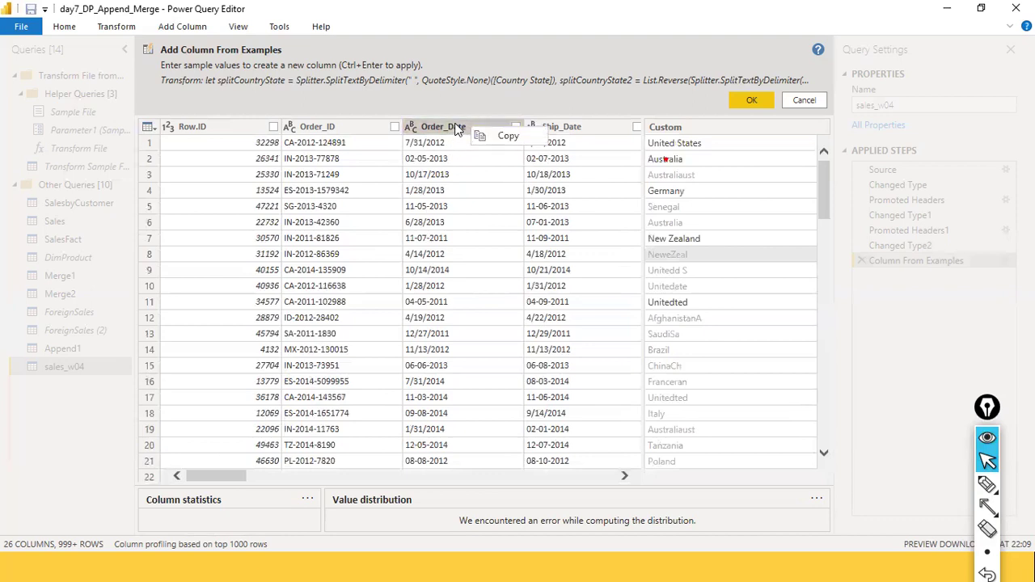
pyautogui.click(485, 32)
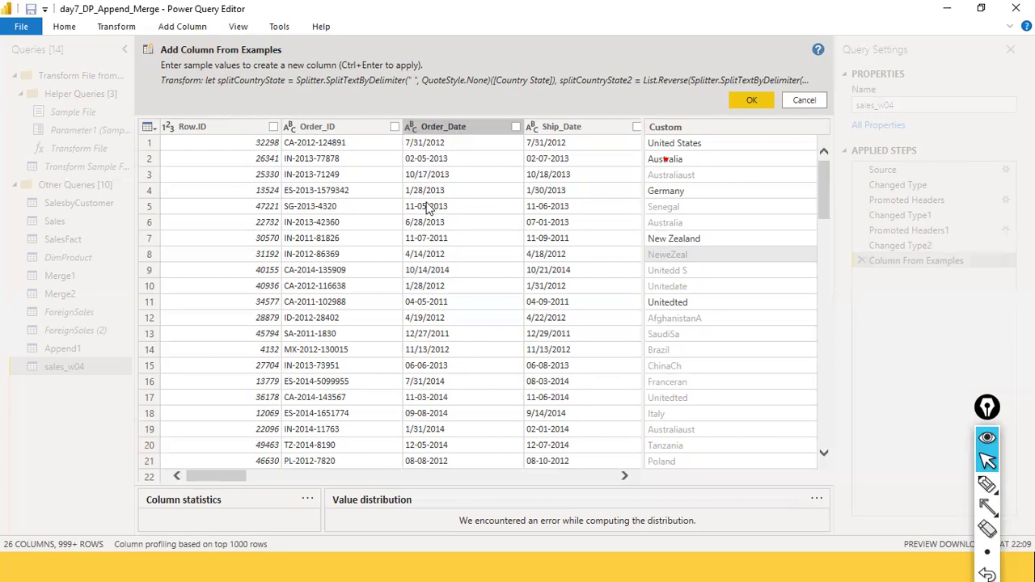
pyautogui.rightClick(442, 136)
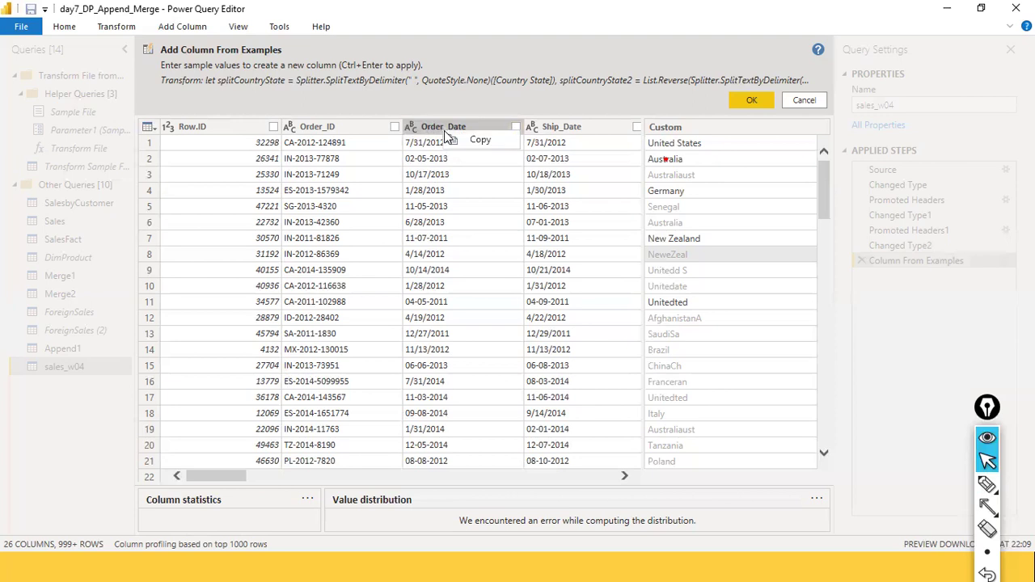
pyautogui.click(802, 100)
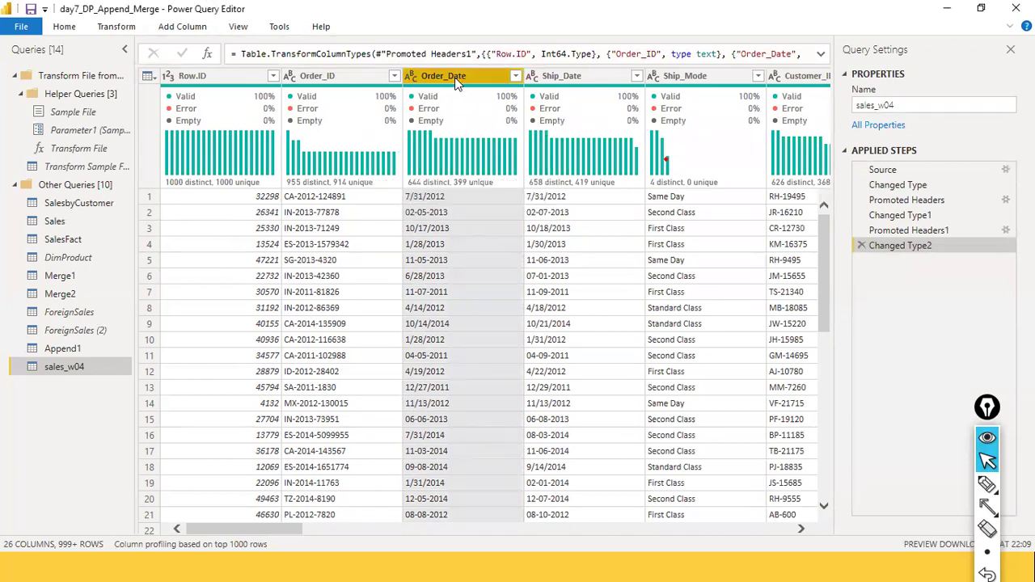
# Replace every "-" with "/" in the Order_Date column's values.
pyautogui.rightClick(435, 84)
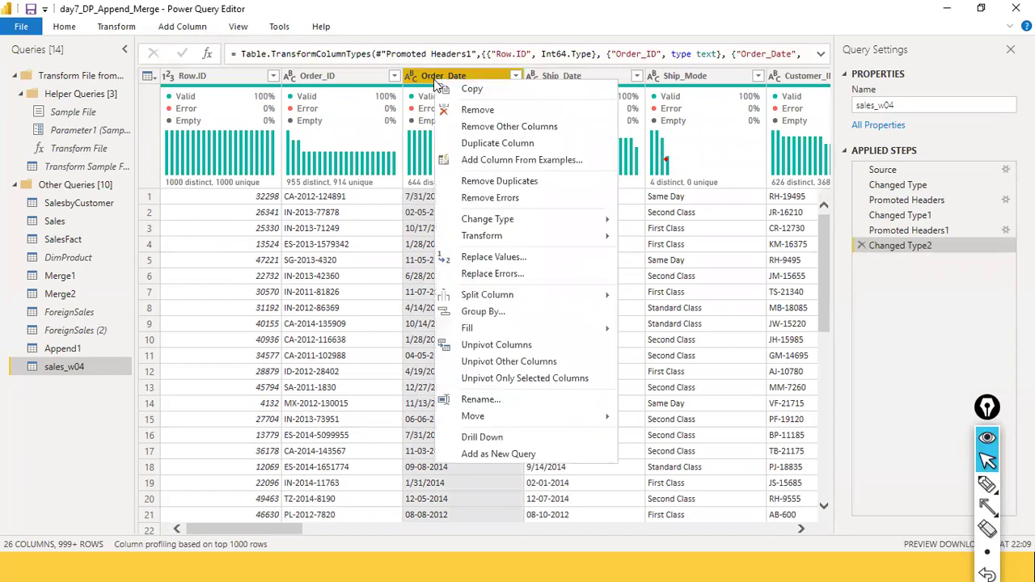
pyautogui.click(492, 256)
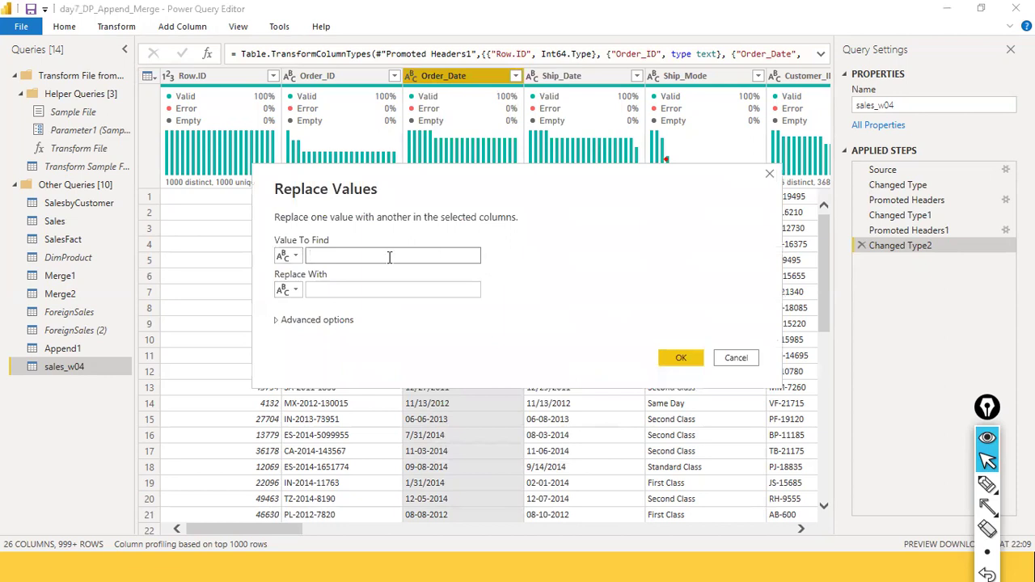
pyautogui.write('-')
pyautogui.click(370, 283)
pyautogui.write('/')
pyautogui.click(699, 361)
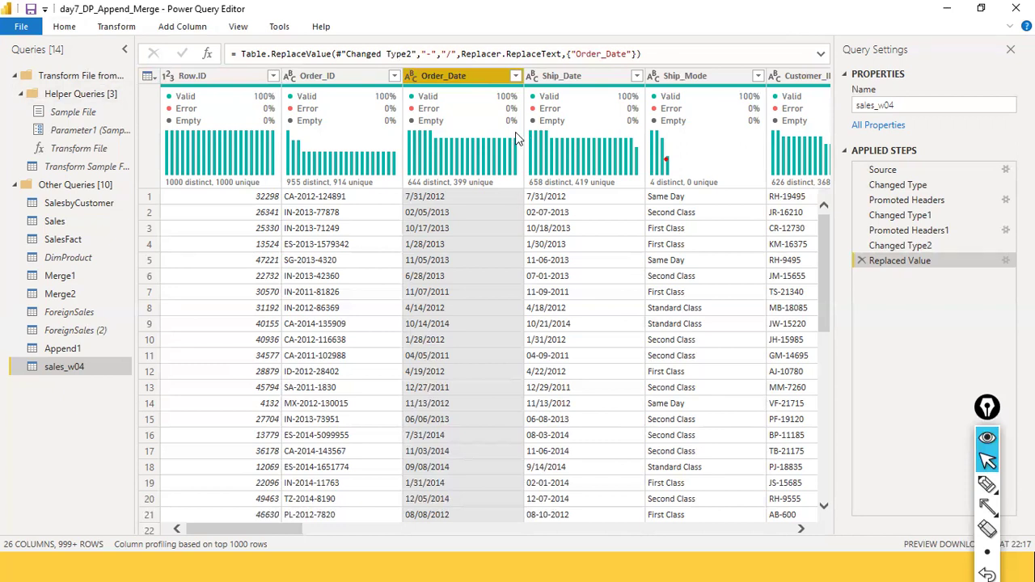
pyautogui.rightClick(474, 80)
pyautogui.click(498, 15)
pyautogui.rightClick(444, 80)
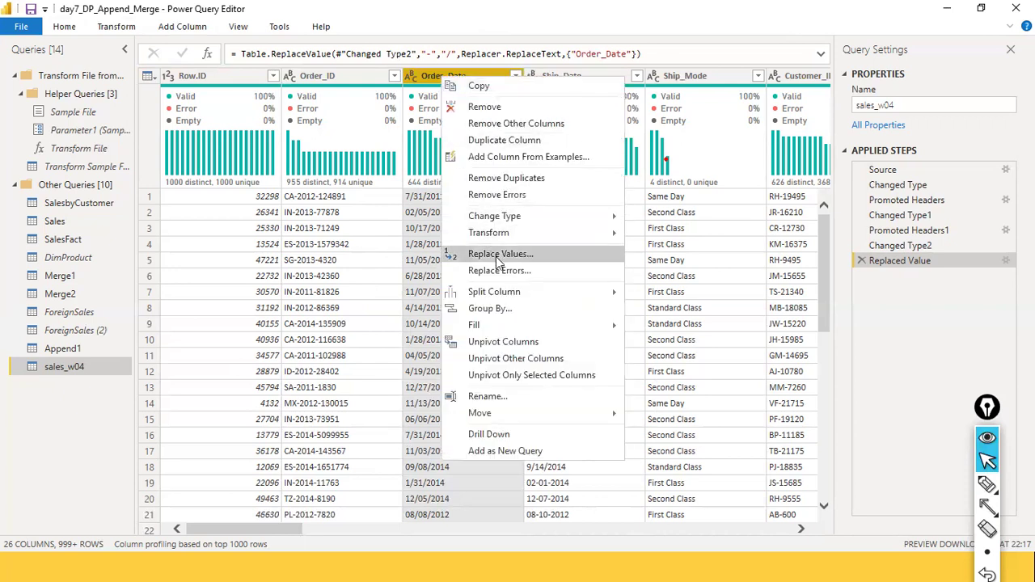
pyautogui.click(527, 257)
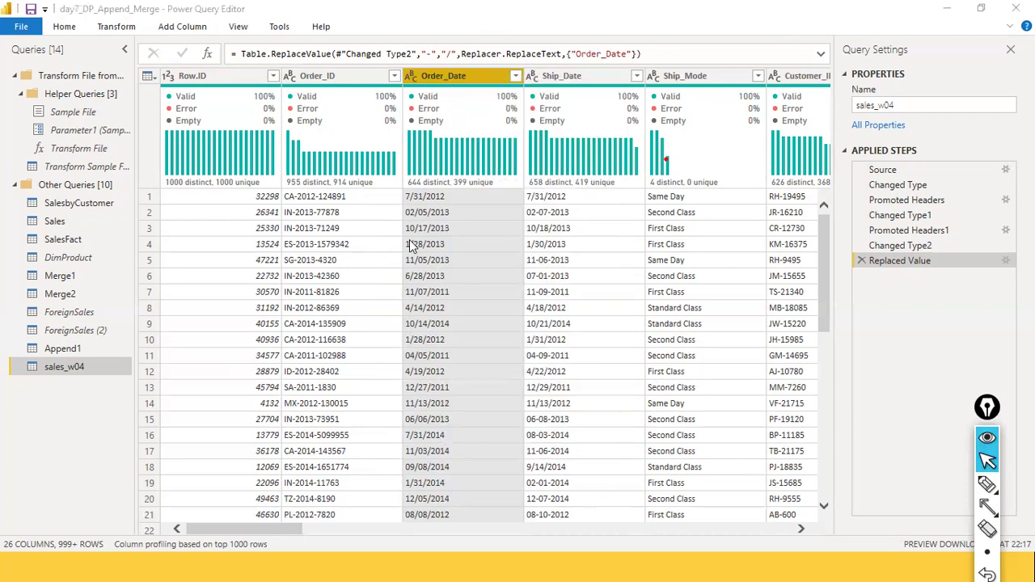
pyautogui.click(735, 358)
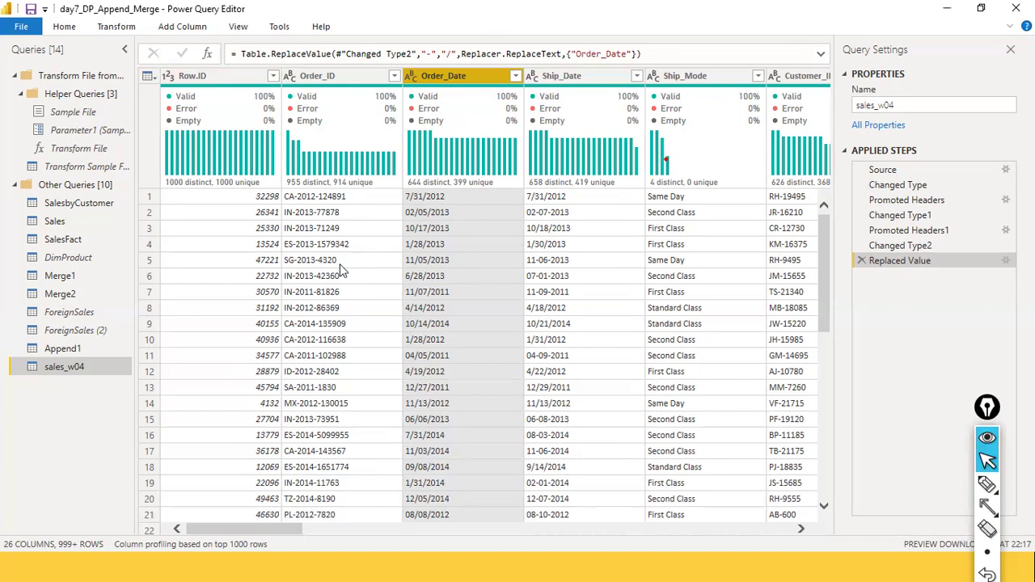
# Check the date separators down the rows of the Order_Date column.
pyautogui.scroll(-19, 474, 270)
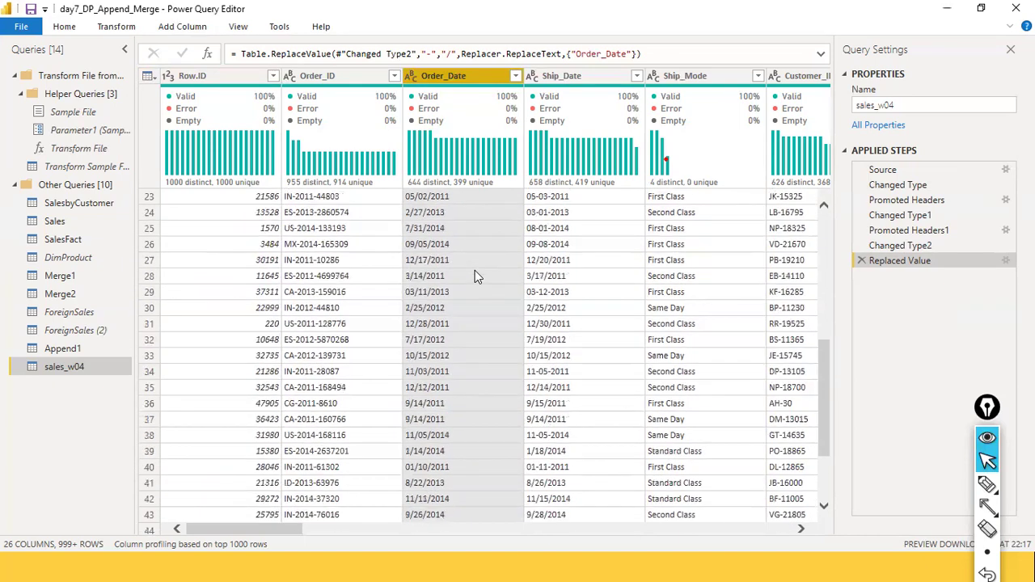
pyautogui.scroll(-4, 474, 270)
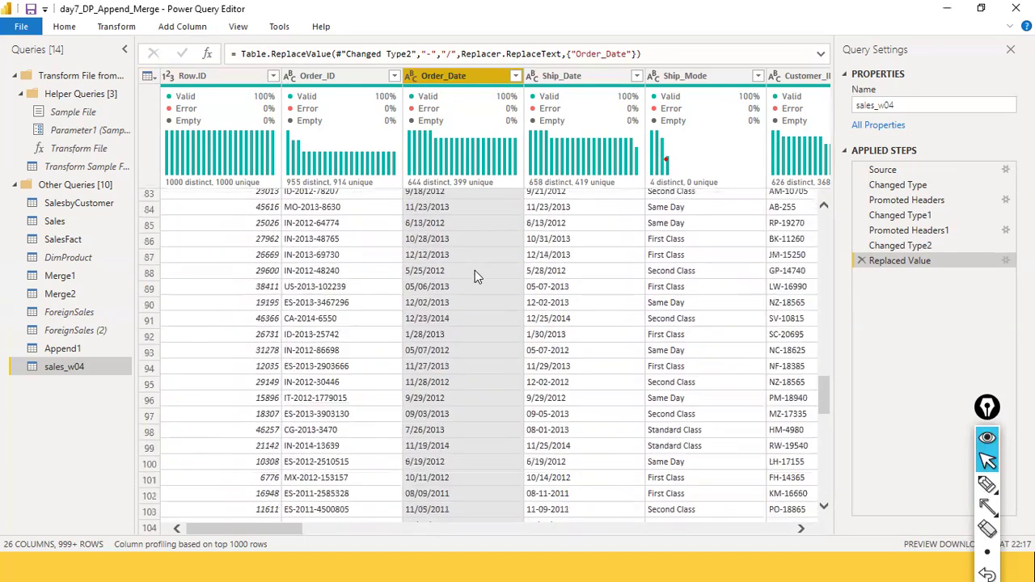
pyautogui.scroll(20, 474, 270)
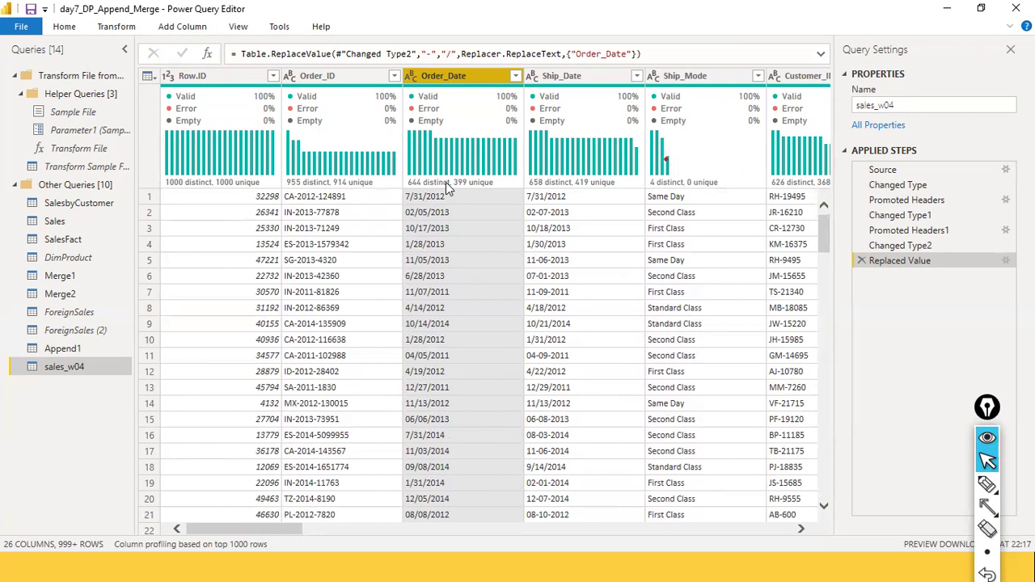
# Strip the "$" sign from the Sales column's values by replacing it with nothing, and check the rows.
pyautogui.moveTo(446, 182)
pyautogui.moveTo(240, 521); pyautogui.dragTo(645, 511)
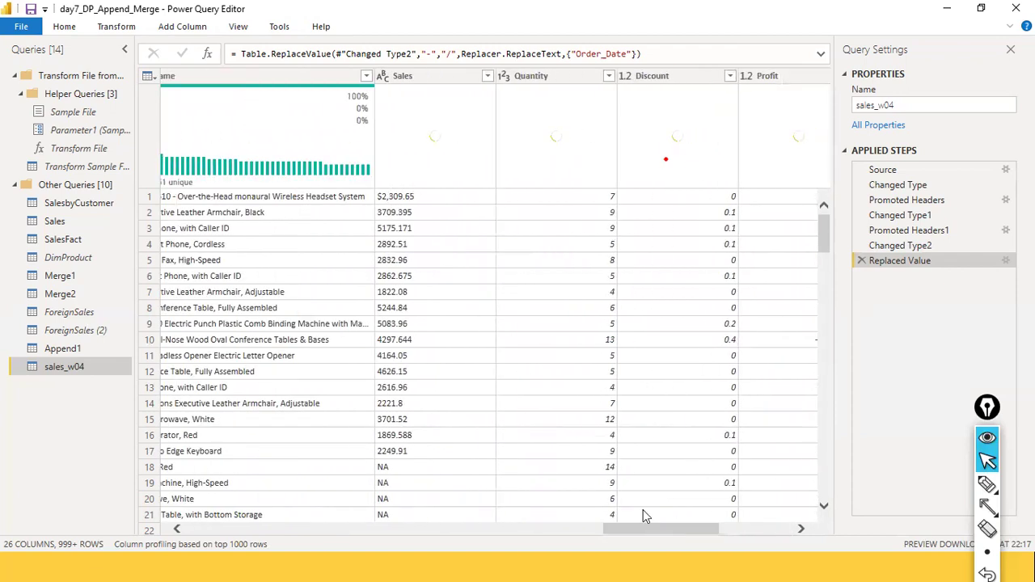
pyautogui.scroll(-2, 394, 380)
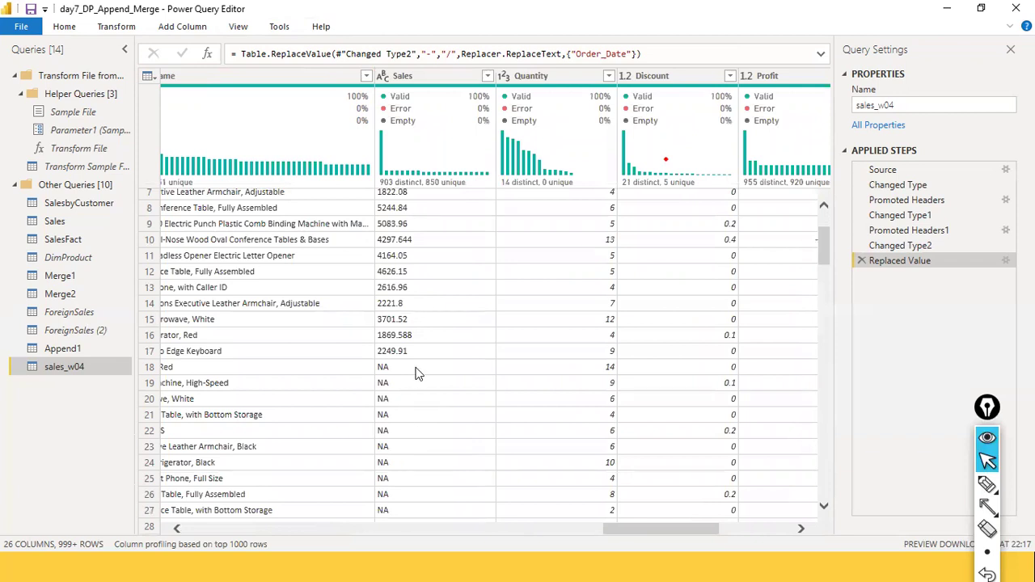
pyautogui.scroll(2, 487, 272)
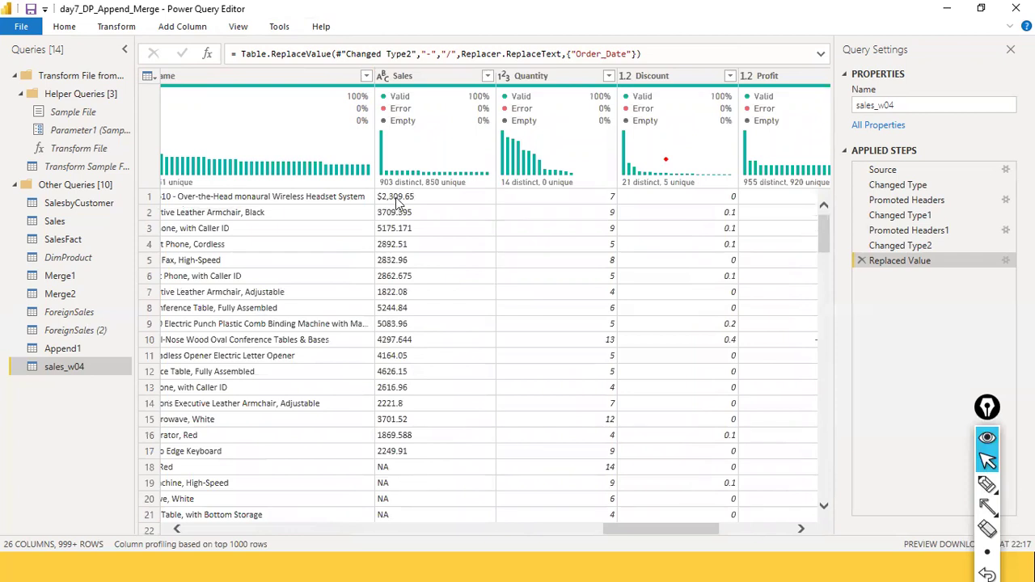
pyautogui.rightClick(420, 84)
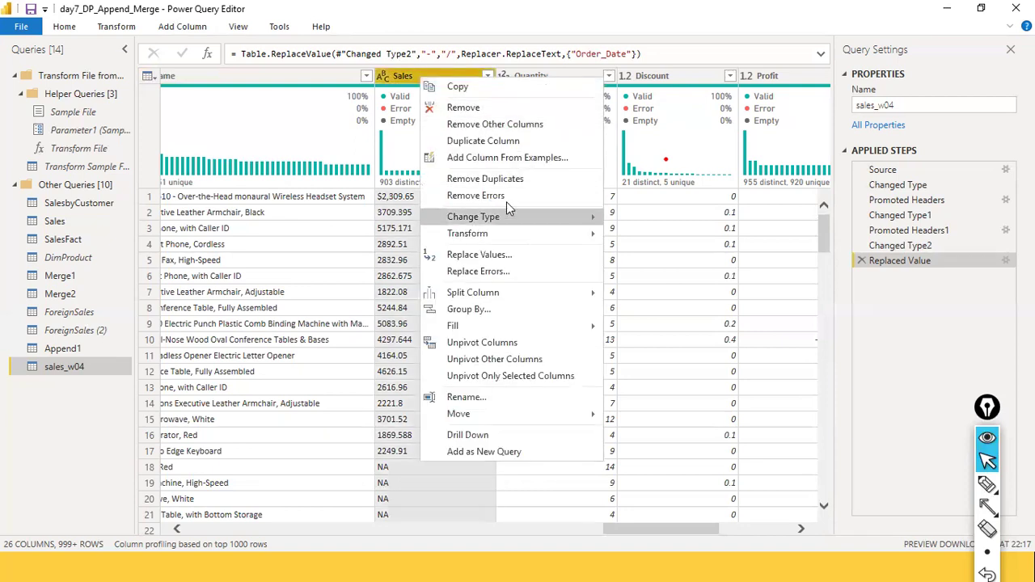
pyautogui.click(510, 256)
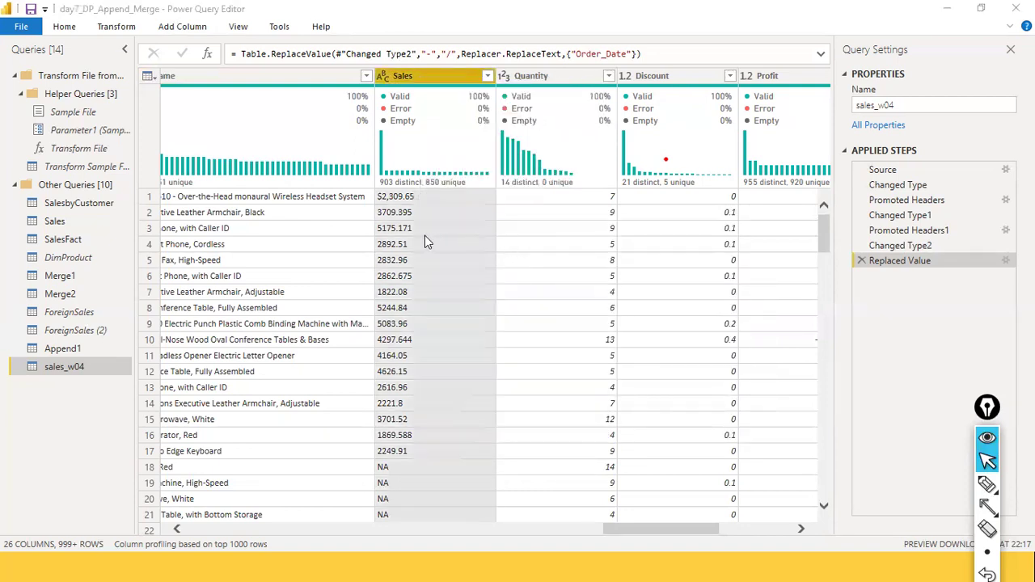
pyautogui.write('$')
pyautogui.click(343, 284)
pyautogui.click(681, 358)
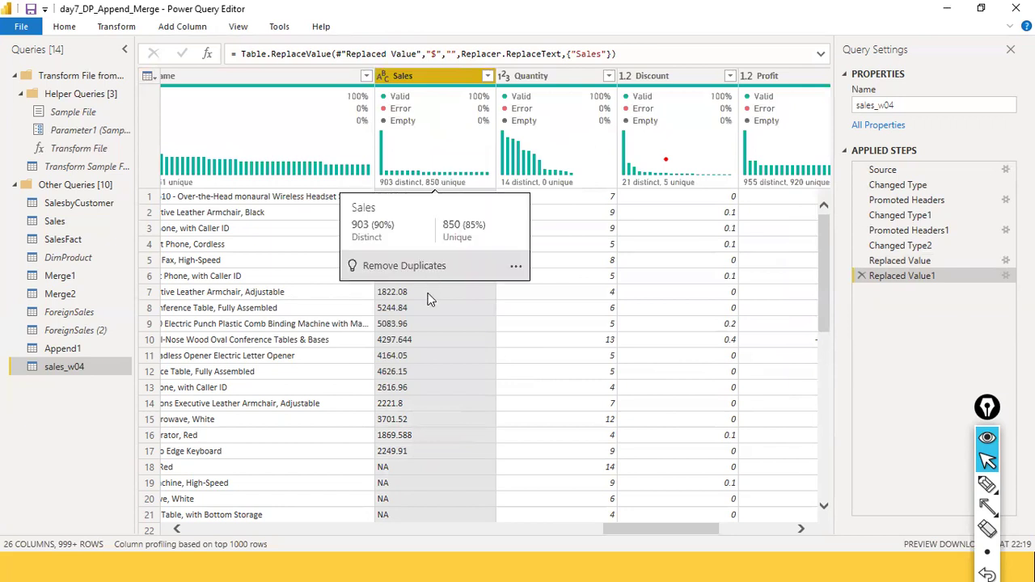
pyautogui.scroll(-2, 428, 299)
pyautogui.scroll(2, 428, 300)
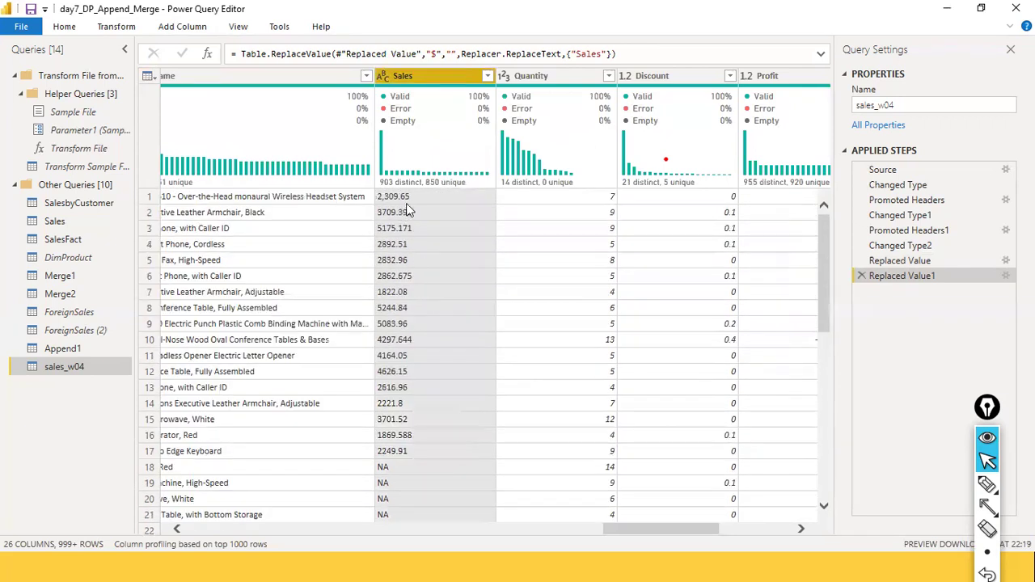
# Try the Decimal Number data type on the Sales column, inspect the rows and delete that type change step.
pyautogui.click(384, 78)
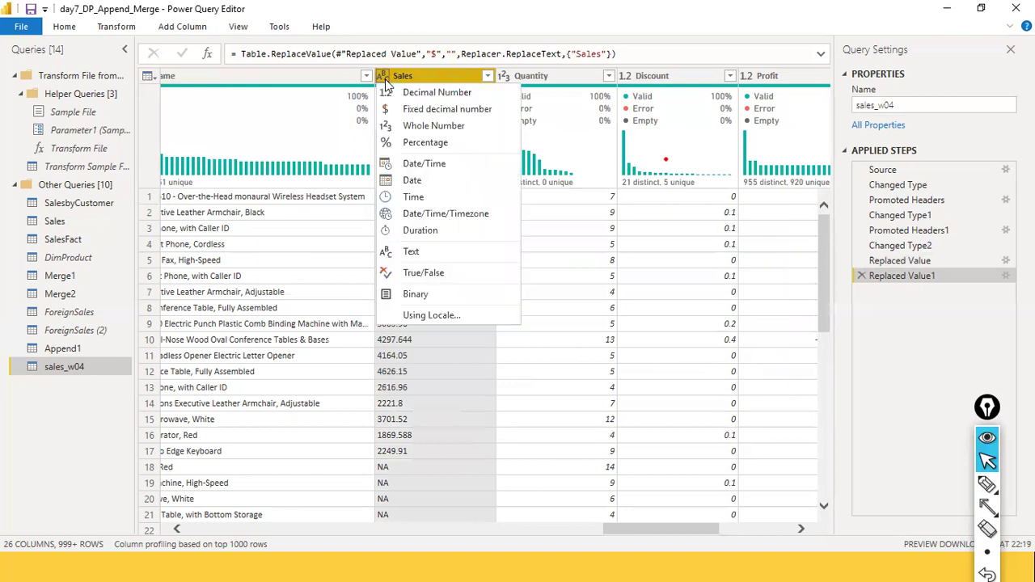
pyautogui.click(429, 93)
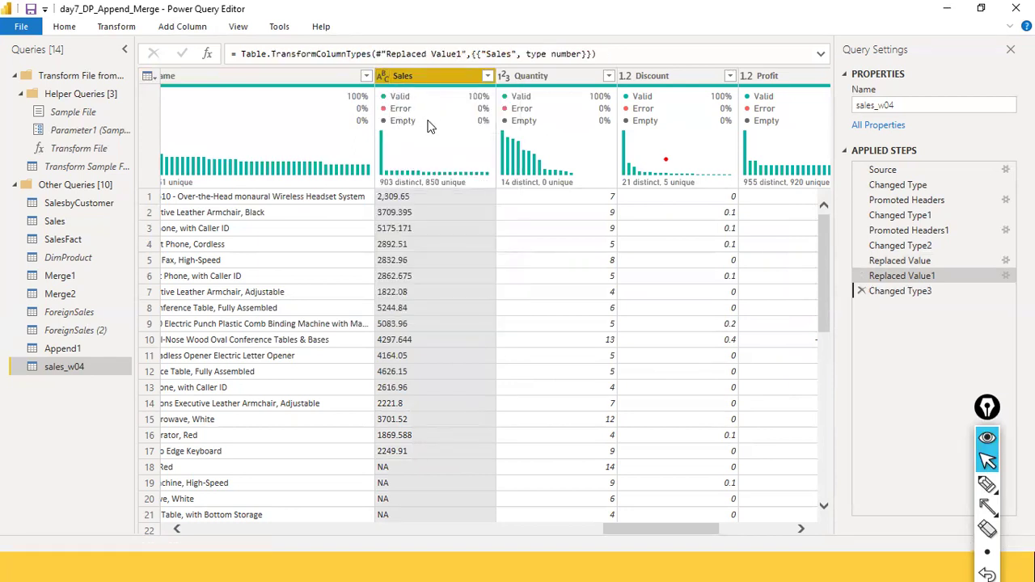
pyautogui.scroll(-3, 434, 308)
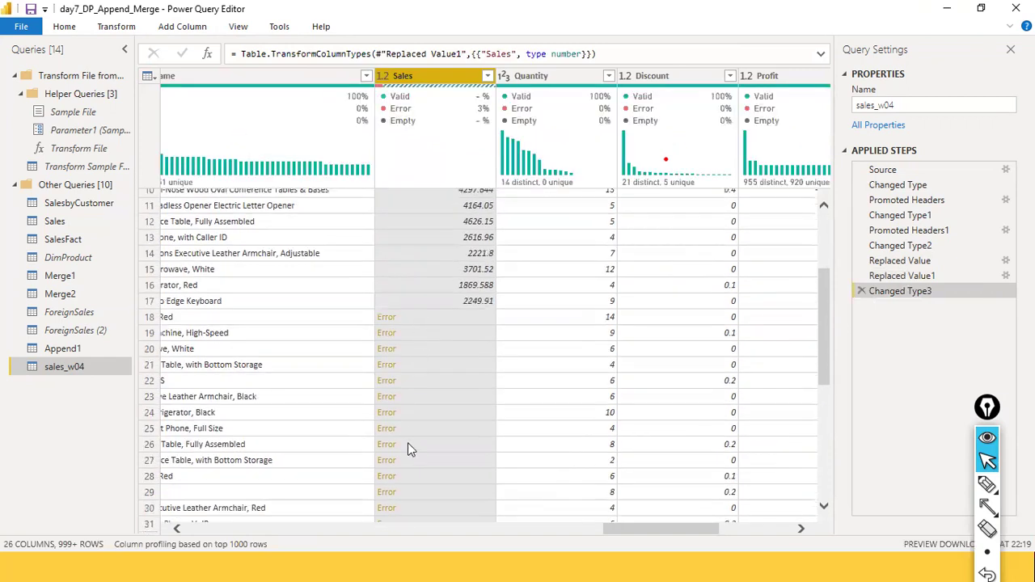
pyautogui.scroll(3, 434, 361)
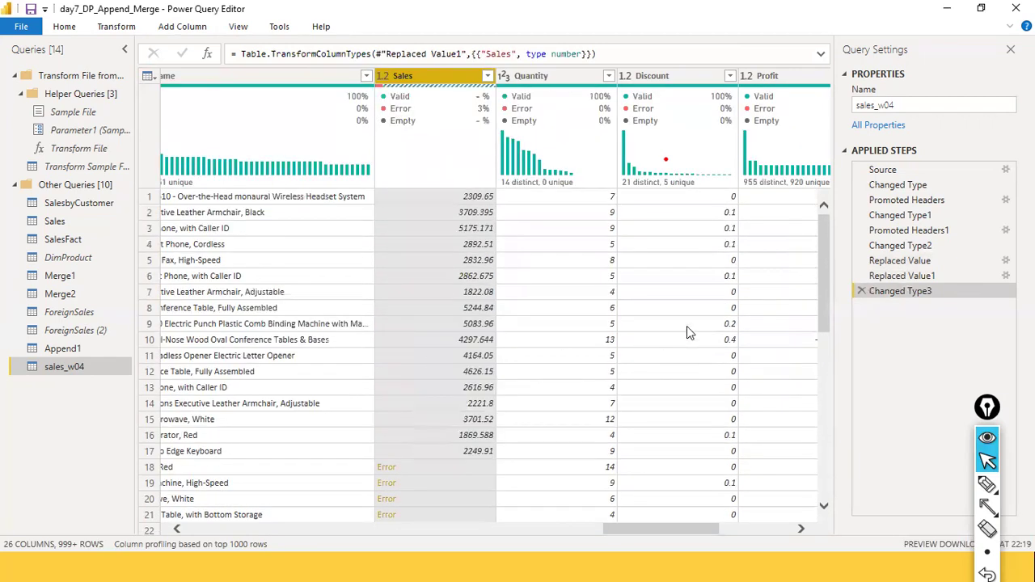
pyautogui.click(859, 292)
# Examine the Sales column for entries that are not numbers.
pyautogui.scroll(-3, 437, 304)
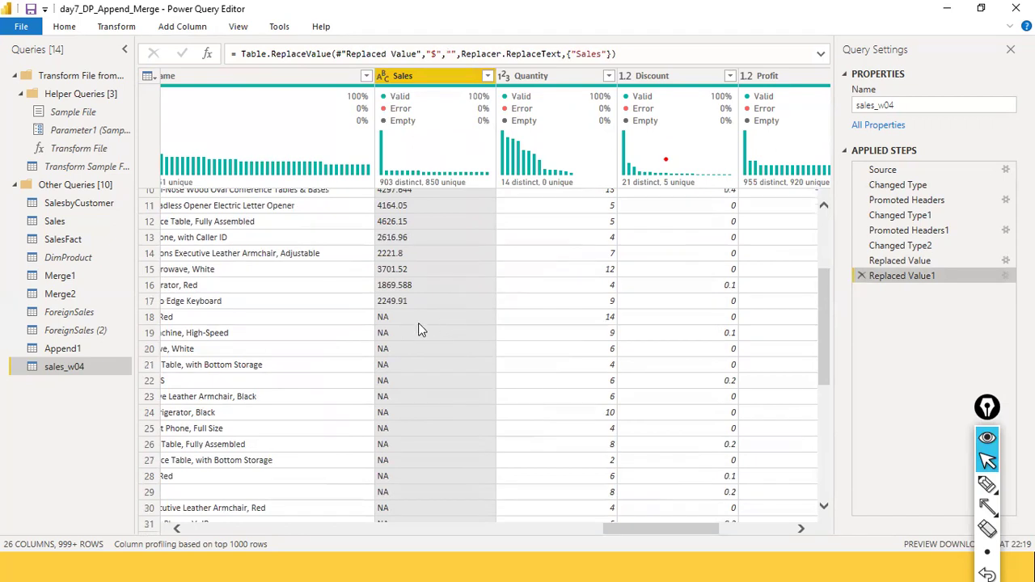
pyautogui.scroll(3, 393, 346)
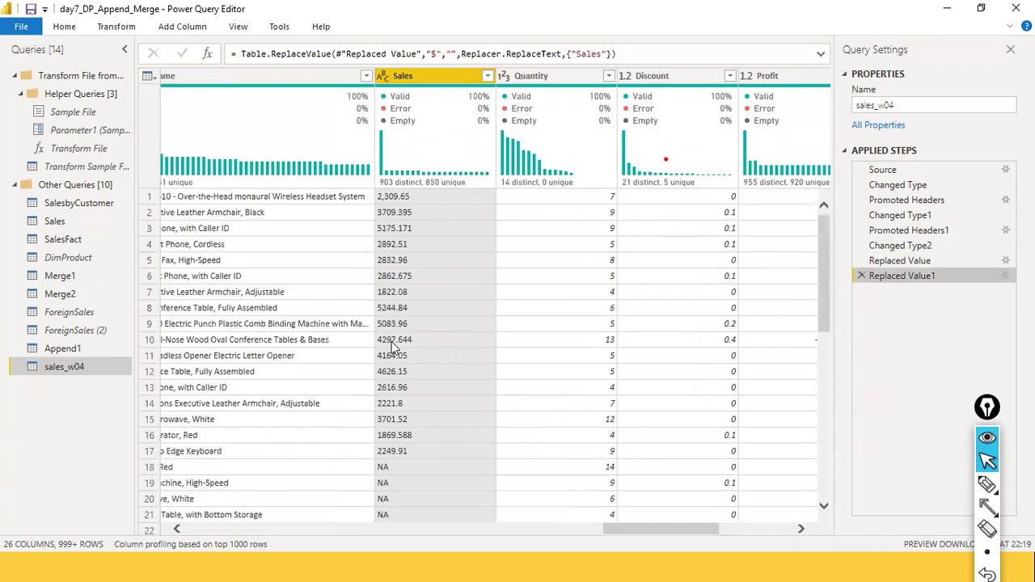
pyautogui.scroll(-1, 393, 344)
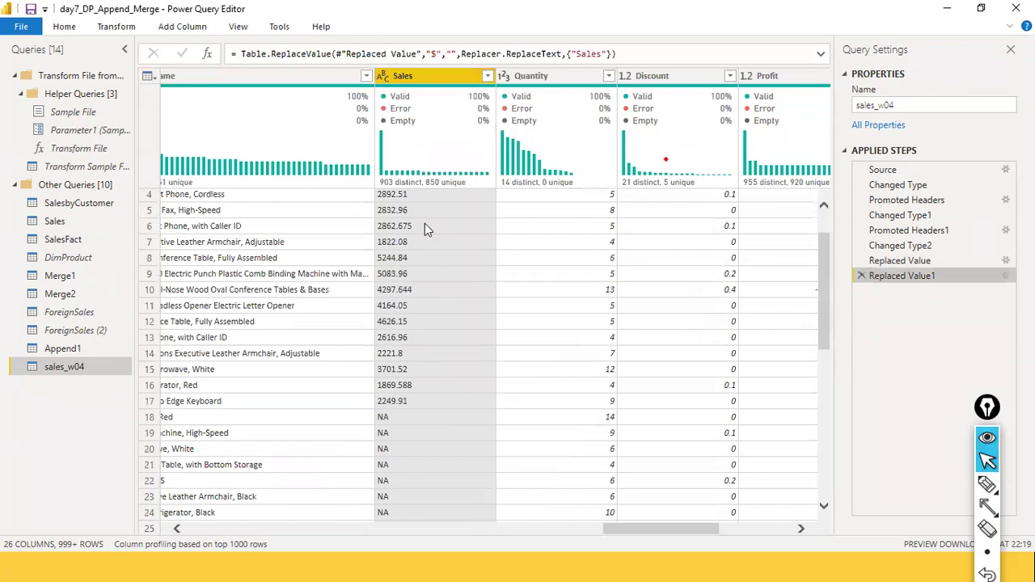
# Replace the "NA" entries in the Sales column with 0.
pyautogui.rightClick(420, 80)
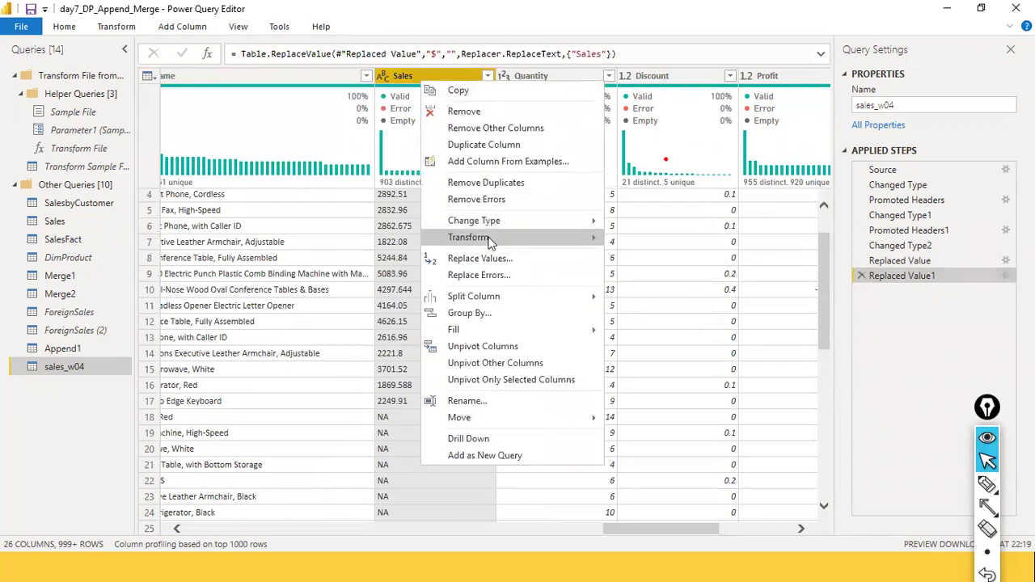
pyautogui.click(487, 258)
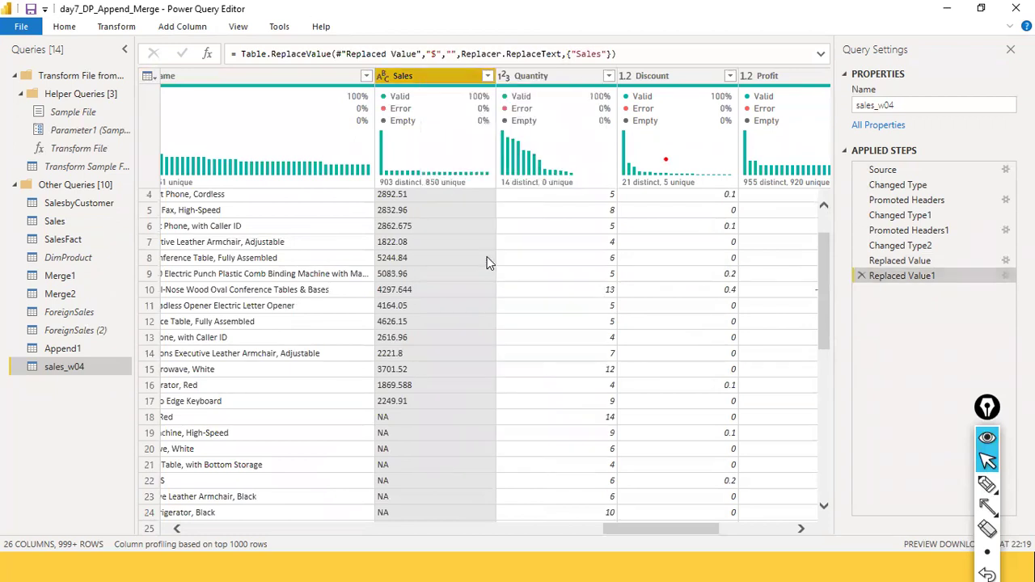
pyautogui.write('NA')
pyautogui.click(402, 289)
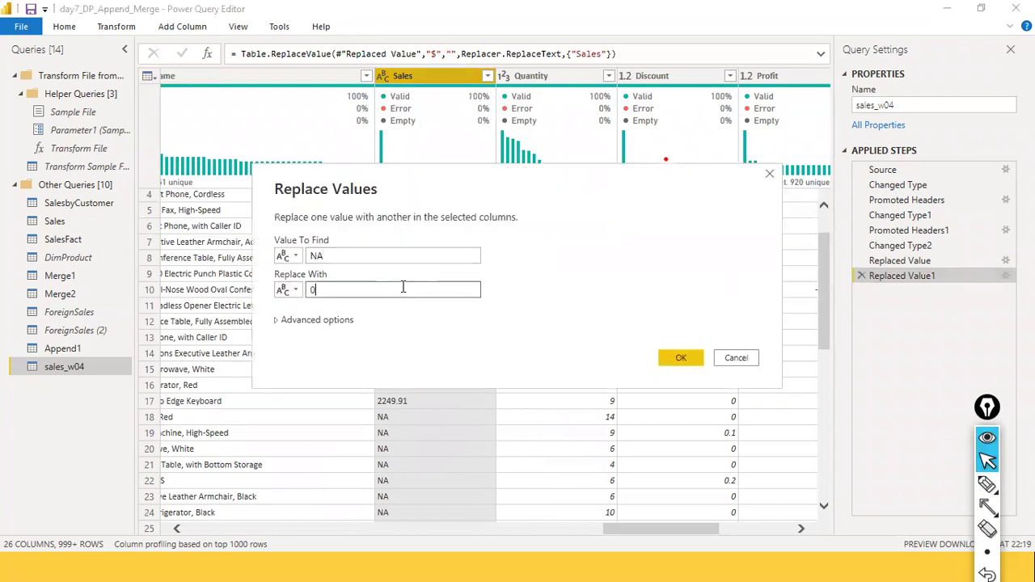
pyautogui.click(681, 355)
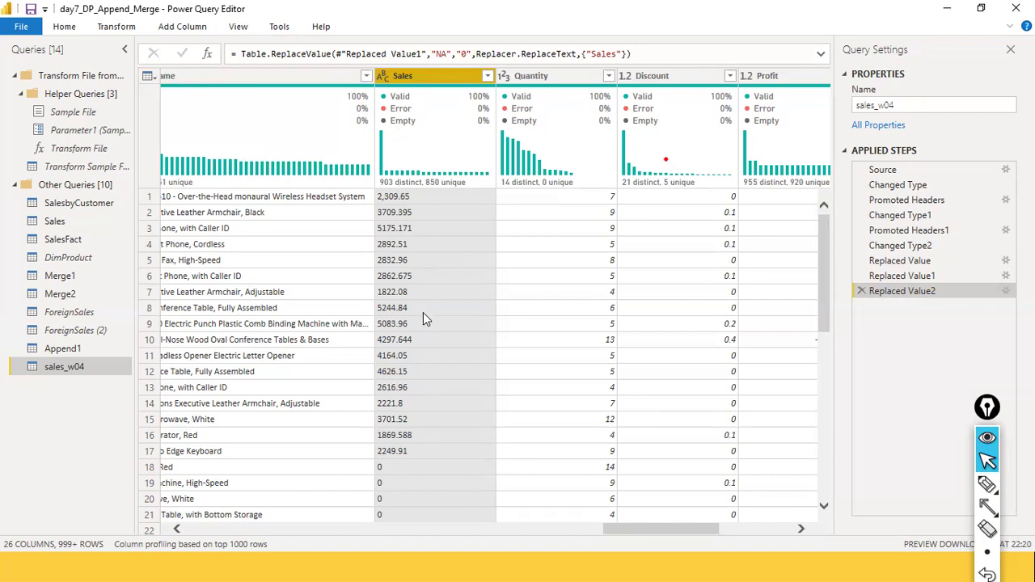
# Change the Sales column's data type to Decimal Number and check the converted rows.
pyautogui.click(384, 75)
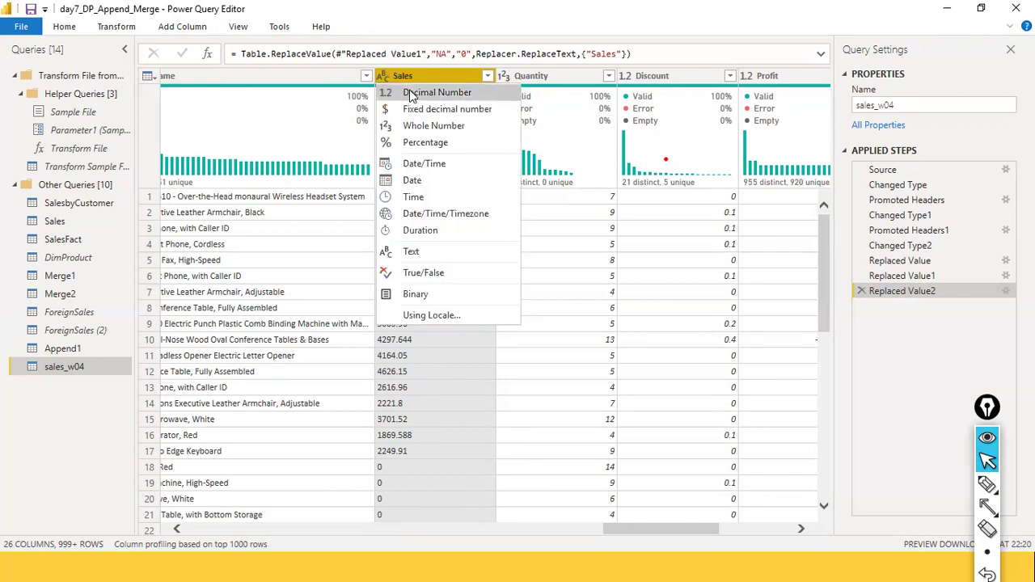
pyautogui.click(412, 94)
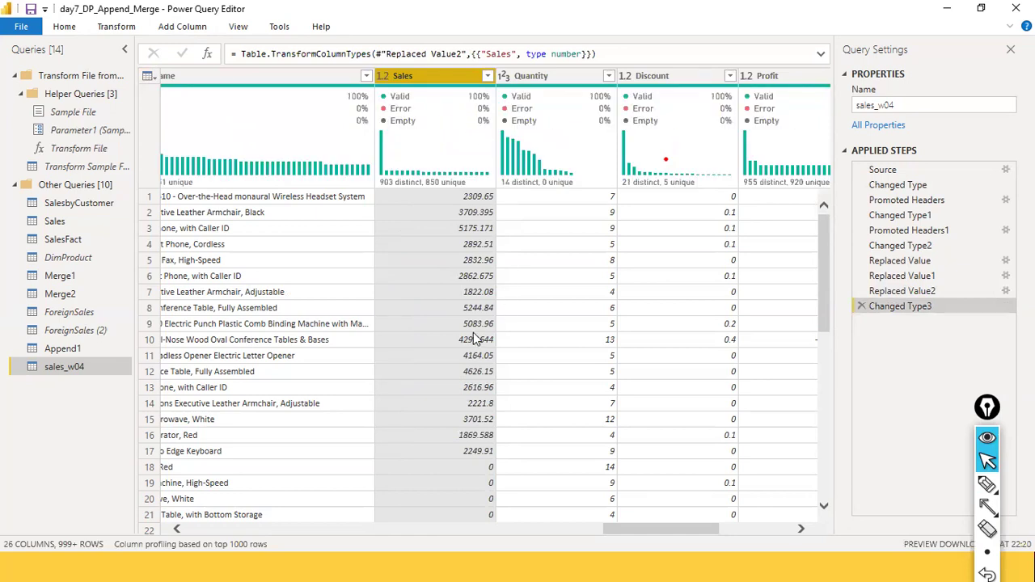
pyautogui.scroll(-10, 473, 332)
pyautogui.scroll(7, 473, 332)
pyautogui.scroll(3, 473, 338)
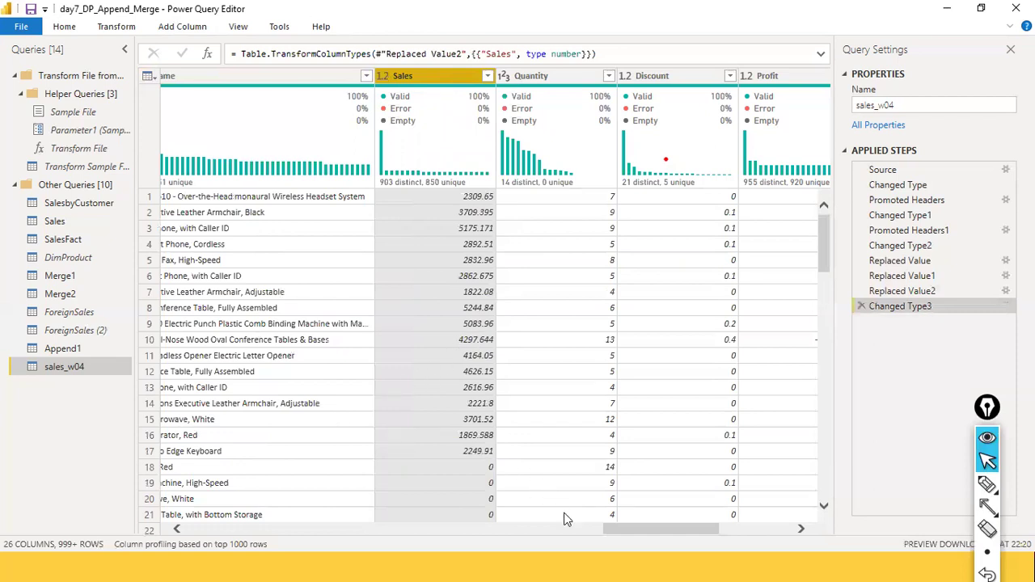
pyautogui.moveTo(567, 527); pyautogui.dragTo(232, 473)
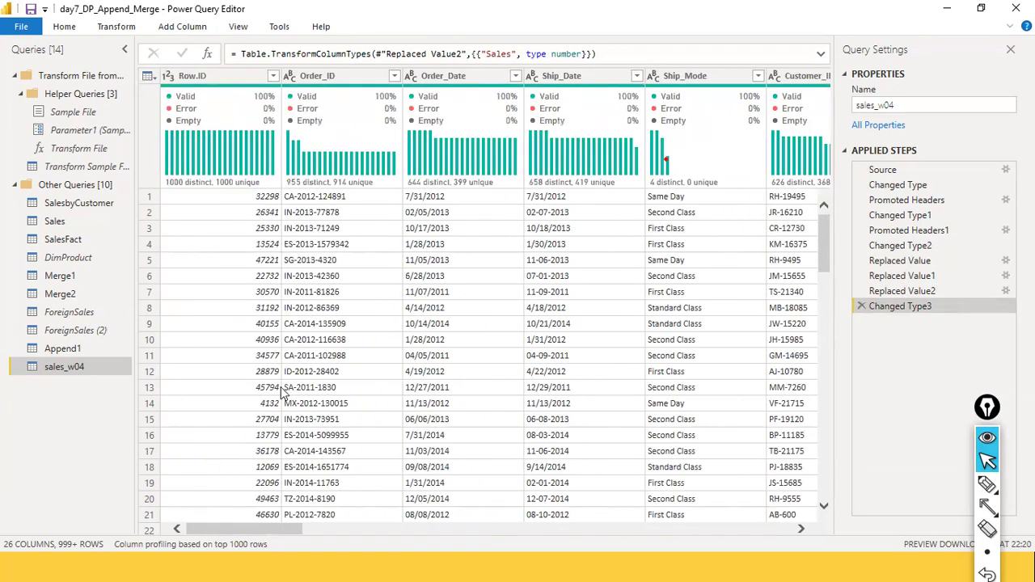
pyautogui.click(464, 346)
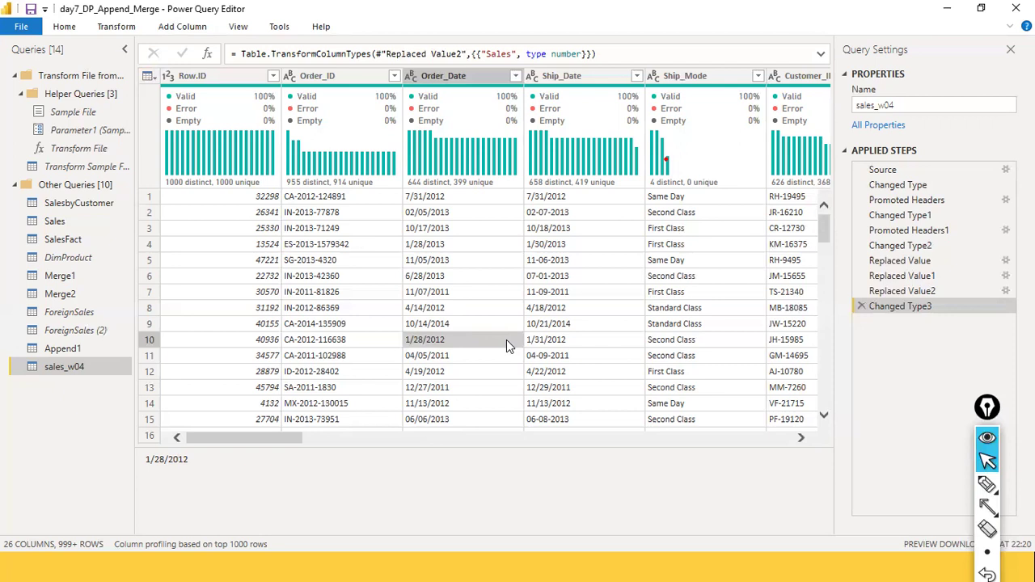
pyautogui.click(21, 27)
pyautogui.click(468, 8)
# Delete the Sales column's latest type change step and its "NA" replacement step, and check the rows.
pyautogui.moveTo(270, 442); pyautogui.dragTo(702, 439)
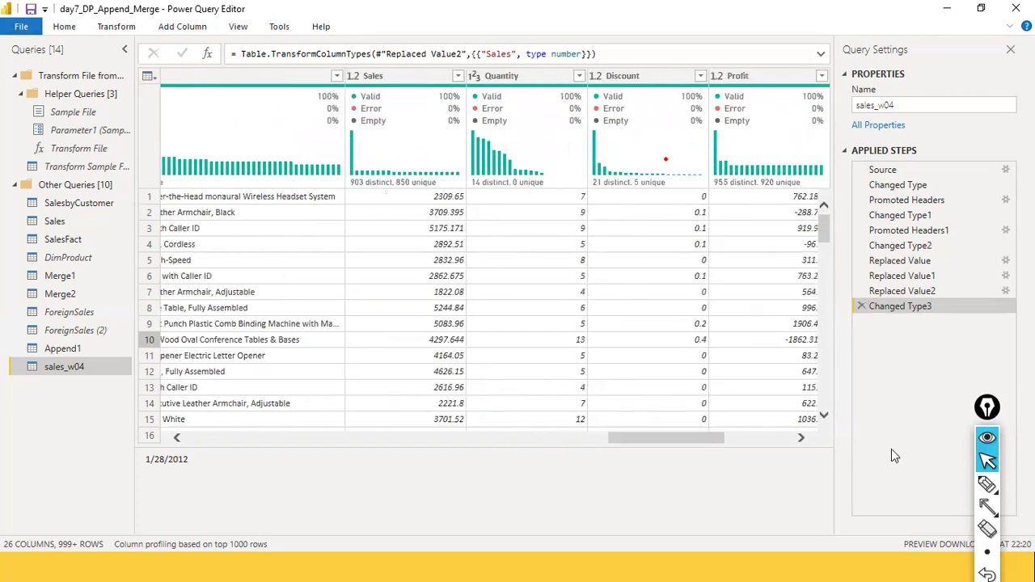
pyautogui.click(863, 309)
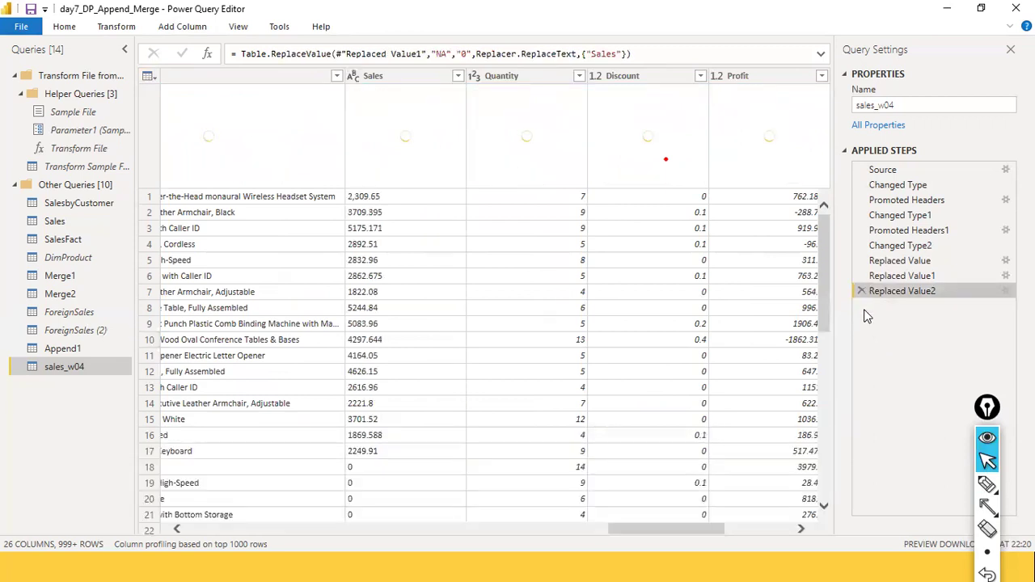
pyautogui.click(859, 292)
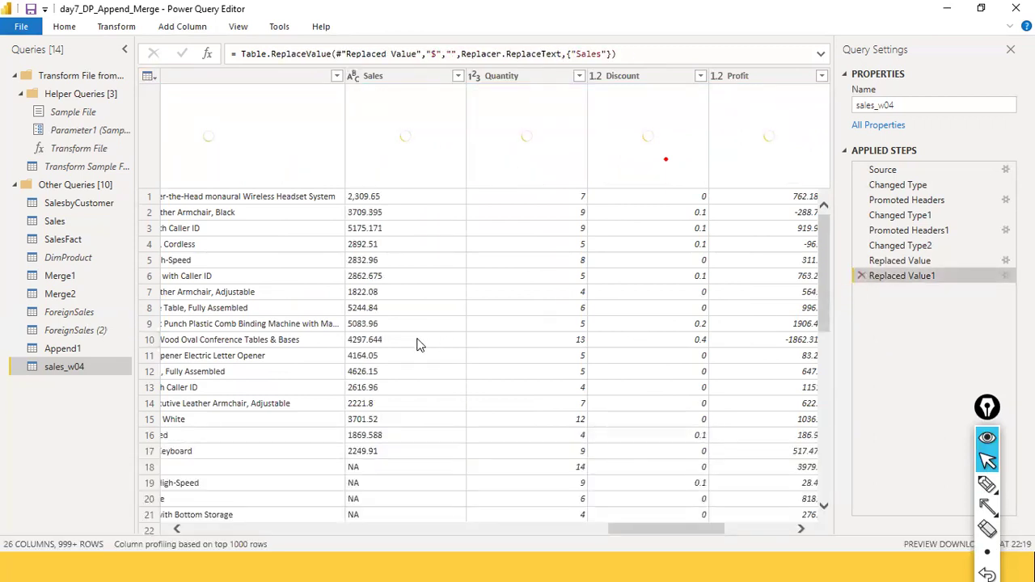
pyautogui.scroll(-3, 412, 356)
pyautogui.scroll(3, 407, 374)
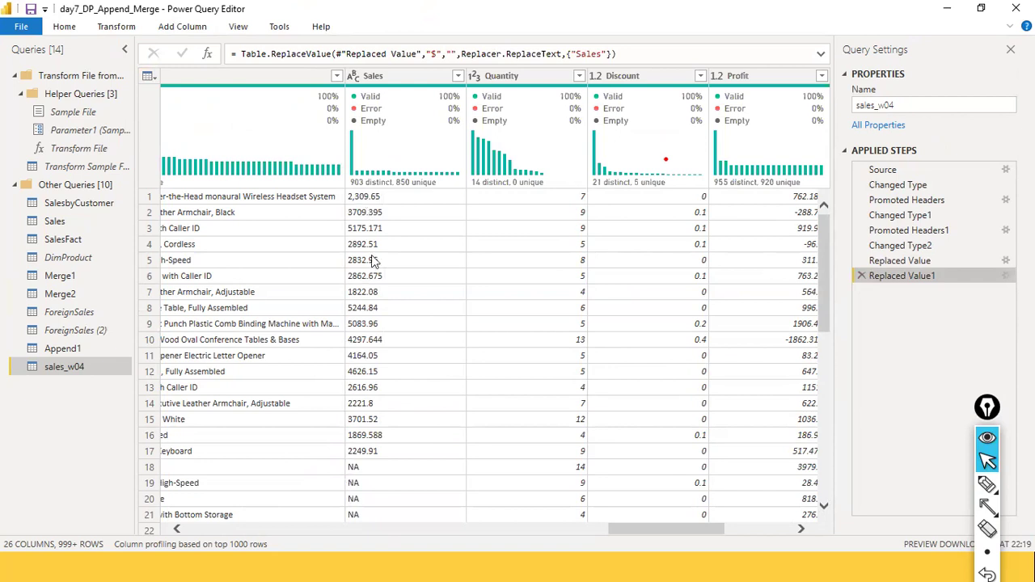
# Convert the Sales column to Decimal Number with the "NA" entries left in place, and look over the rows.
pyautogui.click(356, 77)
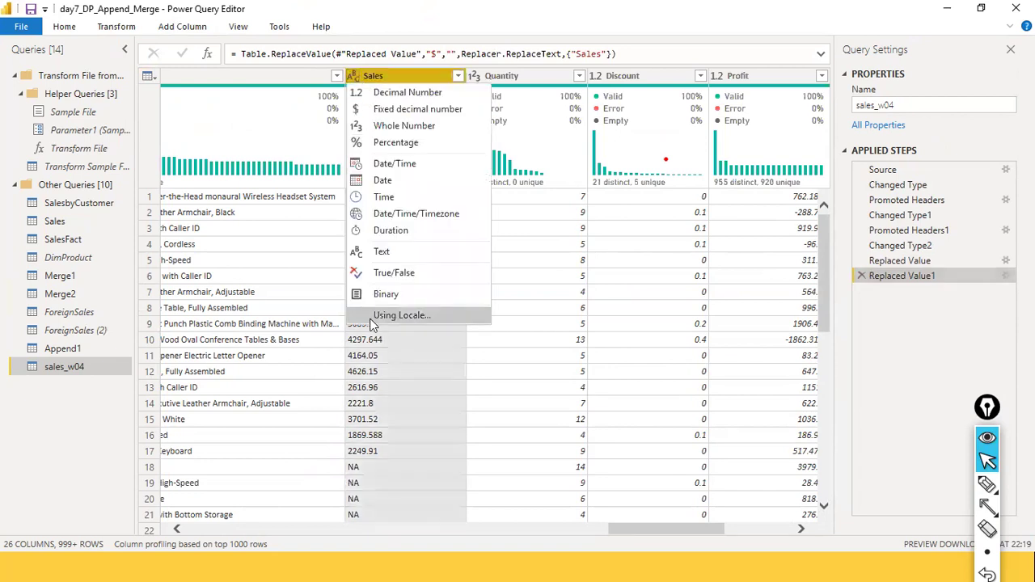
pyautogui.click(368, 97)
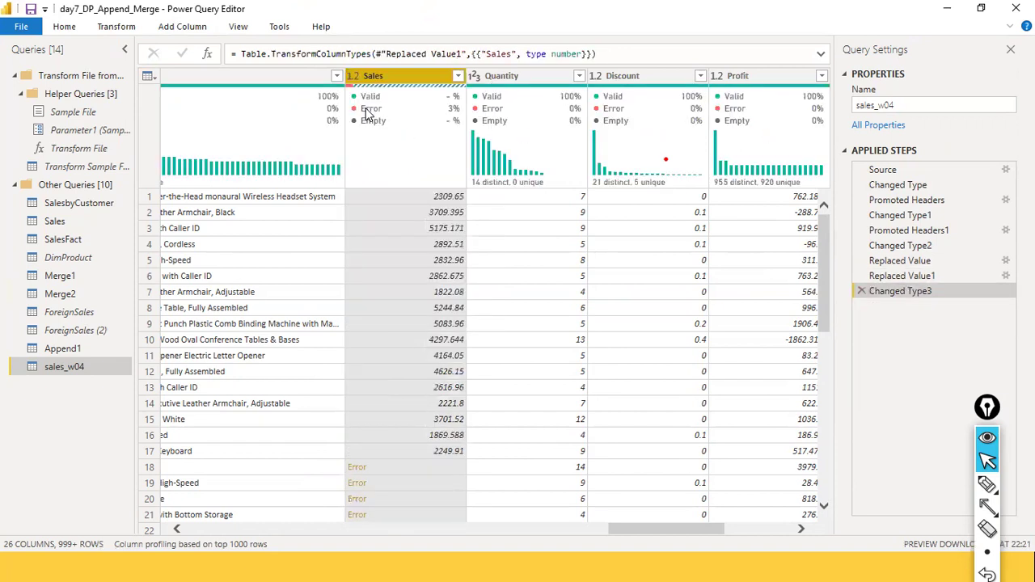
pyautogui.scroll(-2, 378, 419)
pyautogui.scroll(2, 378, 419)
# Close the query editor, apply the changes to the data model and dismiss the load summary.
pyautogui.click(21, 26)
pyautogui.click(46, 53)
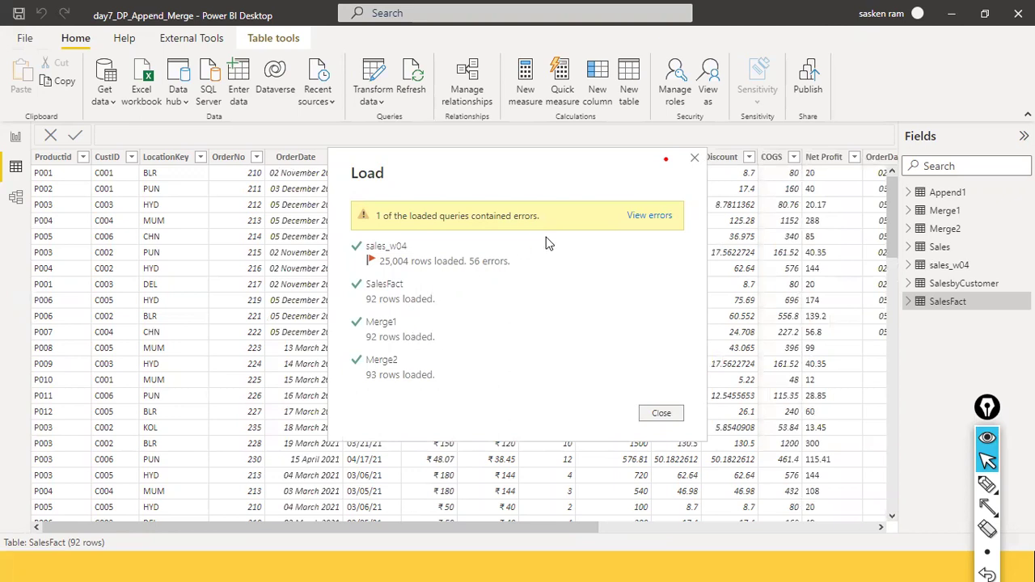
pyautogui.click(661, 414)
# Inspect the Sales Amount column of SalesFact, and find the Sales field of sales_w04 in the report view.
pyautogui.moveTo(577, 529); pyautogui.dragTo(879, 524)
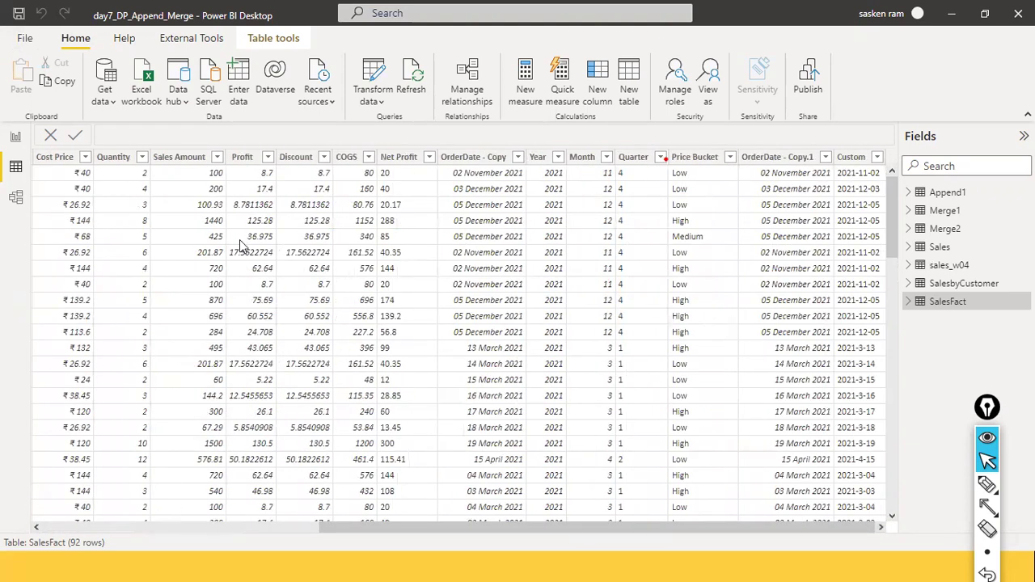
pyautogui.click(200, 159)
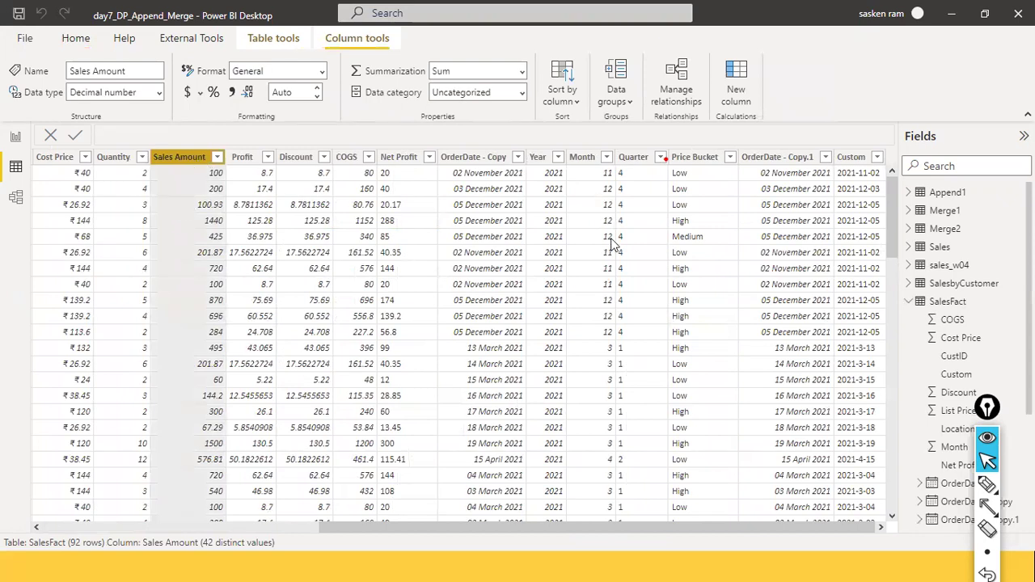
pyautogui.click(16, 138)
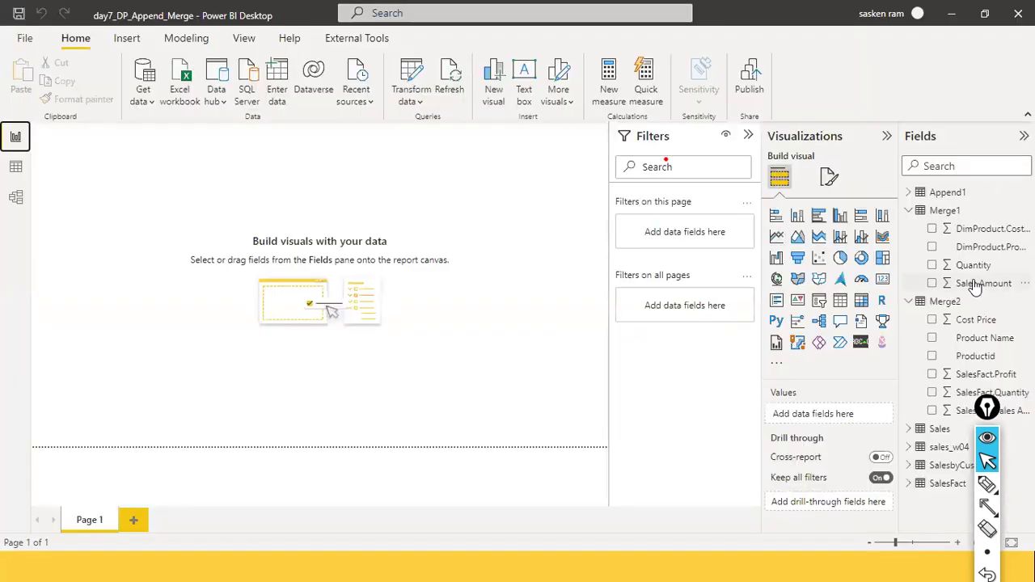
pyautogui.click(909, 447)
pyautogui.scroll(-10, 954, 349)
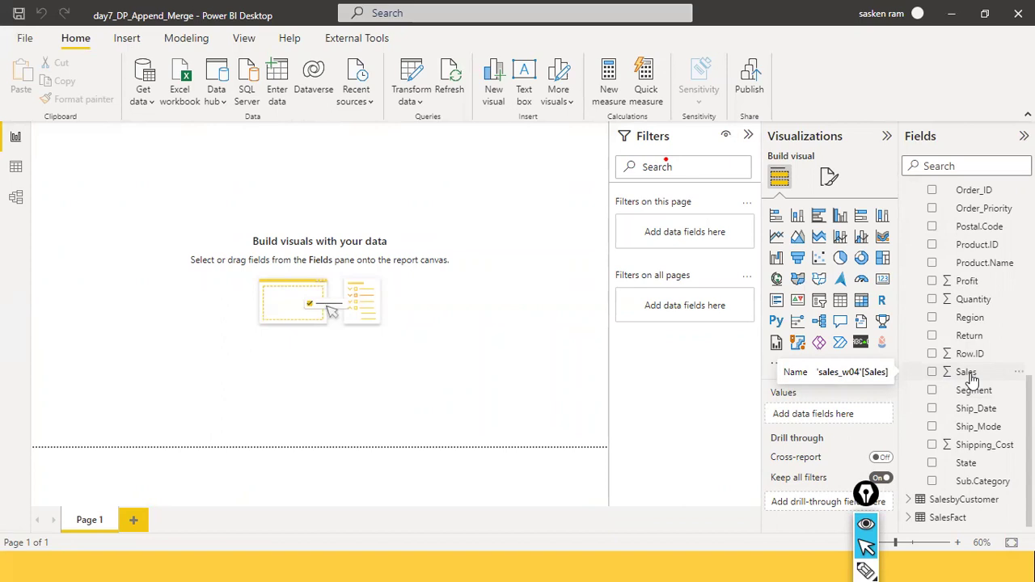
pyautogui.click(969, 375)
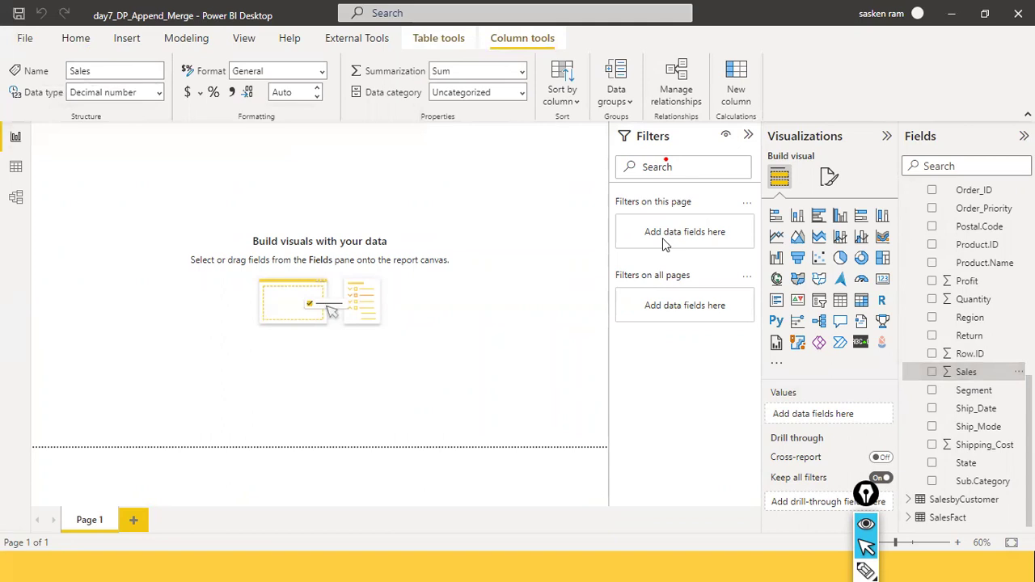
pyautogui.click(542, 208)
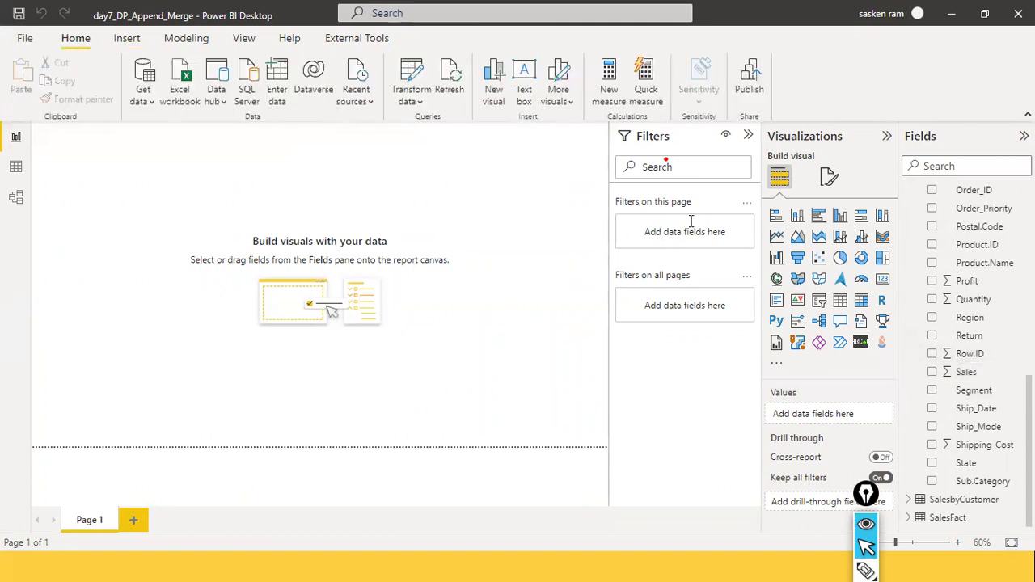
# Build a clustered column chart of Sales by Category from sales_w04 on Page 1 and widen it.
pyautogui.click(839, 215)
pyautogui.moveTo(166, 202); pyautogui.dragTo(283, 348)
pyautogui.moveTo(996, 380); pyautogui.dragTo(212, 319)
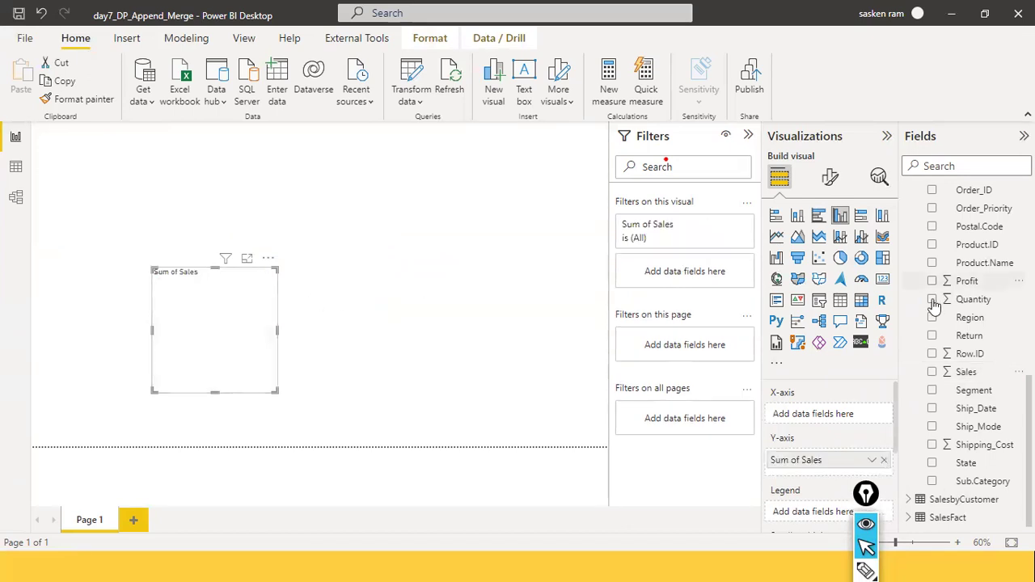
pyautogui.scroll(5, 942, 299)
pyautogui.moveTo(979, 346); pyautogui.dragTo(221, 302)
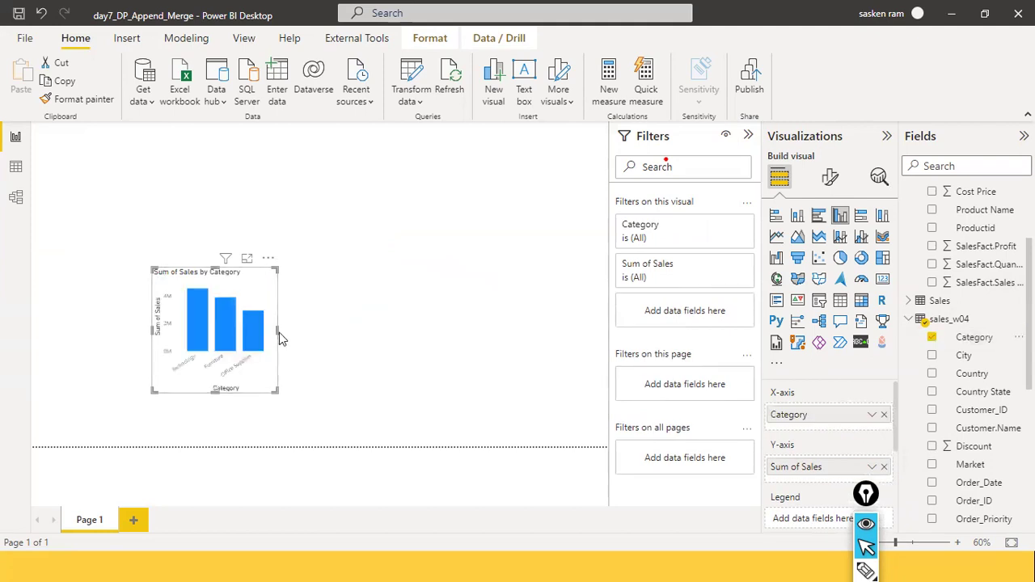
pyautogui.moveTo(279, 332); pyautogui.dragTo(419, 362)
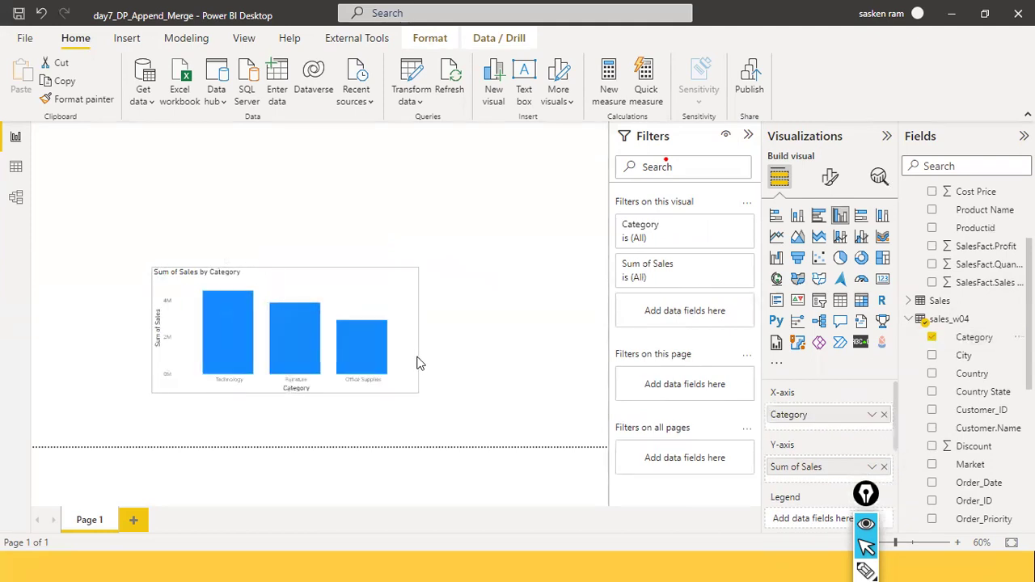
# Convert the column chart of Sales by Category into a table visual.
pyautogui.click(416, 98)
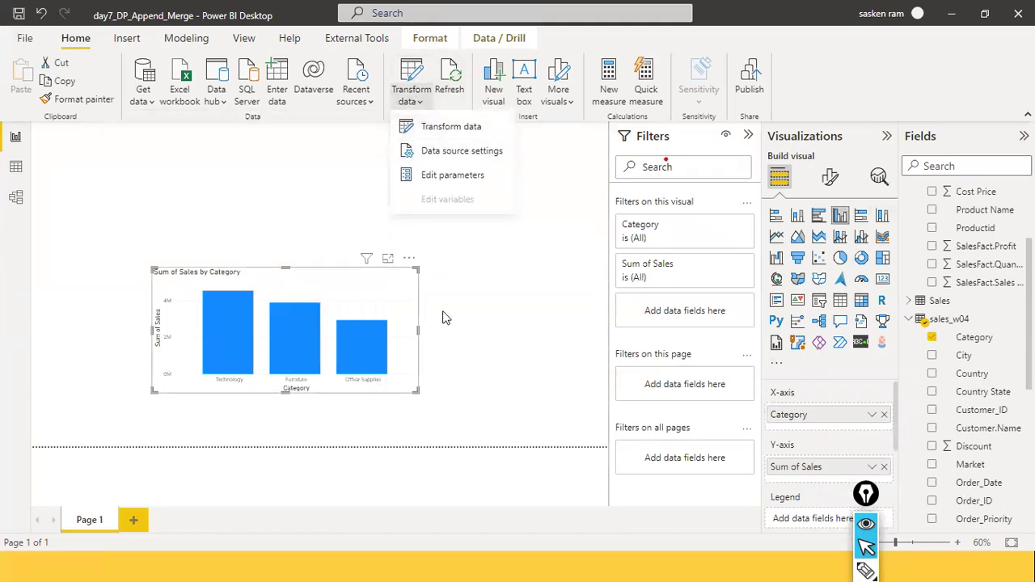
pyautogui.click(418, 308)
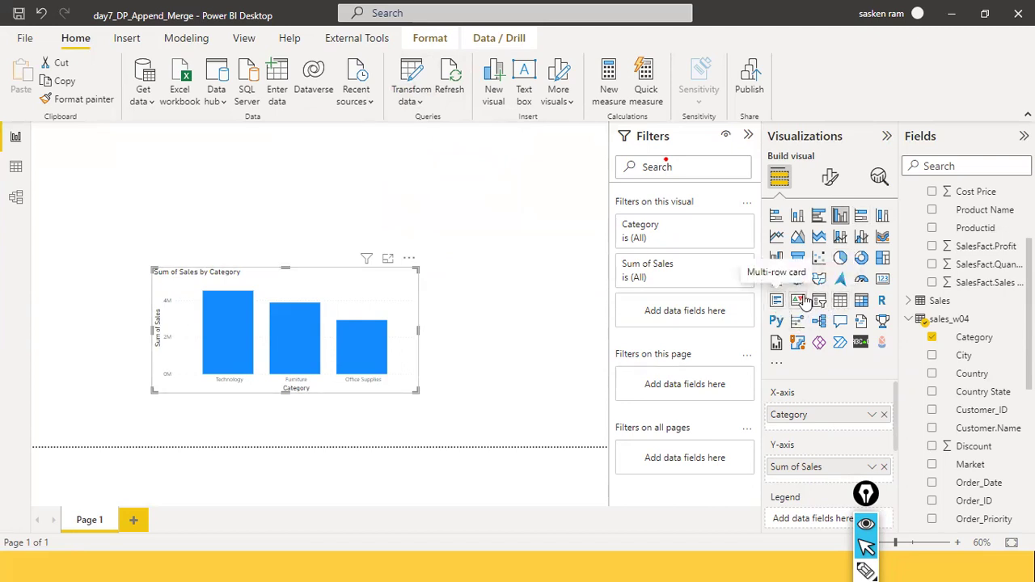
pyautogui.click(841, 301)
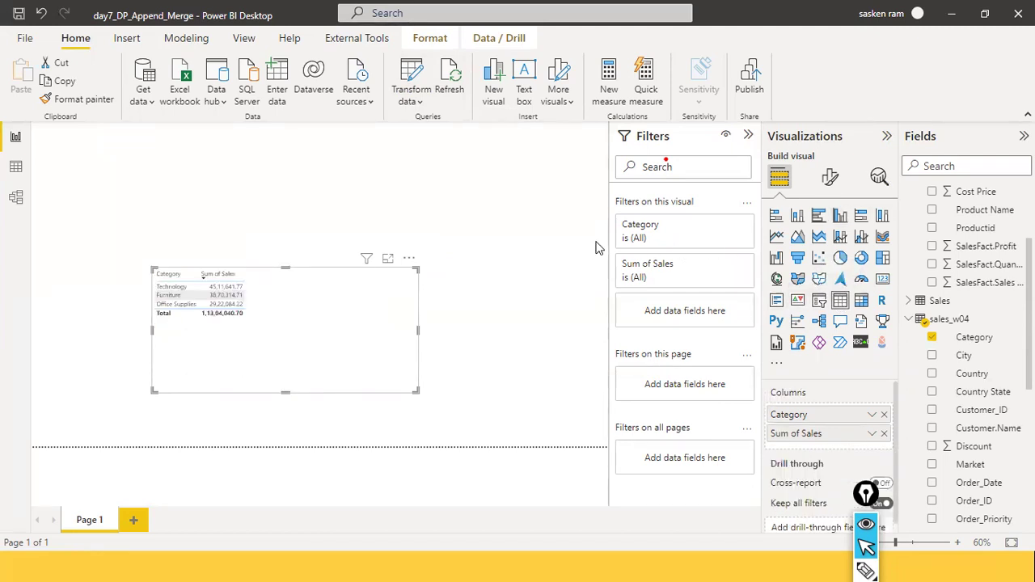
# Reopen the Power Query Editor and move its window aside to uncover the report page behind it.
pyautogui.click(418, 104)
pyautogui.click(430, 125)
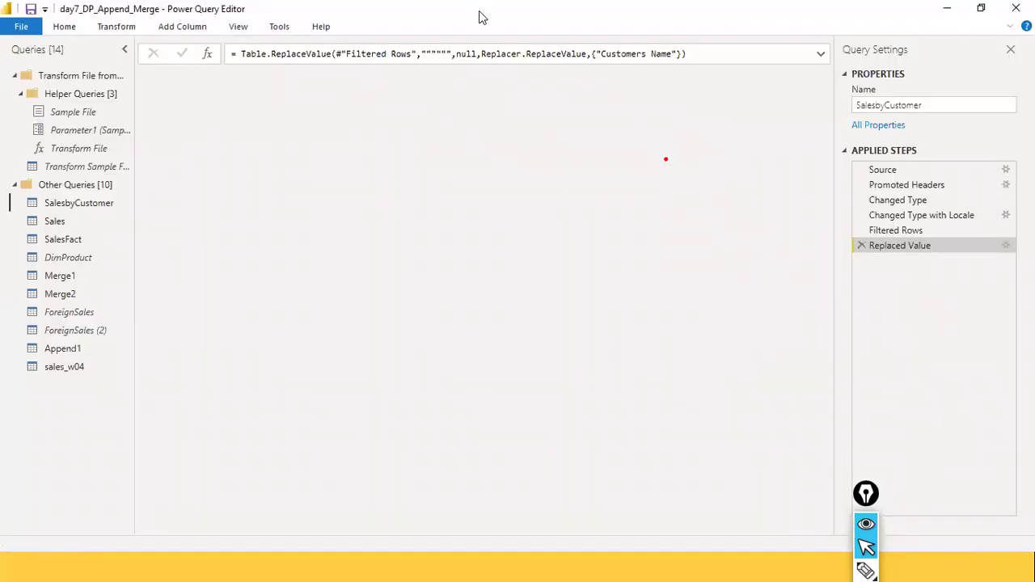
pyautogui.moveTo(431, 9); pyautogui.dragTo(606, 23)
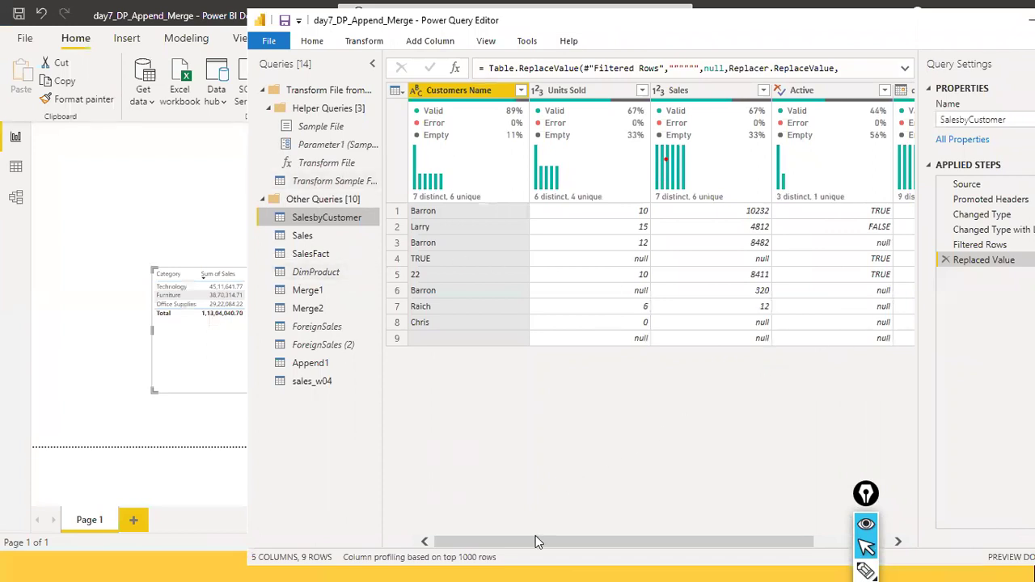
pyautogui.moveTo(535, 542); pyautogui.dragTo(610, 542)
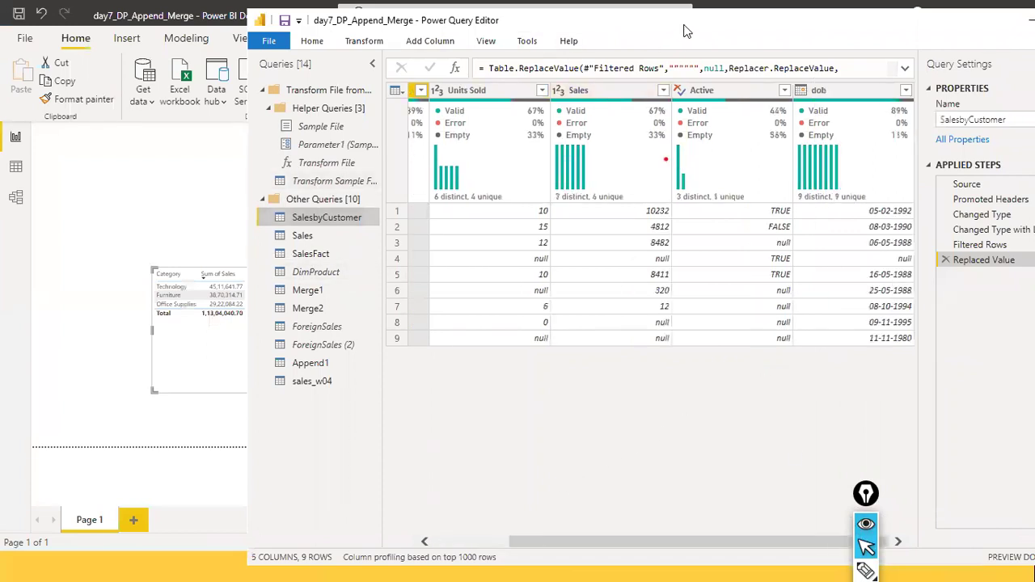
pyautogui.moveTo(675, 28); pyautogui.dragTo(632, 19)
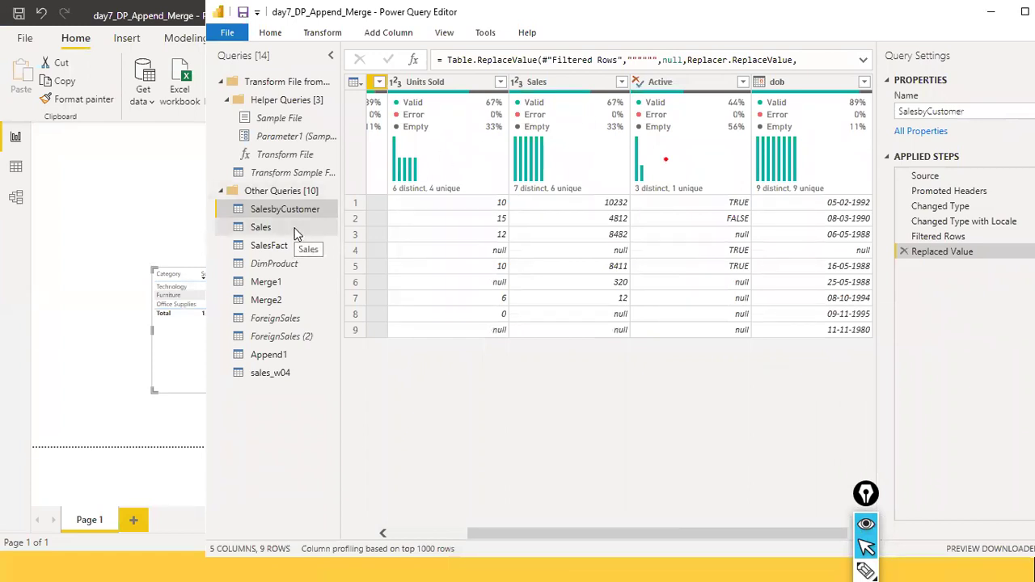
# Open the sales_w04 query, and select the Helper Queries group and its parent file transform group.
pyautogui.click(272, 374)
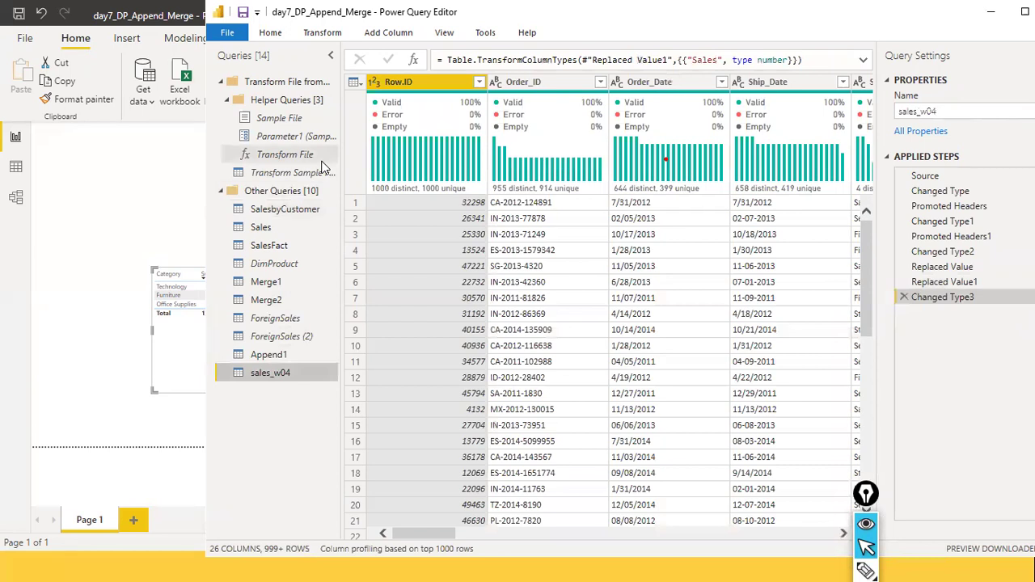
pyautogui.click(315, 102)
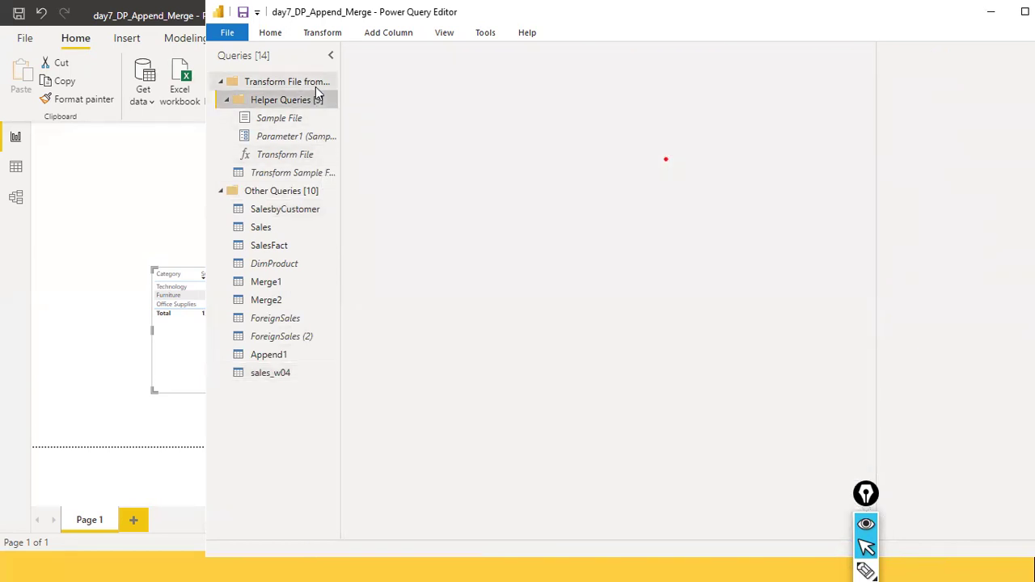
pyautogui.click(317, 84)
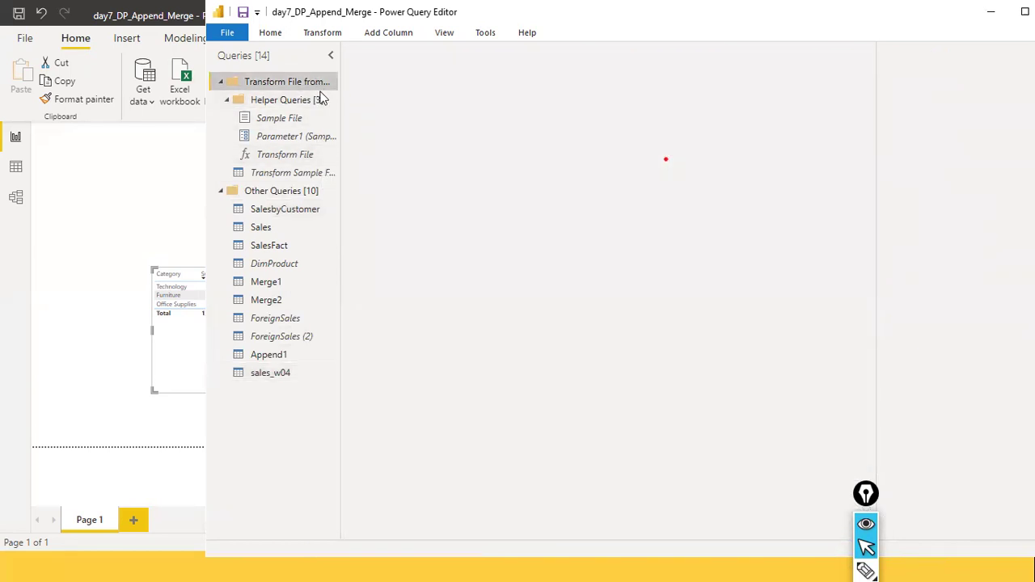
# Count the rows of the sales_w04 query, and remove the Counted Rows step to restore the table.
pyautogui.click(284, 375)
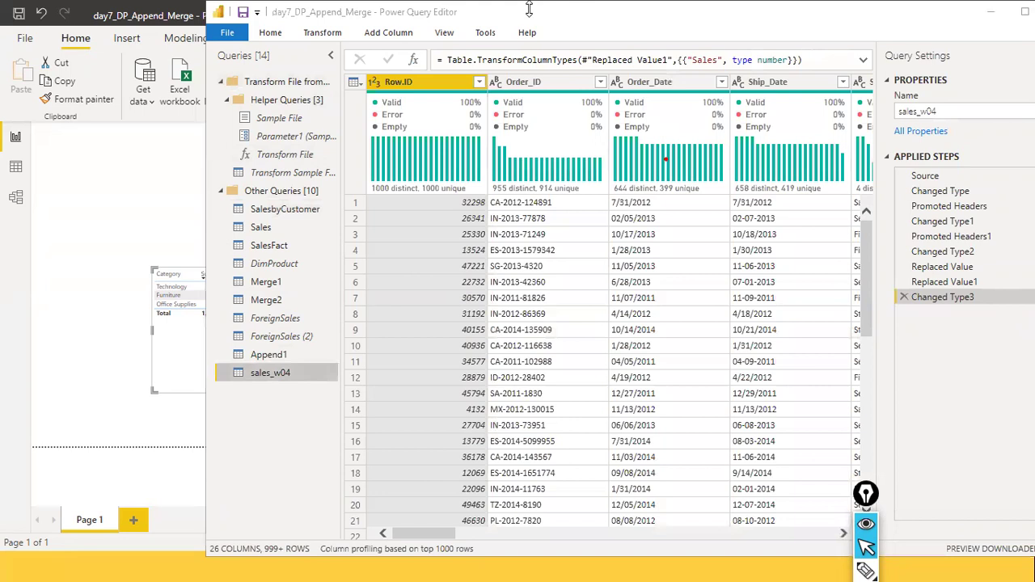
pyautogui.click(444, 32)
pyautogui.click(324, 34)
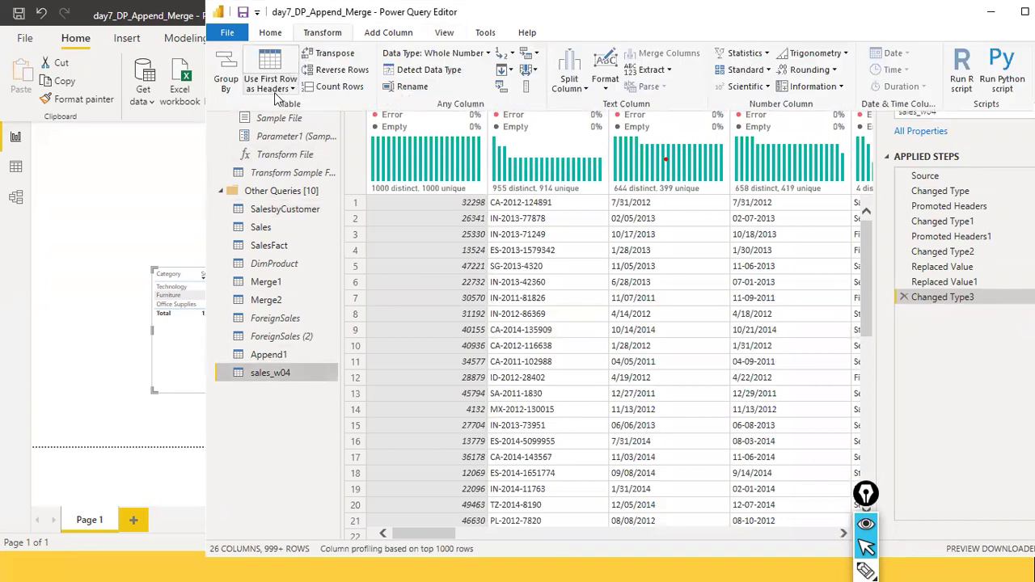
pyautogui.click(333, 88)
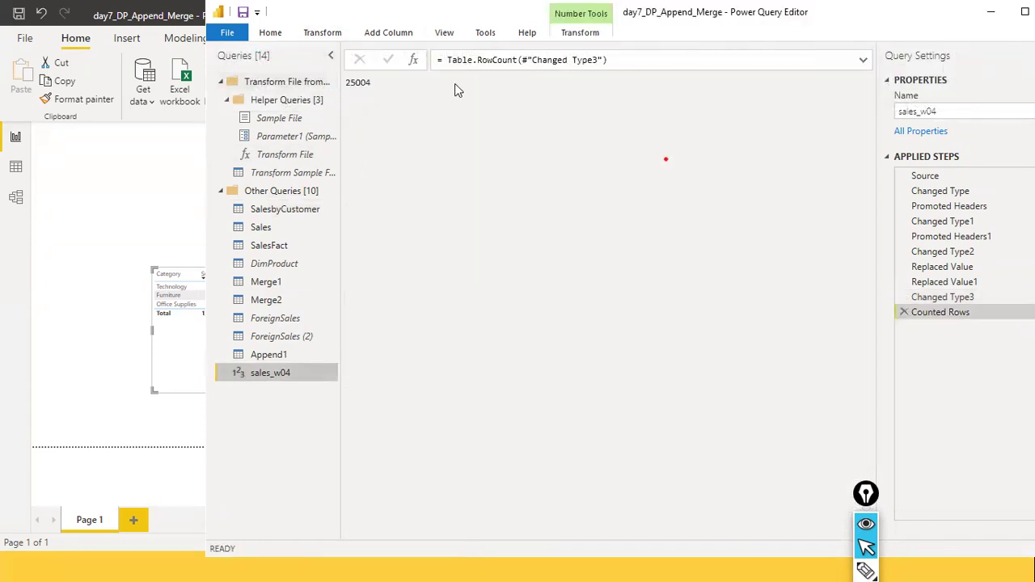
pyautogui.click(903, 313)
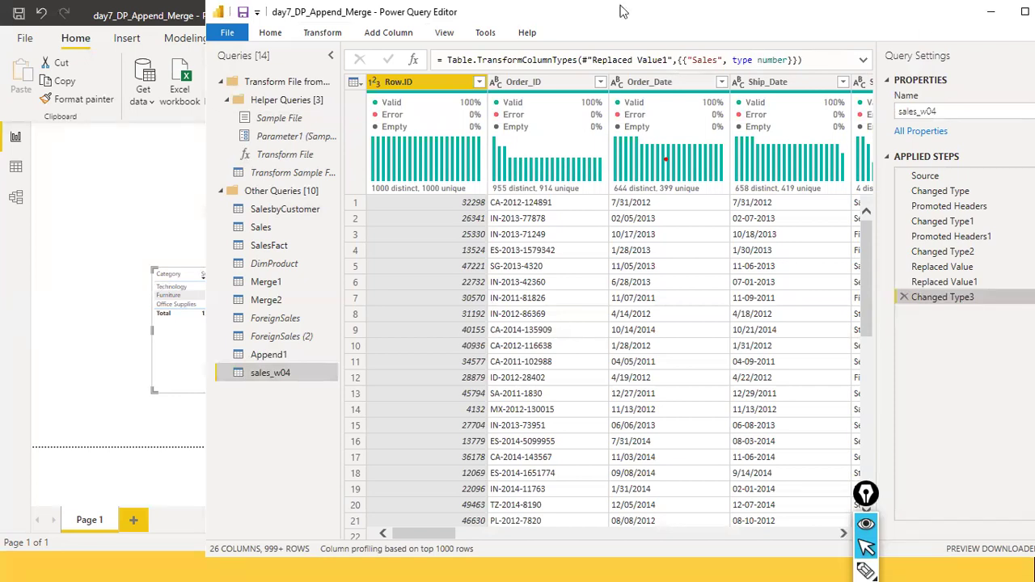
# Maximize the Power Query Editor and examine which rows of the sales_w04 query's Sales column hold conversion errors.
pyautogui.doubleClick(563, 18)
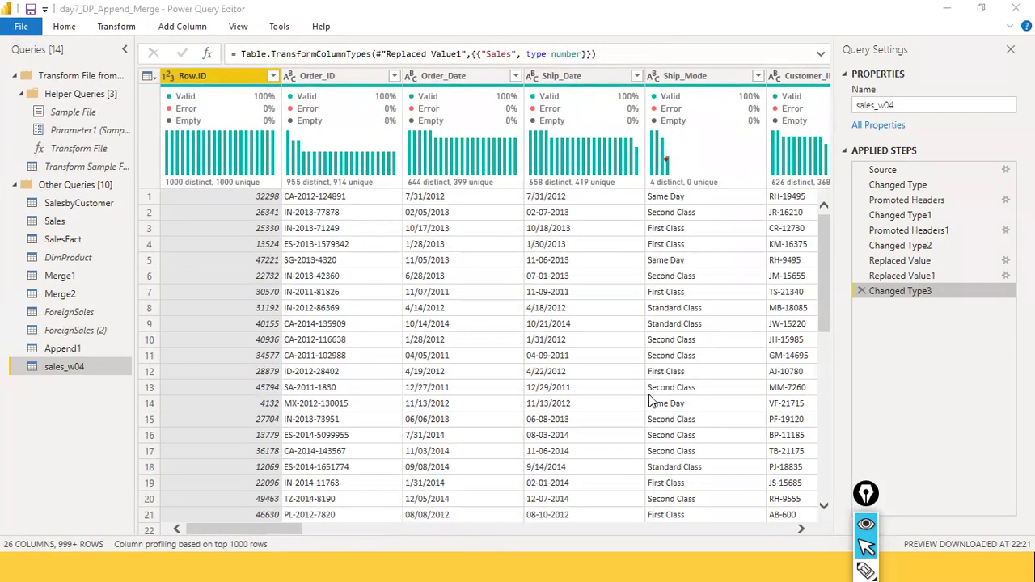
pyautogui.click(594, 526)
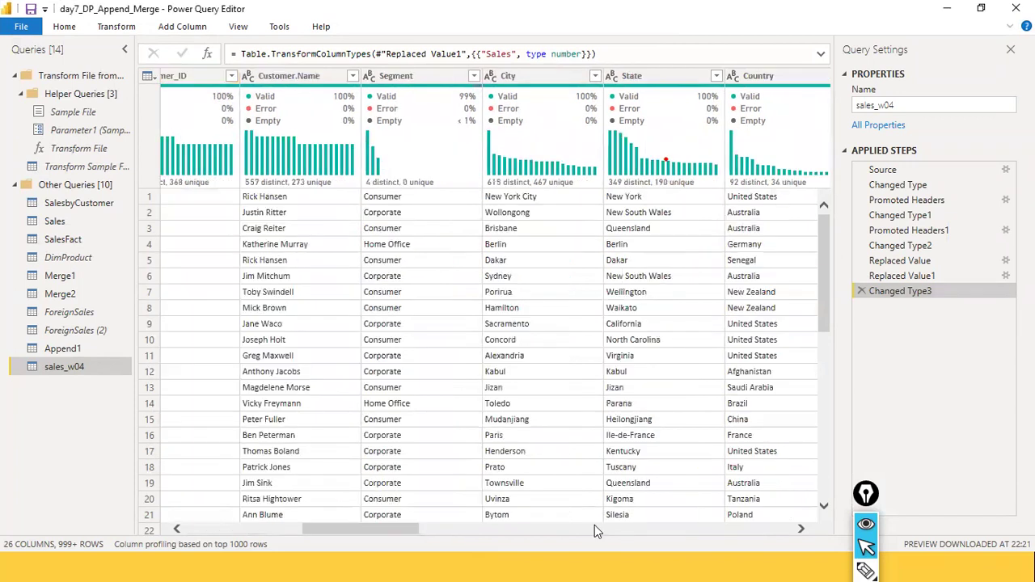
pyautogui.click(609, 530)
pyautogui.click(609, 530)
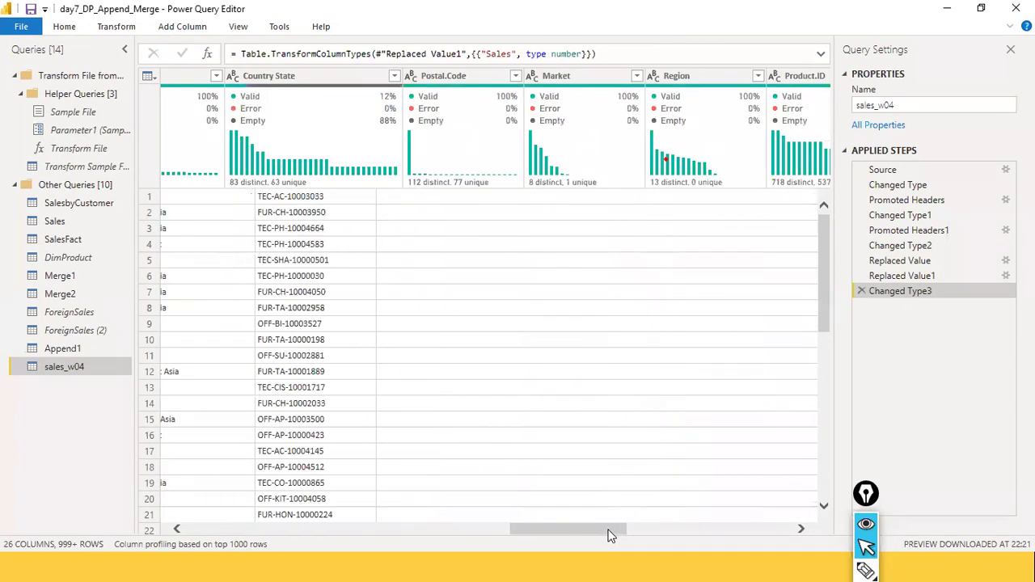
pyautogui.moveTo(631, 531); pyautogui.dragTo(662, 528)
pyautogui.scroll(-3, 627, 451)
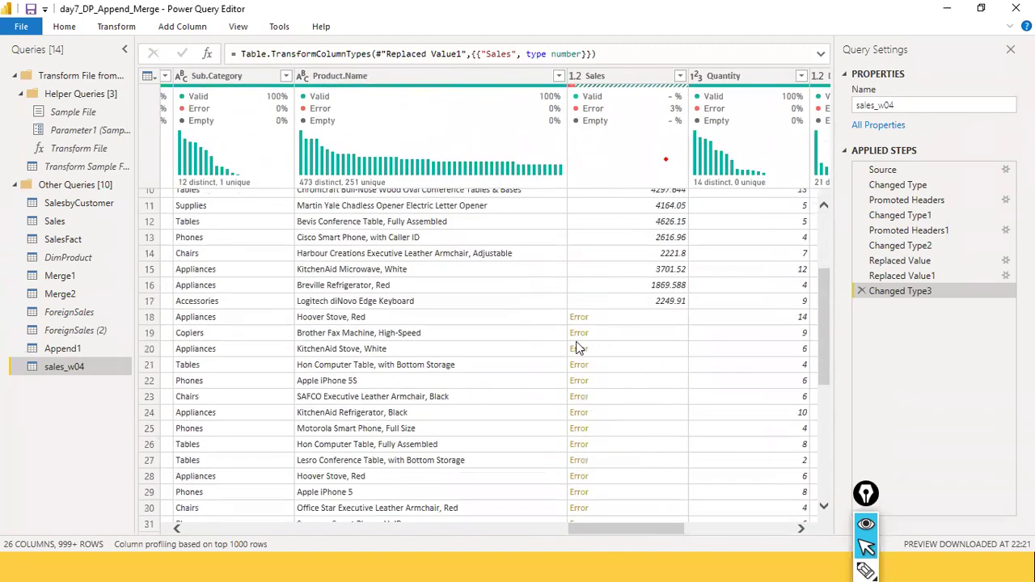
pyautogui.moveTo(604, 524); pyautogui.dragTo(638, 510)
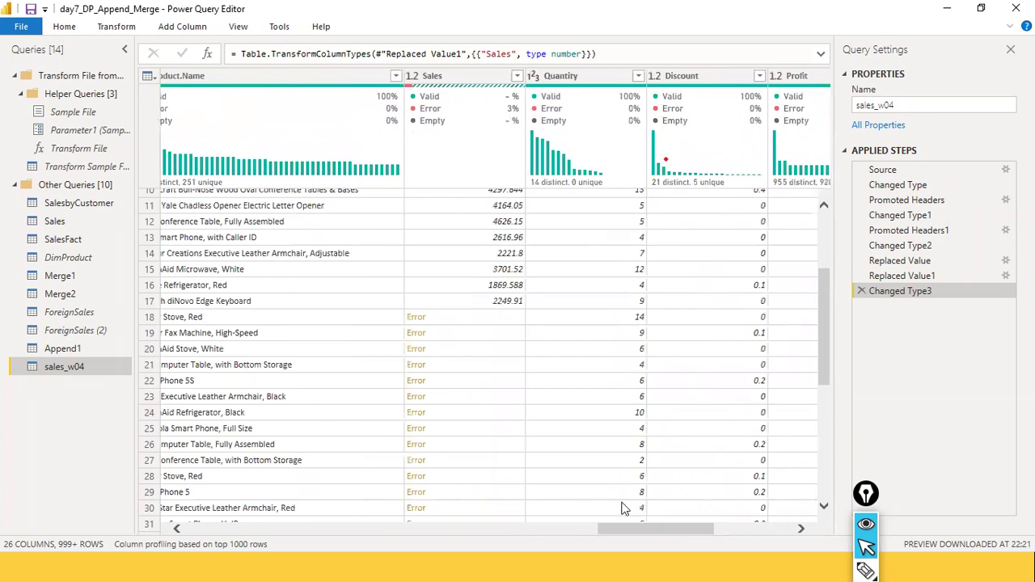
pyautogui.scroll(-3, 513, 380)
pyautogui.scroll(1, 481, 314)
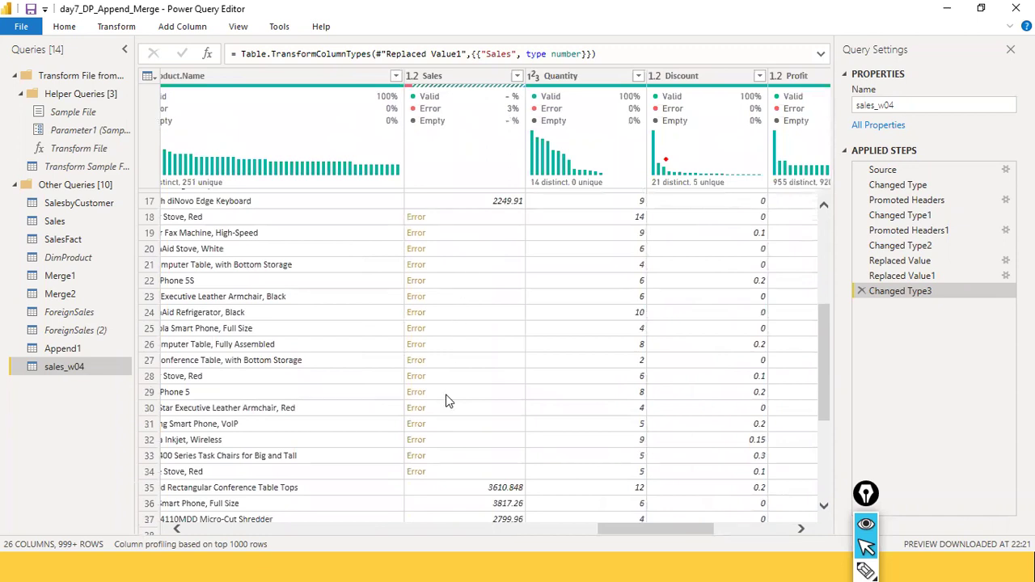
pyautogui.scroll(-2, 449, 400)
pyautogui.scroll(2, 449, 400)
pyautogui.scroll(6, 449, 400)
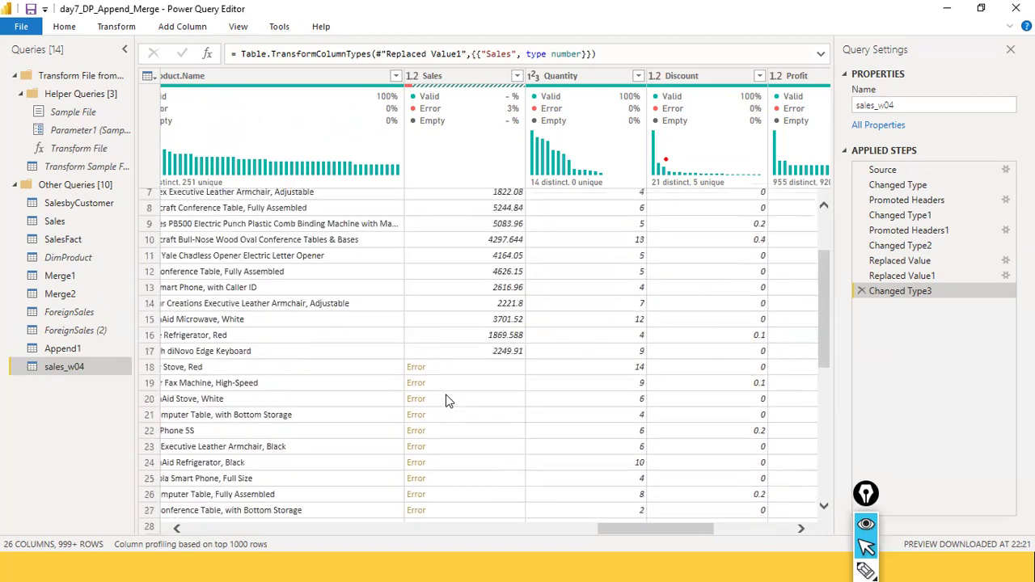
pyautogui.scroll(-8, 449, 400)
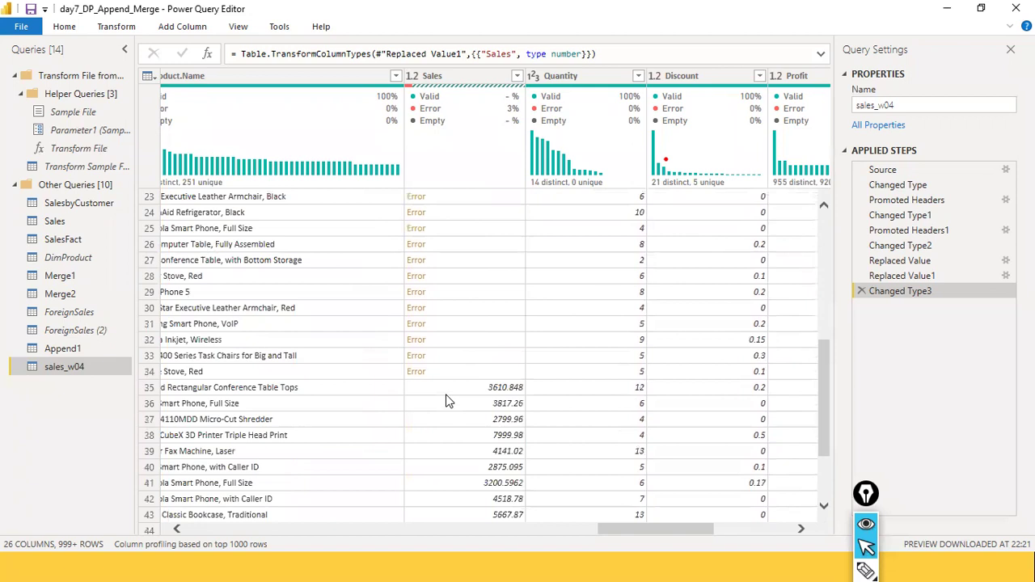
pyautogui.scroll(6, 449, 401)
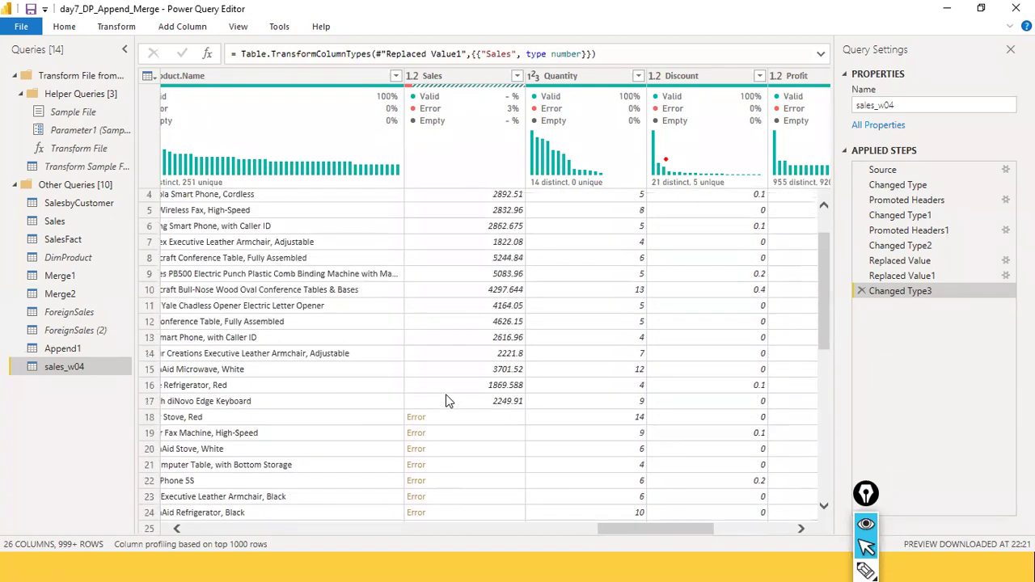
pyautogui.scroll(1, 449, 400)
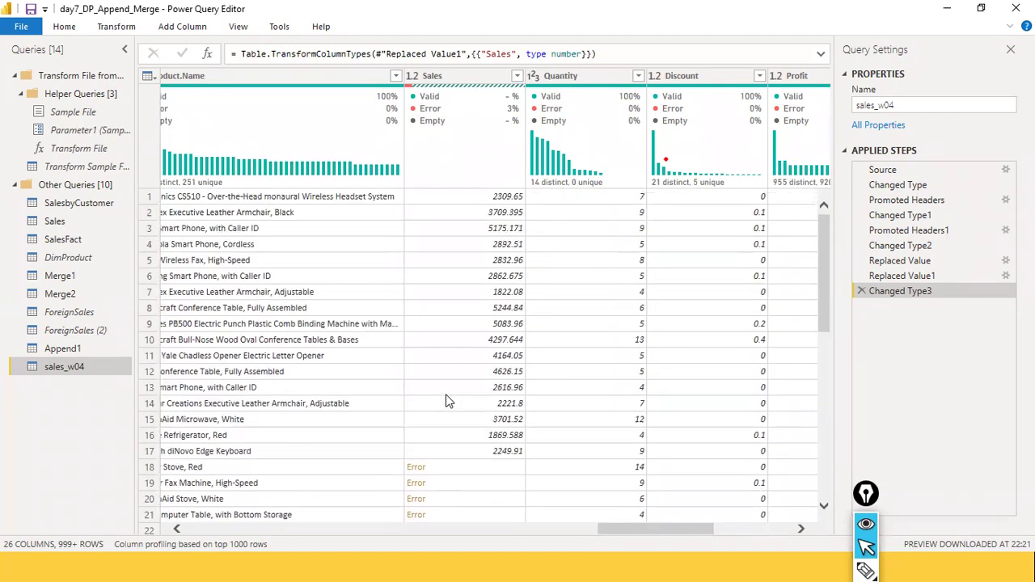
# Delete the Changed Type3 and Replaced Value1 steps from sales_w04, and set the Sales column's data type to Decimal Number.
pyautogui.click(862, 291)
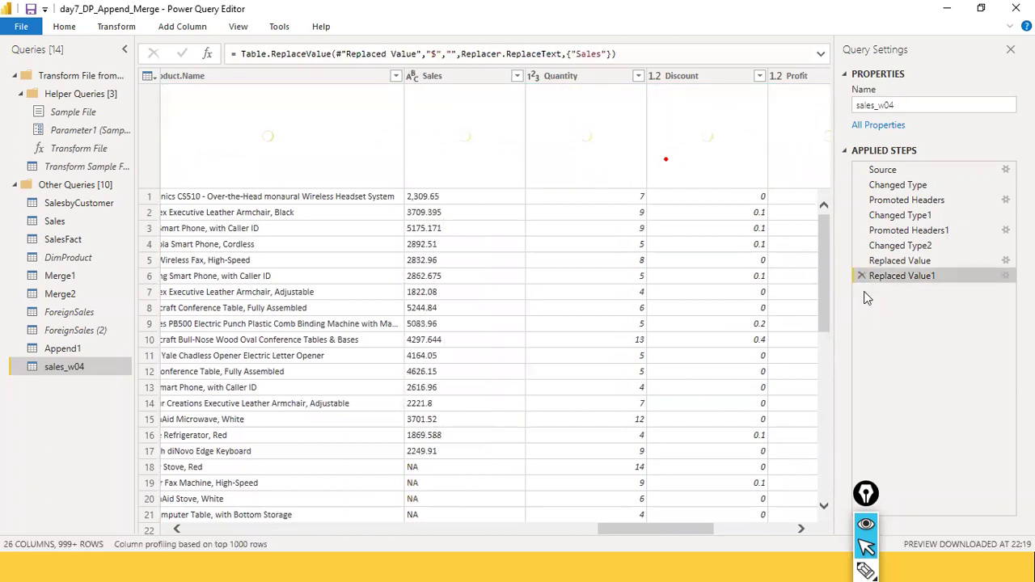
pyautogui.click(862, 277)
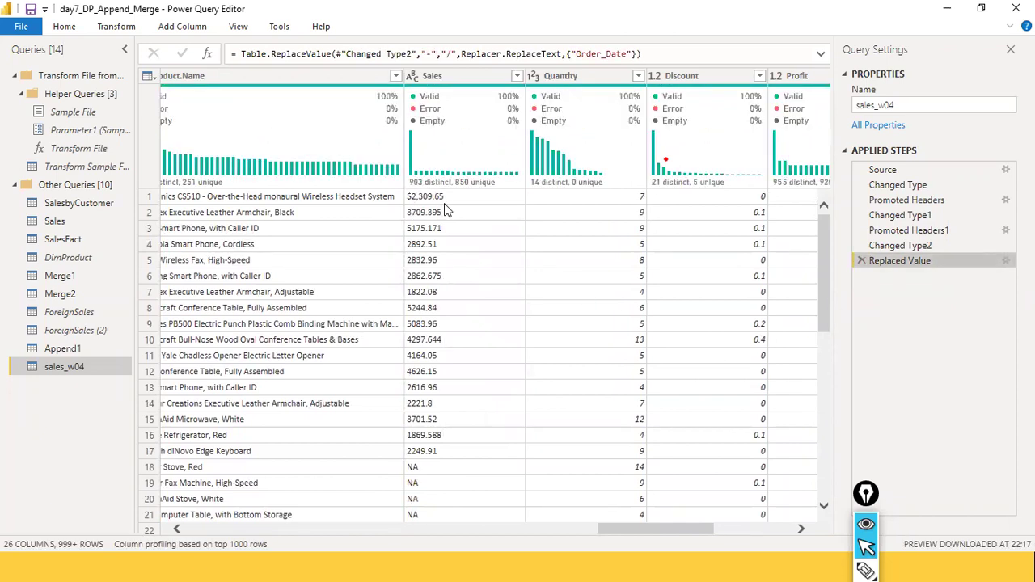
pyautogui.click(416, 78)
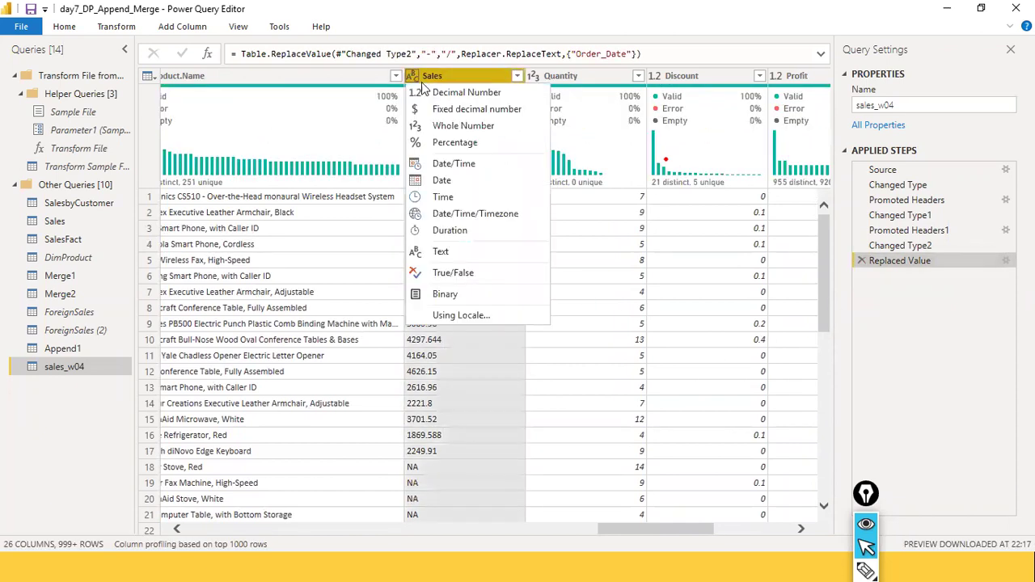
pyautogui.click(453, 92)
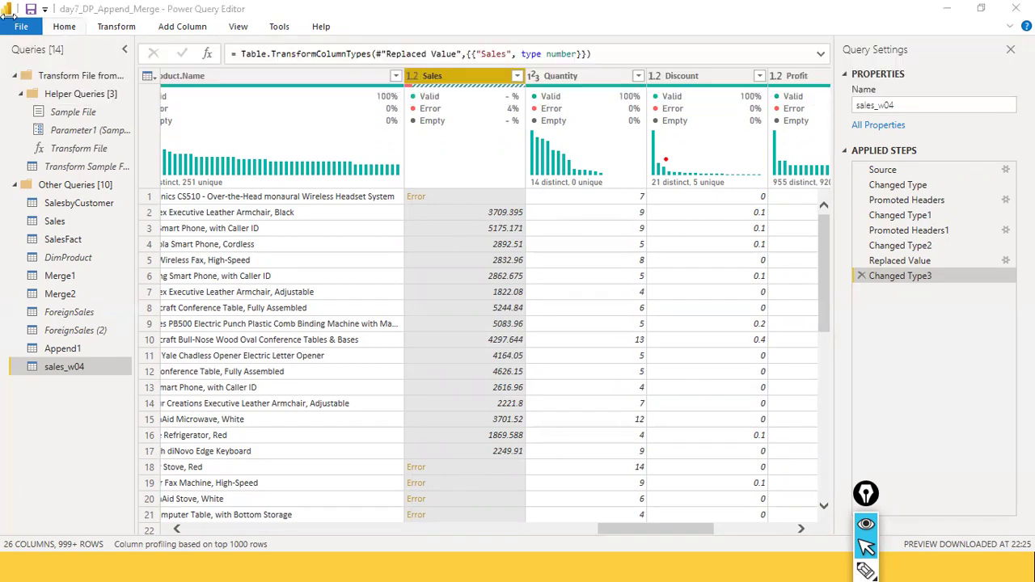
# Apply the query changes to the report and close the Power Query Editor.
pyautogui.click(64, 26)
pyautogui.click(21, 80)
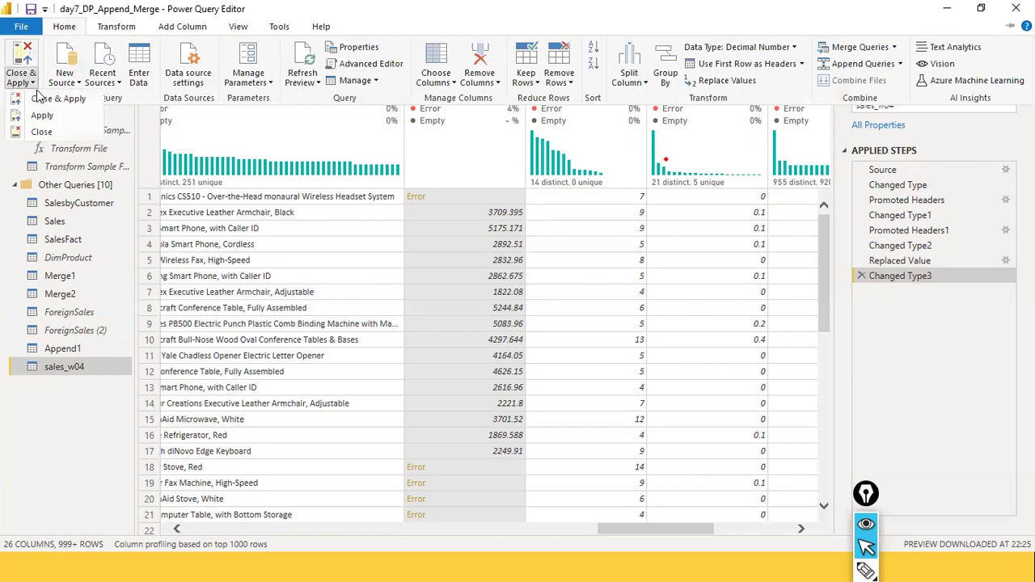
pyautogui.click(46, 100)
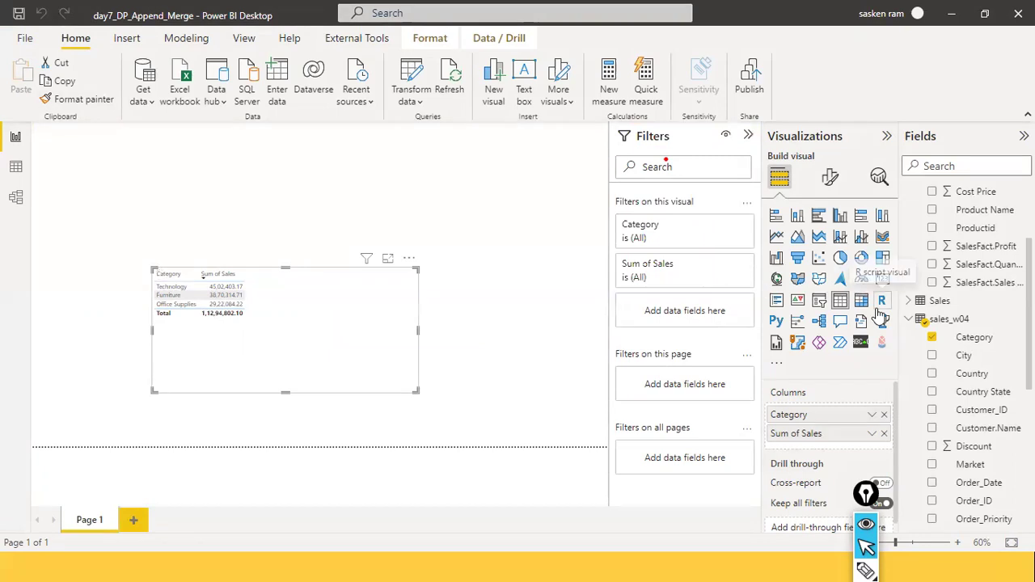
# Reopen the Power Query Editor and examine the Sales column throughout the Errors in sales_w04 query.
pyautogui.click(422, 102)
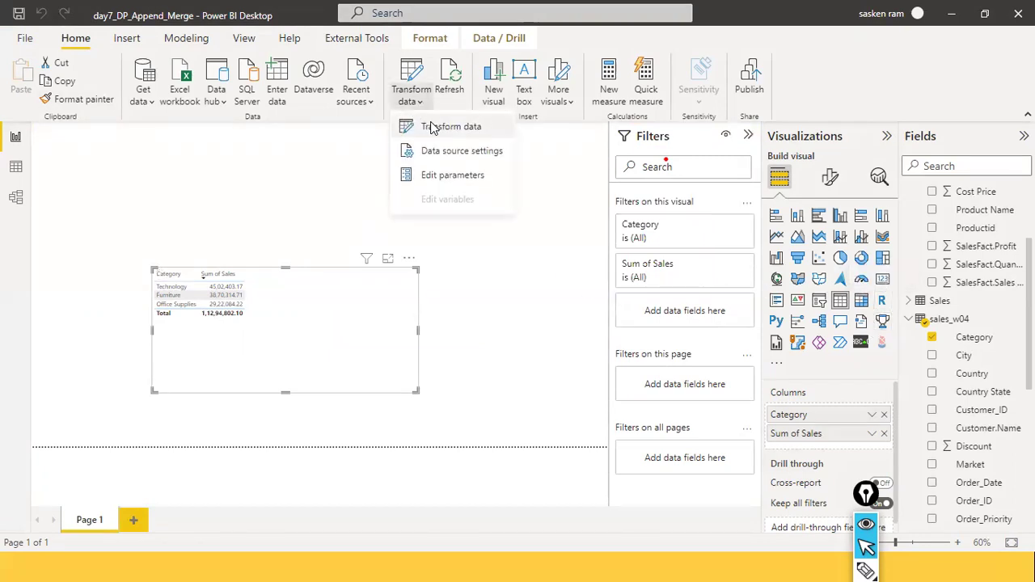
pyautogui.click(433, 128)
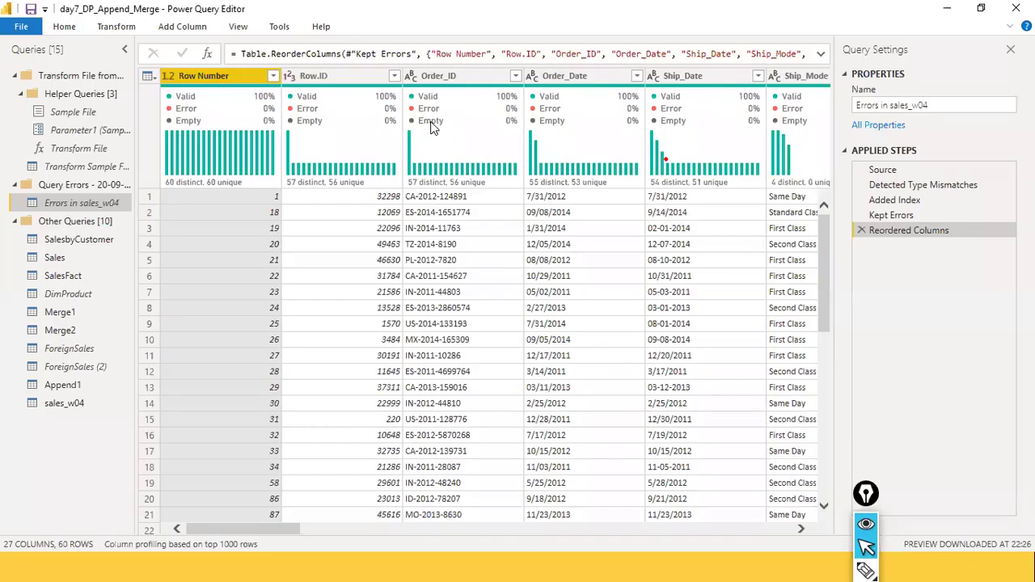
pyautogui.click(84, 223)
pyautogui.click(87, 205)
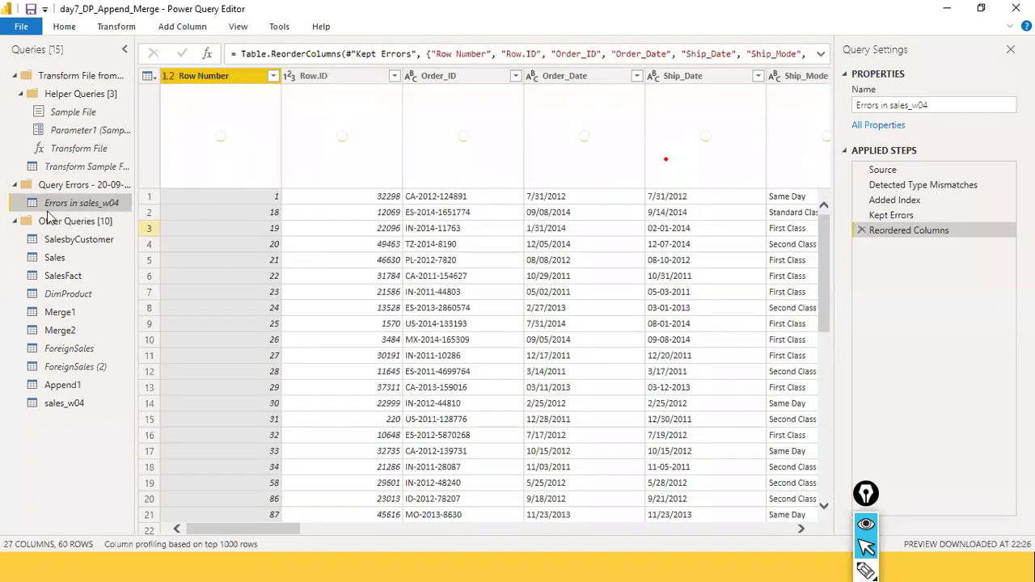
pyautogui.moveTo(260, 524); pyautogui.dragTo(651, 530)
pyautogui.scroll(-10, 510, 244)
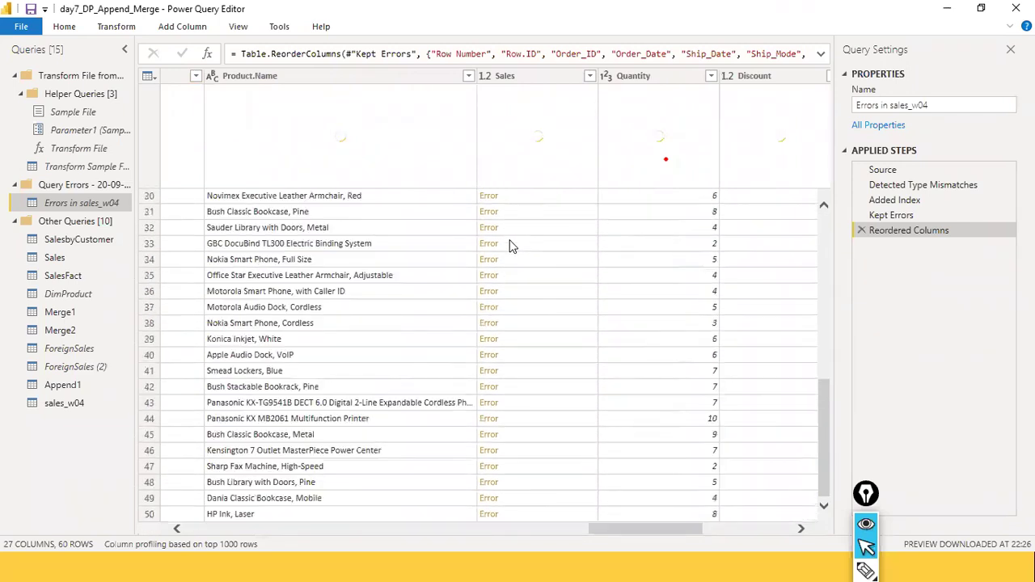
pyautogui.scroll(-4, 510, 246)
pyautogui.scroll(13, 510, 246)
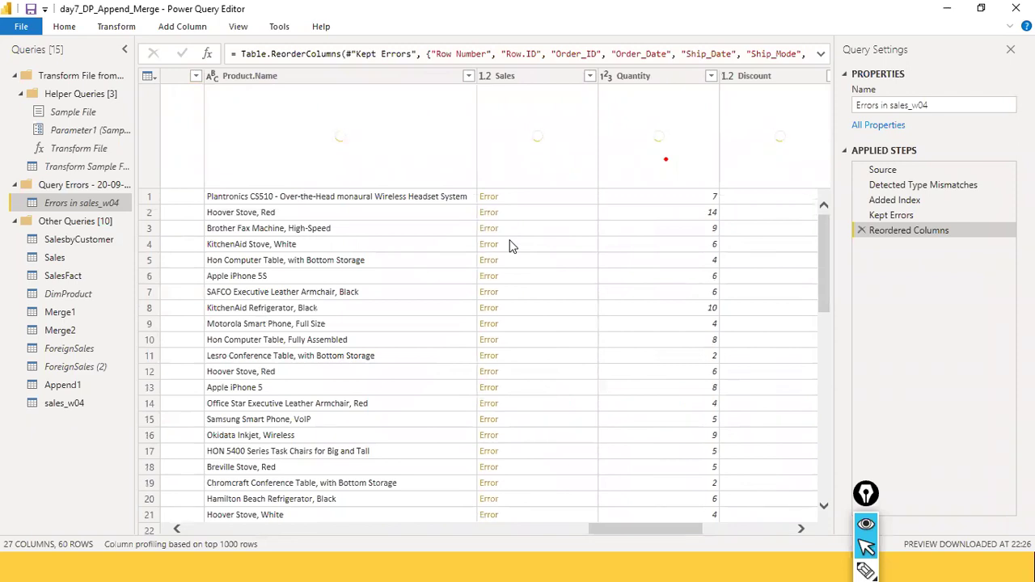
pyautogui.scroll(-13, 509, 245)
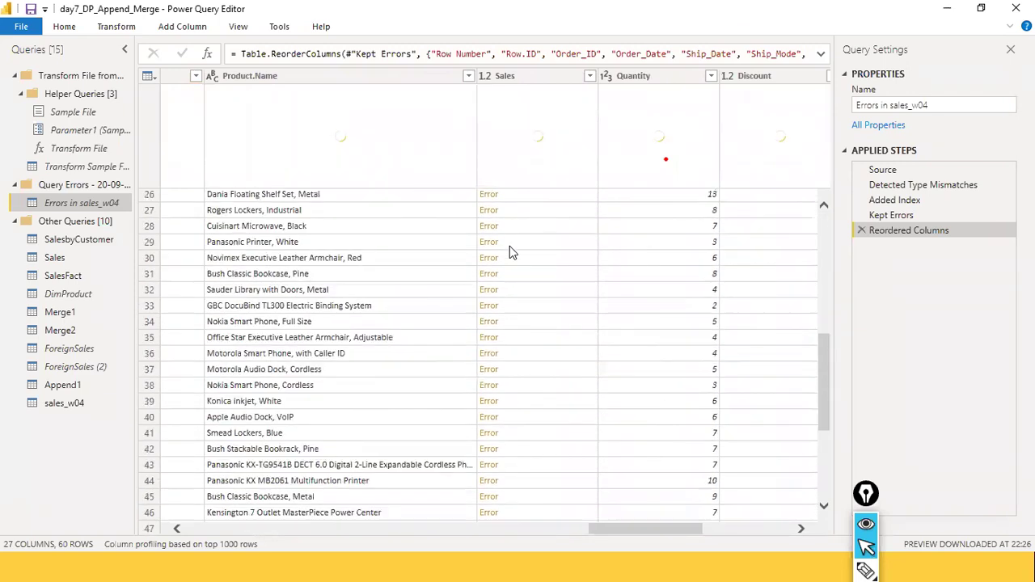
pyautogui.scroll(13, 505, 265)
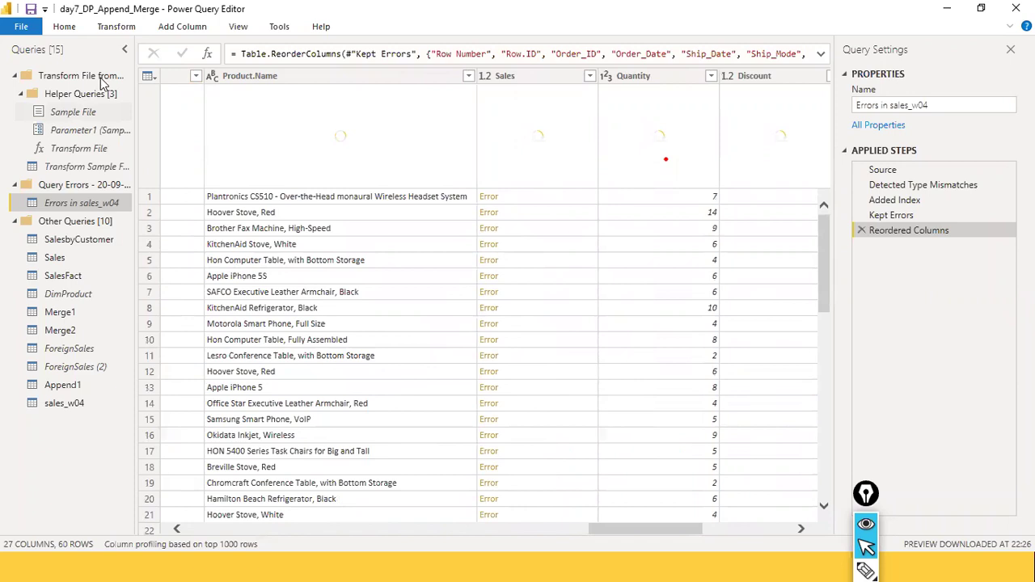
# Restore the Power Query Editor to a smaller window, move it aside to check the report page, and bring it back over the report.
pyautogui.doubleClick(395, 11)
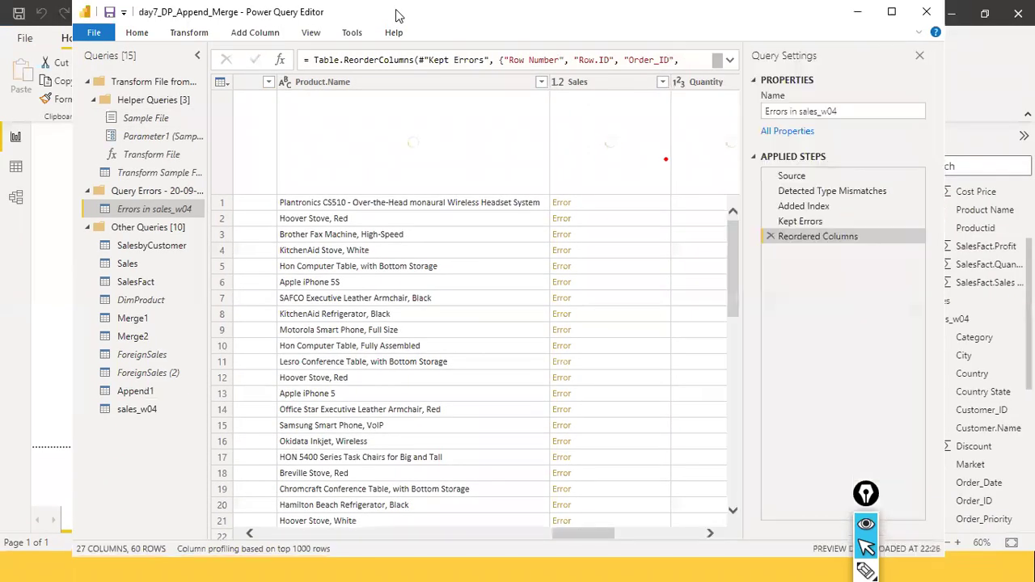
pyautogui.moveTo(396, 10); pyautogui.dragTo(894, 161)
pyautogui.click(304, 191)
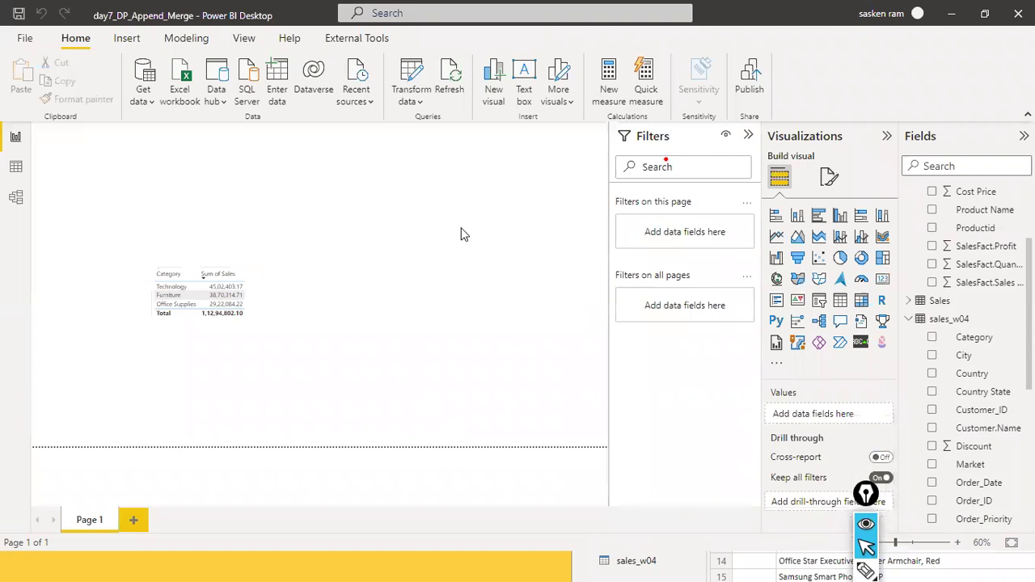
pyautogui.hotkey('alt', 'Tab')
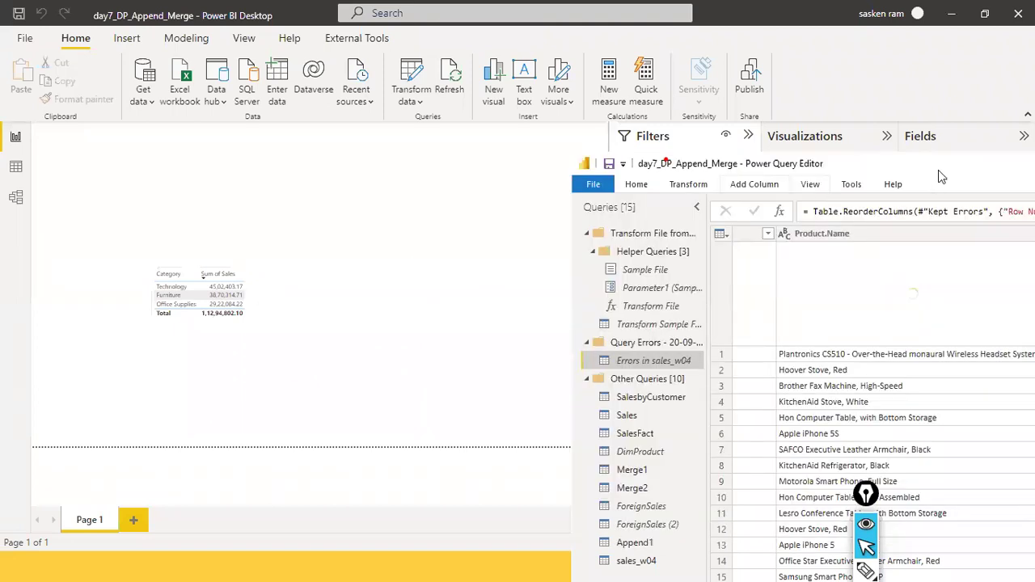
pyautogui.moveTo(938, 169); pyautogui.dragTo(483, 43)
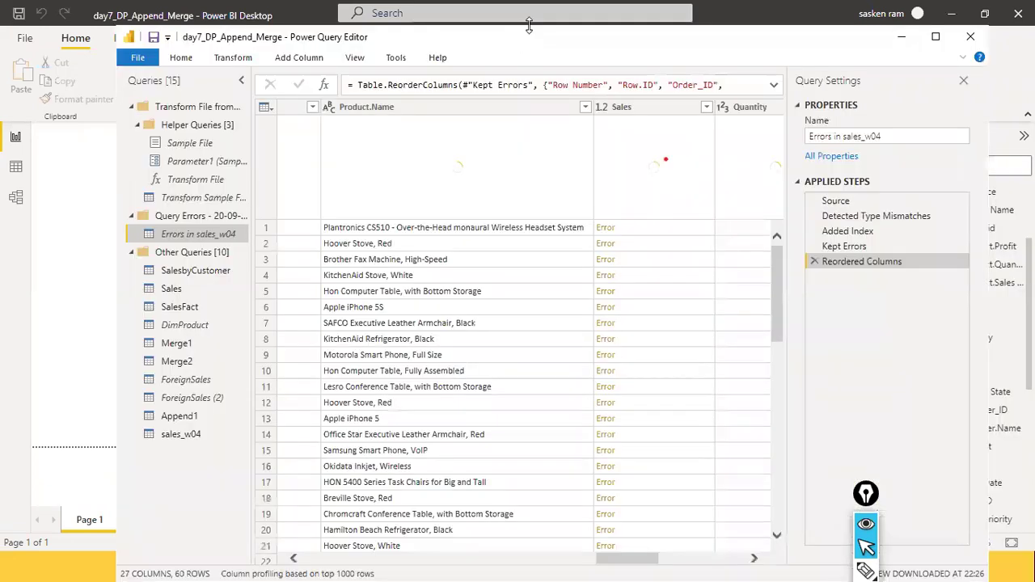
pyautogui.moveTo(518, 140); pyautogui.dragTo(470, 45)
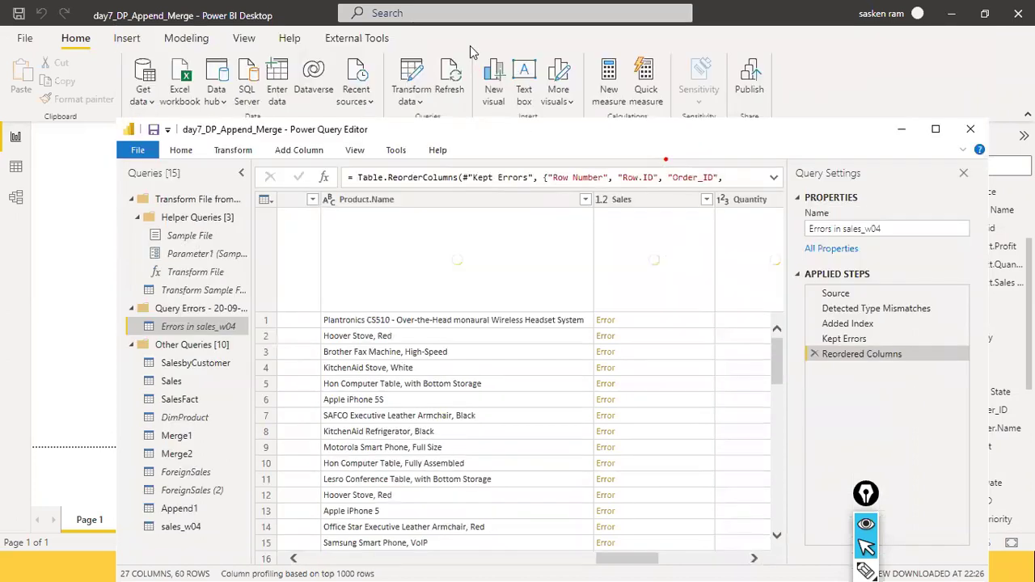
# Review the error rows of Errors in sales_w04 down to the last row and back up.
pyautogui.scroll(-3, 492, 238)
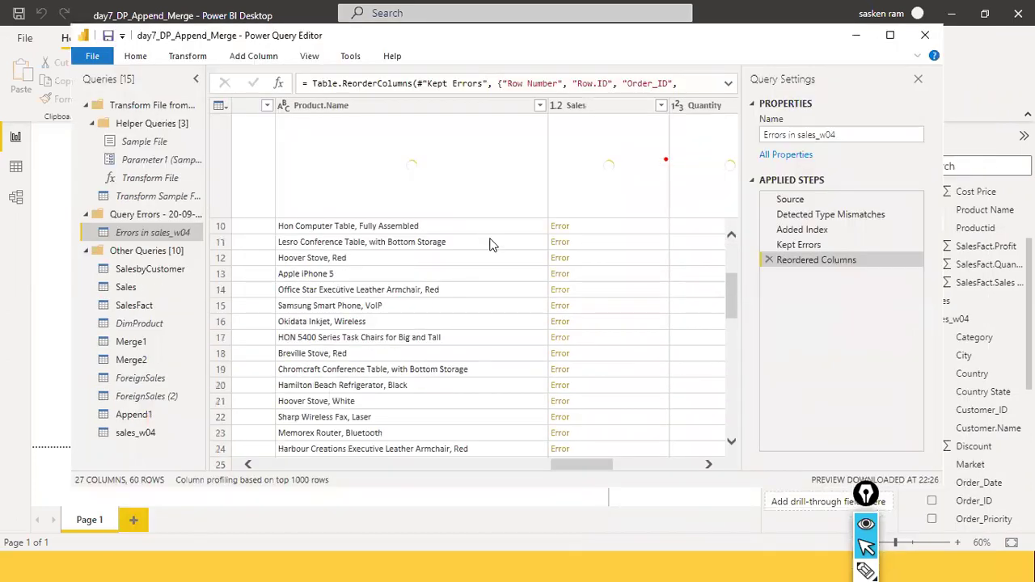
pyautogui.scroll(-9, 491, 245)
pyautogui.scroll(-3, 492, 245)
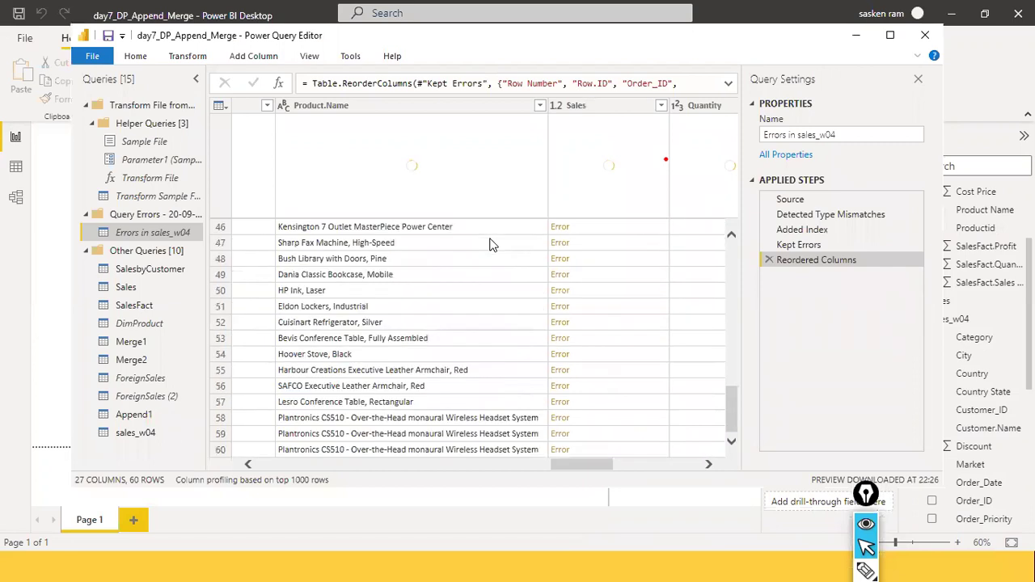
pyautogui.scroll(6, 491, 245)
pyautogui.scroll(6, 491, 245)
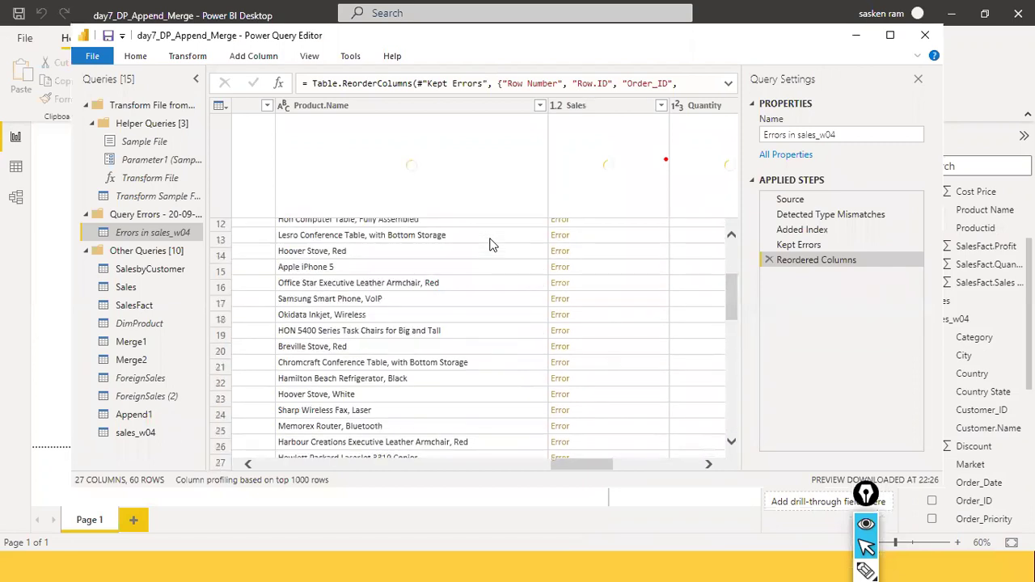
# Examine the column quality profiles of Errors in sales_w04 from the Row Number column through to the Return column.
pyautogui.scroll(3, 627, 435)
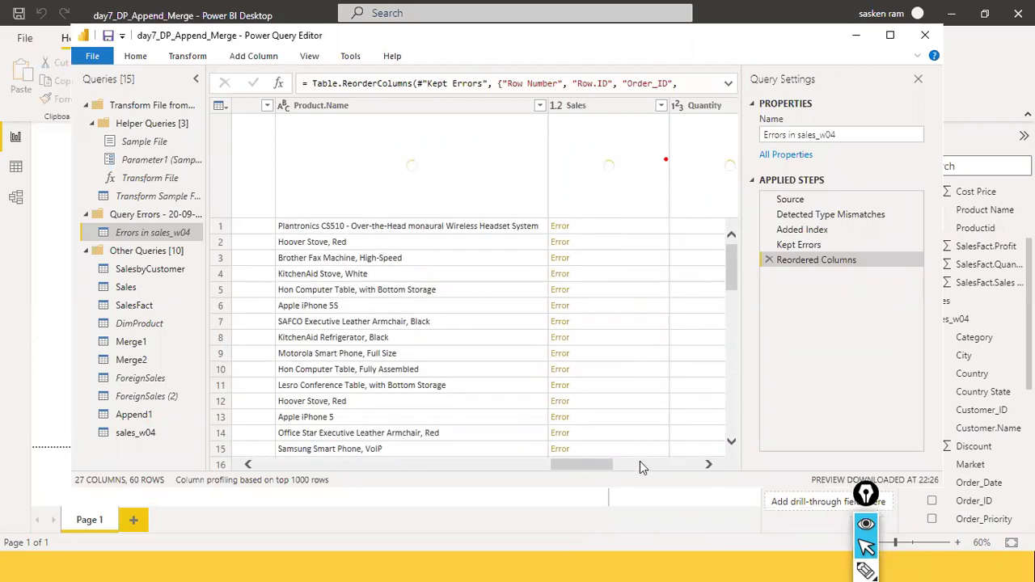
pyautogui.click(640, 463)
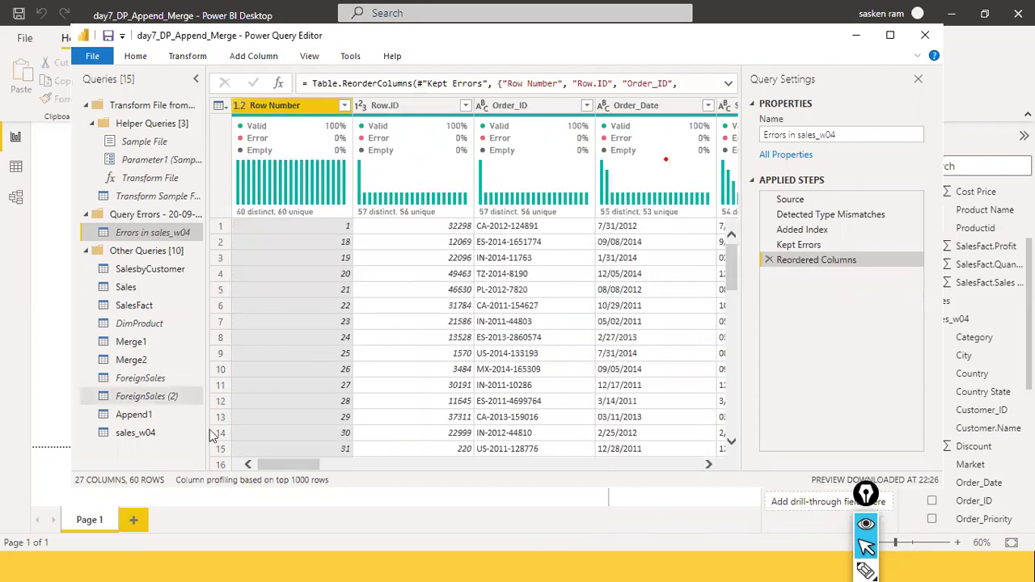
pyautogui.click(453, 466)
pyautogui.hscroll(3, 454, 468)
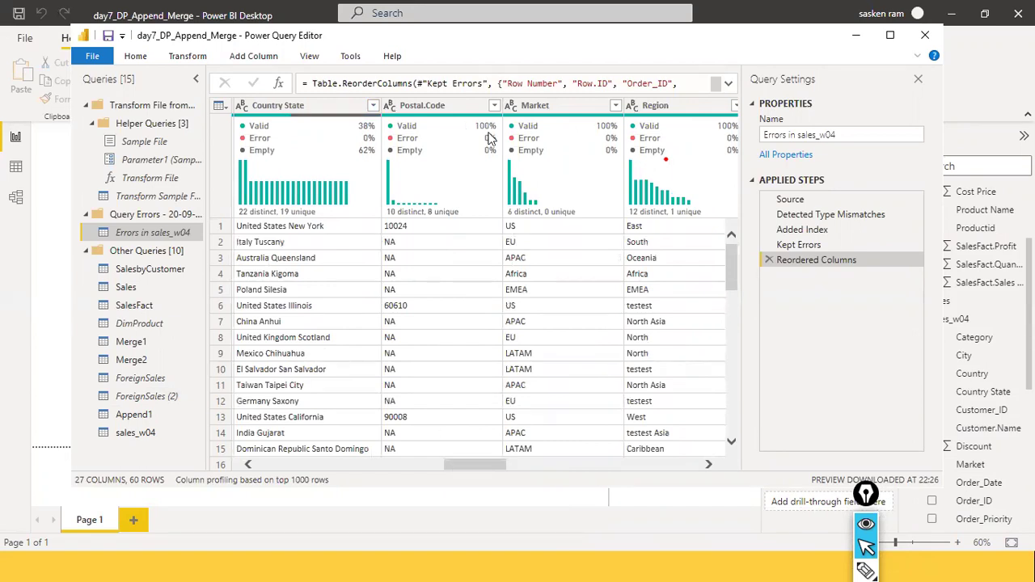
pyautogui.moveTo(489, 139)
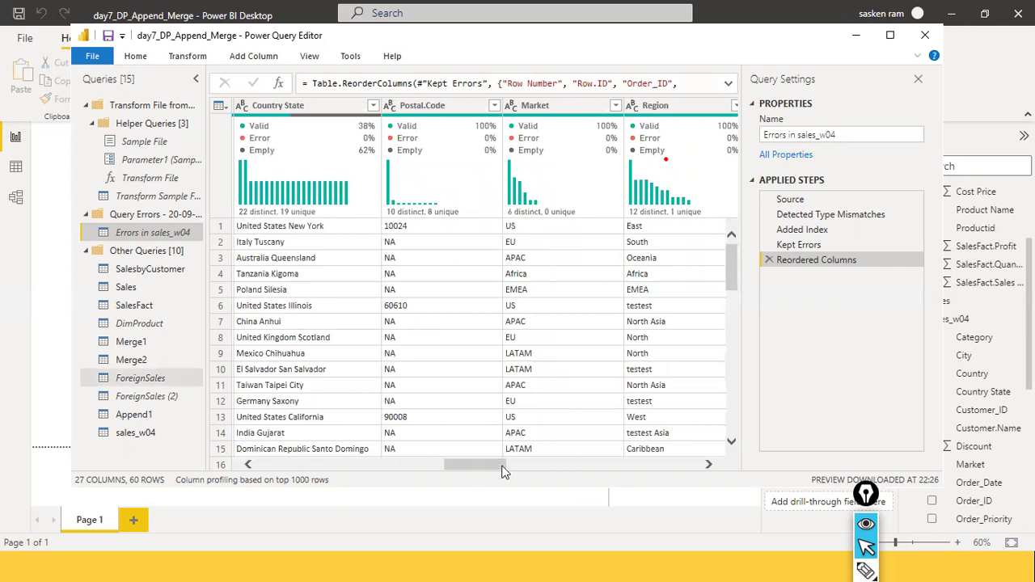
pyautogui.click(705, 463)
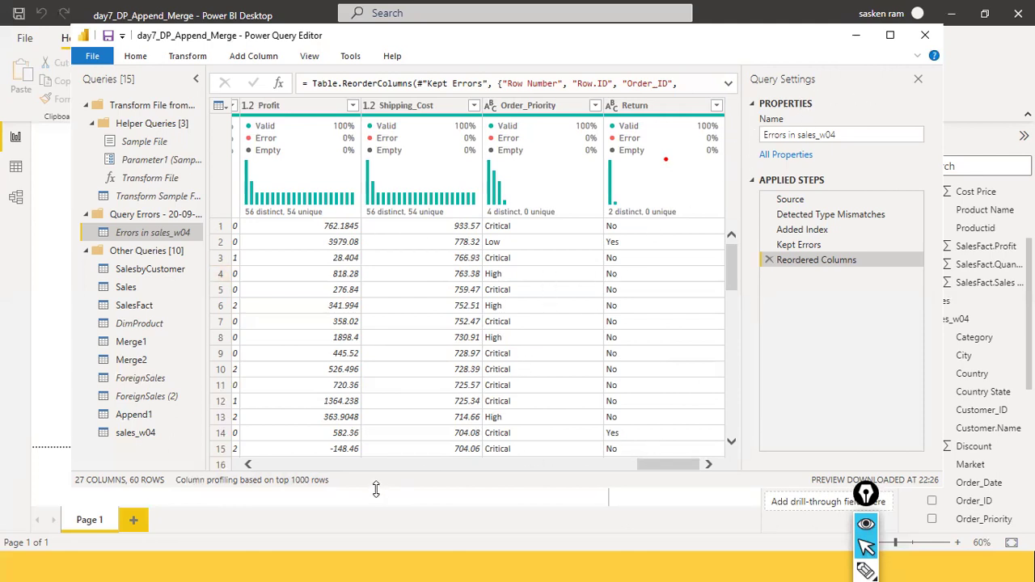
pyautogui.click(407, 466)
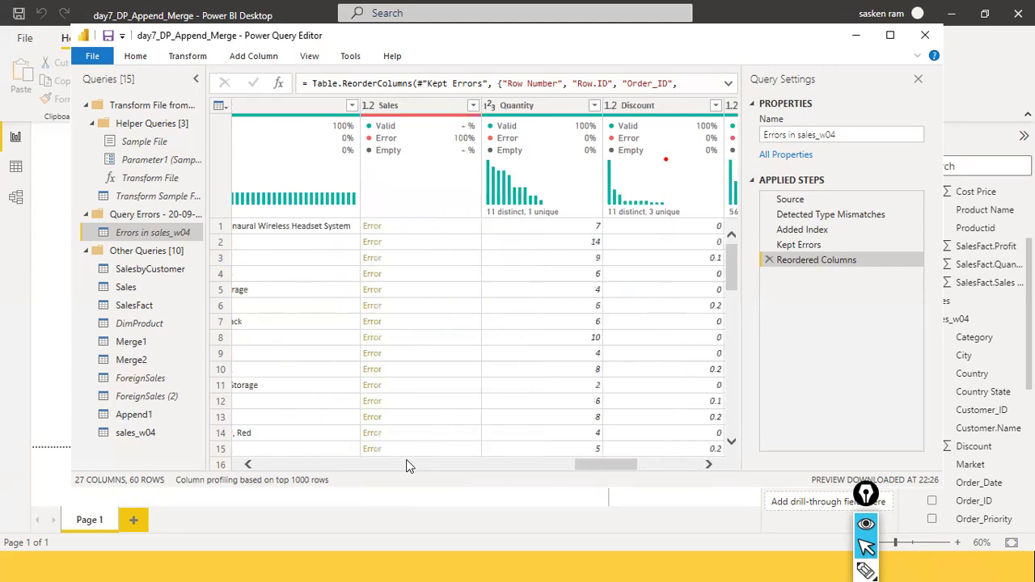
pyautogui.click(407, 465)
pyautogui.click(406, 464)
pyautogui.click(407, 464)
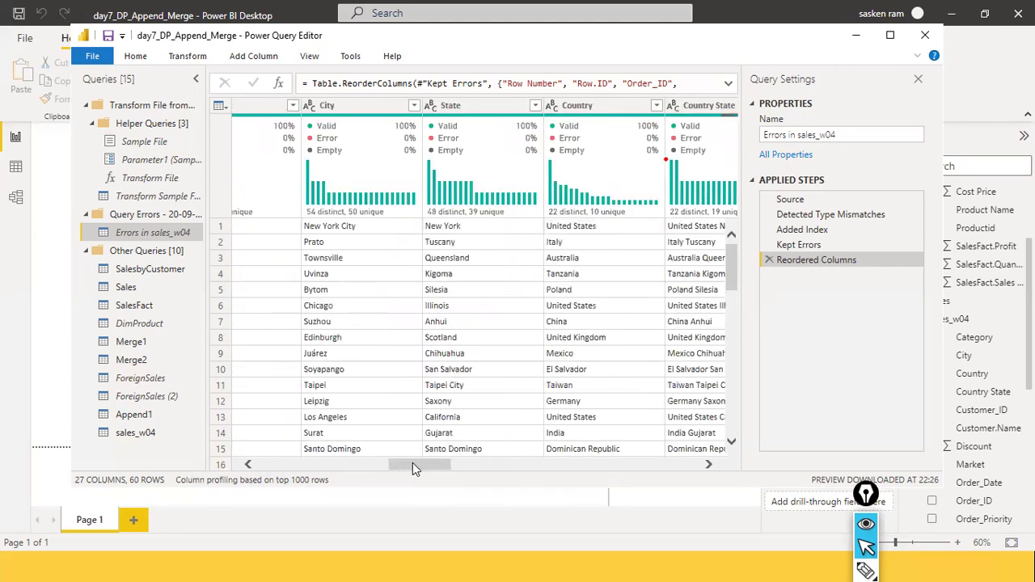
# Review the error rows in the last columns, from Profit to Return, and look back across the remaining columns.
pyautogui.moveTo(413, 464); pyautogui.dragTo(726, 414)
pyautogui.scroll(-3, 647, 295)
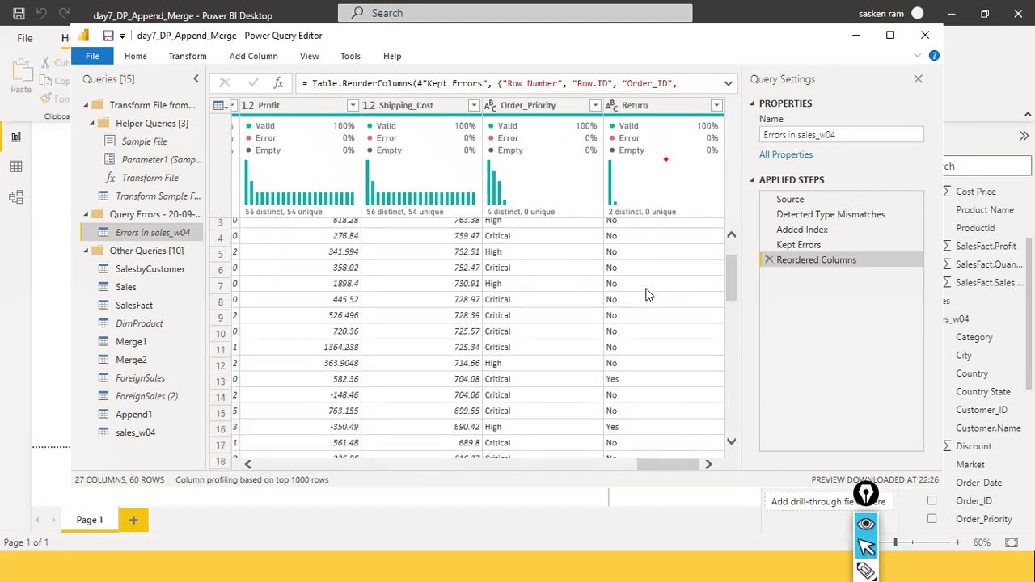
pyautogui.scroll(-4, 647, 293)
pyautogui.scroll(7, 647, 294)
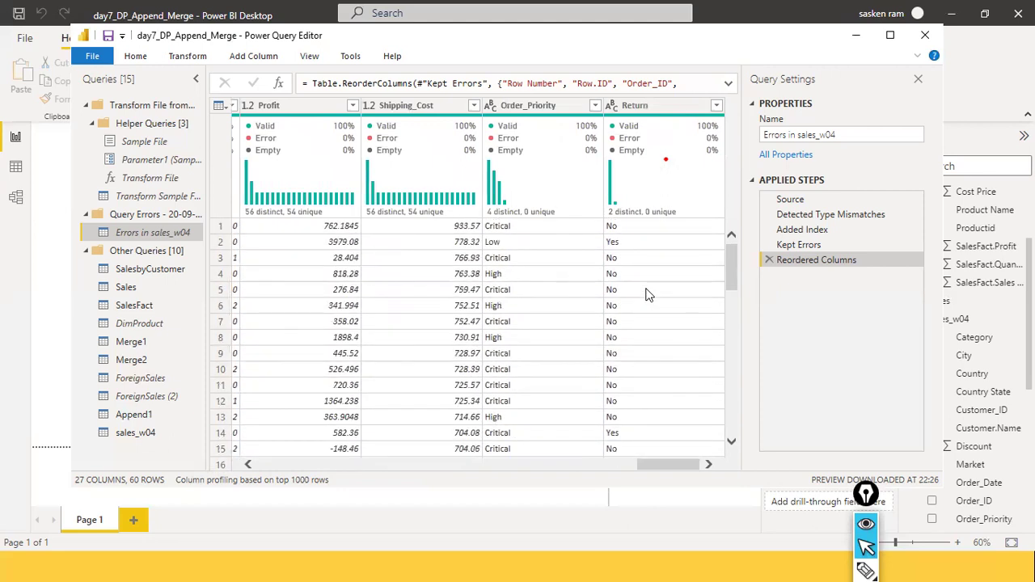
pyautogui.click(397, 465)
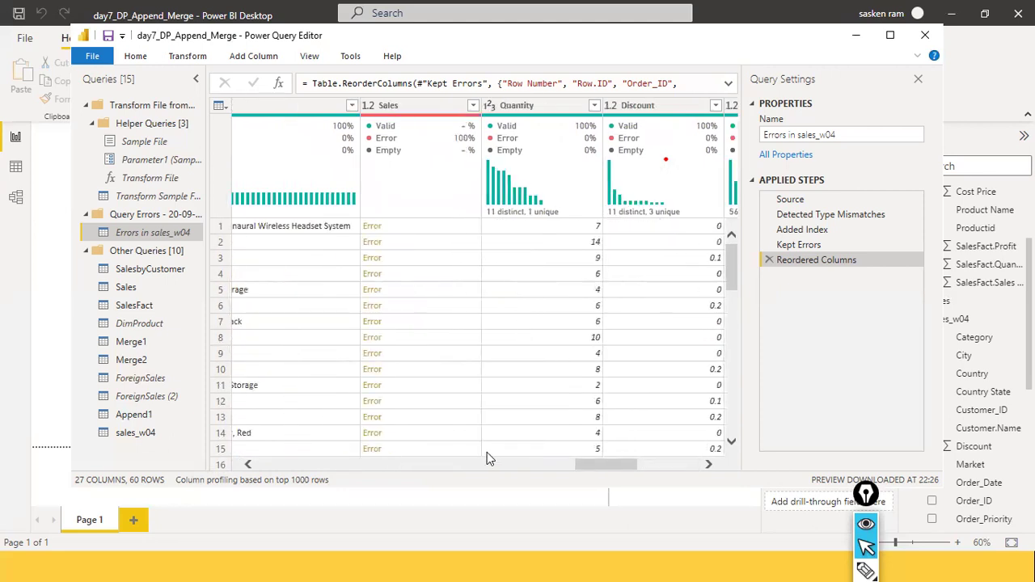
pyautogui.moveTo(586, 465); pyautogui.dragTo(268, 485)
pyautogui.moveTo(362, 482); pyautogui.dragTo(689, 451)
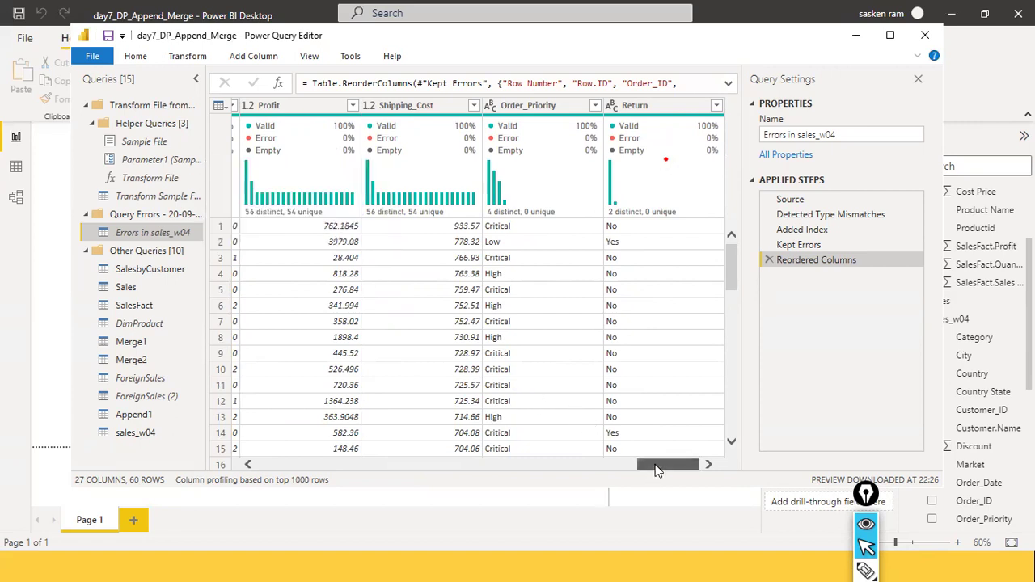
# Inspect the error details of the first row's Sales value and remove the extra applied step this adds.
pyautogui.moveTo(655, 464); pyautogui.dragTo(591, 468)
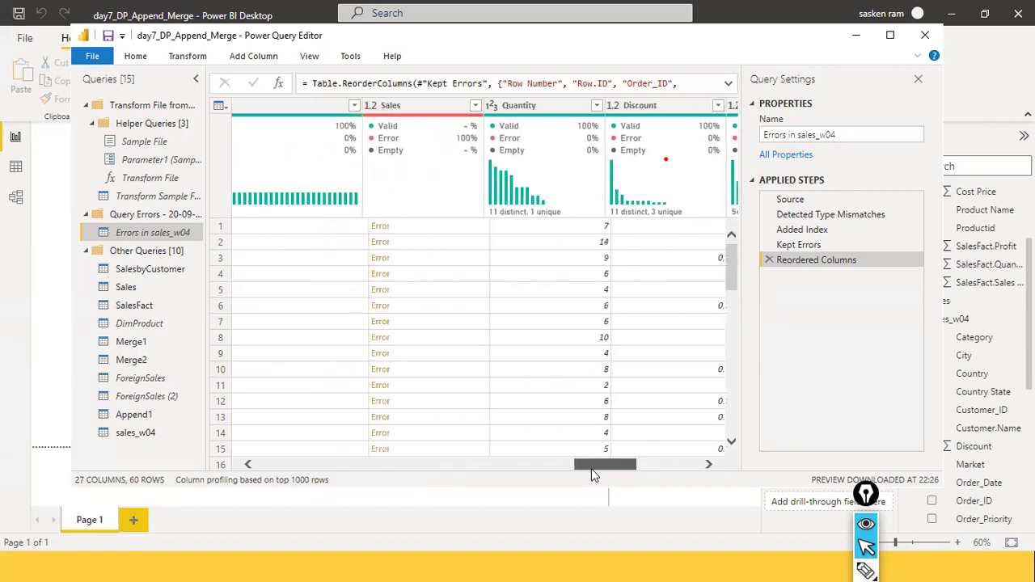
pyautogui.click(385, 232)
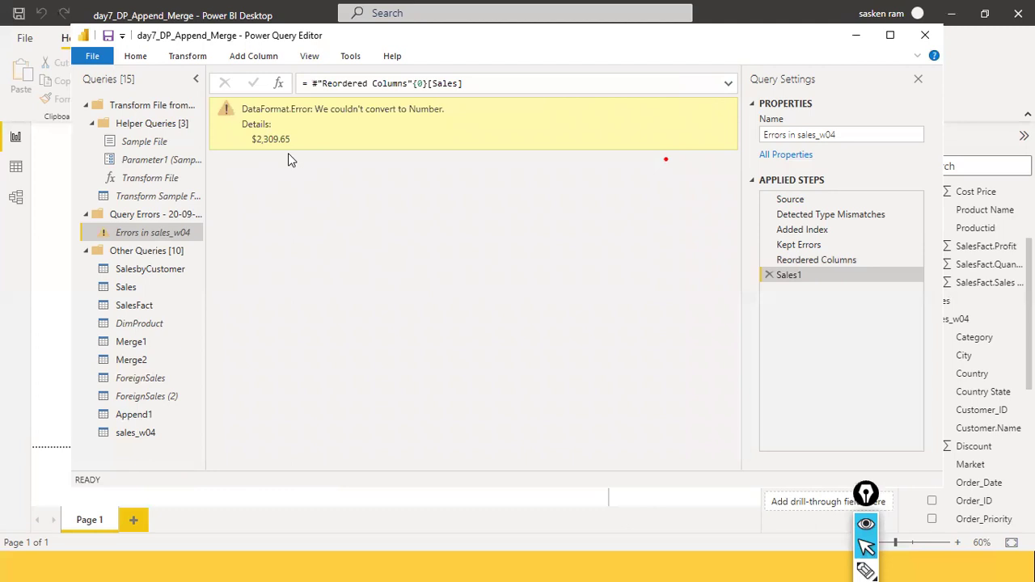
pyautogui.click(769, 275)
# Examine the Sales column at each applied step of Errors in sales_w04, from Source to Reordered Columns, and return to Source.
pyautogui.click(785, 199)
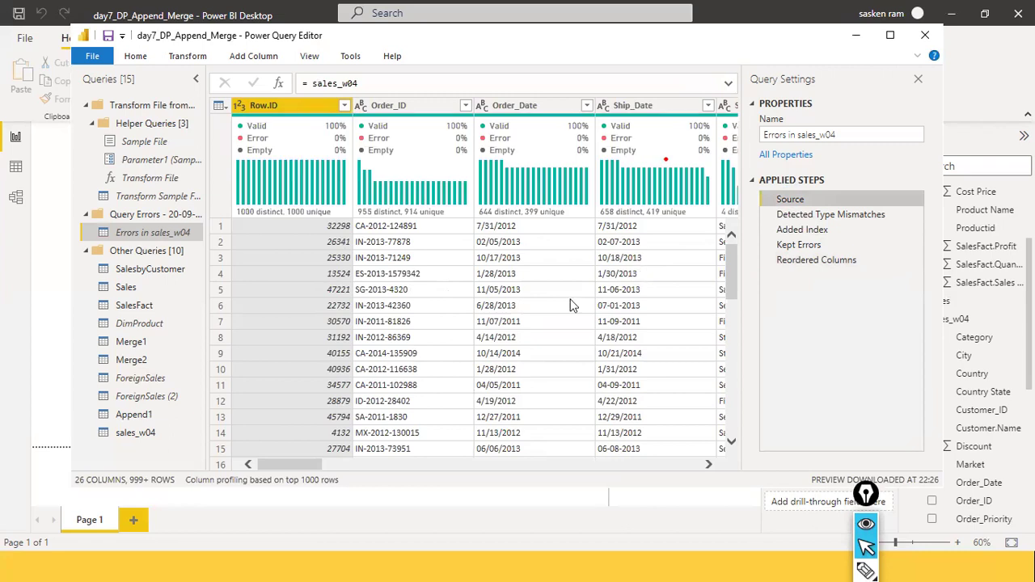
pyautogui.moveTo(293, 468); pyautogui.dragTo(609, 485)
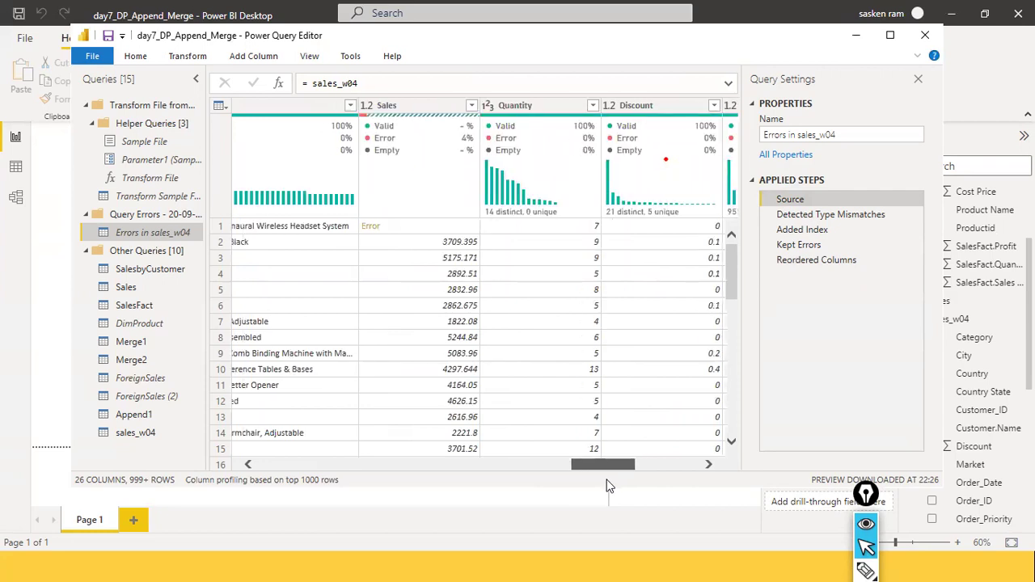
pyautogui.click(800, 215)
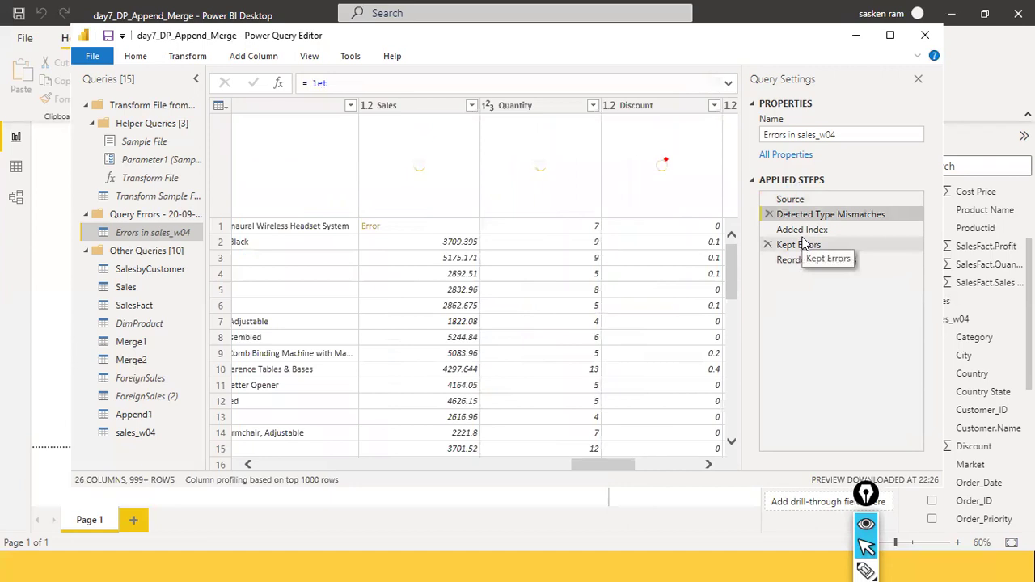
pyautogui.click(801, 231)
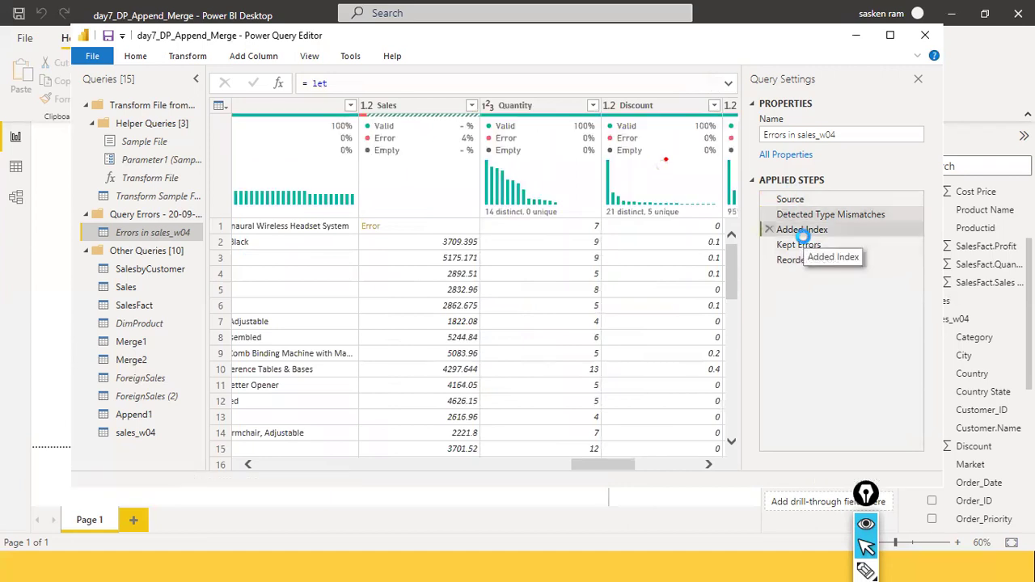
pyautogui.click(801, 246)
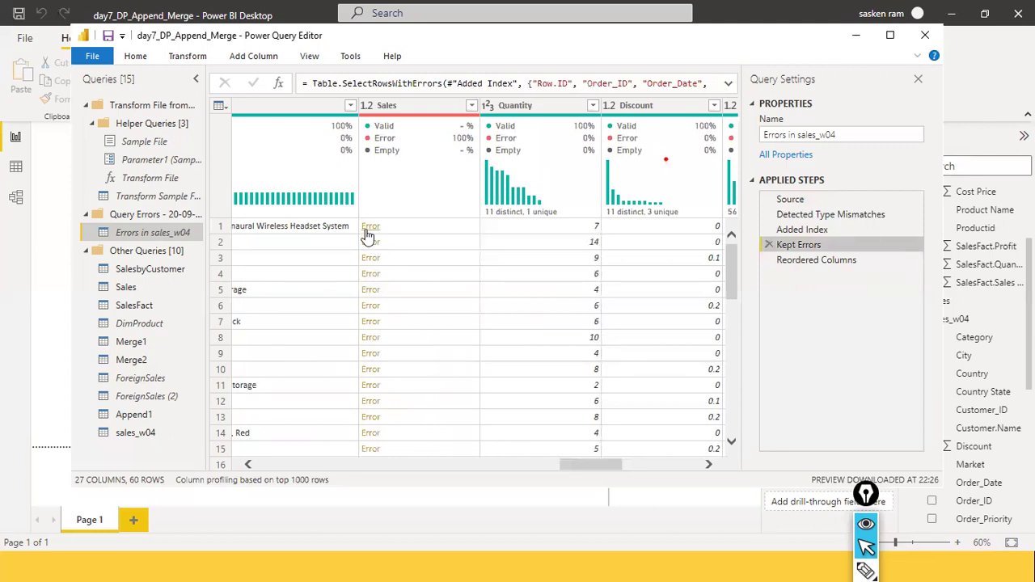
pyautogui.click(834, 262)
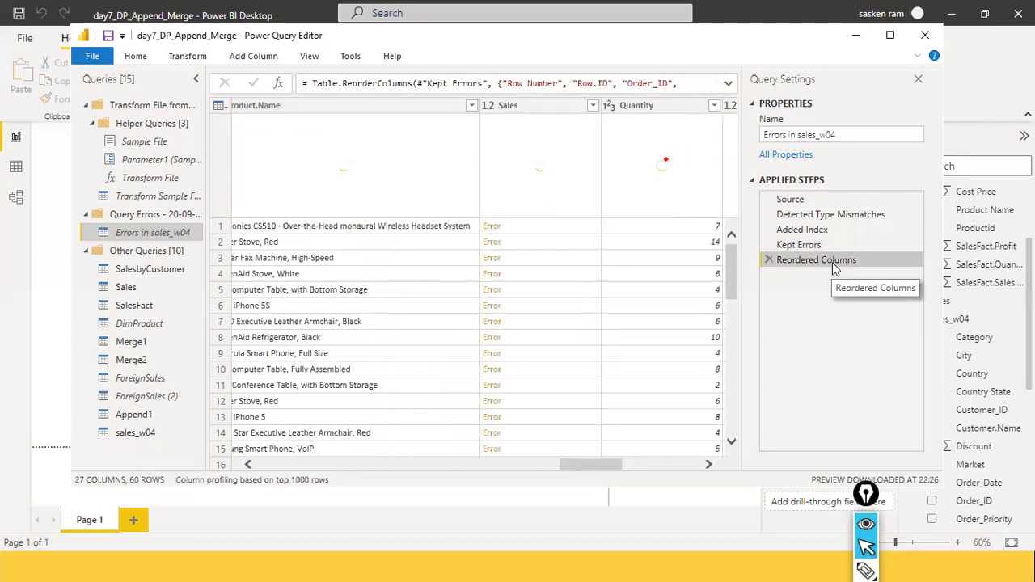
pyautogui.click(813, 202)
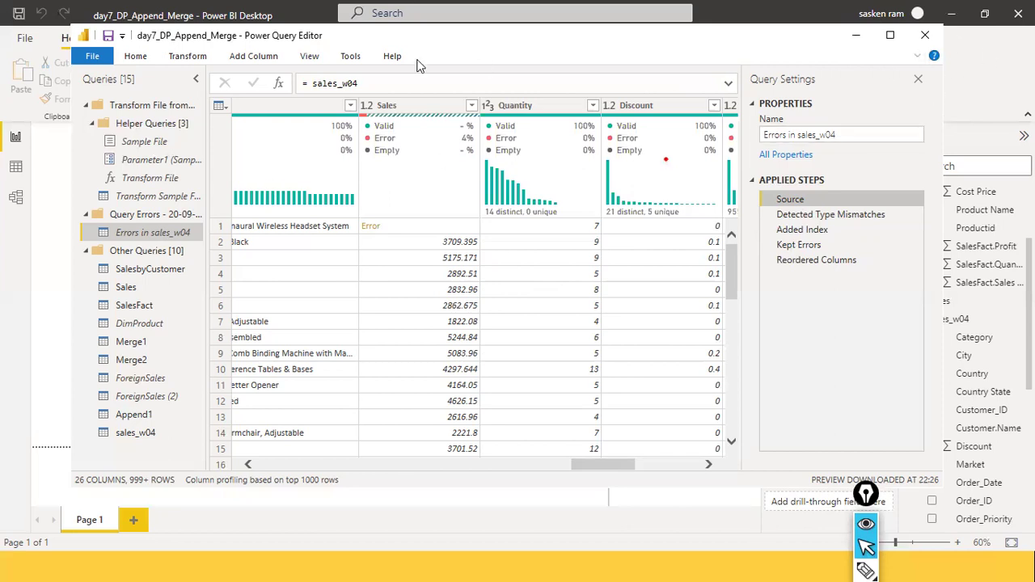
# Close the Power Query Editor and return to the report page.
pyautogui.click(92, 56)
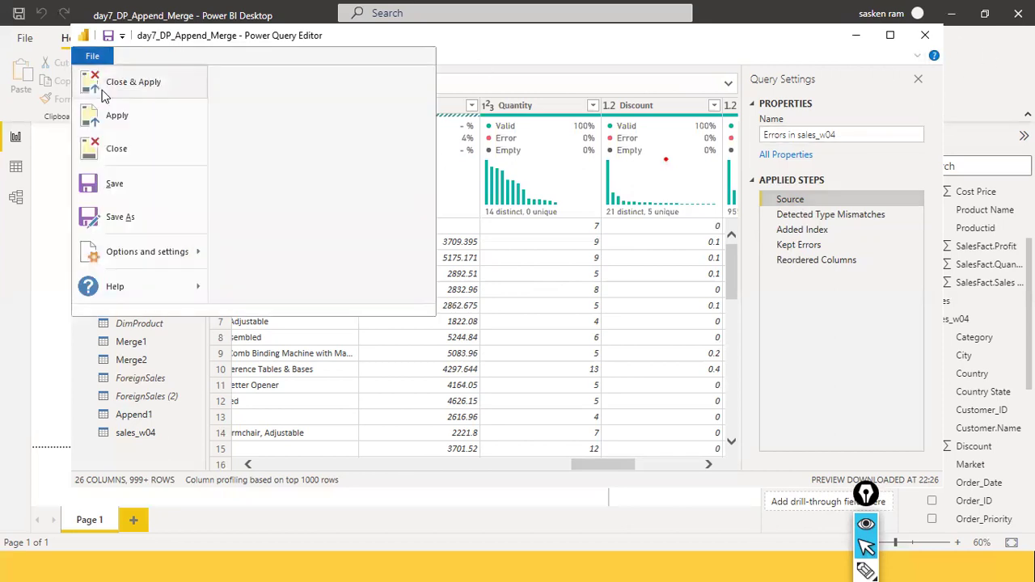
pyautogui.press('Escape')
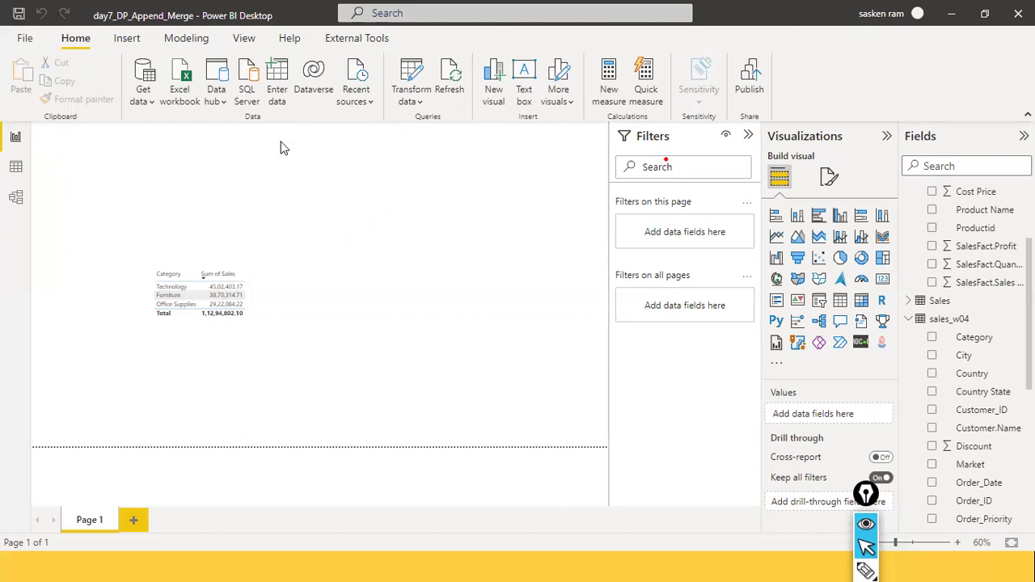
# Move the Category and Sum of Sales table to the lower-left corner of the report page and deselect it.
pyautogui.click(417, 322)
pyautogui.moveTo(417, 332); pyautogui.dragTo(284, 323)
pyautogui.moveTo(218, 393); pyautogui.dragTo(131, 404)
pyautogui.click(274, 275)
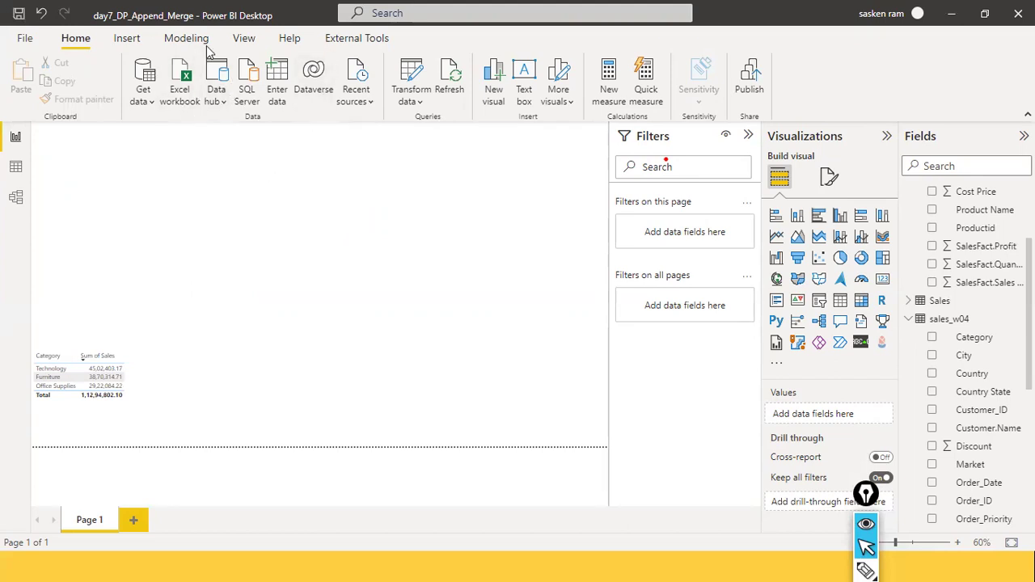
# Reopen the Power Query Editor from the report to work on the queries.
pyautogui.click(410, 101)
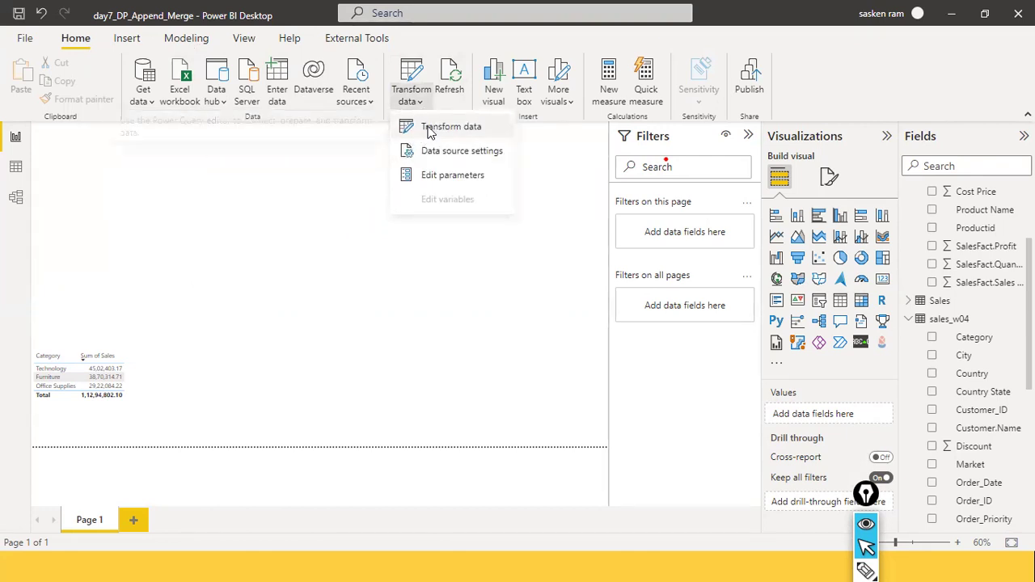
pyautogui.click(432, 128)
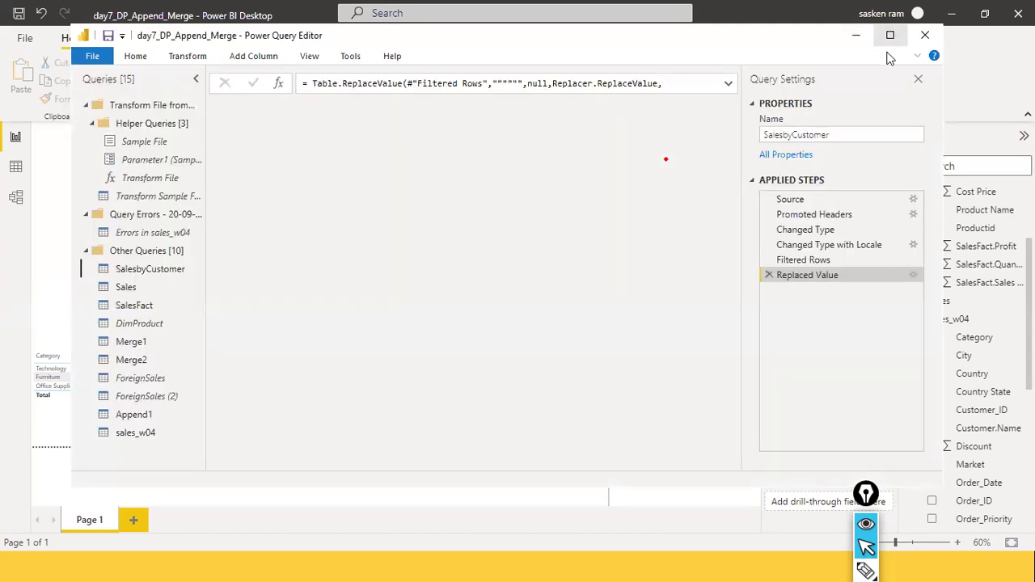
# Look through the open windows to switch away from the Power Query Editor.
pyautogui.hotkey('alt', 'Tab')
pyautogui.hotkey('alt', 'Tab')
pyautogui.hotkey('alt', 'Tab')
pyautogui.hotkey('alt', 'Tab')
pyautogui.hotkey('alt', 'Tab')
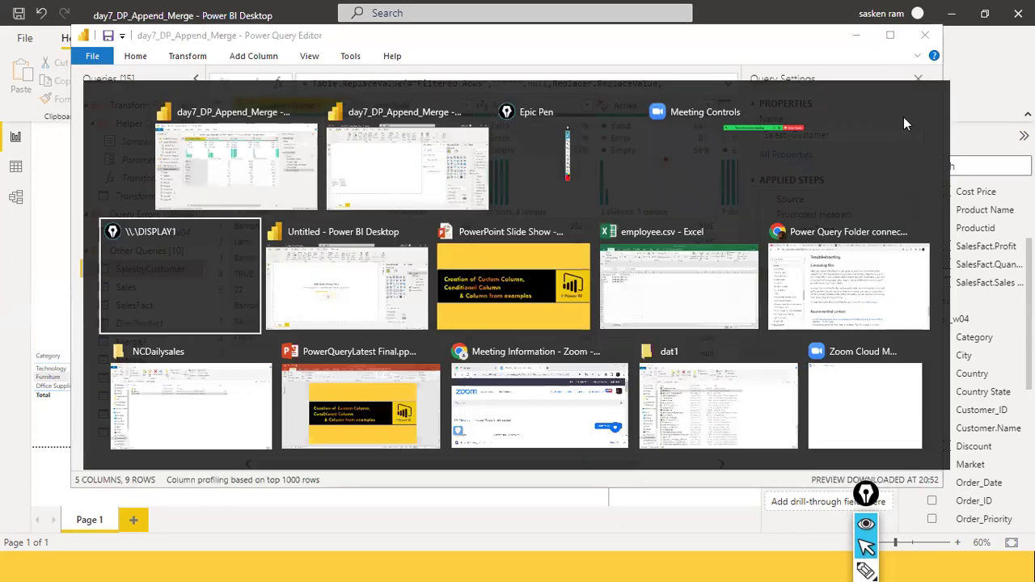